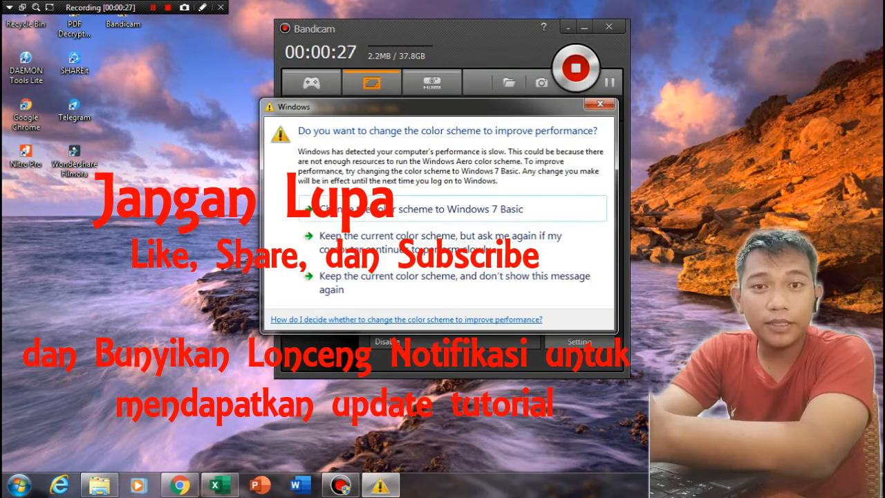
- Keep the current color scheme and don't show the message again, and switch to Excel to view the STRUKTUR TABEL sheet
left_click(442, 282)
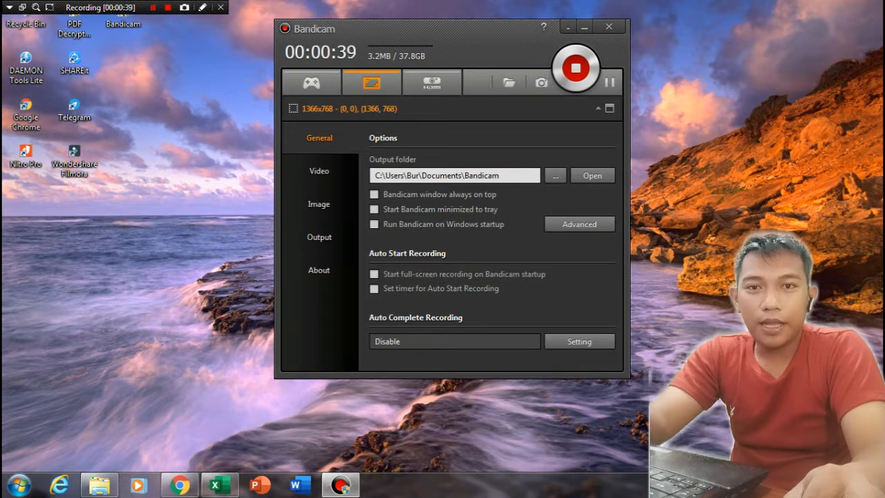
left_click(215, 486)
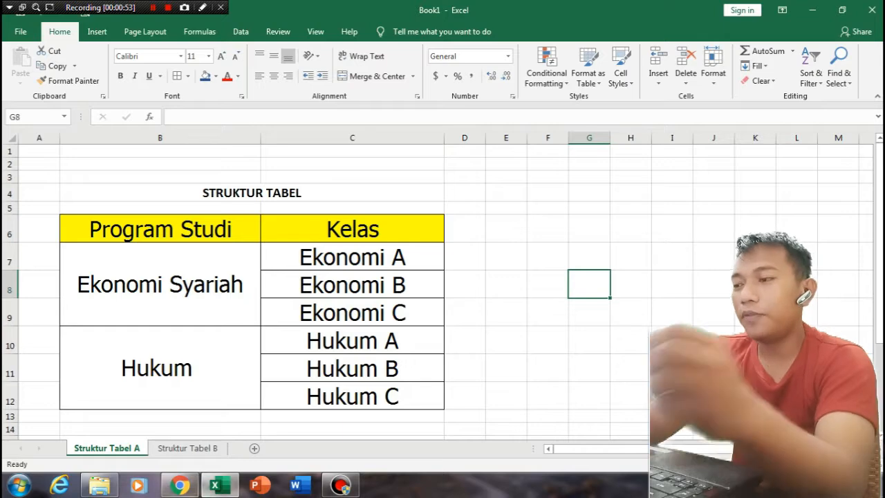
- Switch to Google Drive in Chrome and create a new blank Google Form
left_click(179, 485)
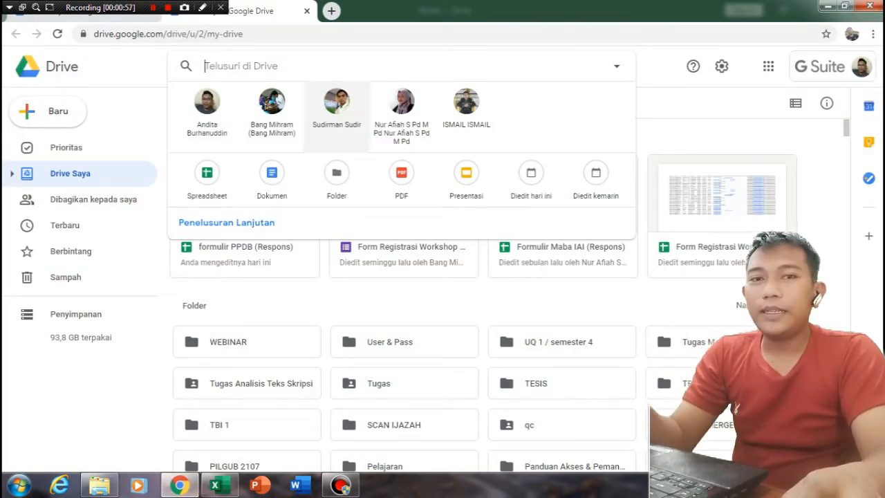
key("Escape")
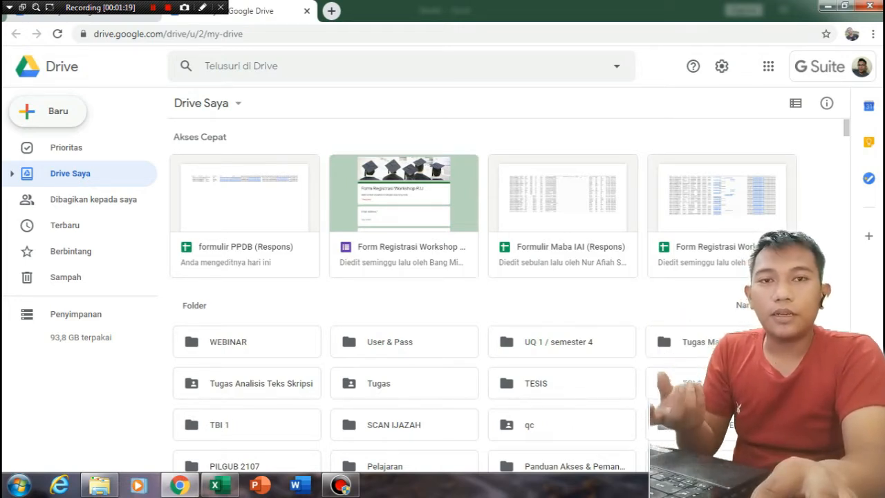
left_click(47, 110)
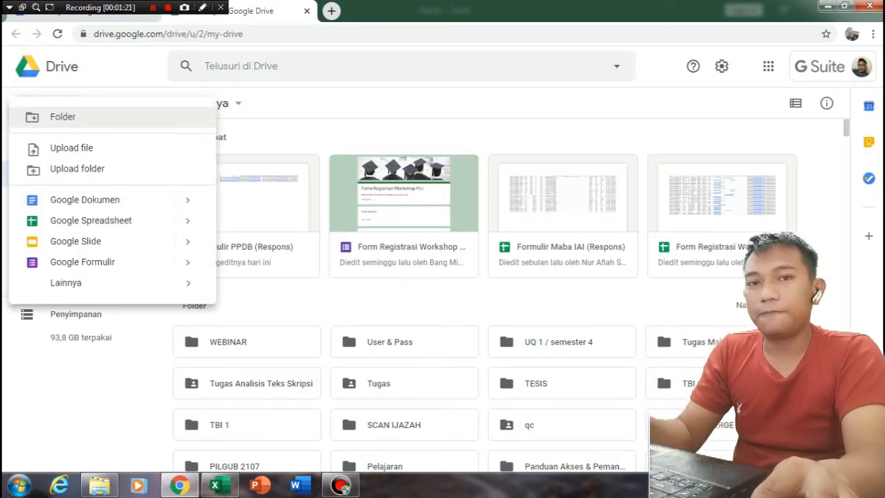
key("Escape")
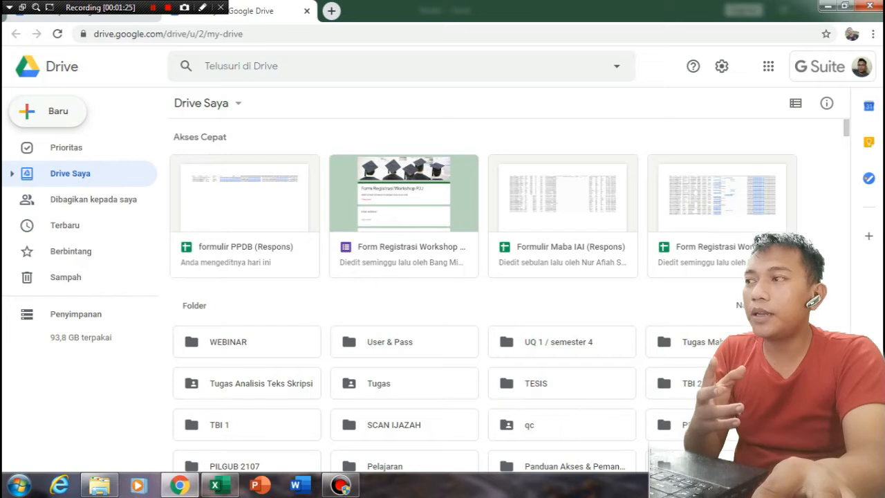
left_click(48, 111)
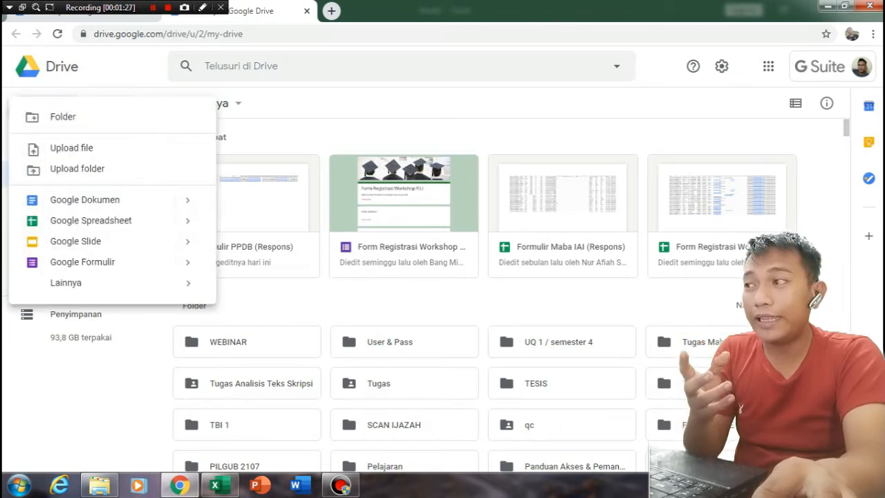
key("Escape")
left_click(49, 111)
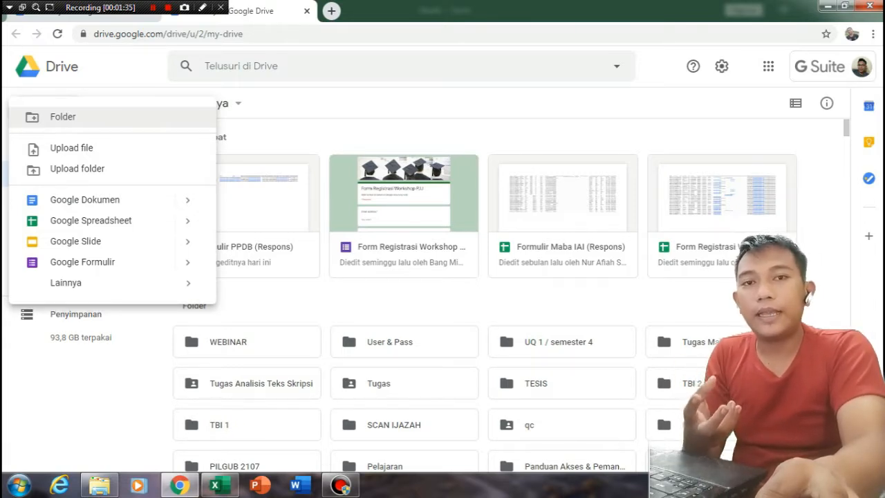
left_click(83, 261)
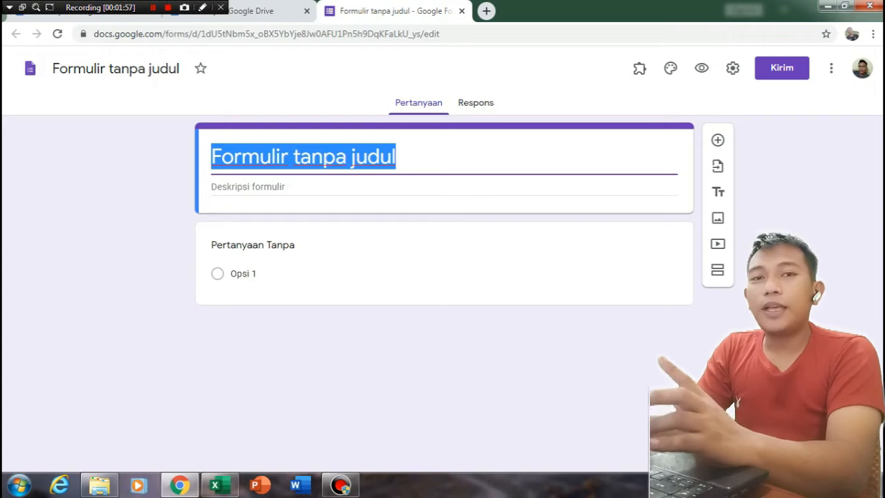
- Switch to Excel and examine how the Program Studi and Kelas entries are grouped in the STRUKTUR TABEL
left_click(215, 487)
left_click(464, 256)
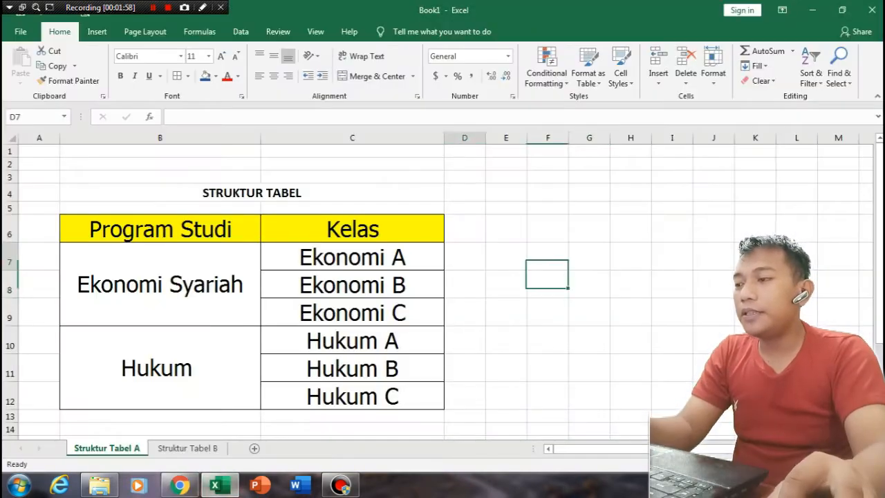
left_click_drag(252, 193, 387, 416)
left_click(548, 367)
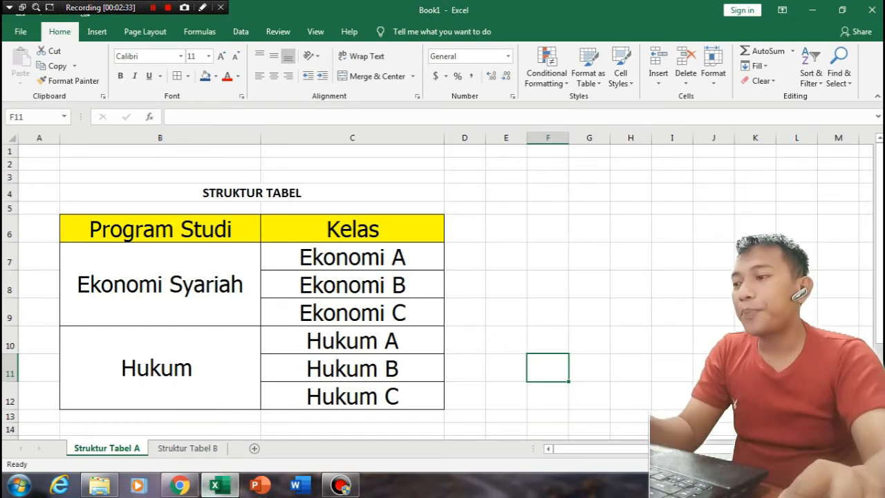
- Return to the form in Chrome, title it Absen and name the first question Nama
left_click(179, 485)
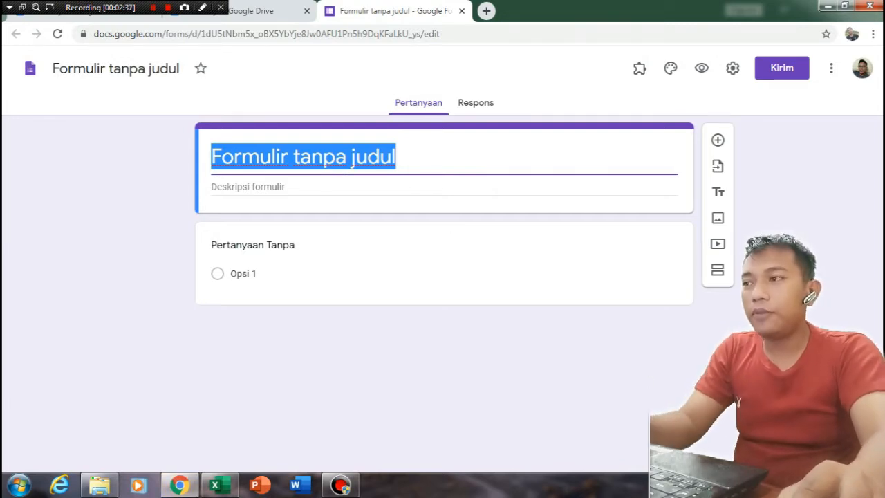
type("Absen")
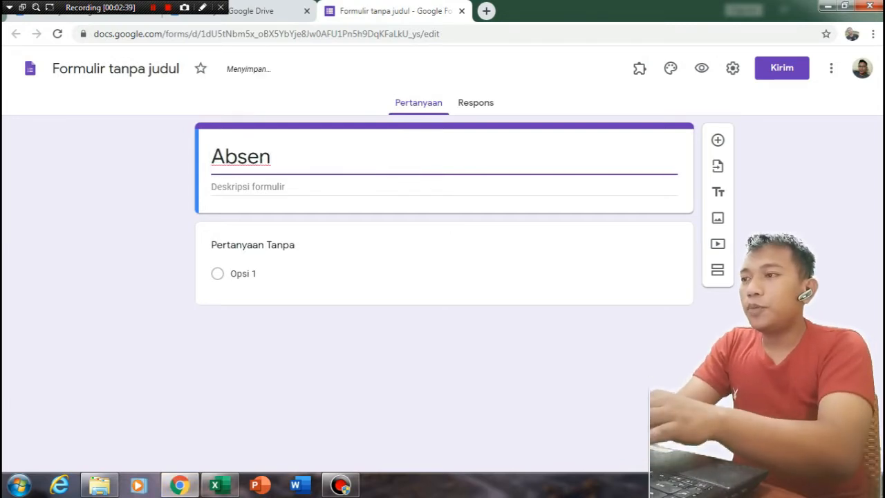
left_click(238, 187)
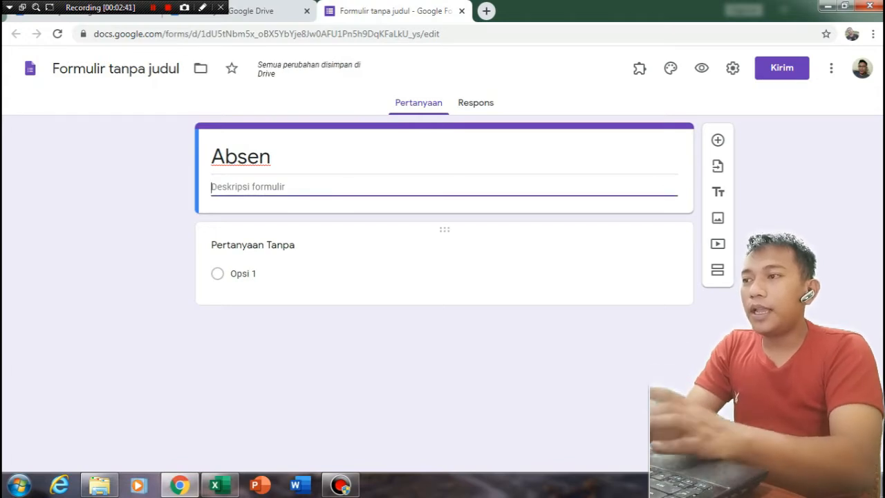
left_click(253, 245)
type("Nama")
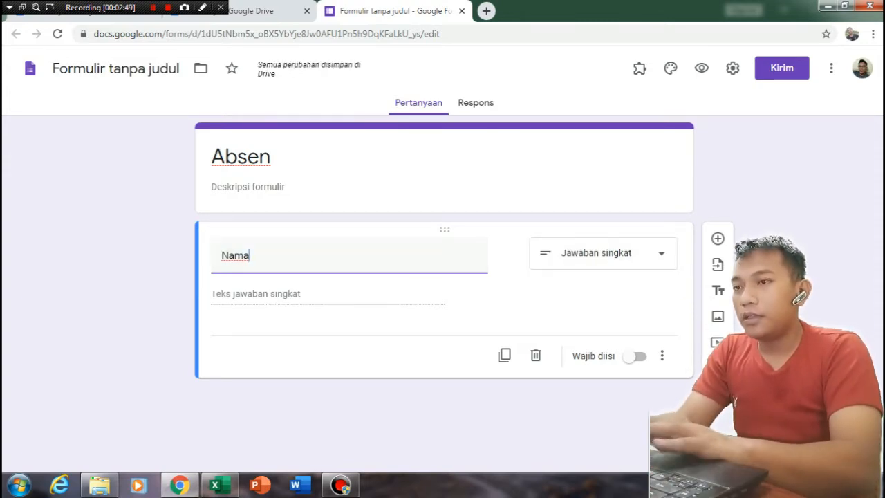
- Add a second question named Nim/NIs and remove its response validation
left_click(718, 239)
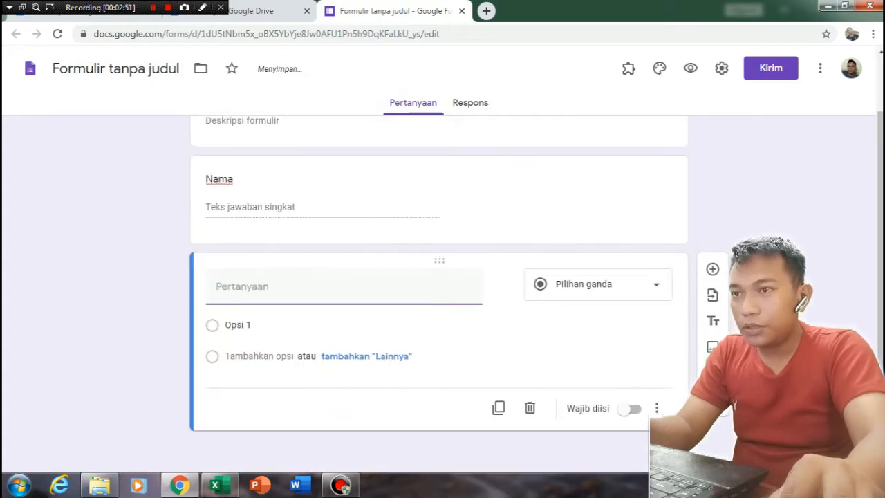
type("Nim")
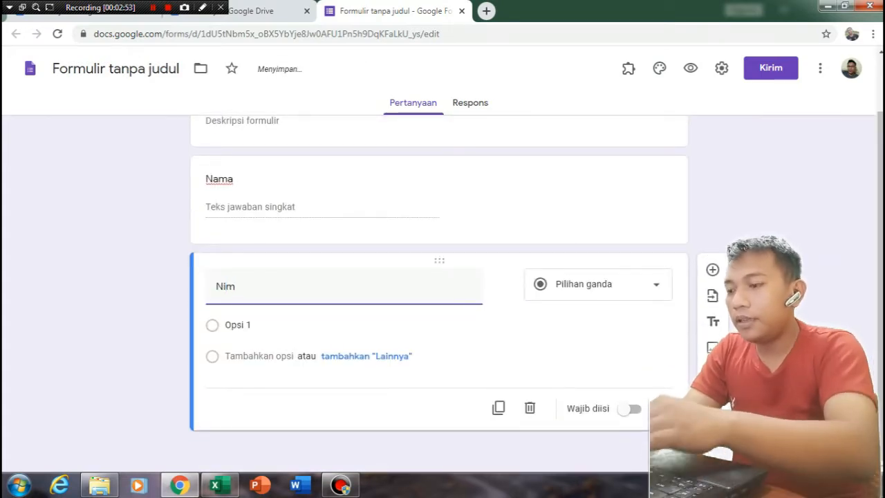
type("/Nis")
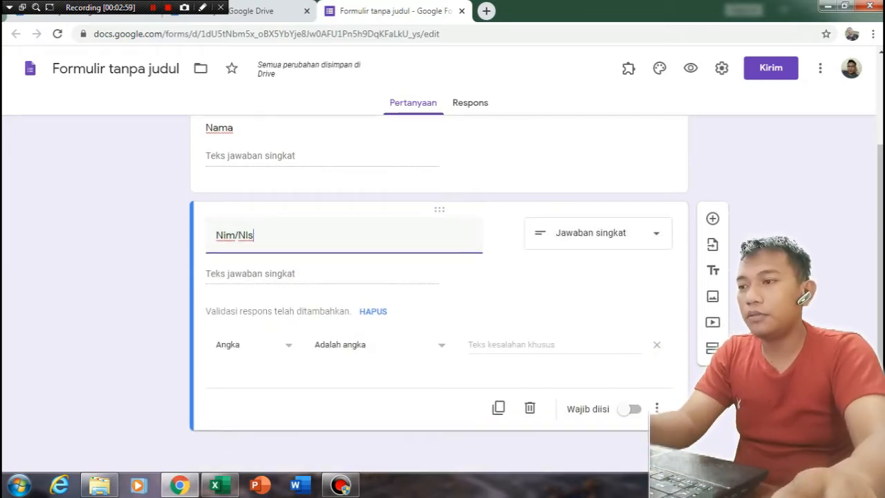
left_click(372, 311)
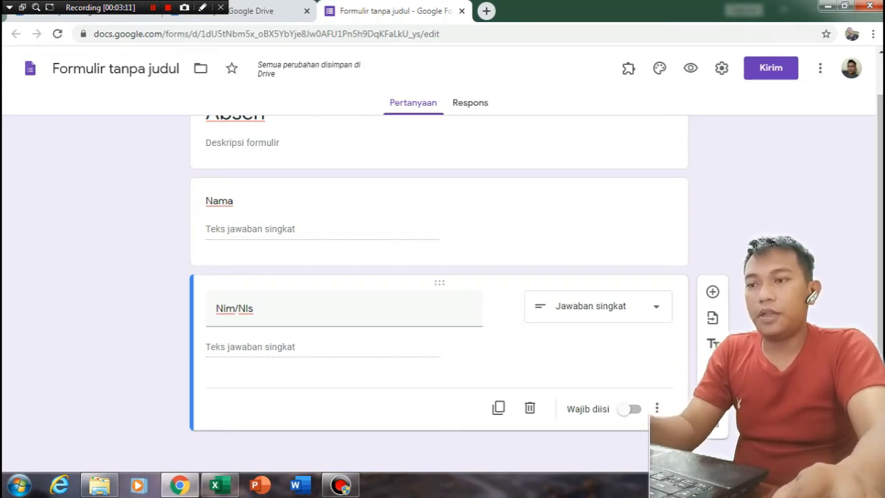
- Choose Jawaban singkat as the answer type for both the Nim/NIs and Nama questions
scroll(439, 291, "up", 1)
scroll(439, 291, "down", 1)
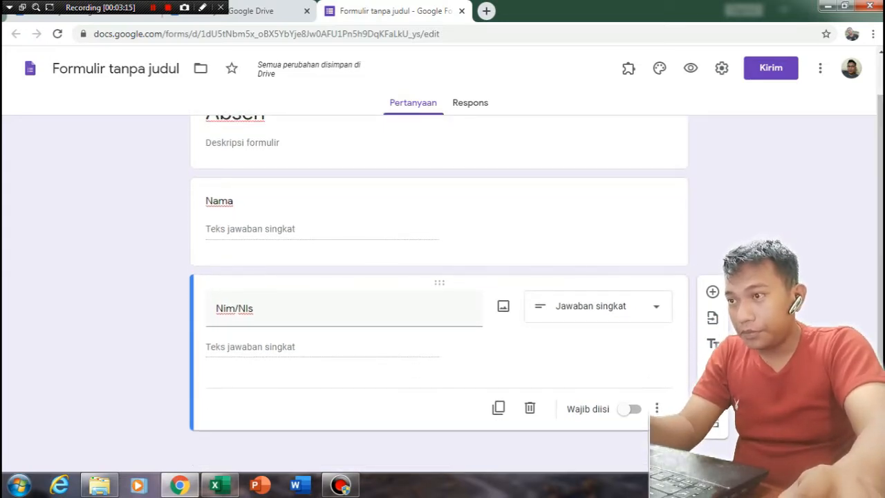
left_click(598, 306)
left_click(590, 81)
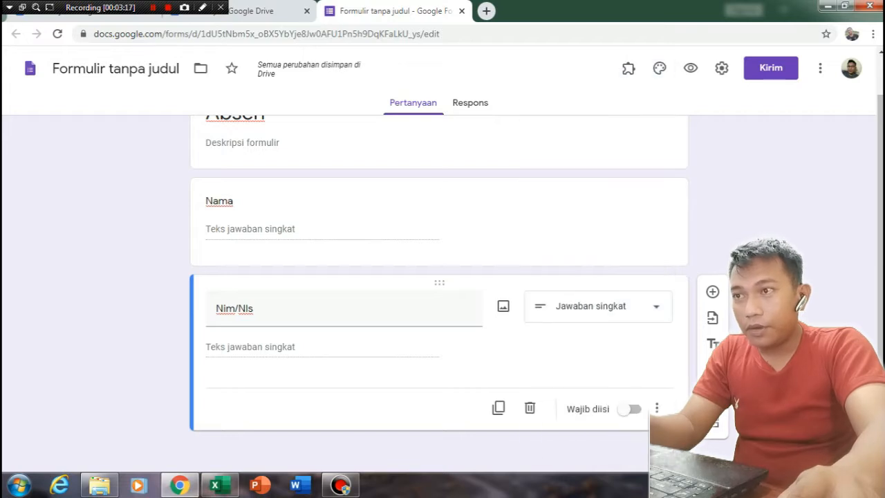
scroll(290, 224, "up", 1)
scroll(291, 225, "down", 1)
left_click(291, 215)
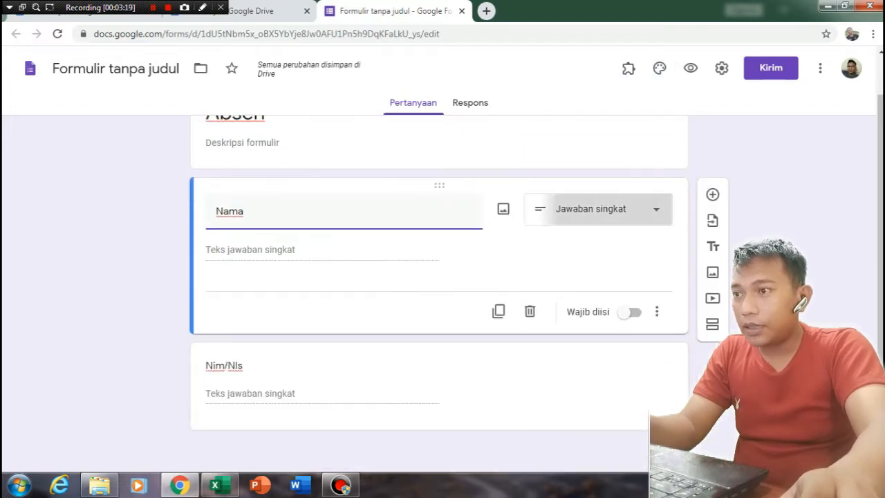
left_click(598, 209)
left_click(592, 79)
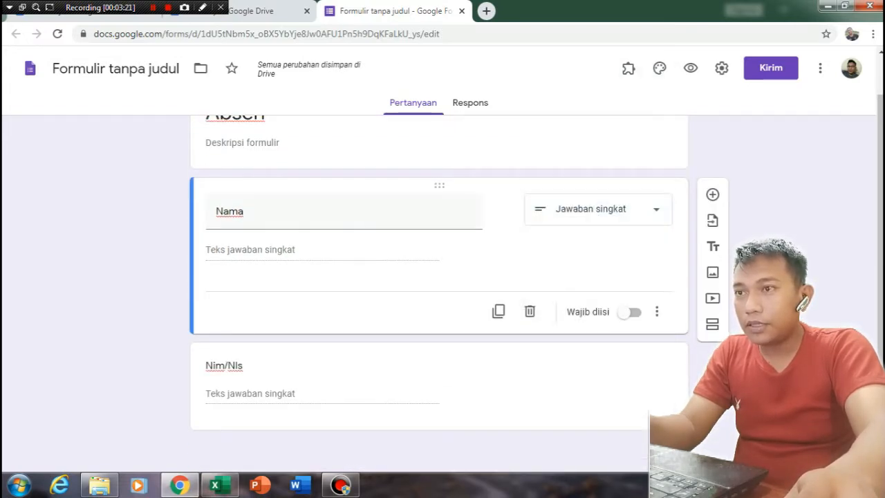
scroll(440, 276, "up", 1)
scroll(439, 276, "down", 1)
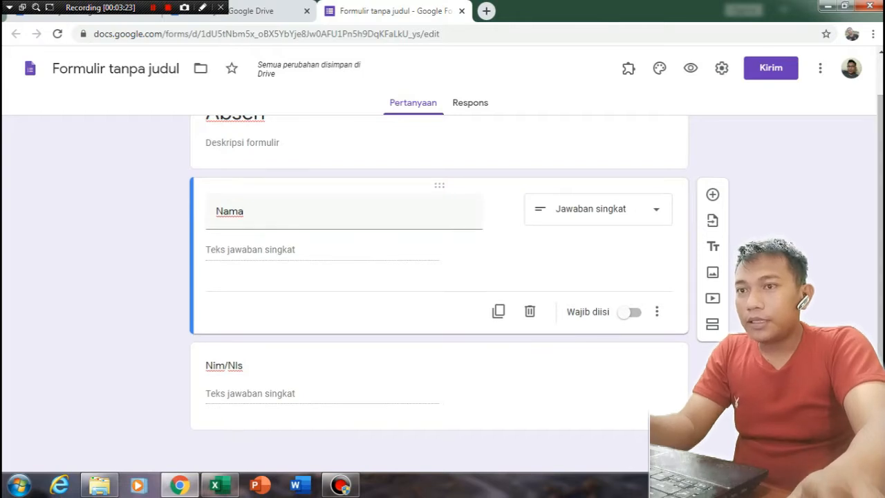
- Add a question below Nim/NIs and name it Program Studi, matching the heading in the Excel table
left_click(343, 365)
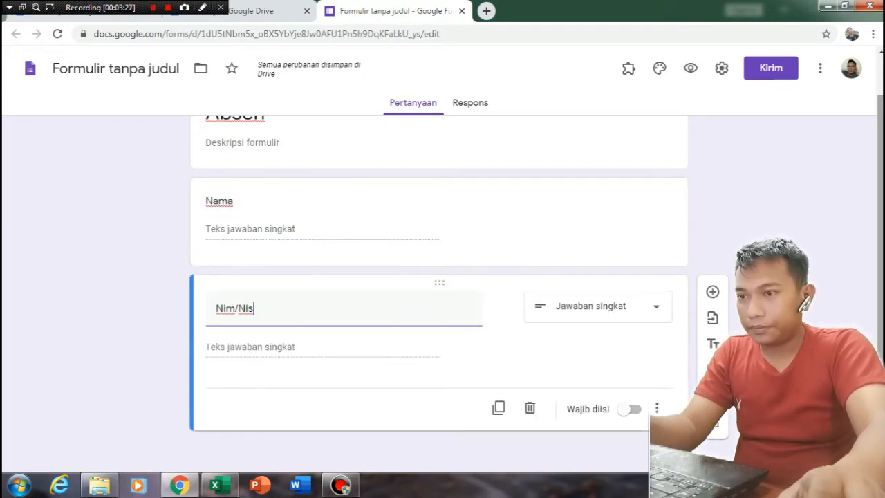
left_click(712, 292)
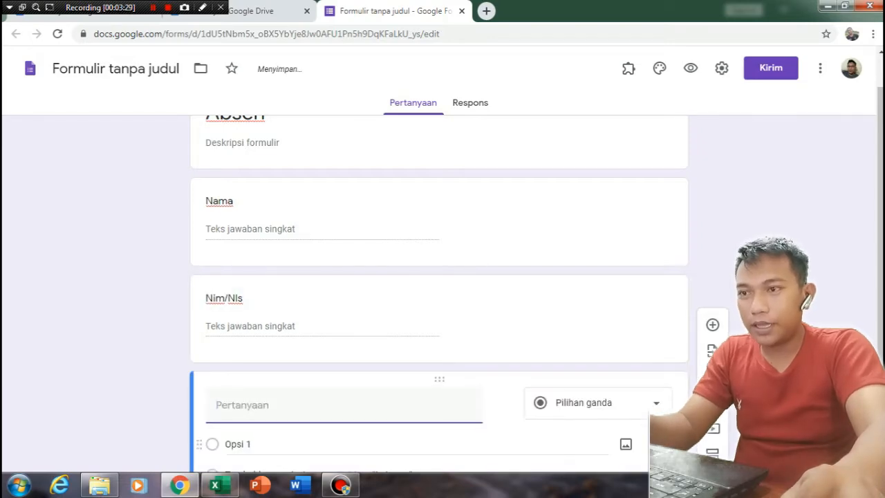
left_click(215, 485)
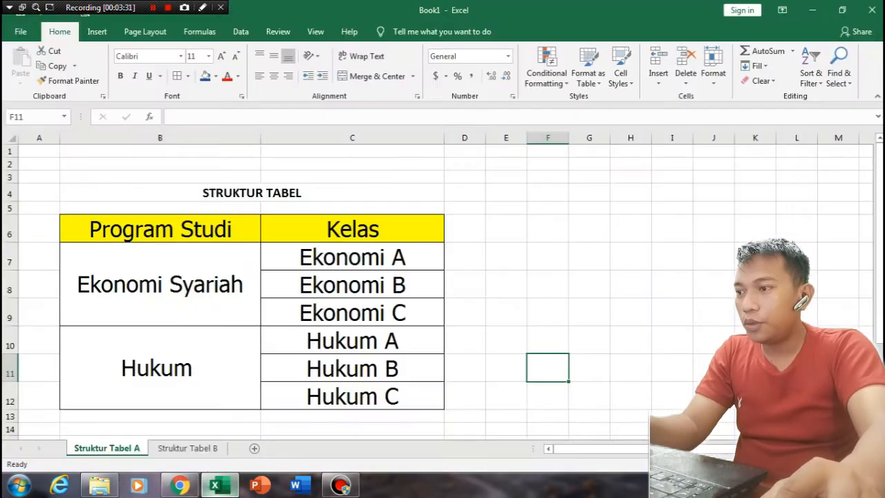
left_click(216, 486)
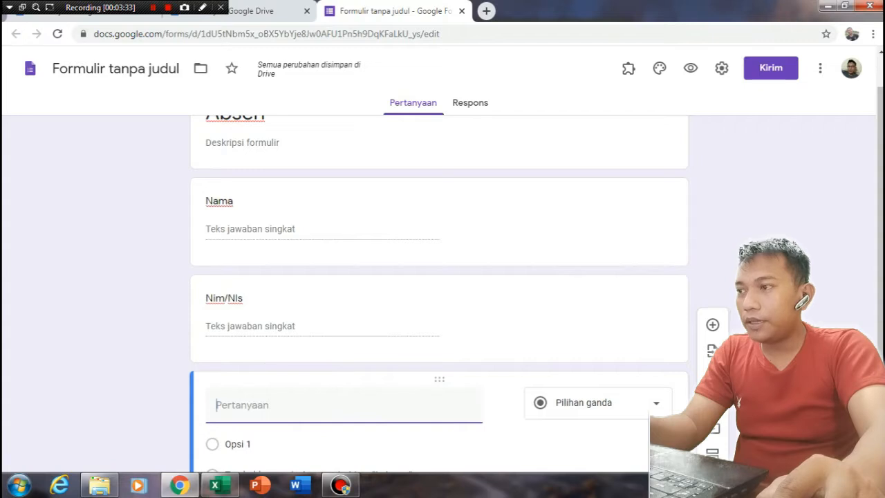
type("Progran")
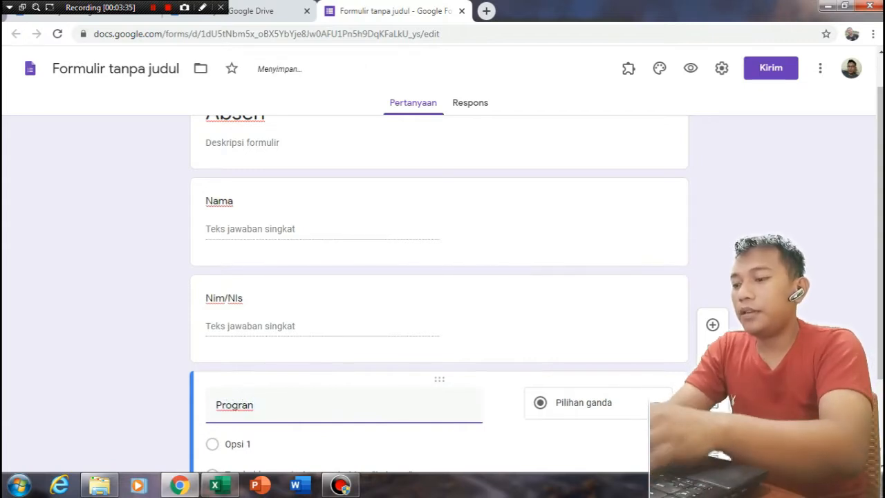
key("BackSpace")
type("m Studi")
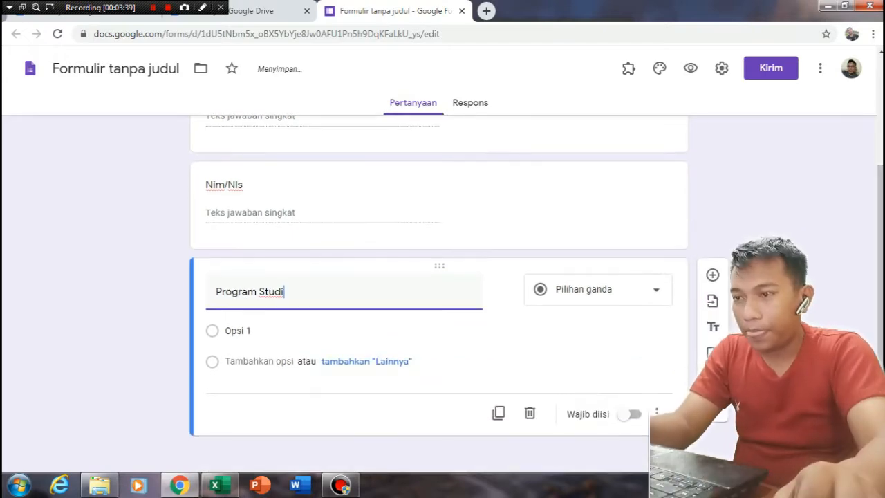
- Enter Ekonomi Syariah as the first option of the Program Studi question and add a second option
left_click(237, 330)
left_click(215, 485)
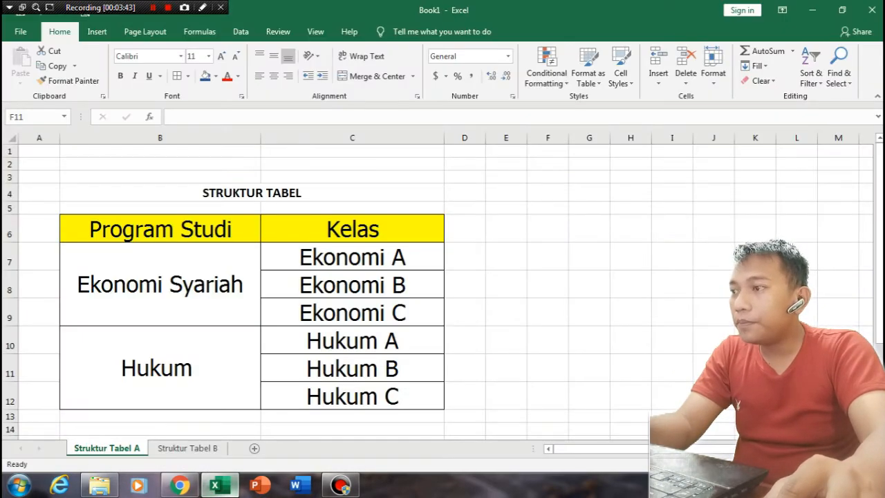
key("alt+Tab")
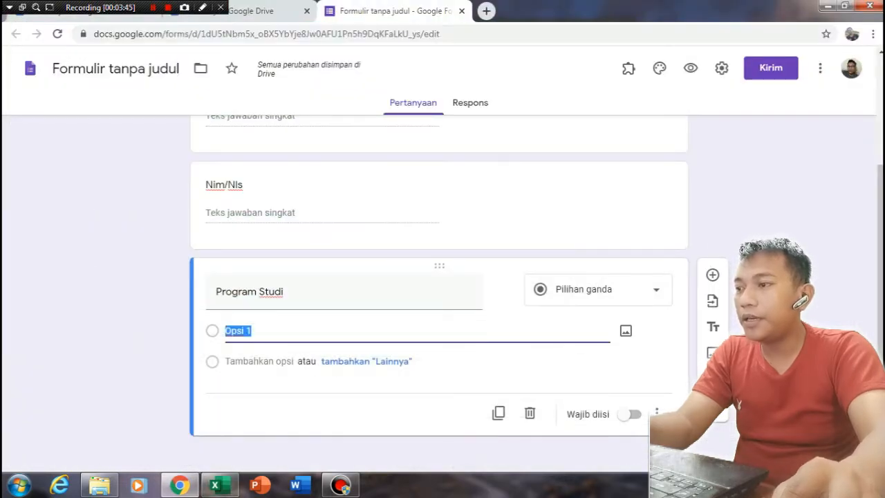
type("Pr")
key("BackSpace")
key("BackSpace")
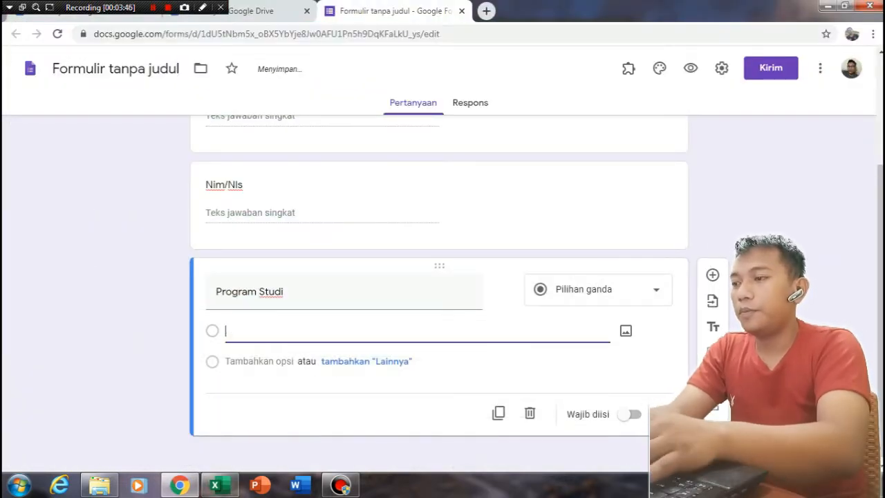
type("Ekonomi Sya")
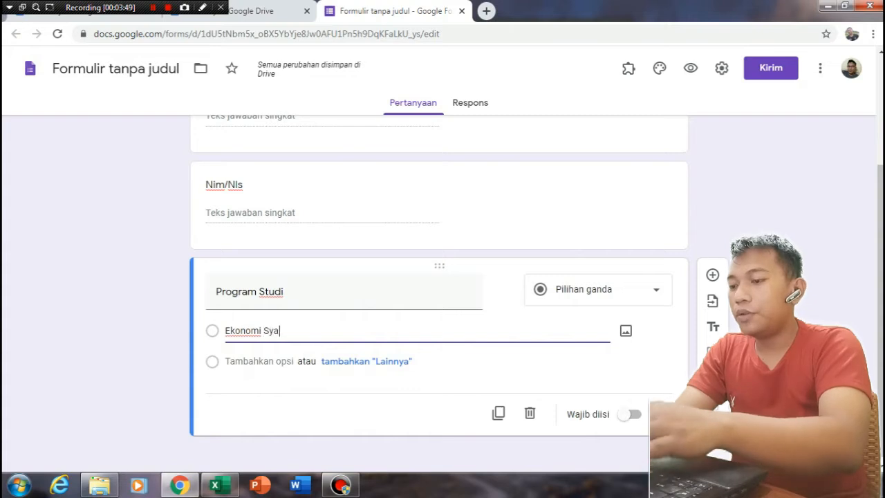
type("riah")
key("Return")
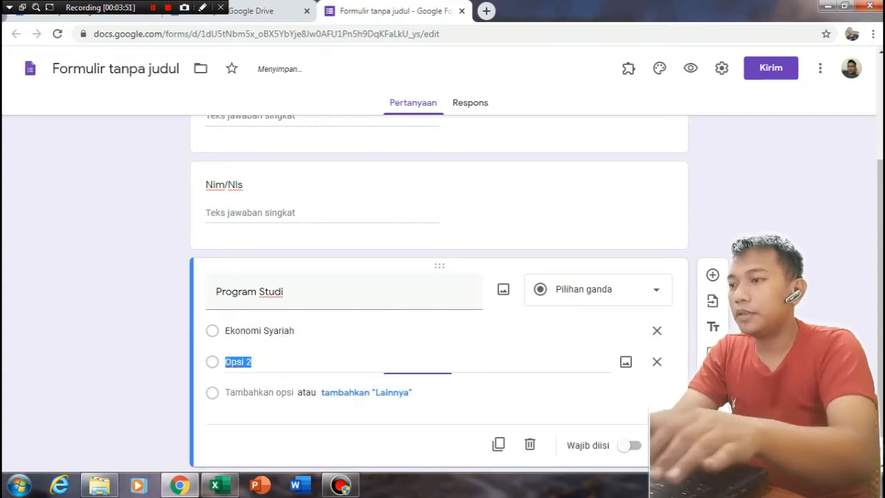
- Enter Hukum as the second option of the Program Studi question
type("Hukum")
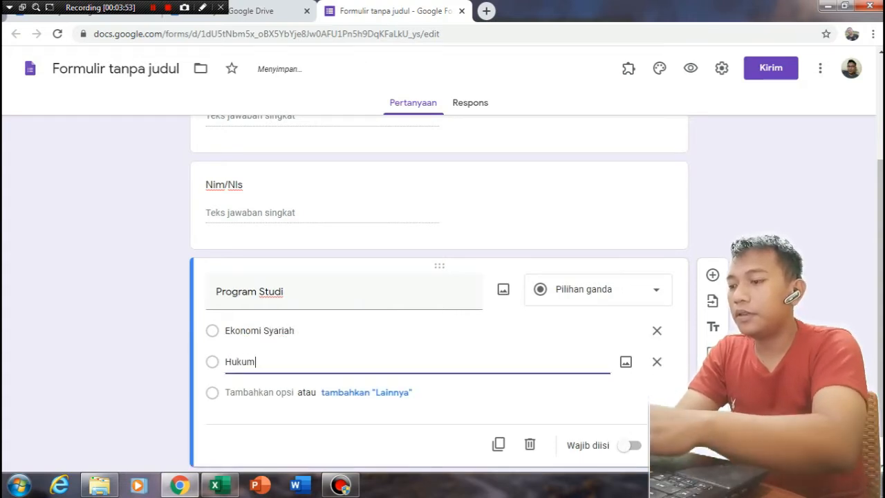
scroll(439, 290, "up", 3)
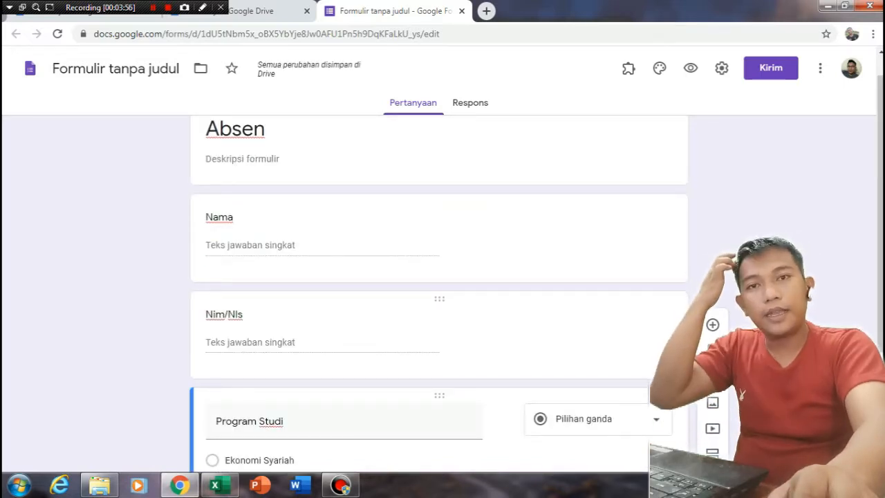
scroll(439, 290, "down", 3)
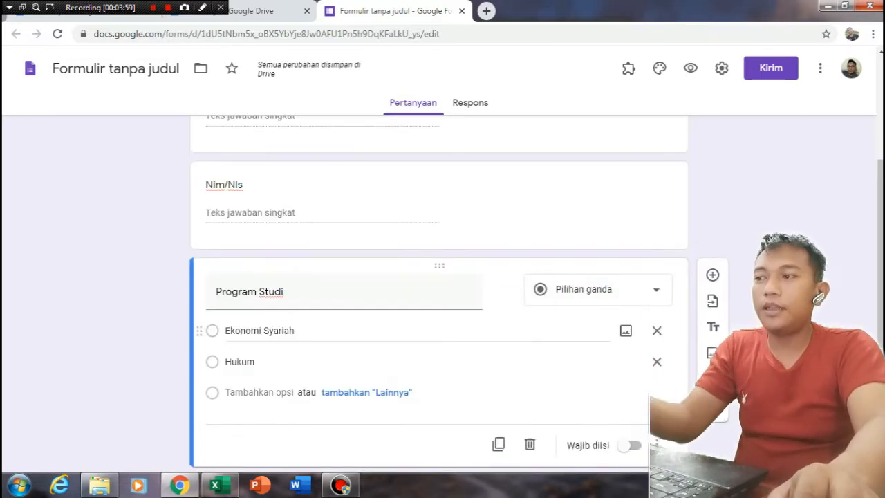
scroll(439, 291, "down", 1)
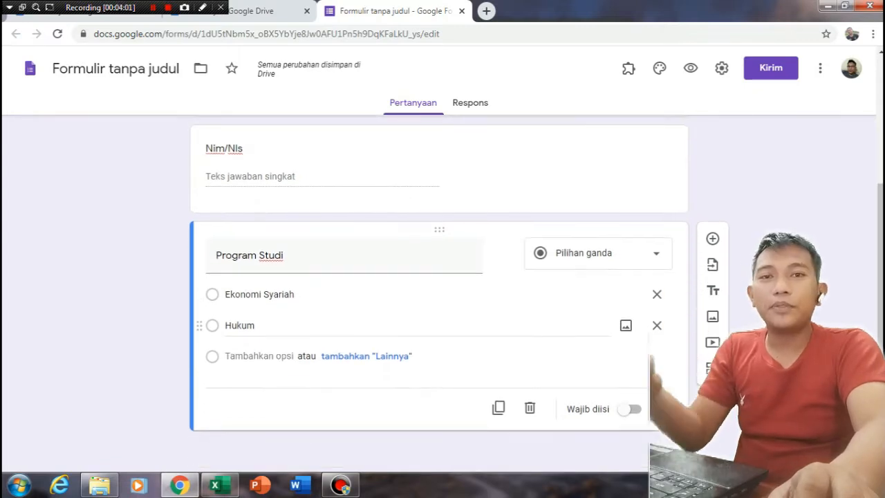
scroll(439, 290, "up", 4)
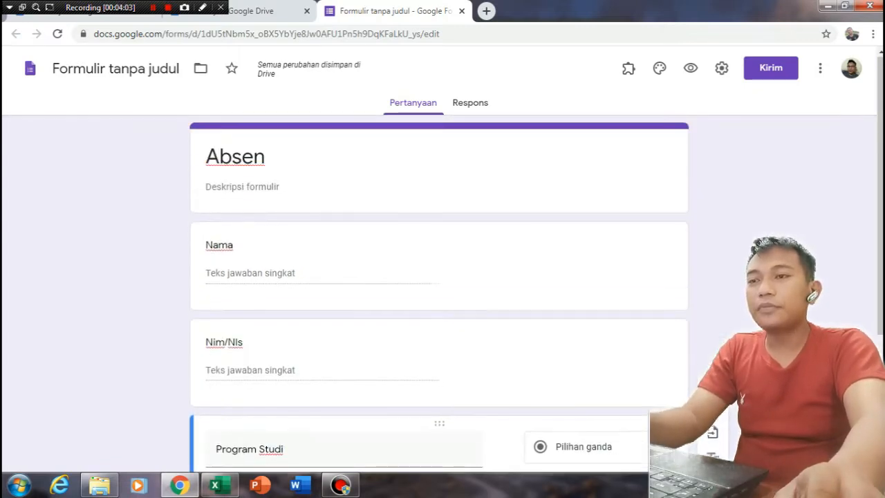
scroll(439, 290, "down", 4)
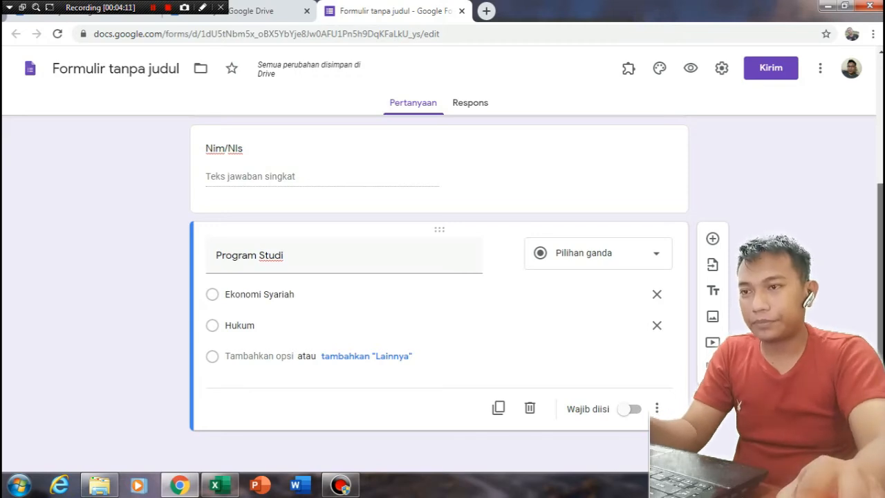
- Add a new section after the Program Studi question and title it Ekonomi Syariah
left_click(711, 367)
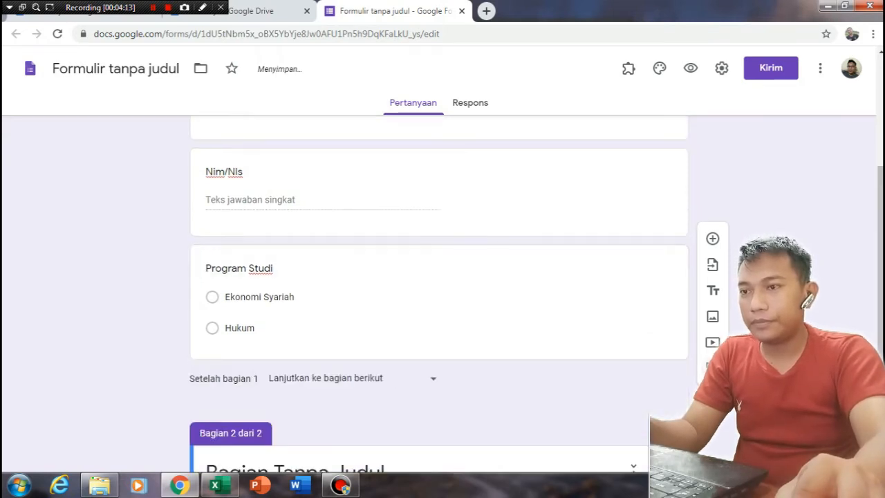
scroll(438, 293, "up", 3)
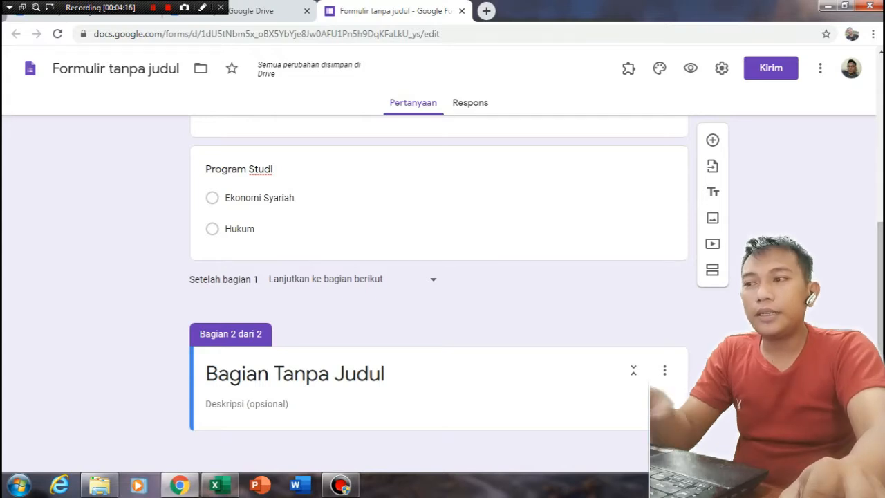
left_click(295, 374)
type("Huku")
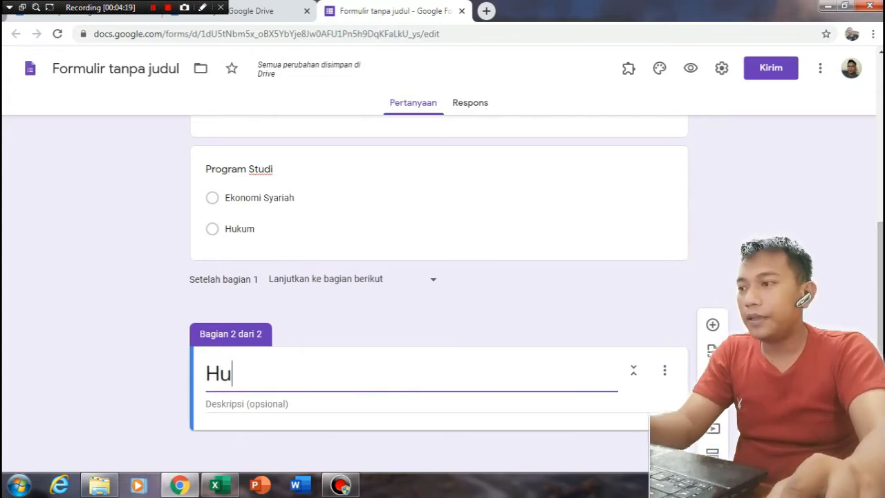
key("BackSpace")
key("BackSpace")
key("BackSpace")
key("BackSpace")
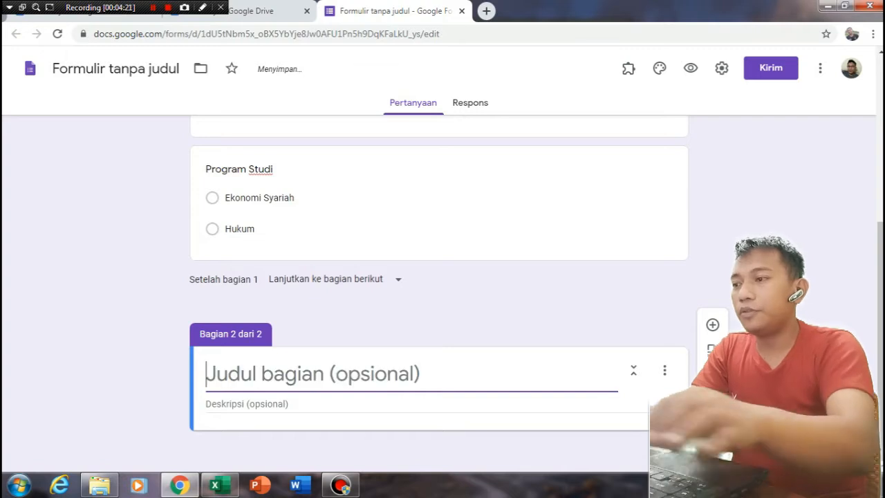
type("Ekonomi Syariah")
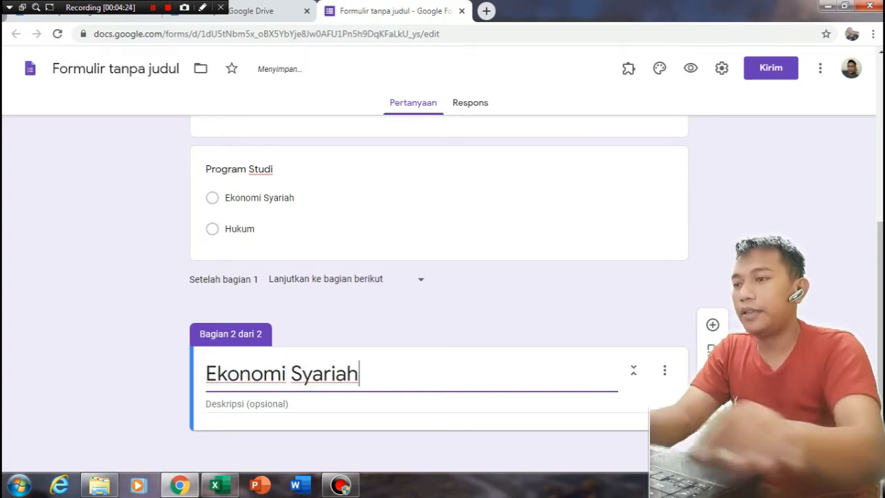
- Add a question to the Ekonomi Syariah section and name it Kelas, matching the heading in the Excel table
left_click(713, 324)
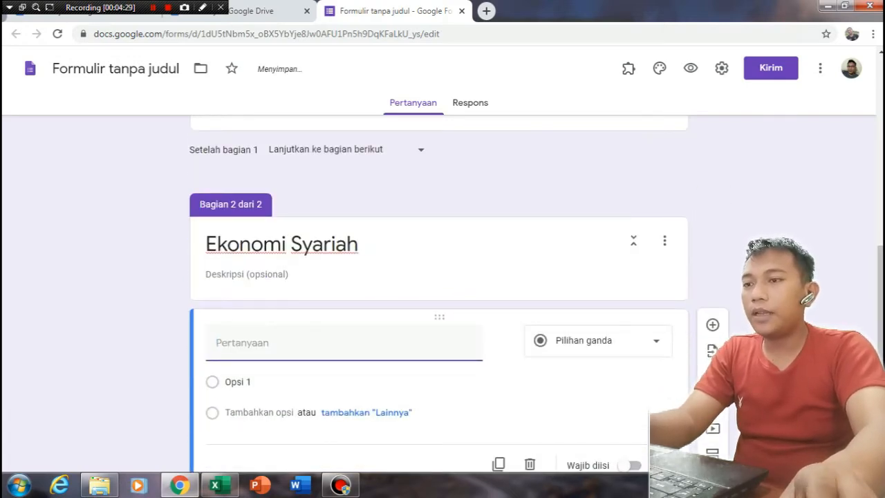
left_click(215, 485)
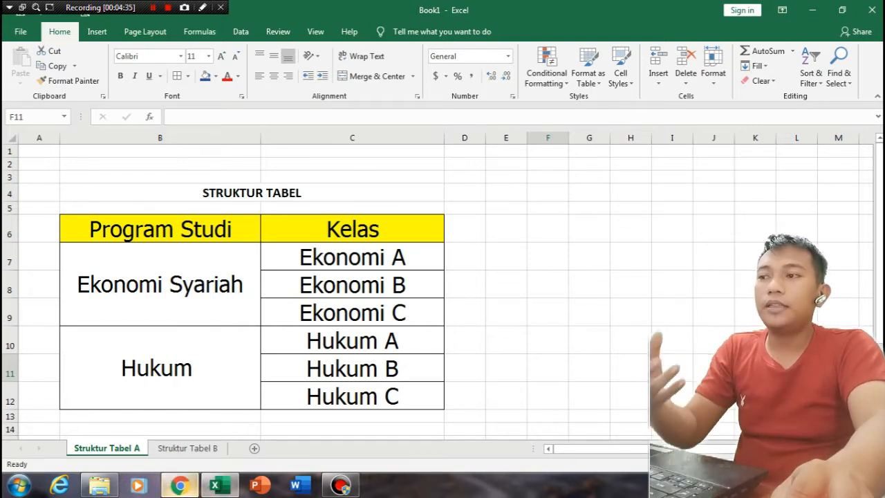
left_click(179, 485)
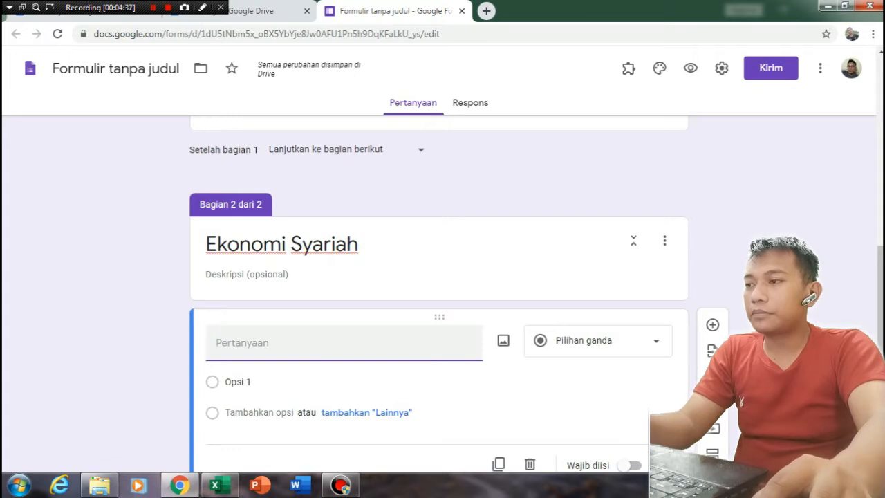
type("Ekonomi A")
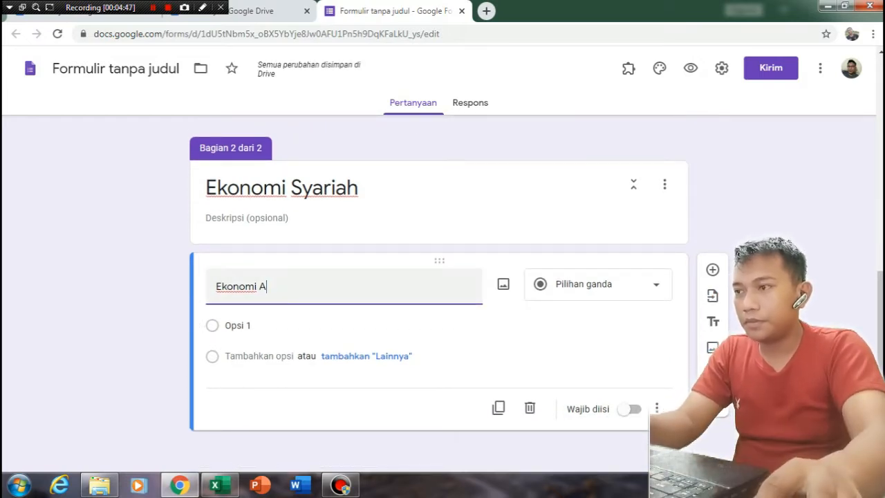
key("ctrl+a")
type("Kelas")
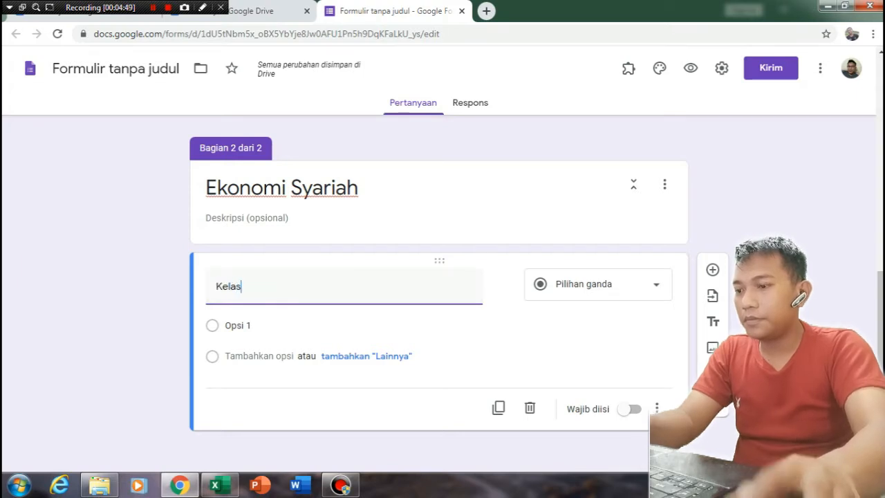
- Enter Ekonomi A, Ekonomi B and Ekonomi C as the options of the Kelas question
left_click(238, 325)
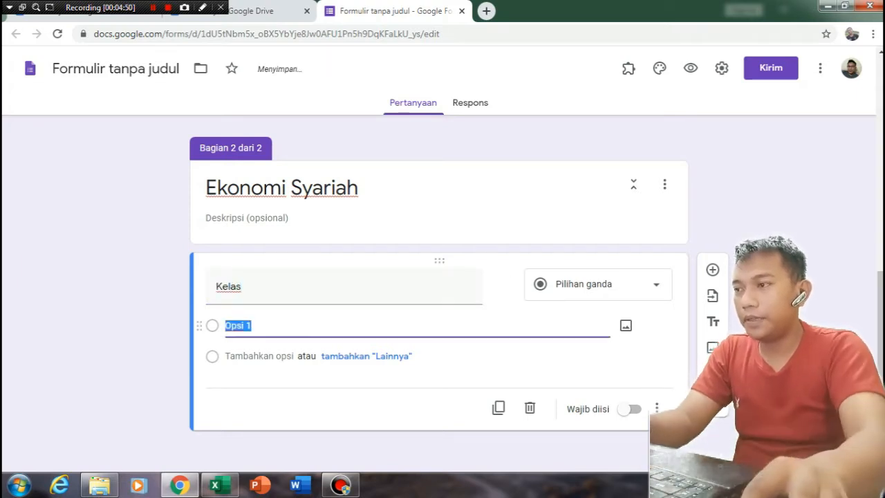
type("Ekonomi A")
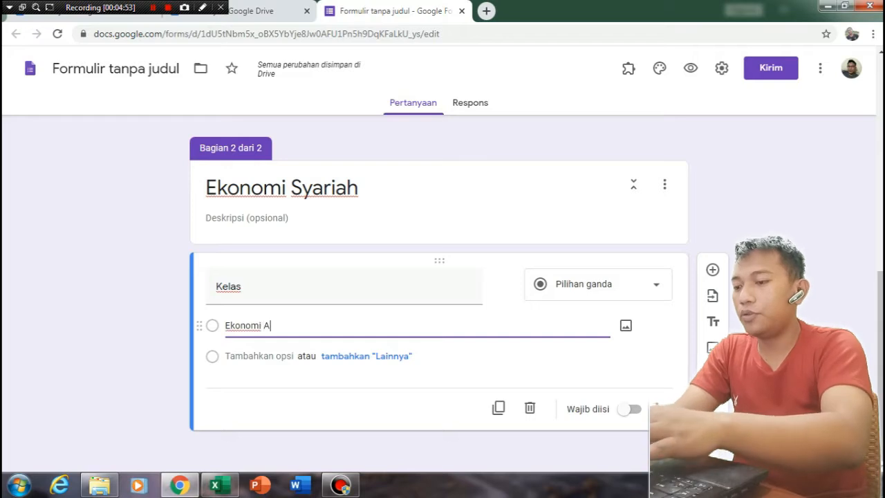
key("Return")
type("Eko")
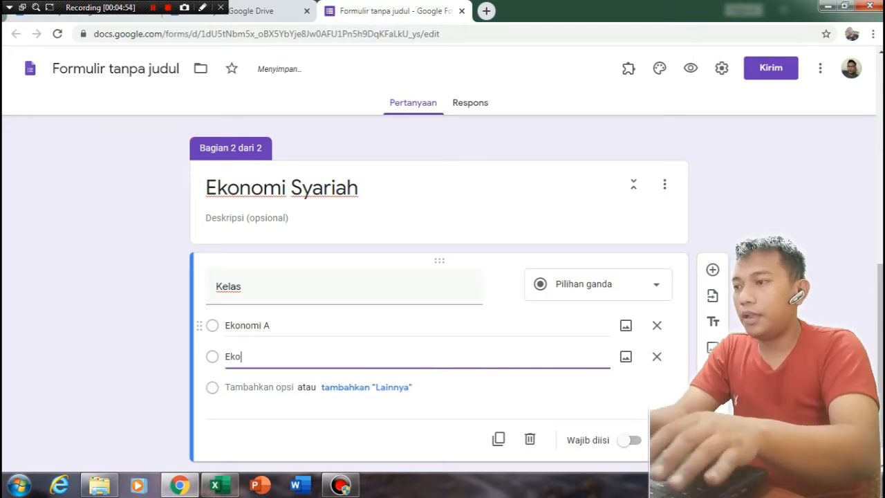
type("nomi B")
key("Return")
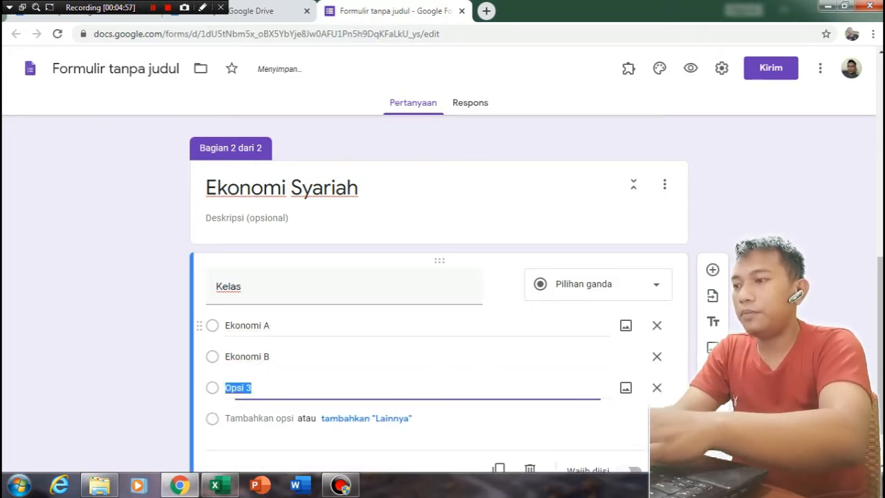
type("Ekonomi ")
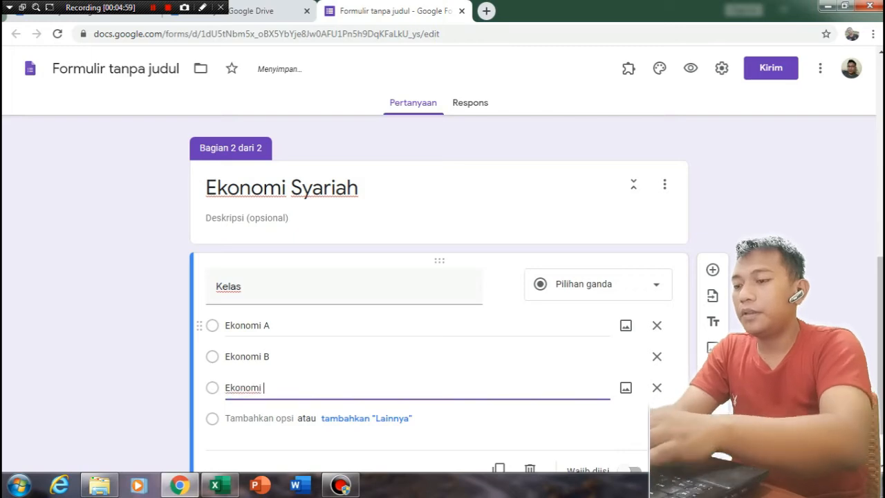
type("C")
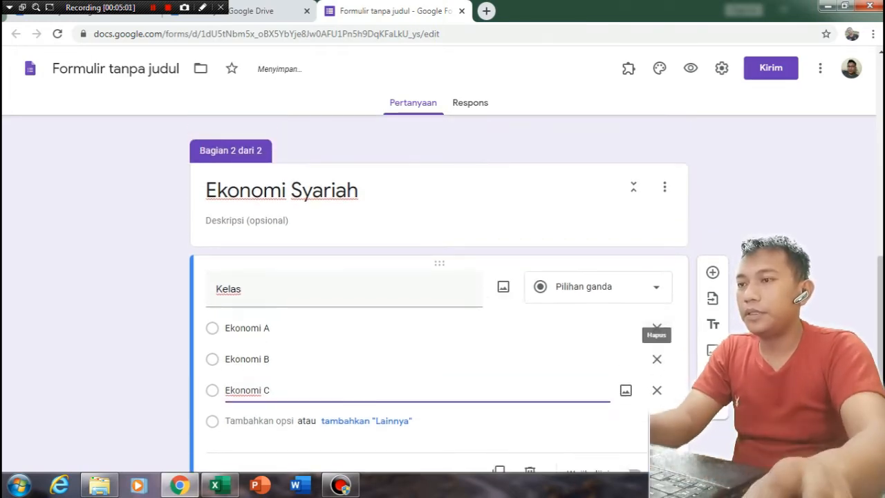
- Review the form from the Nama question through the Program Studi choices to the Kelas options in the Ekonomi Syariah section
scroll(657, 328, "up", 4)
scroll(657, 329, "down", 3)
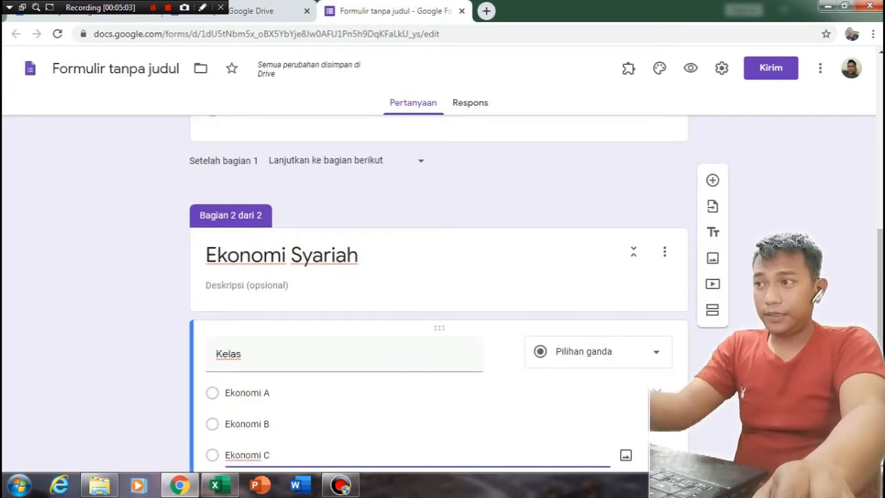
scroll(656, 329, "down", 2)
scroll(657, 328, "up", 5)
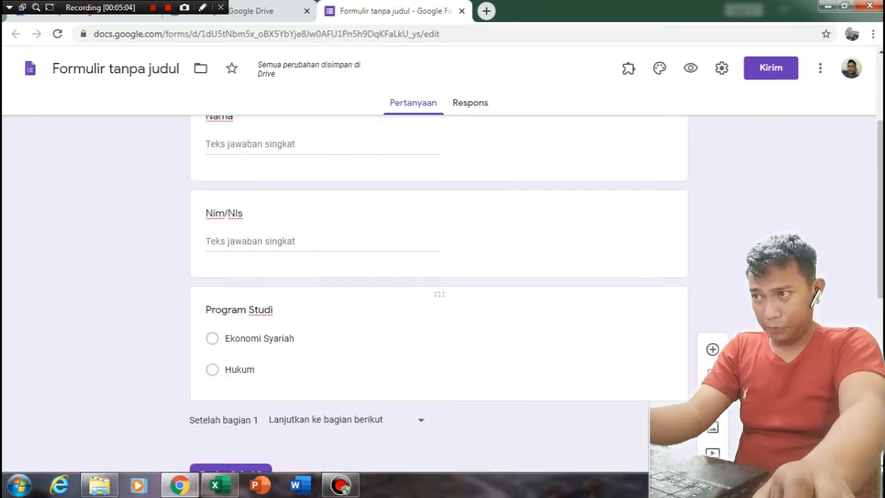
scroll(439, 290, "down", 2)
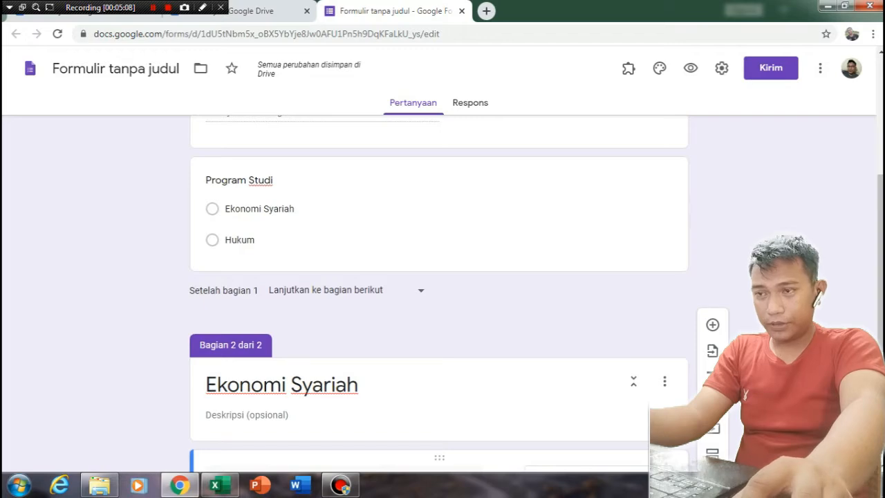
scroll(530, 408, "down", 4)
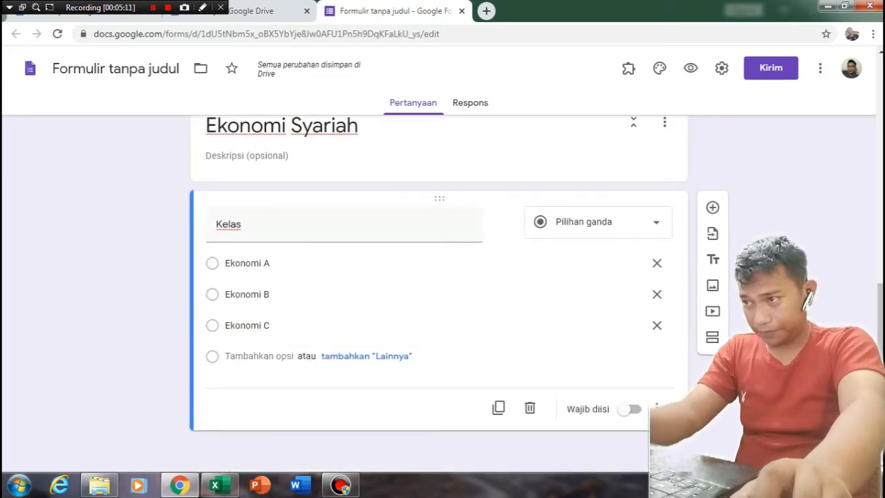
scroll(439, 290, "up", 1)
scroll(439, 290, "down", 1)
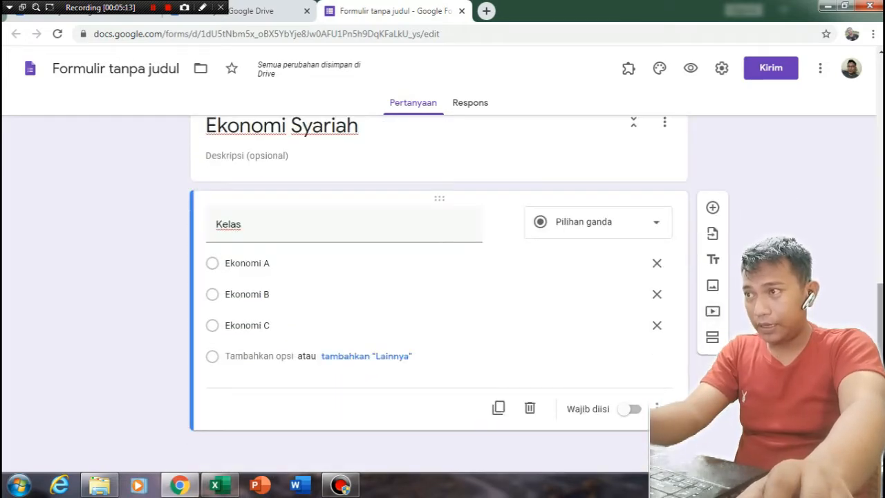
- Add a third section below the Kelas question and title it Hukum
left_click(712, 337)
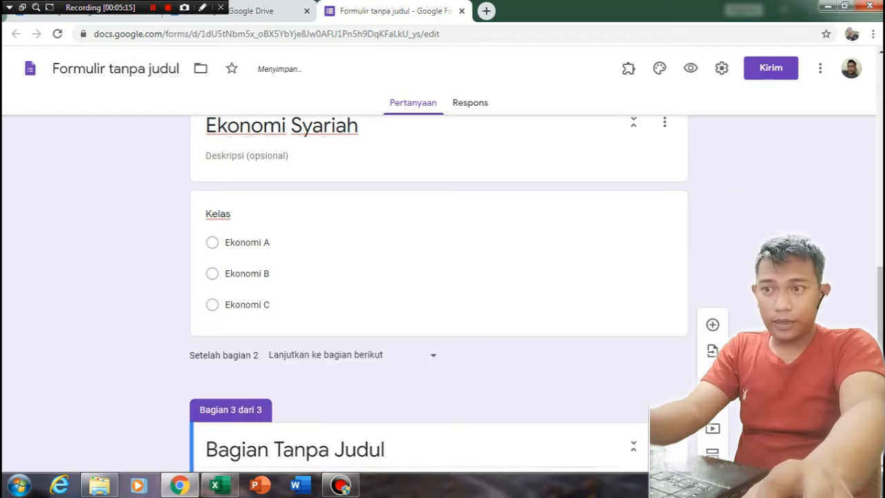
scroll(439, 291, "up", 5)
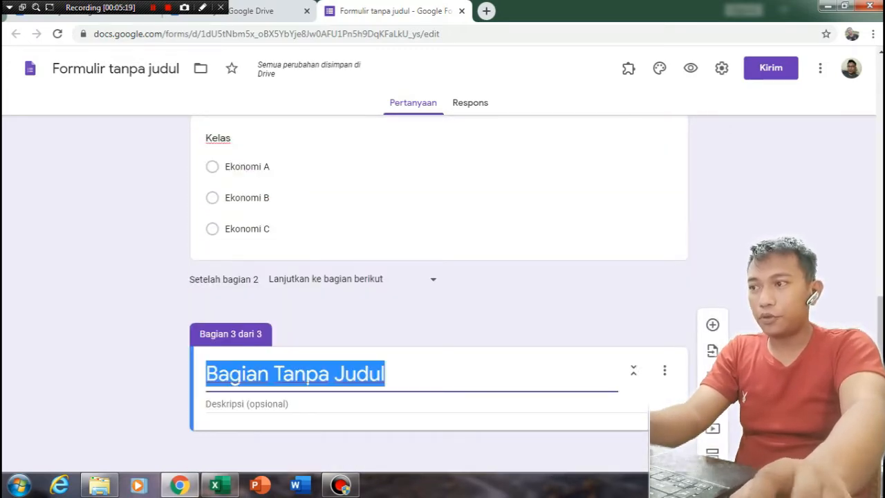
type("Hukum")
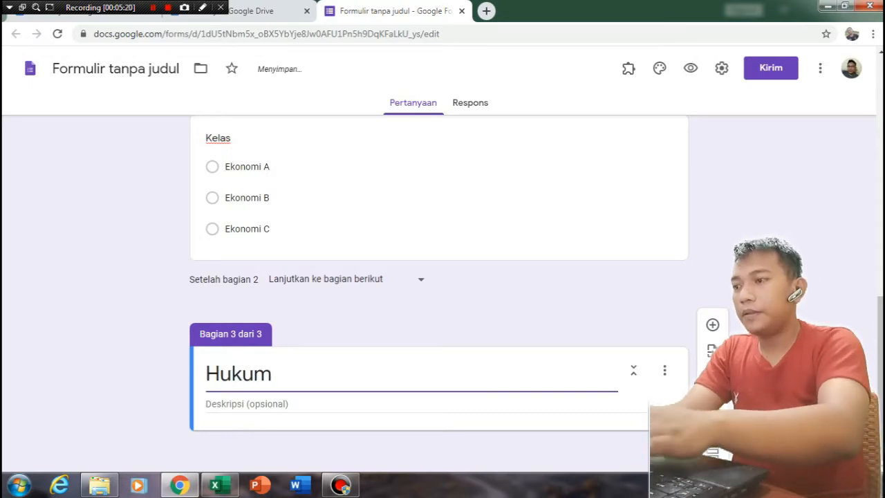
- Duplicate the Kelas question of the Ekonomi Syariah section and move the copy into the Hukum section
scroll(439, 290, "up", 1)
scroll(439, 290, "up", 2)
scroll(439, 291, "down", 3)
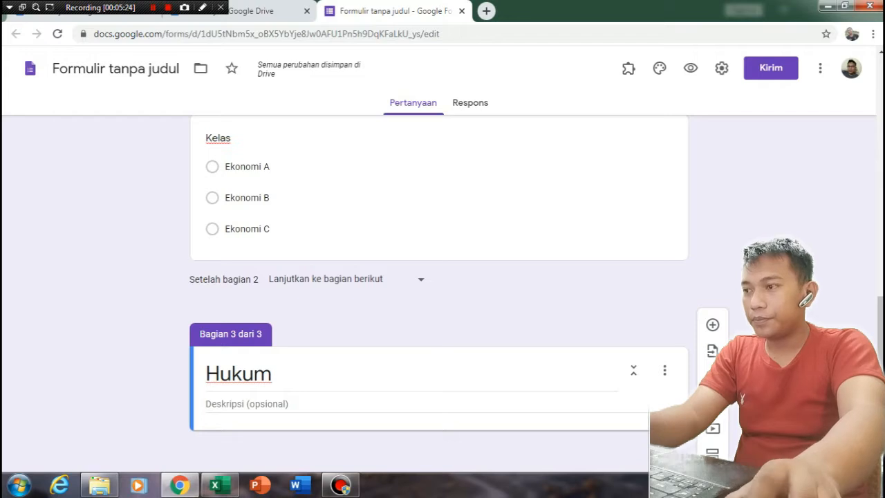
scroll(439, 290, "up", 1)
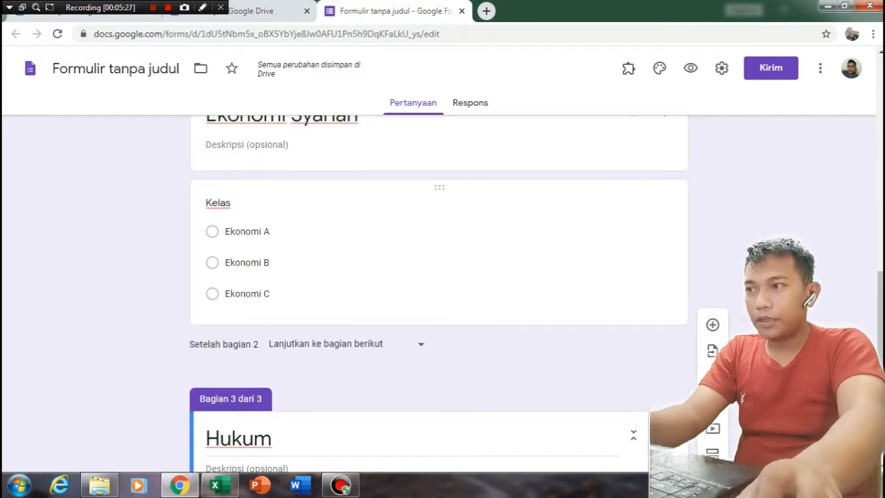
left_click(247, 231)
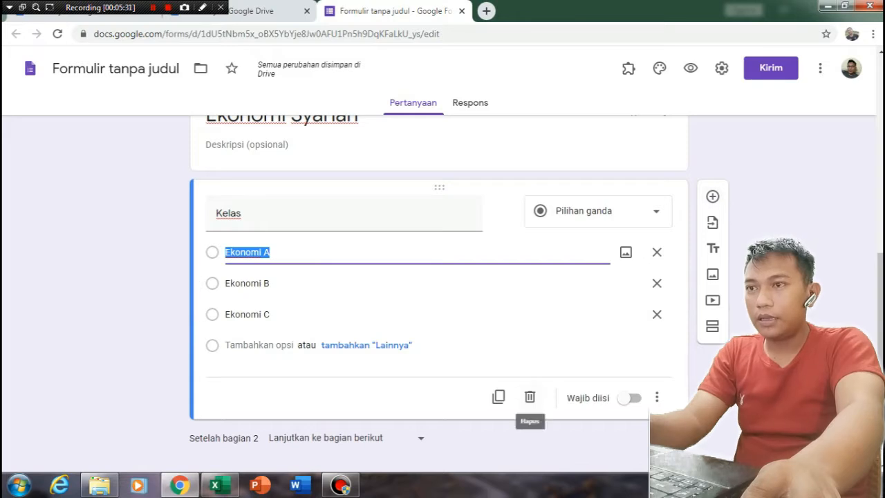
left_click(499, 396)
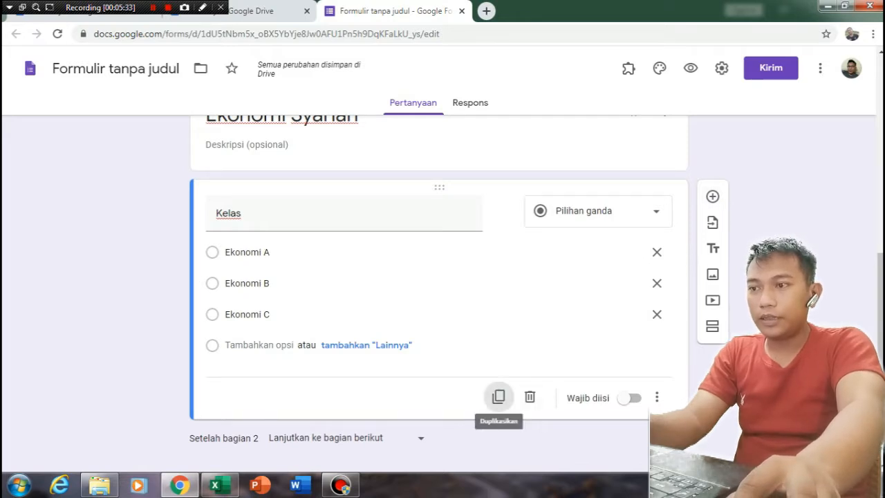
left_click_drag(439, 212, 438, 419)
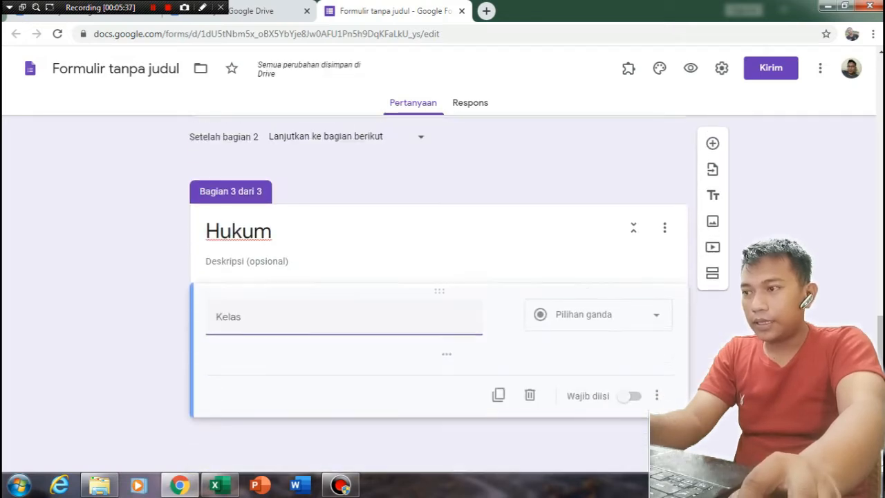
- Rename the first two options of the Kelas question in the Hukum section to Hukum A and Hukum B
left_click(264, 263)
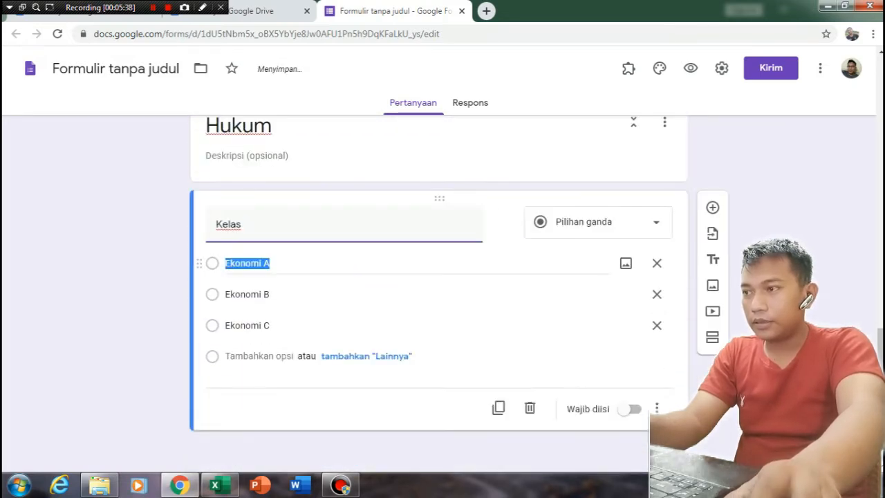
left_click(264, 264)
key("ctrl+shift+Right")
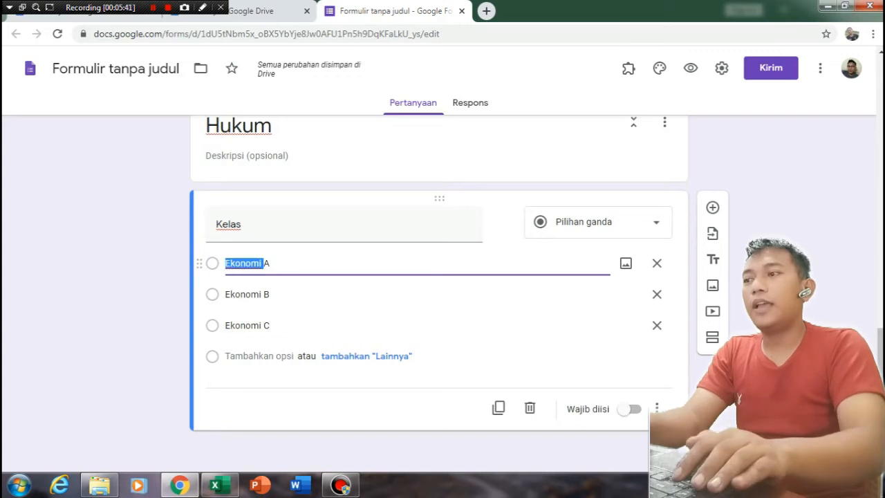
type("Hukum")
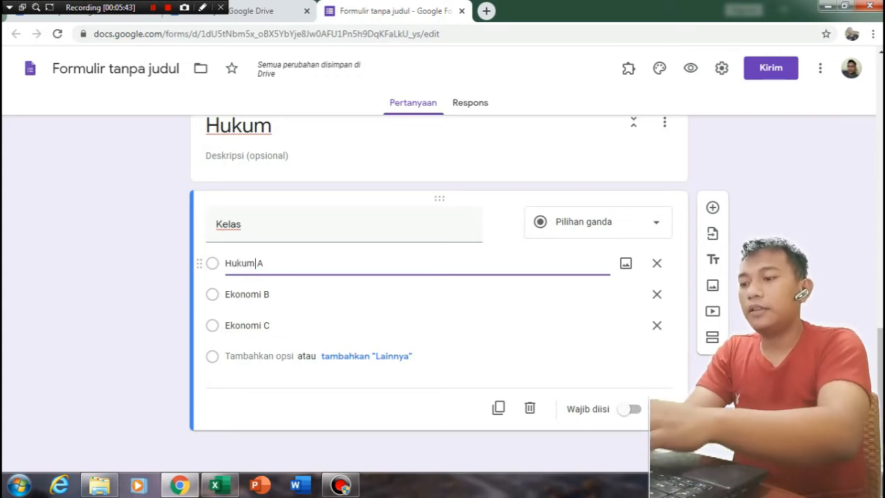
key("Return")
key("Left")
key("ctrl+shift+Right")
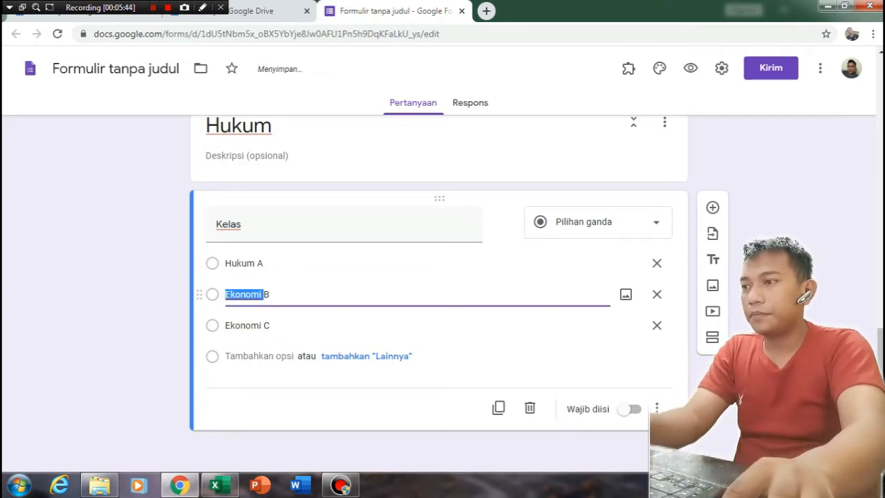
key("shift+Left")
type("Hukum B")
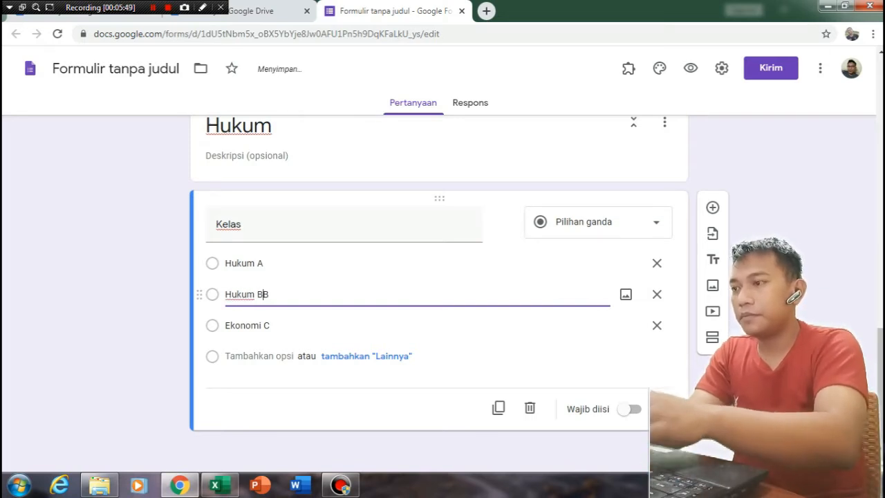
- Rename the third option of the Kelas question in the Hukum section to Hukum C
key("Return")
key("Left")
key("ctrl+Right")
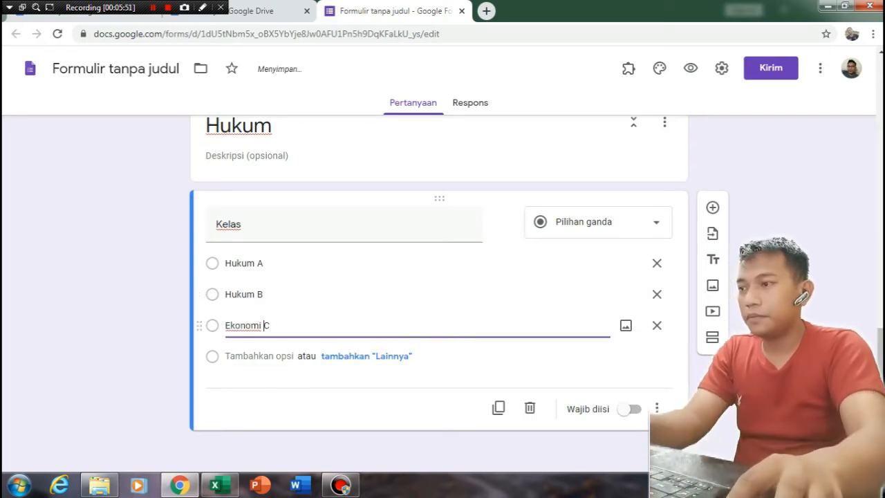
key("ctrl+shift+Left")
type("Huku")
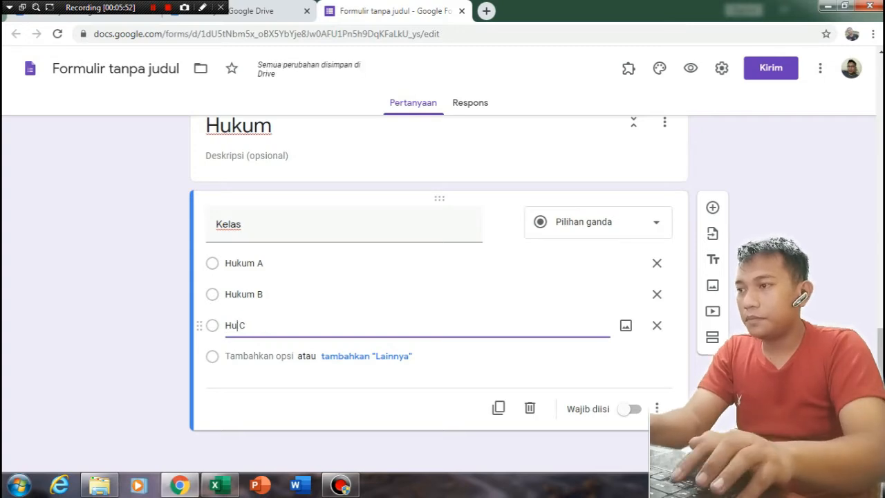
type("m")
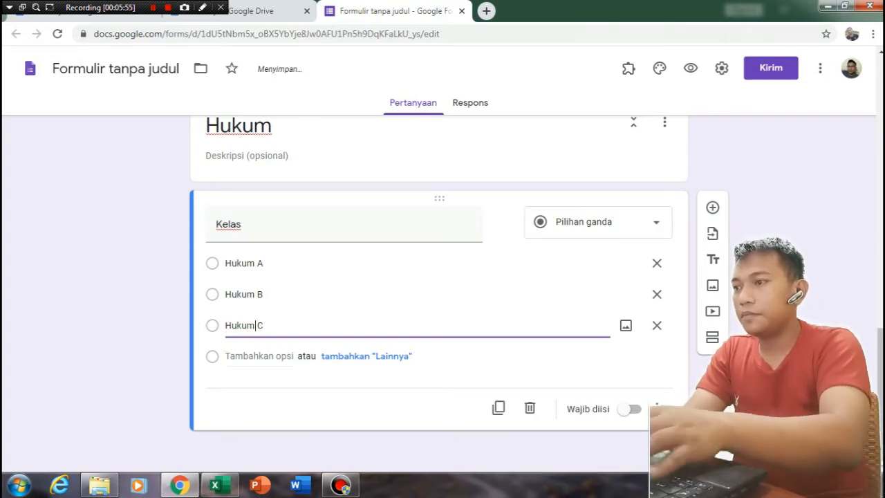
- Review the Program Studi choices against the Ekonomi Syariah and Hukum sections and their Kelas options
scroll(439, 277, "up", 10)
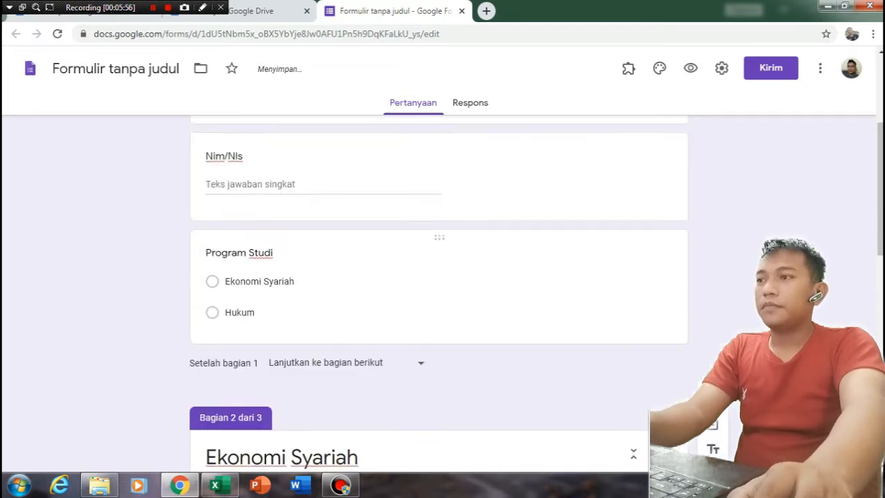
scroll(439, 276, "down", 5)
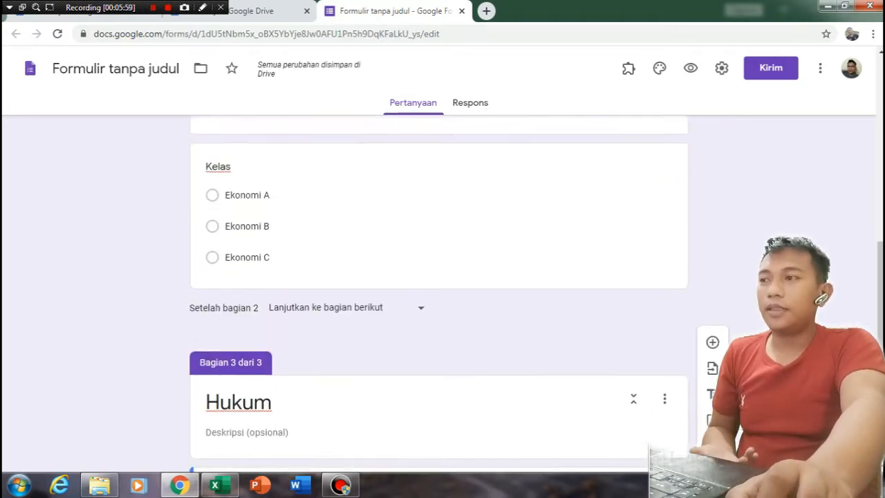
scroll(439, 290, "up", 3)
scroll(439, 290, "down", 2)
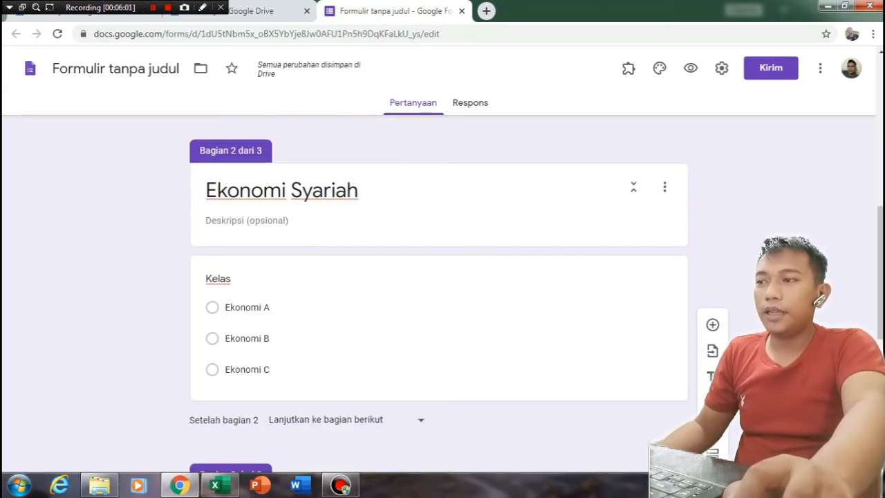
scroll(439, 290, "up", 1)
scroll(439, 290, "down", 1)
scroll(439, 290, "down", 6)
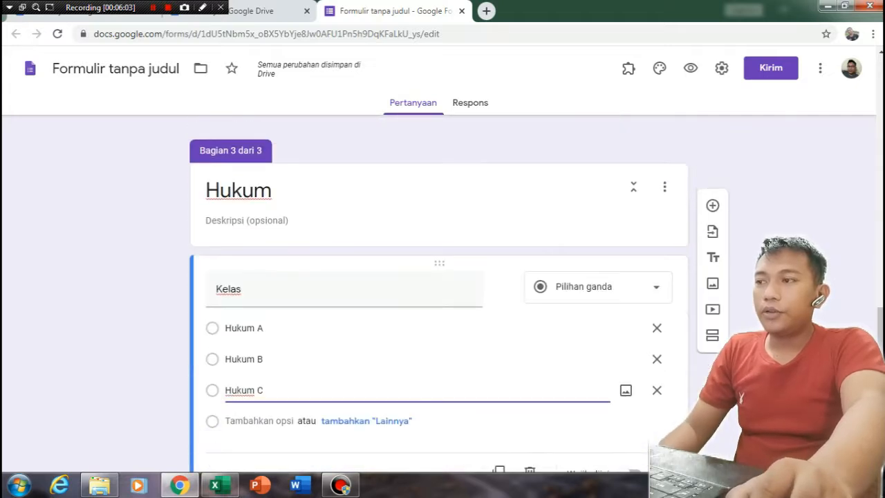
left_click(713, 260)
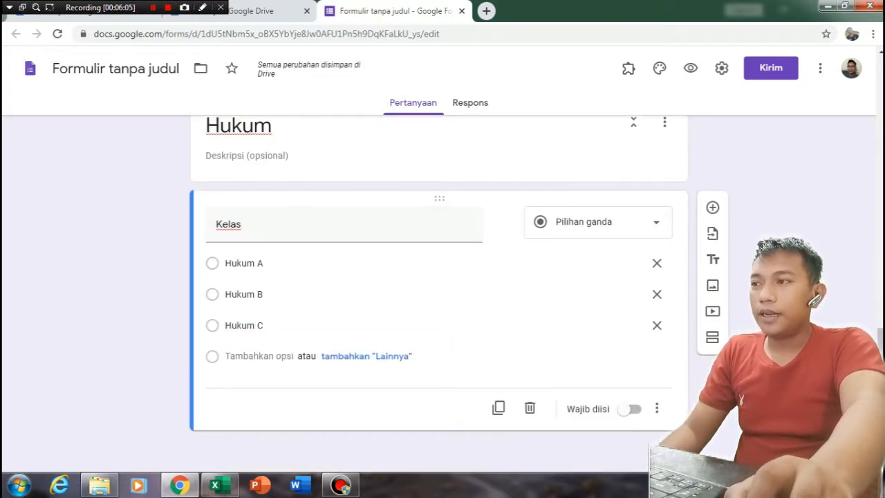
scroll(439, 290, "up", 10)
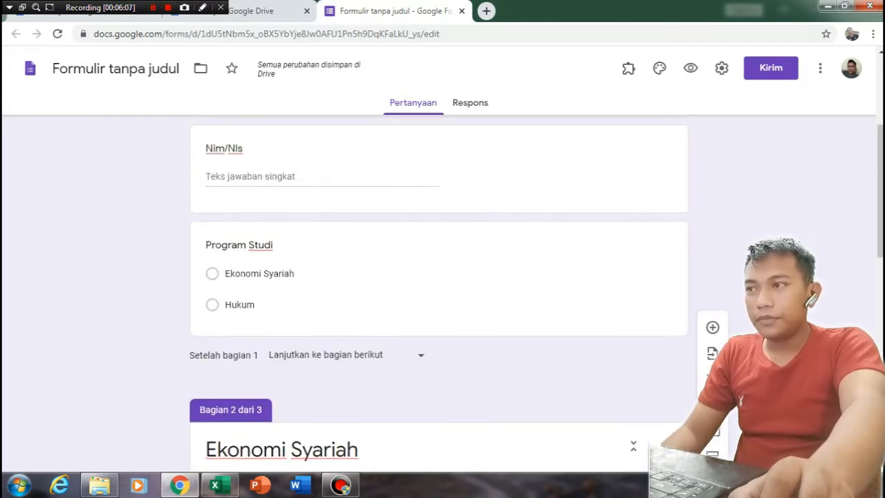
scroll(438, 291, "down", 2)
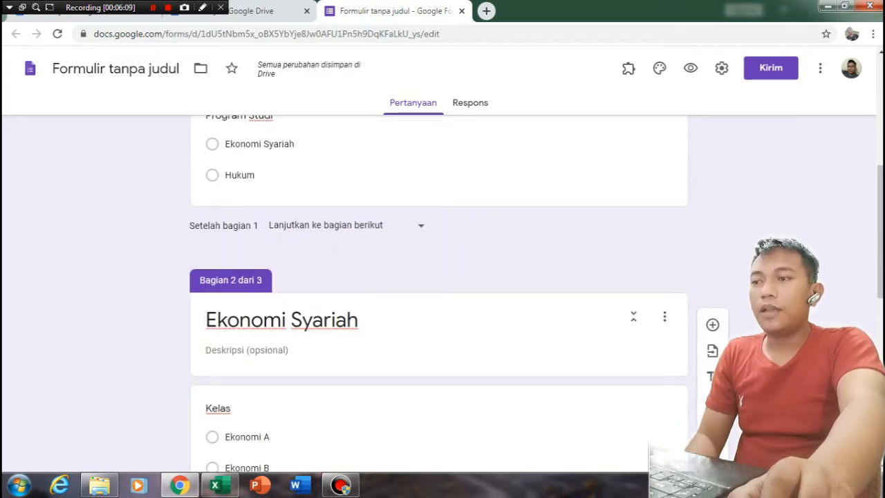
scroll(439, 291, "down", 2)
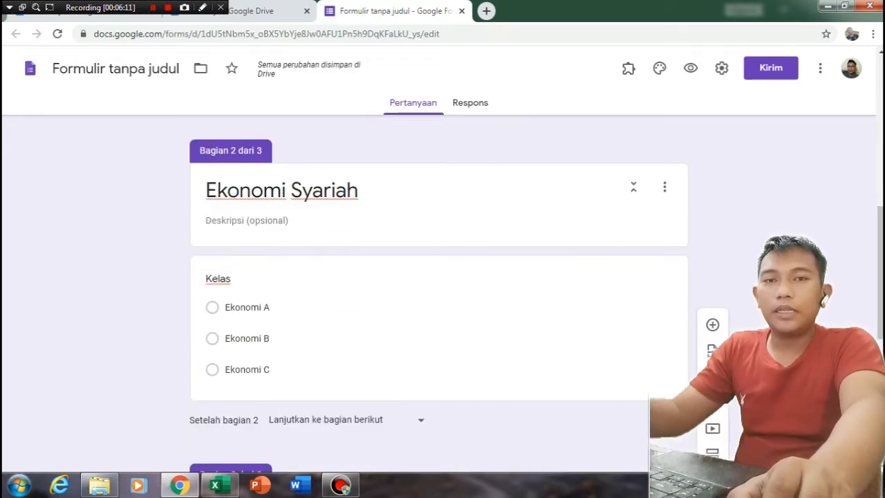
scroll(439, 290, "down", 2)
scroll(439, 291, "up", 2)
scroll(438, 290, "down", 1)
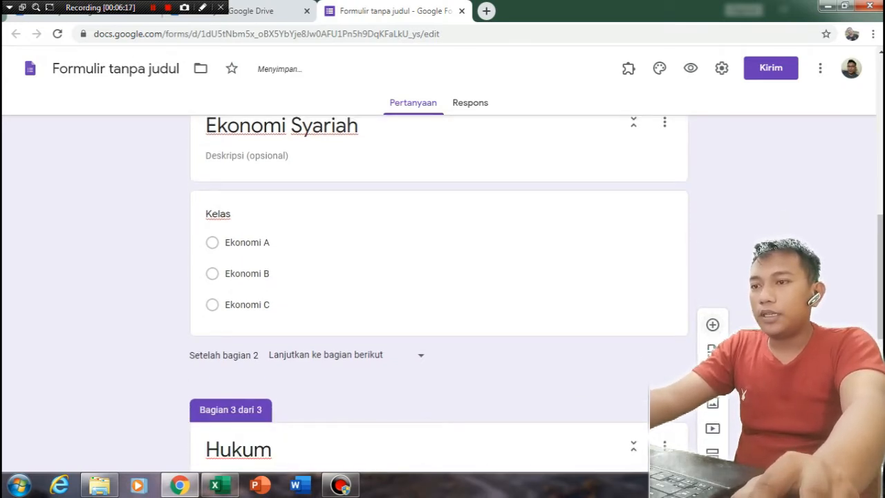
scroll(595, 235, "up", 2)
scroll(594, 235, "down", 1)
- Add a question below Kelas in the Ekonomi Syariah section and set its type to Petak kotak centang
left_click(594, 222)
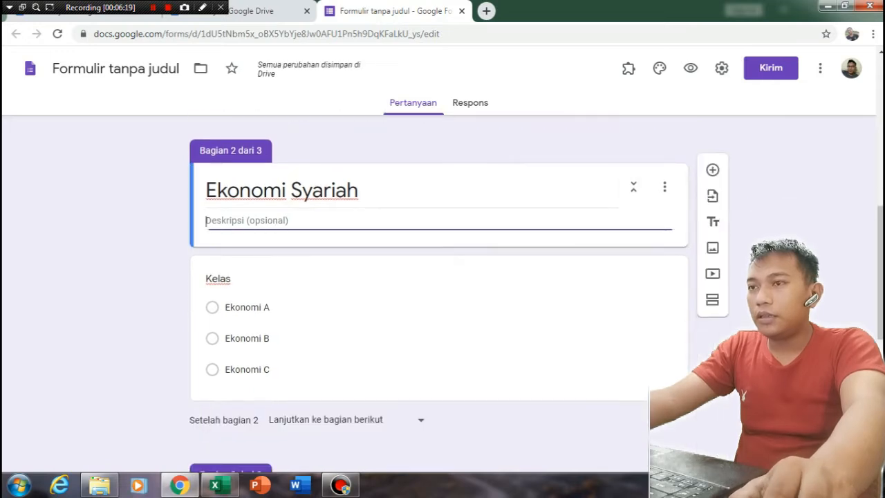
left_click(712, 157)
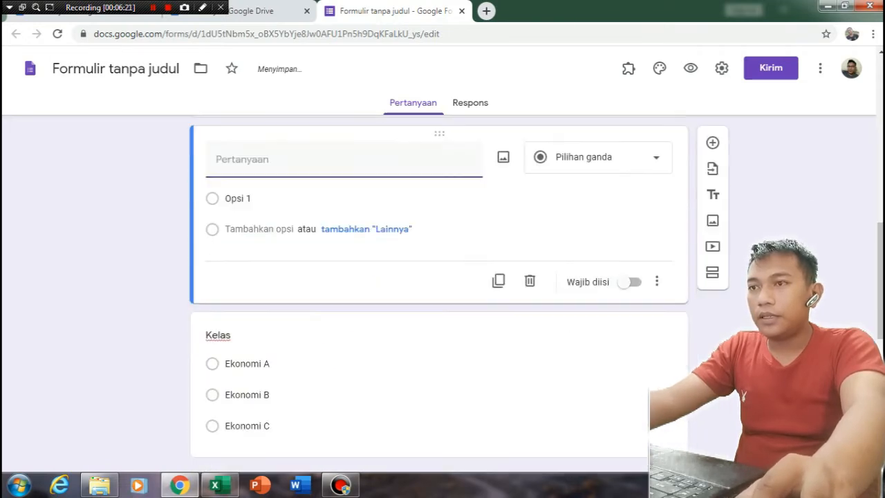
left_click_drag(439, 134, 441, 310)
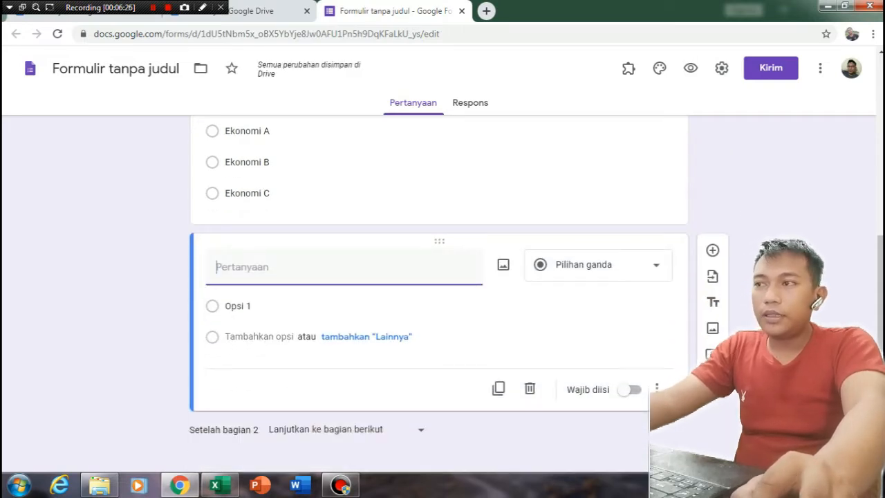
left_click(598, 264)
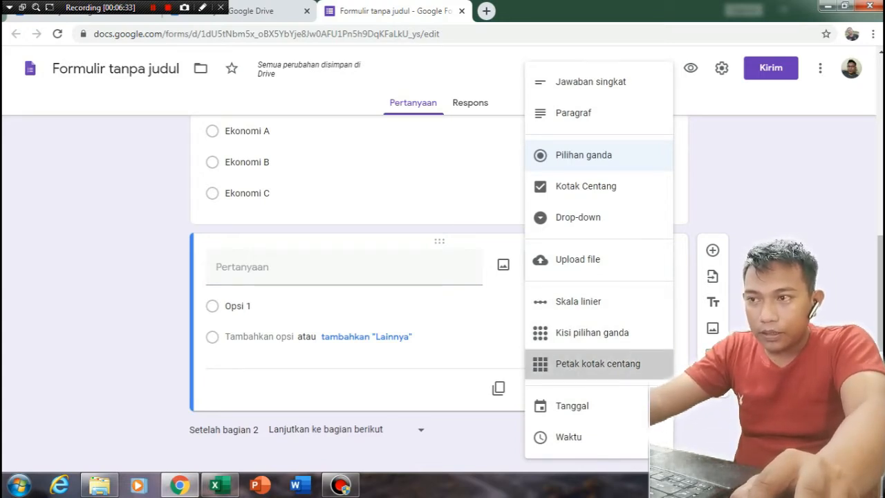
left_click(598, 364)
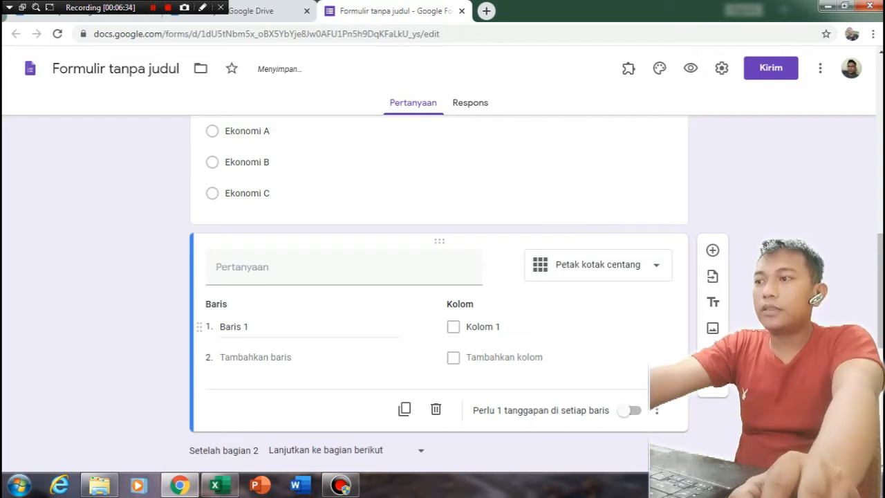
- Name the checkbox grid's first row Pertemuan I and its first column Hadir
left_click(238, 327)
type("Pe")
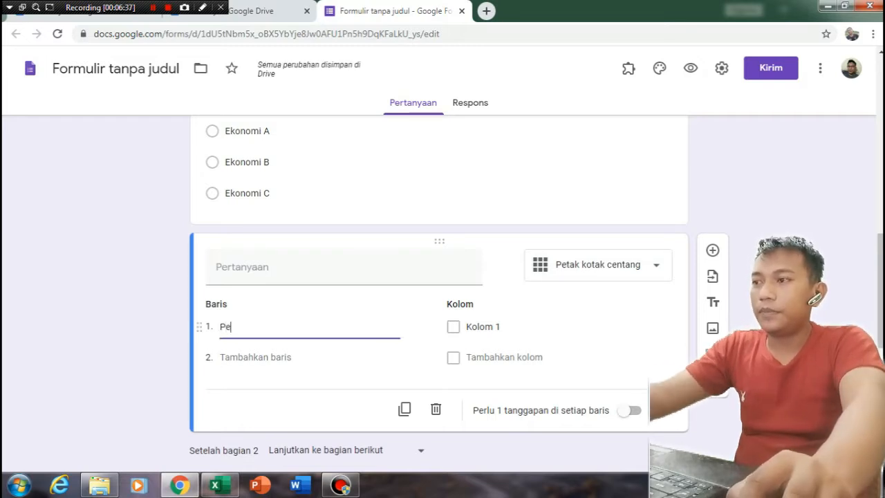
type("rtemua")
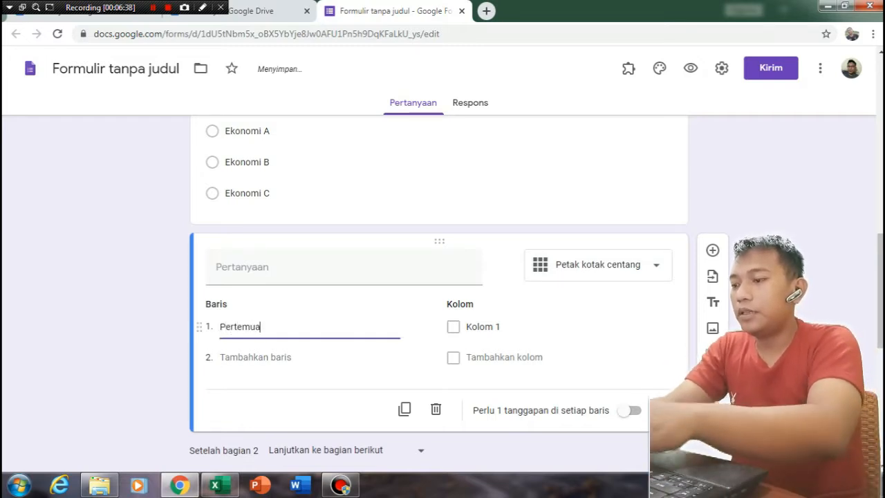
type("n I")
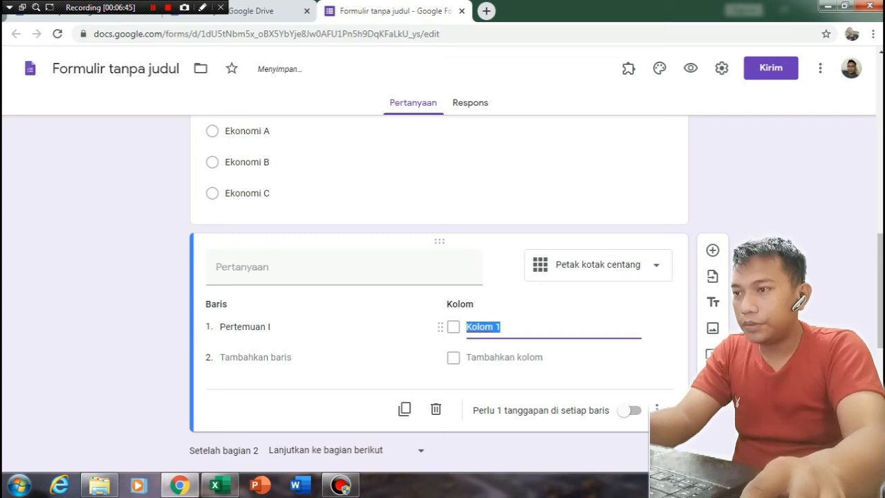
type("Hadir")
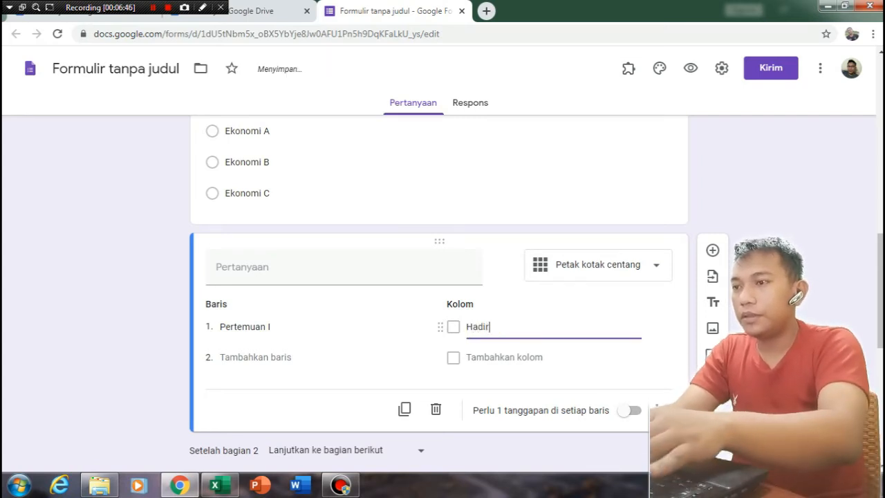
- Add a second row named Pertemuan 2 to the checkbox grid
left_click(255, 357)
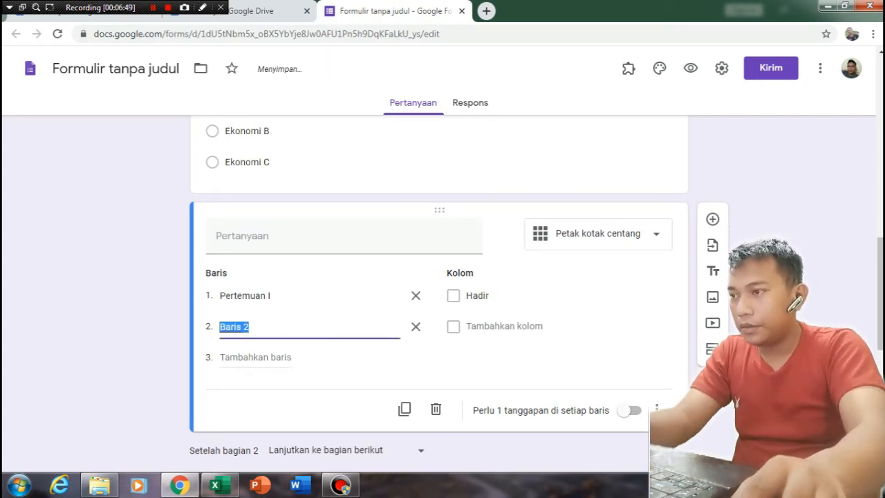
type("Pertemuan ")
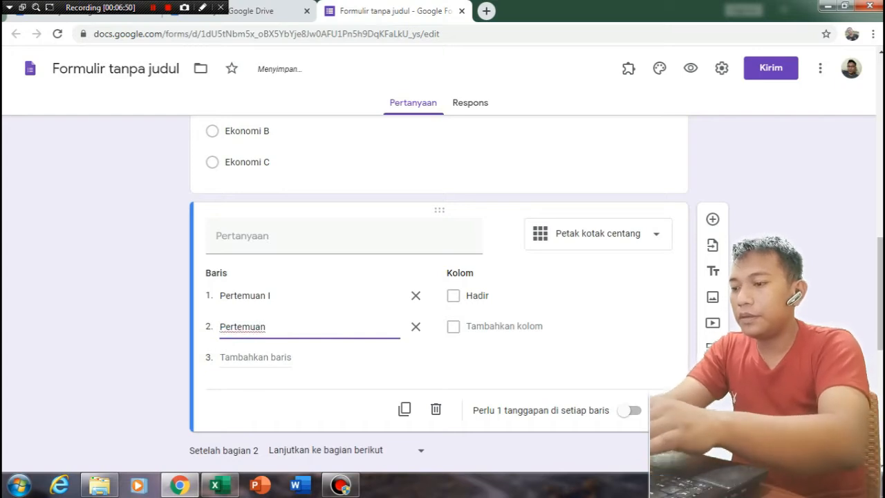
type("II")
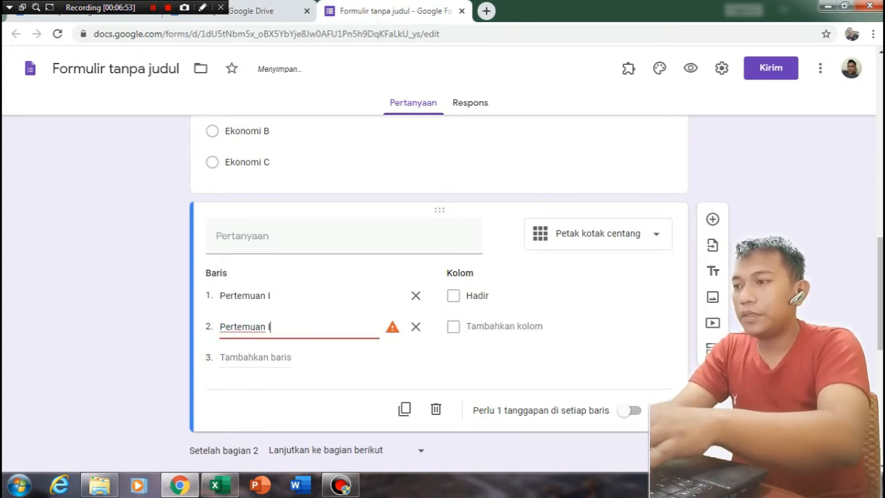
key("BackSpace")
key("BackSpace")
type("2")
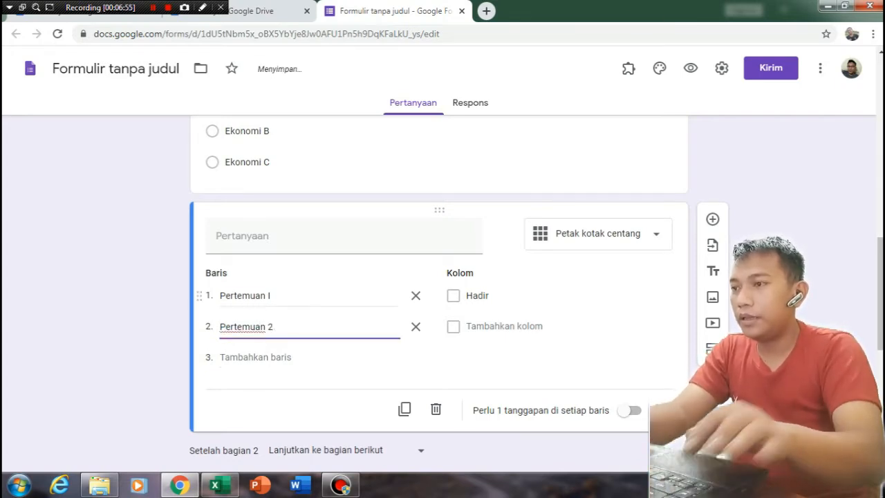
- Rename the checkbox grid's first row to Pertemuan 1 and add a third row below Pertemuan 2
key("shift+Tab")
key("shift+Tab")
key("End")
key("BackSpace")
type("2")
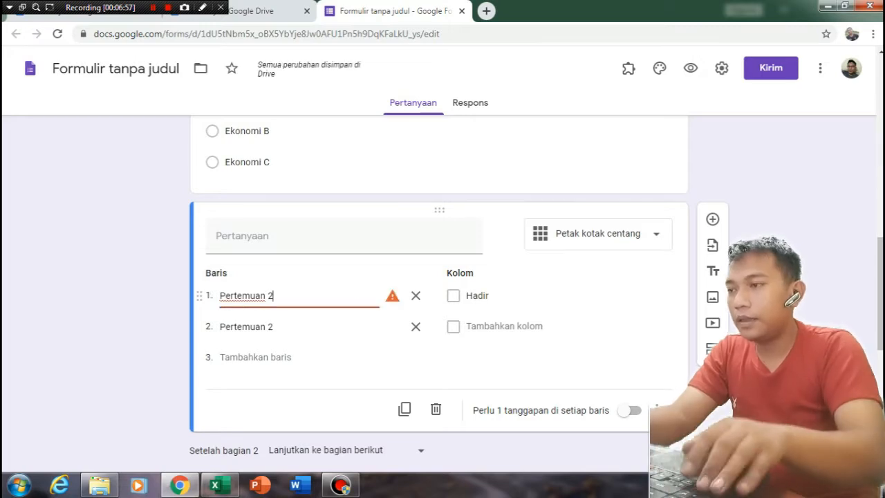
key("Tab")
key("shift+Tab")
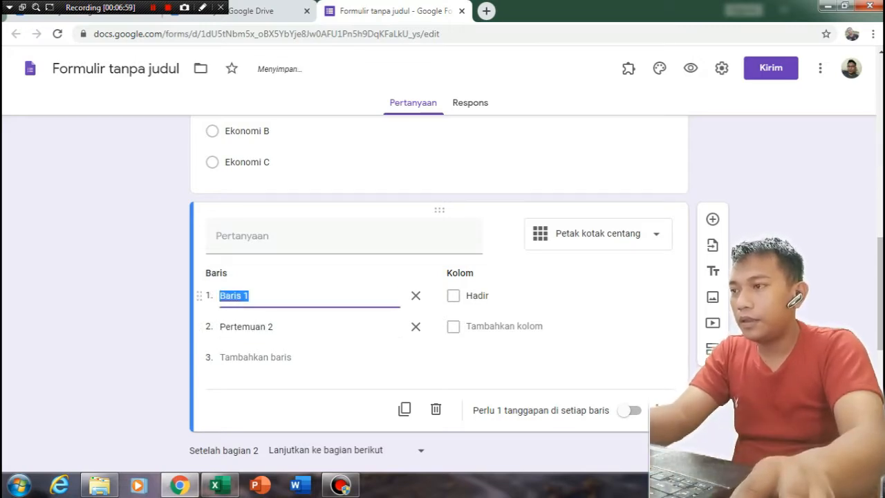
type("Pertemuan")
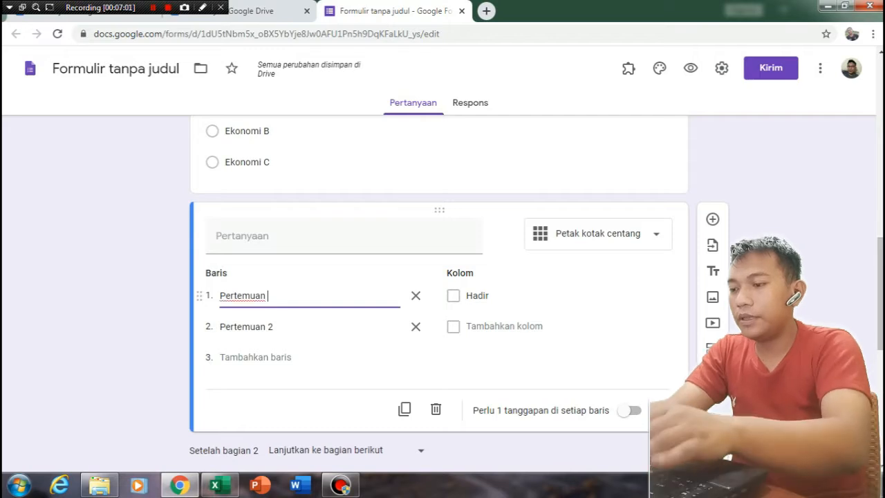
type(" 1")
key("Tab")
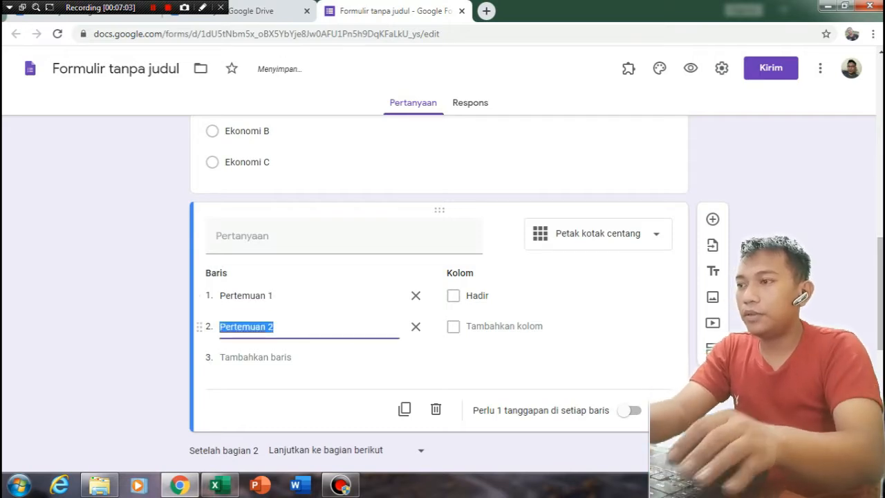
key("Return")
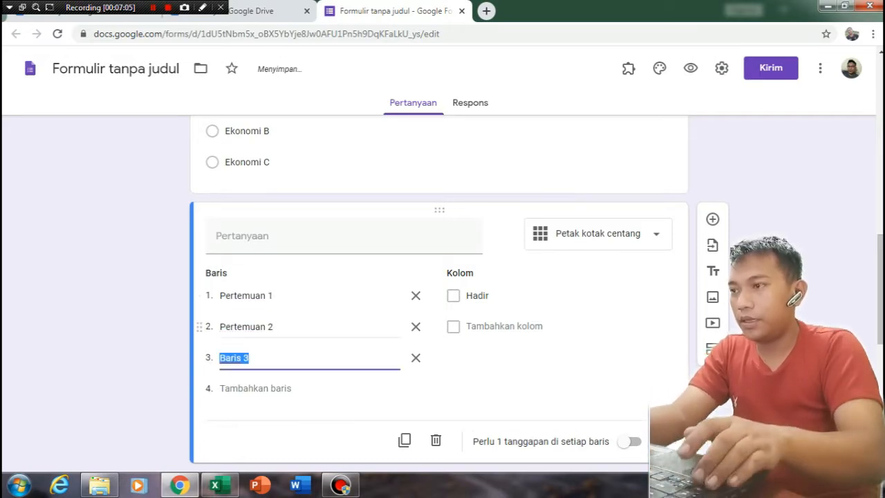
- Name the checkbox grid's third row Pertemuan 3 and limit the grid to one response per column
type("Pertemuan 3")
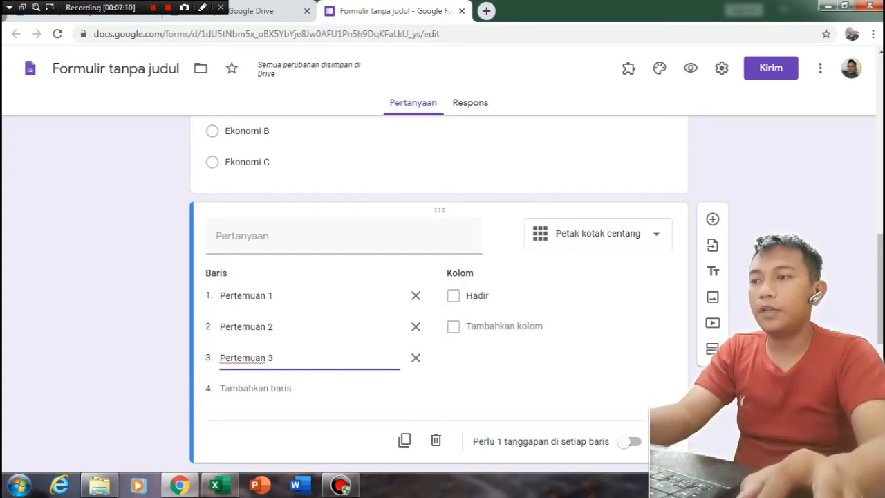
scroll(439, 290, "down", 1)
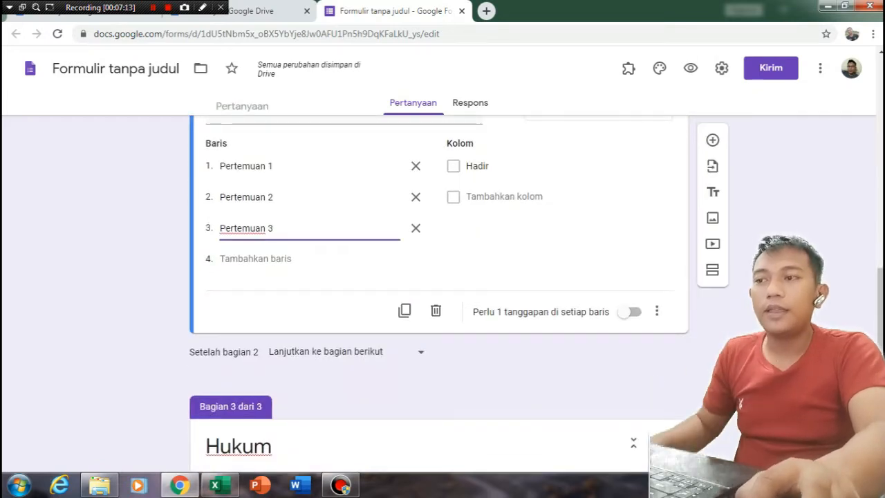
left_click(657, 376)
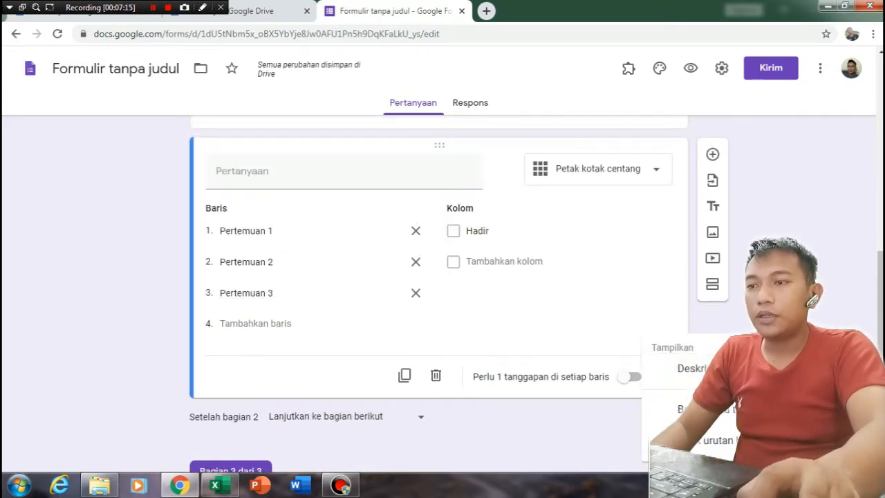
key("Escape")
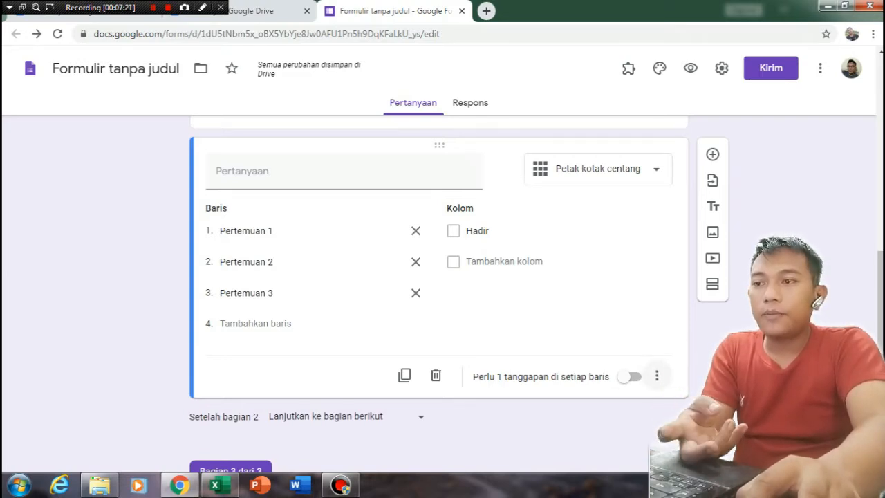
key("Return")
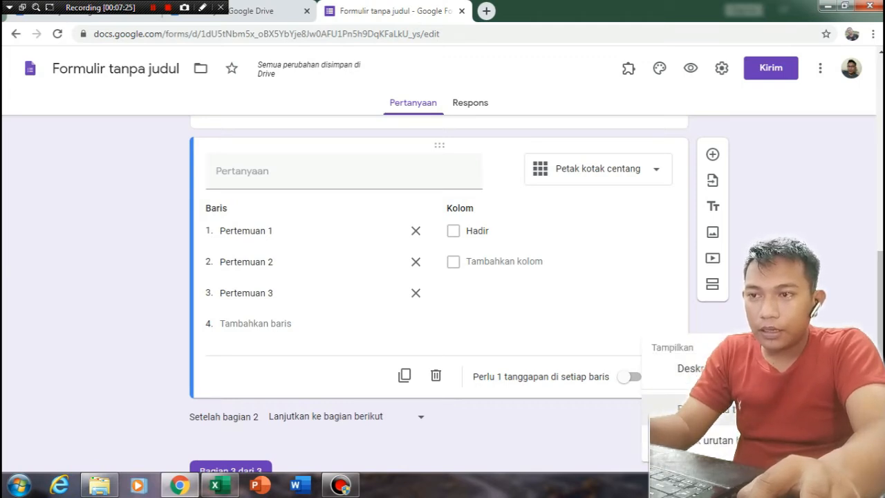
left_click(712, 409)
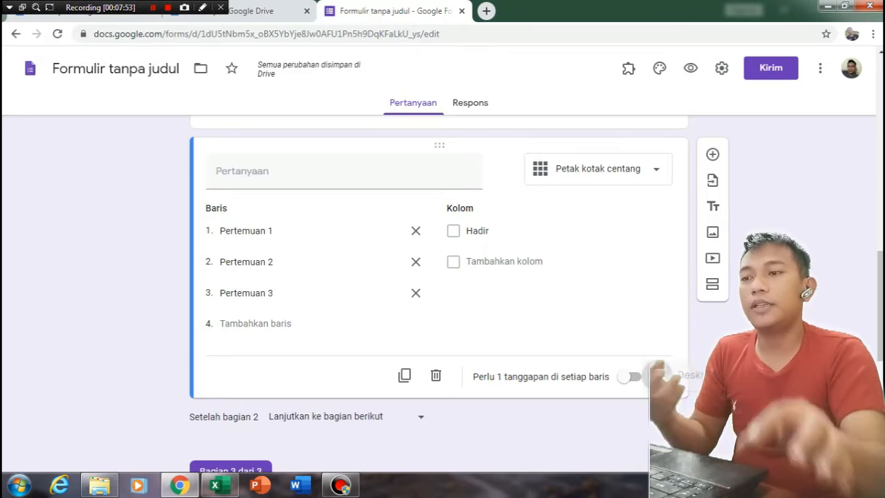
left_click(657, 376)
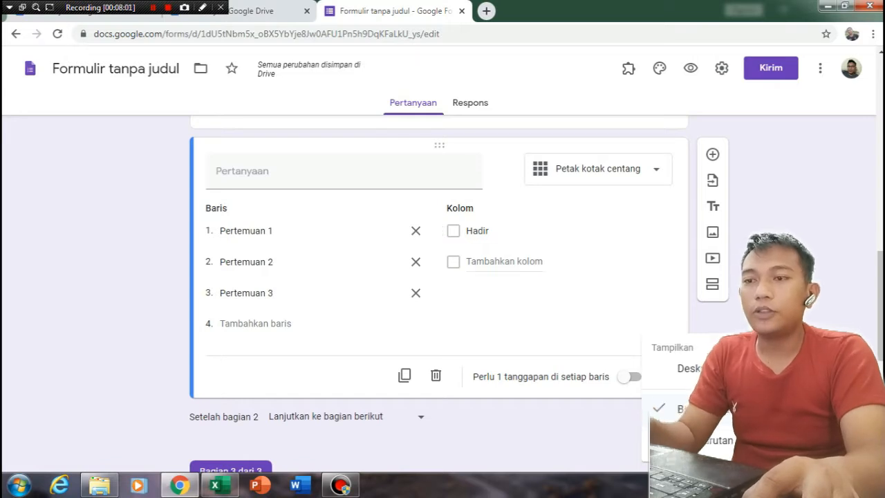
left_click(505, 268)
scroll(505, 269, "down", 2)
scroll(504, 268, "up", 2)
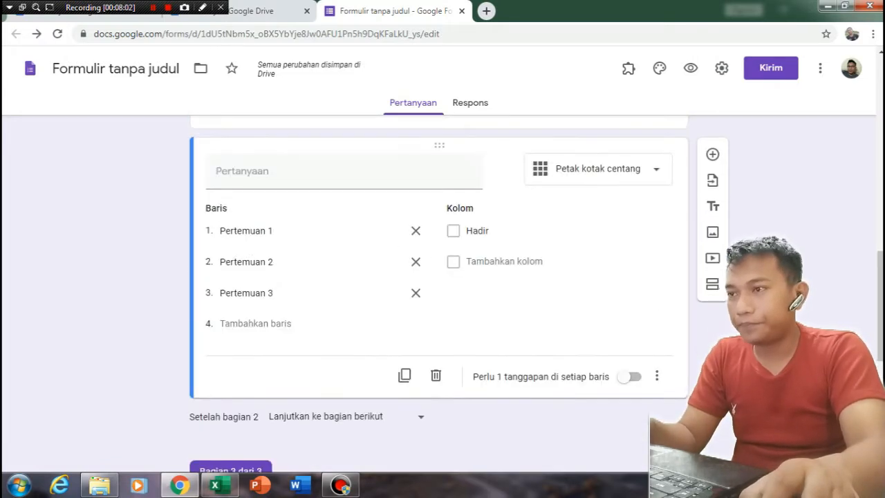
- Add a fourth row named Pertemuan 4 to the checkbox grid
scroll(404, 311, "down", 1)
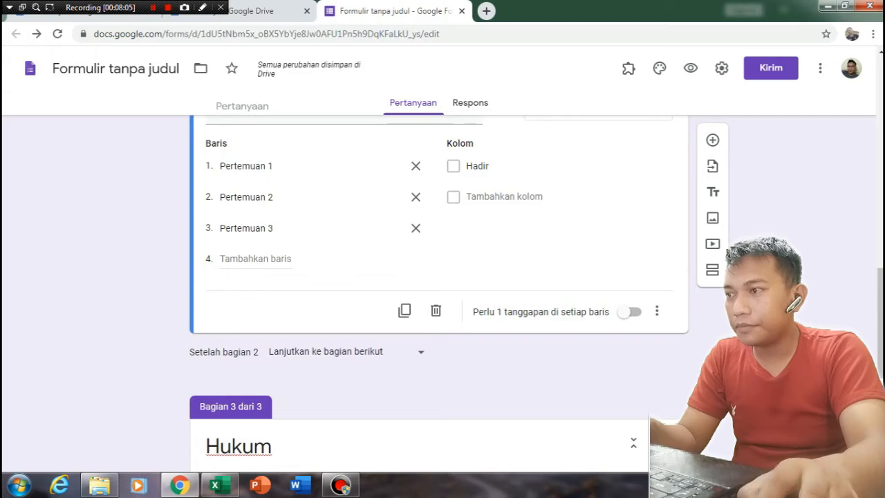
left_click(255, 258)
type("P")
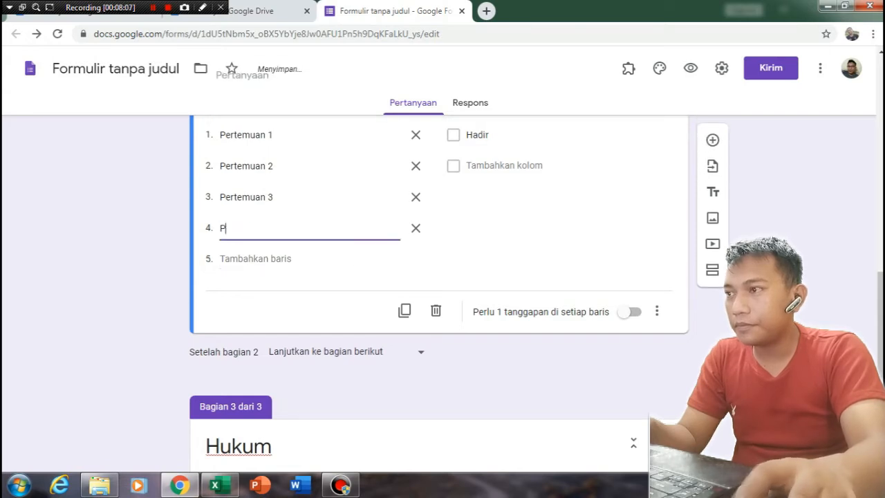
type("ertemuan 4")
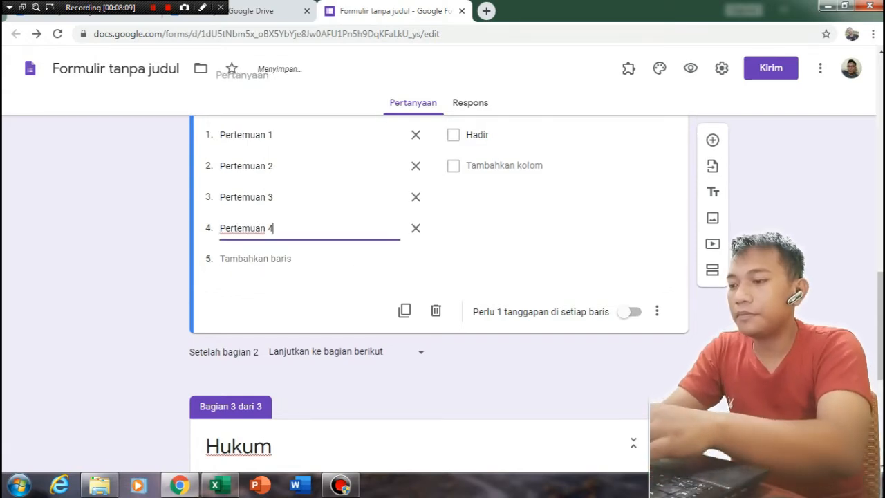
left_click(525, 263)
- Enter Pilih Pertemuan as the question text of the checkbox grid in the Ekonomi Syariah section
scroll(526, 263, "up", 3)
scroll(526, 263, "down", 1)
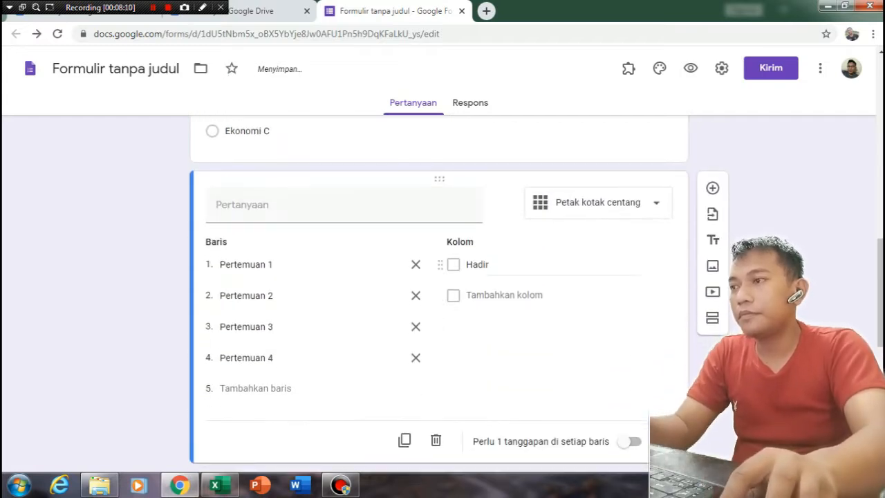
left_click(242, 205)
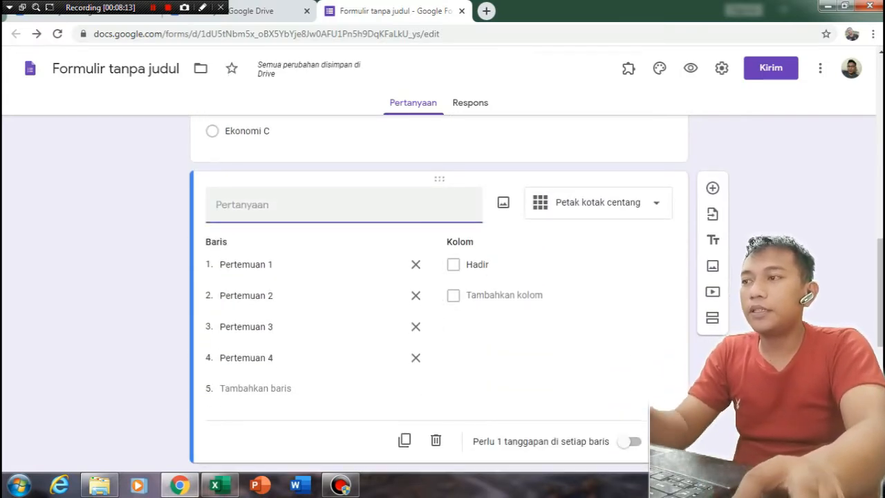
type("Pilih Pert")
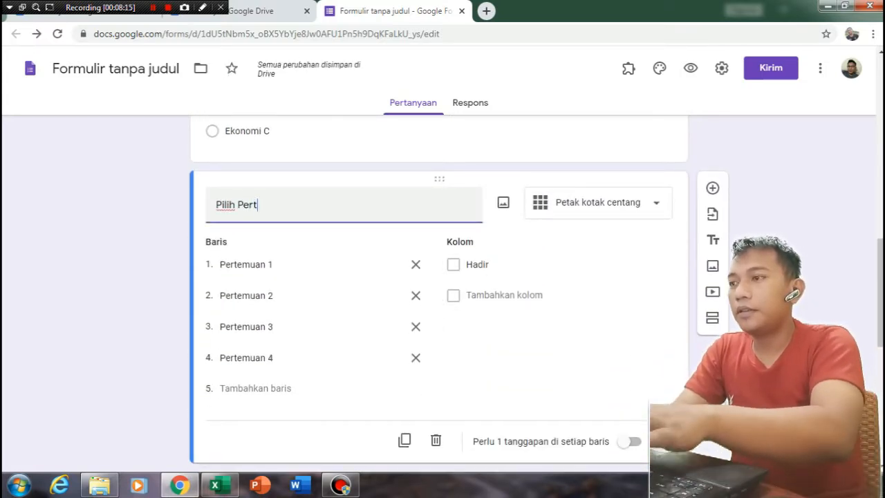
type("emuan")
scroll(439, 291, "down", 1)
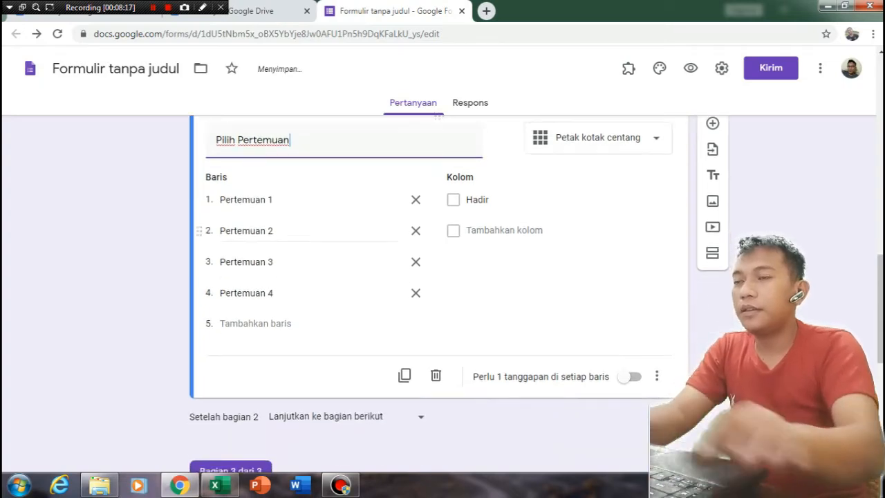
scroll(311, 238, "down", 3)
scroll(311, 239, "up", 4)
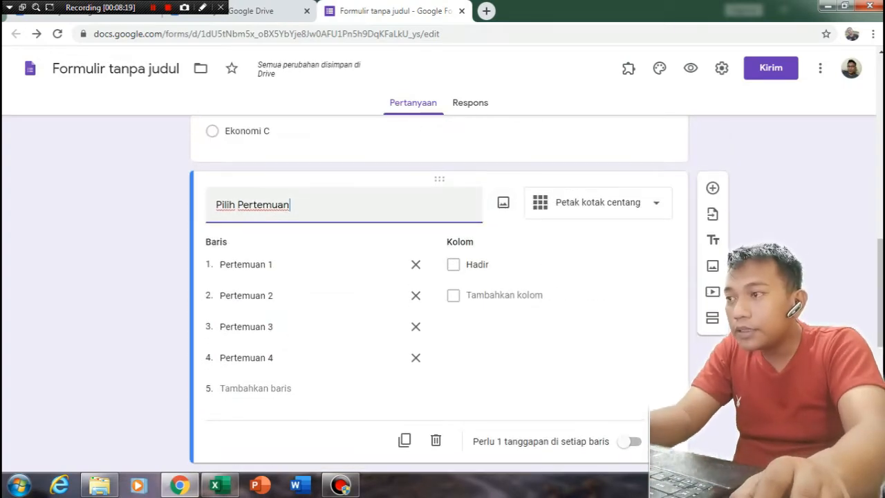
- Duplicate the Pilih Pertemuan grid and move the copy below the Kelas question in the Hukum section
scroll(438, 290, "up", 3)
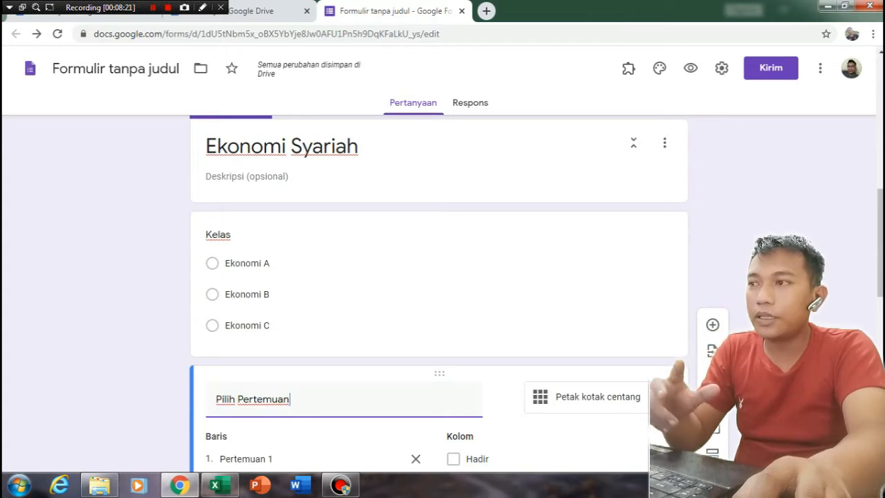
scroll(439, 290, "down", 2)
scroll(439, 290, "down", 7)
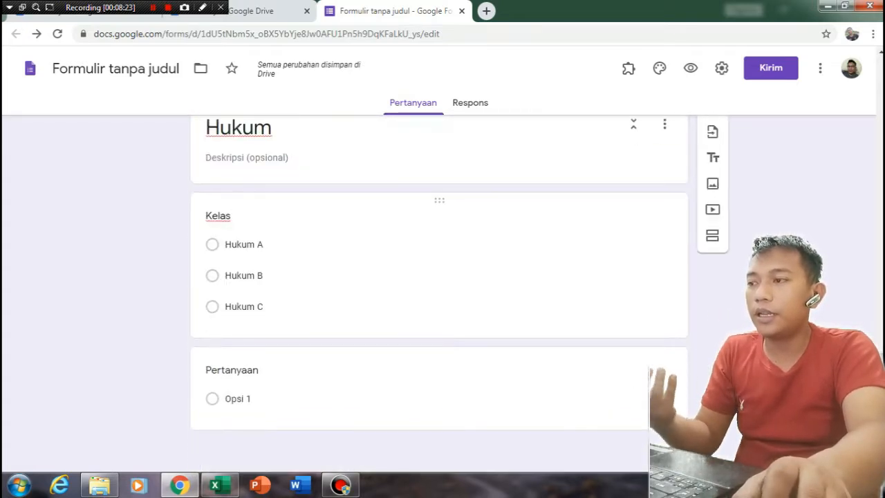
scroll(438, 291, "up", 6)
scroll(439, 291, "up", 3)
scroll(439, 290, "down", 2)
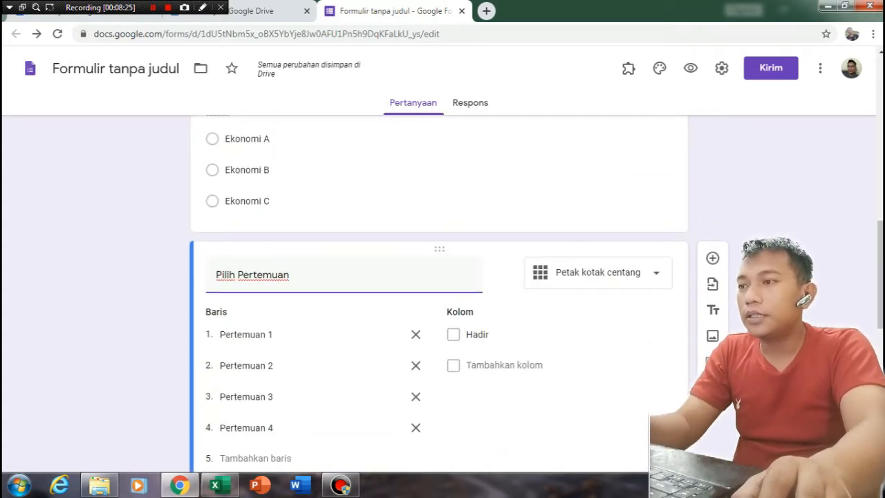
scroll(439, 291, "down", 1)
scroll(439, 290, "down", 3)
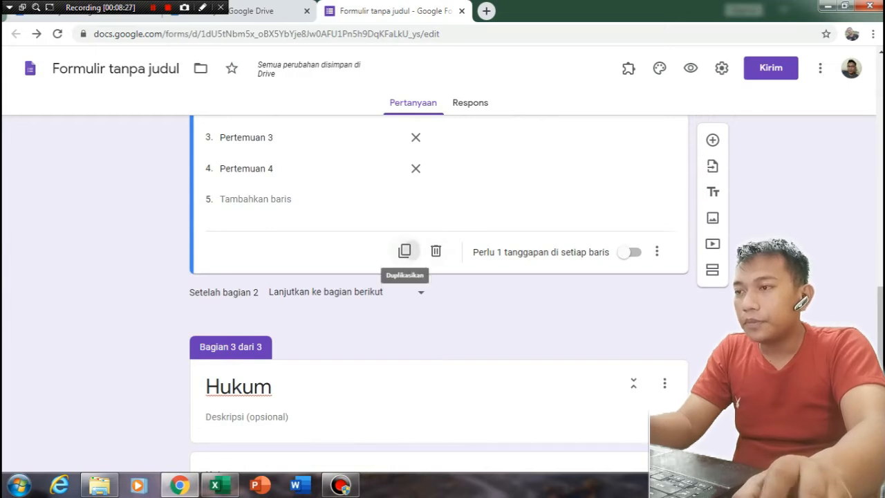
left_click(405, 251)
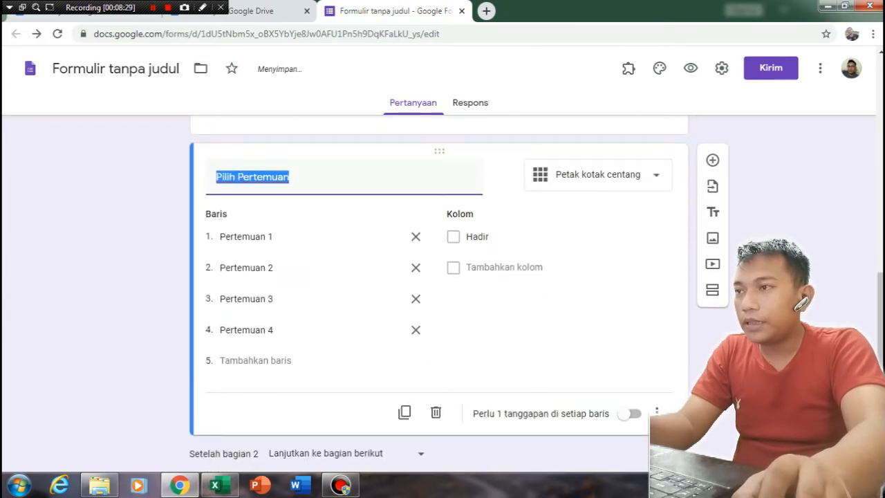
left_click_drag(440, 151, 440, 356)
scroll(439, 352, "down", 5)
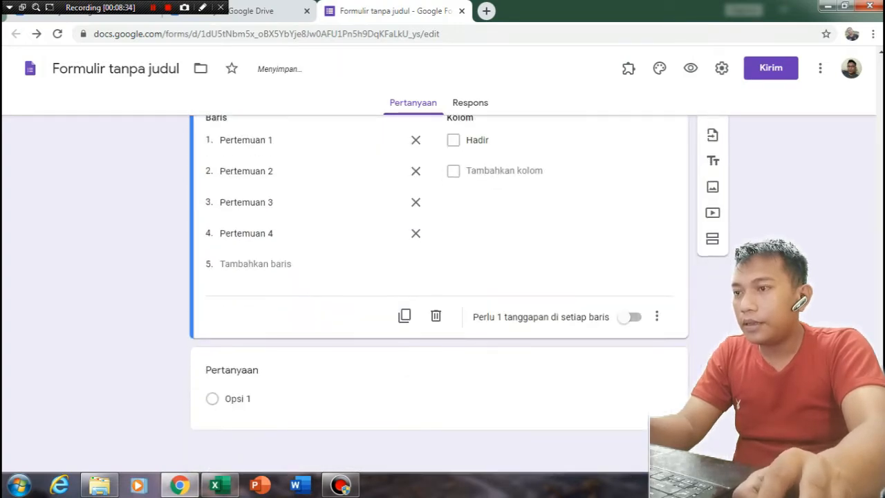
scroll(440, 276, "up", 10)
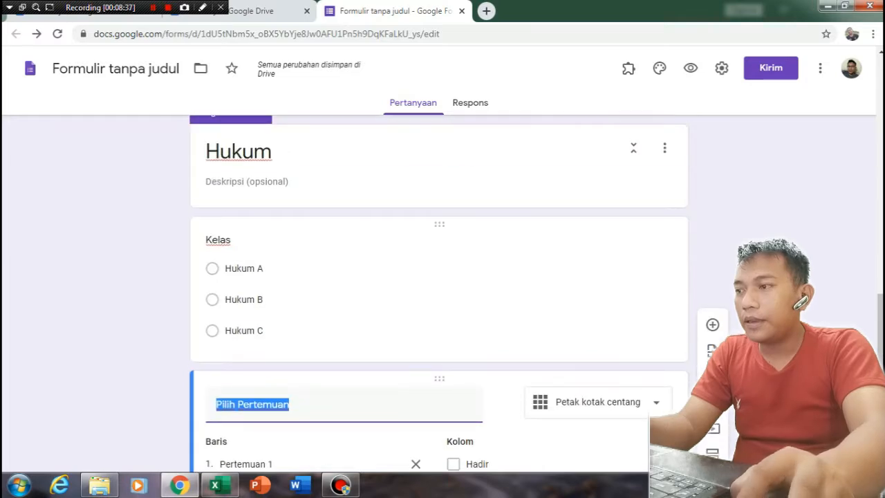
- Enable section branching based on the answer for the Program Studi question in the Absen section
scroll(439, 276, "up", 15)
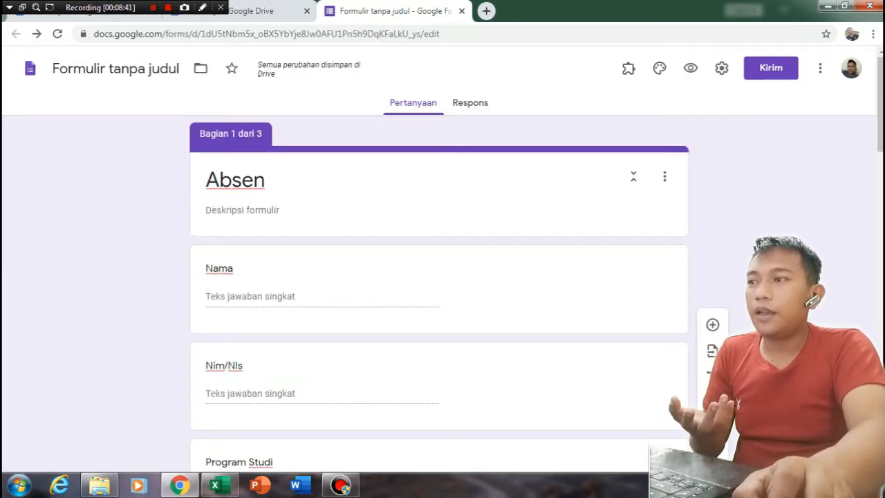
scroll(690, 69, "down", 5)
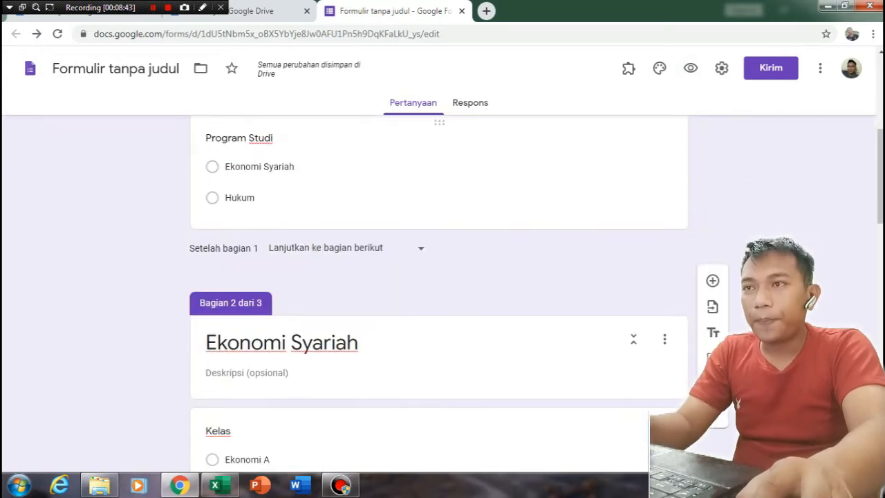
left_click(260, 166)
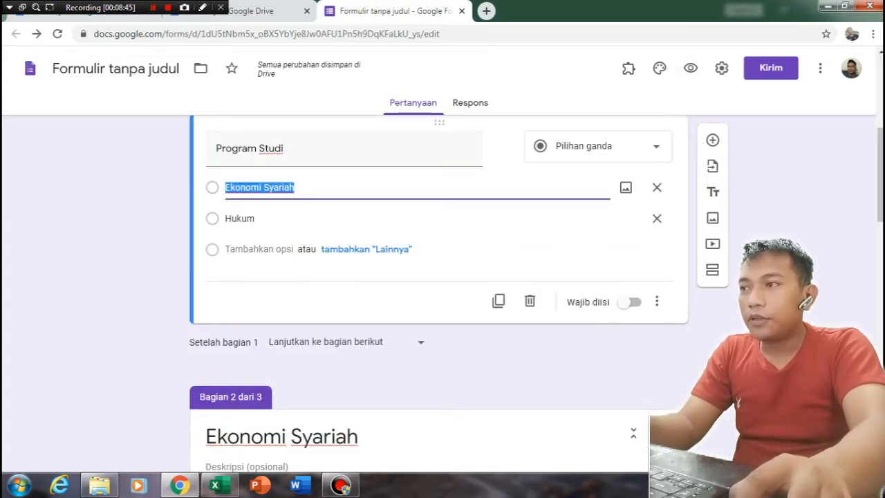
scroll(439, 276, "down", 3)
scroll(439, 290, "down", 11)
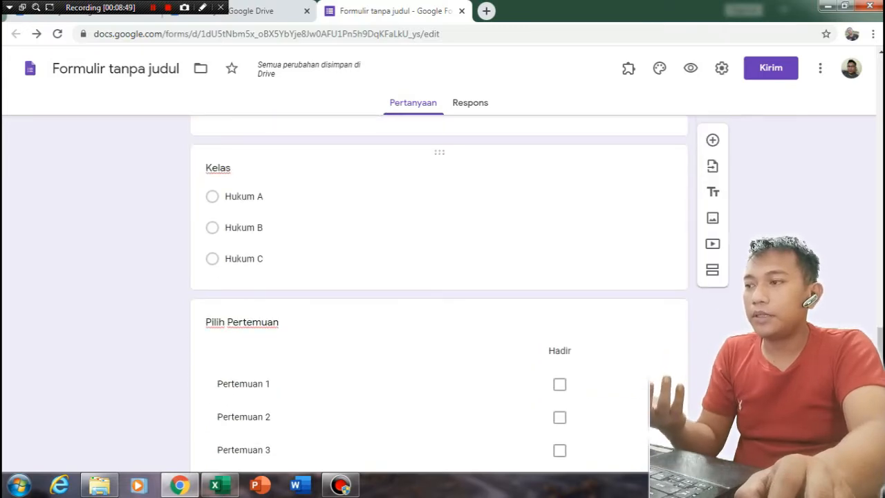
scroll(439, 290, "up", 12)
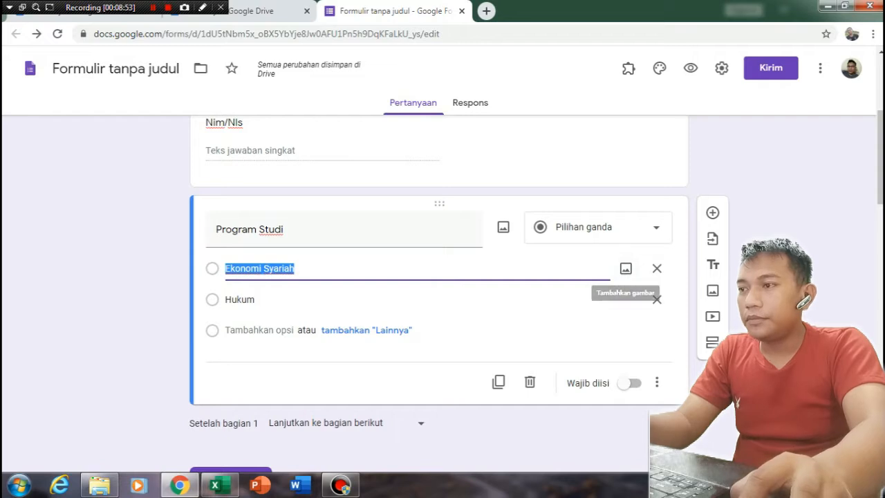
left_click(297, 269)
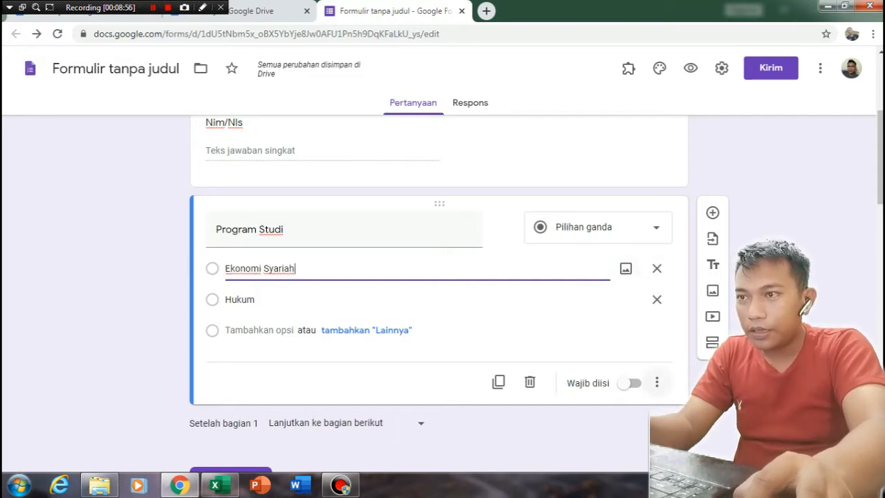
left_click(657, 383)
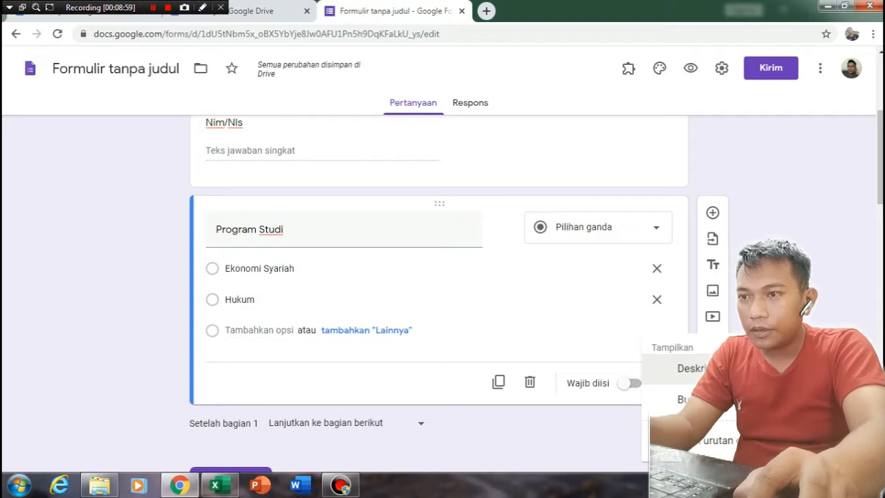
left_click(691, 398)
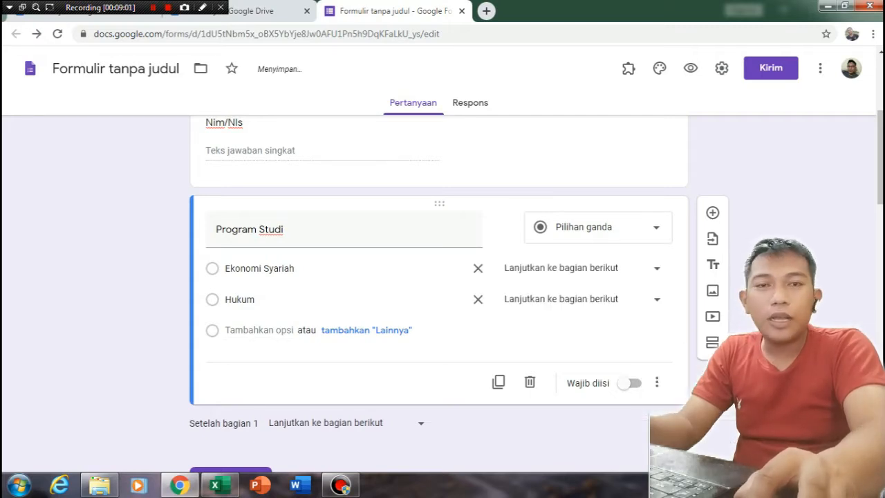
- Route the Ekonomi Syariah answer to Buka bagian 2 (Ekonomi Syariah) and the Hukum answer to Buka bagian 3 (Hukum)
left_click(583, 268)
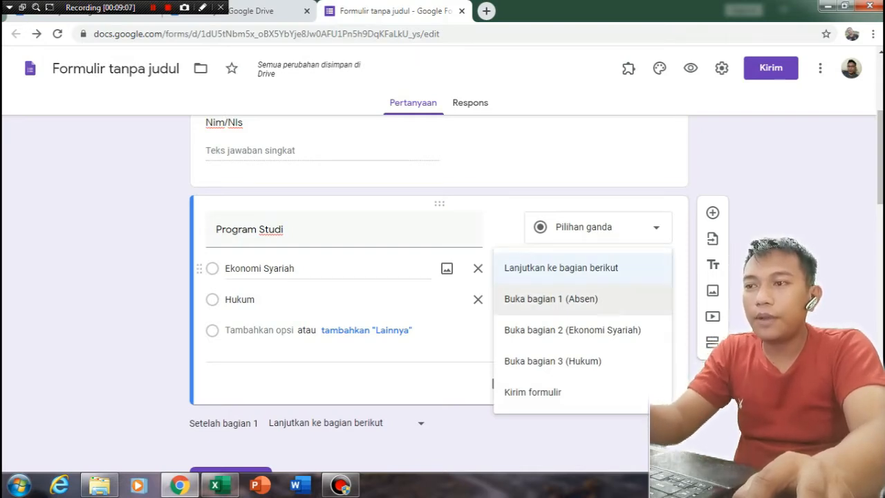
left_click(573, 330)
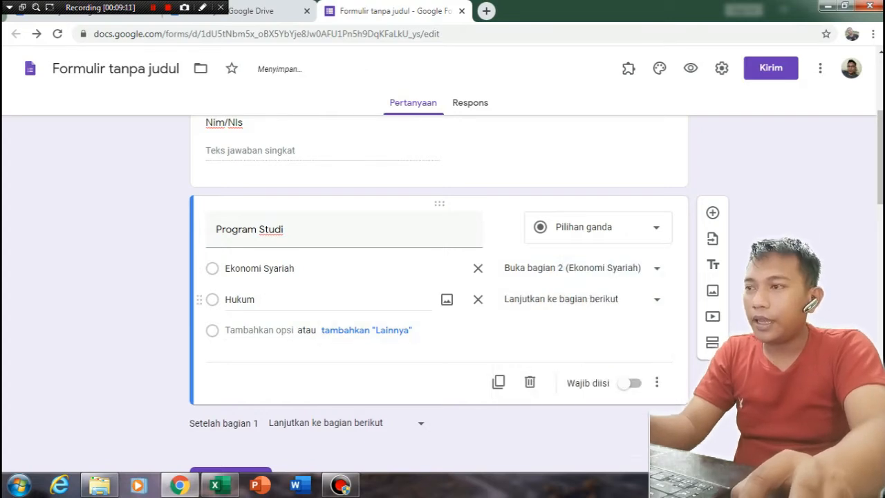
left_click(581, 299)
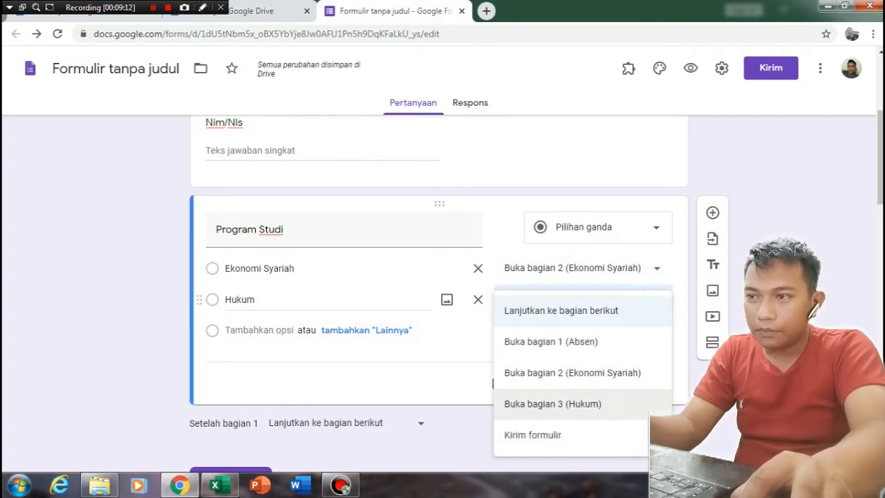
left_click(552, 403)
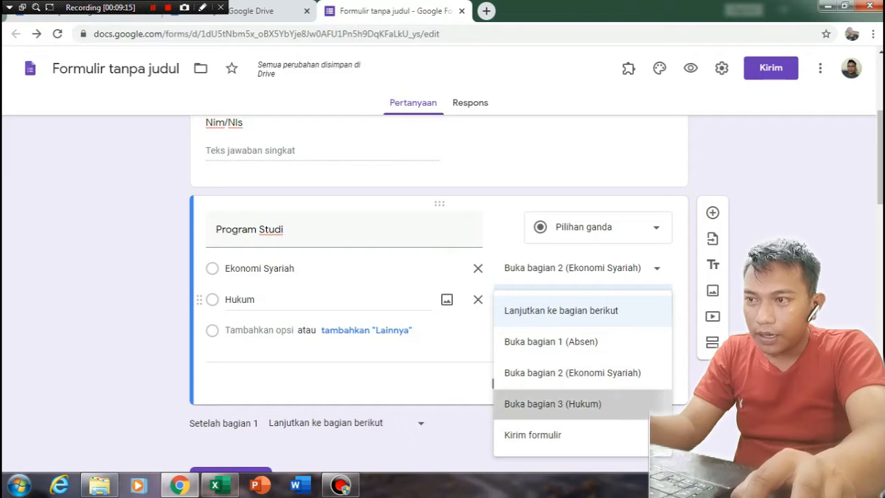
- Preview the Absen form and fill in the respondent's name and student number in the Nama and Nim/NIs fields
scroll(439, 290, "up", 3)
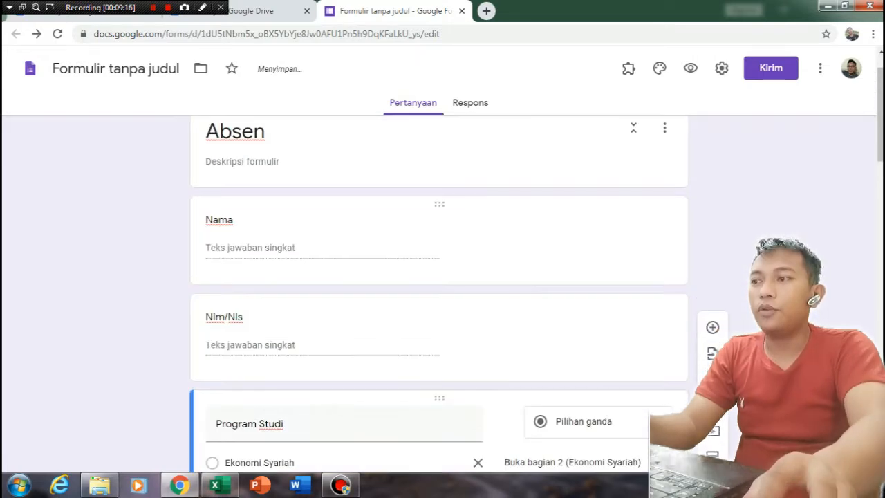
left_click(691, 67)
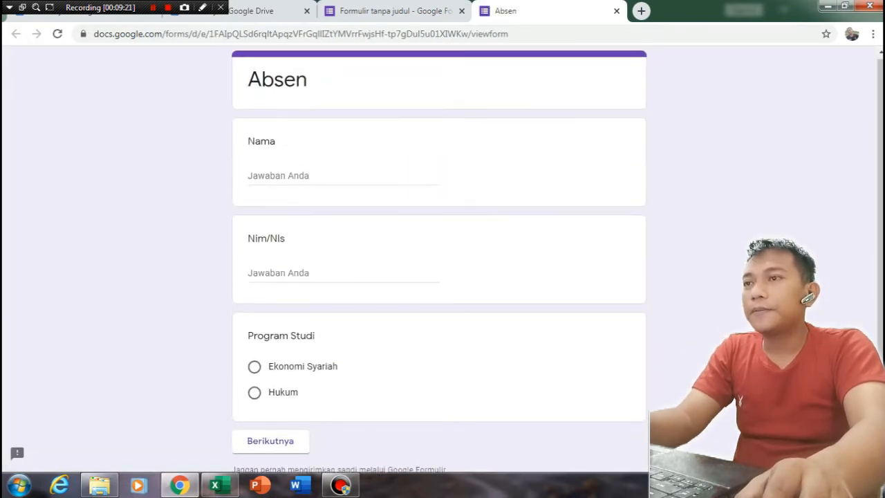
left_click(331, 179)
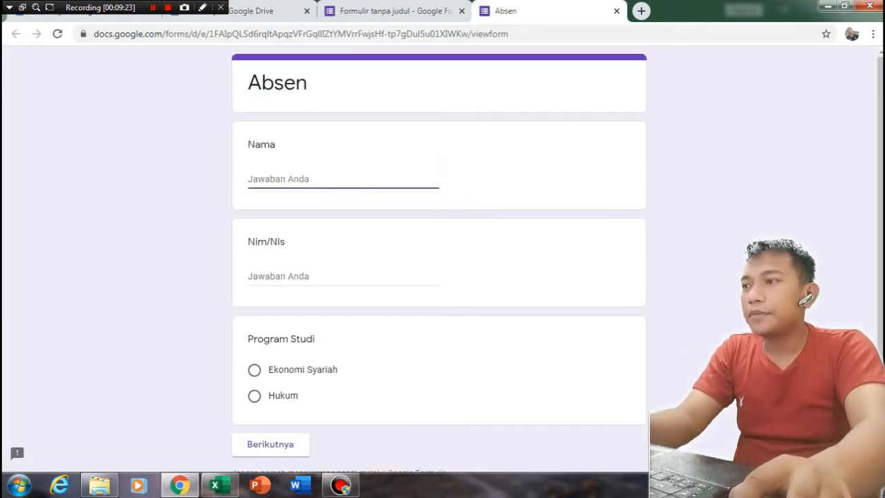
type("Burhanuddin")
key("Tab")
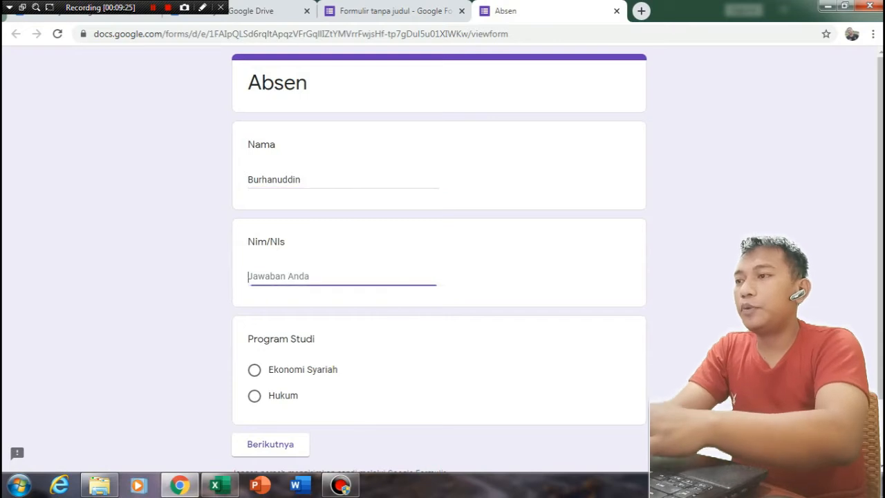
type("1234")
- Choose Ekonomi Syariah as the Program Studi in the preview and continue to its section
scroll(439, 277, "down", 1)
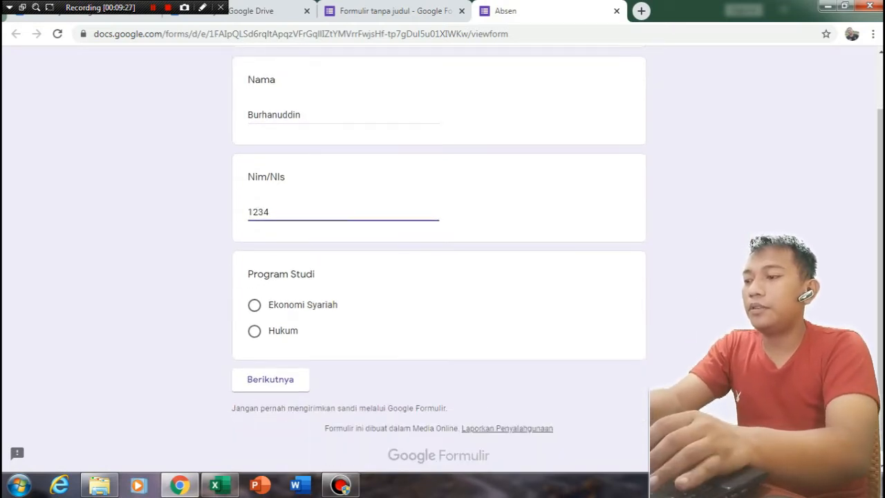
left_click(254, 305)
scroll(254, 305, "down", 1)
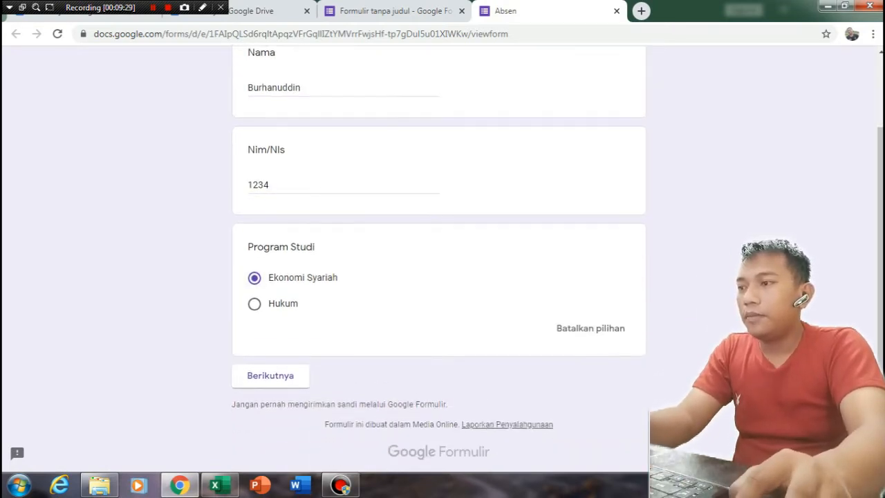
left_click(271, 368)
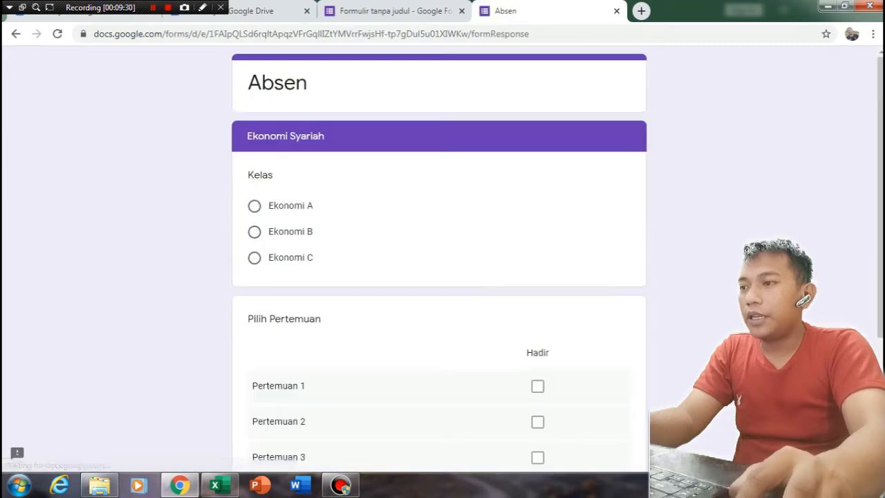
- Answer Kelas with Ekonomi B and mark Pertemuan 1 and Pertemuan 2 as Hadir in the previewed Ekonomi Syariah section
scroll(439, 242, "down", 3)
scroll(439, 259, "up", 1)
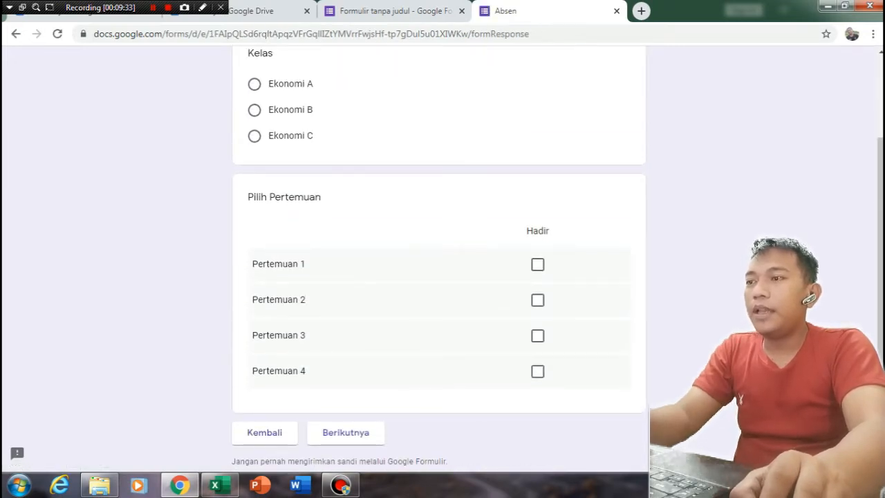
scroll(439, 259, "up", 1)
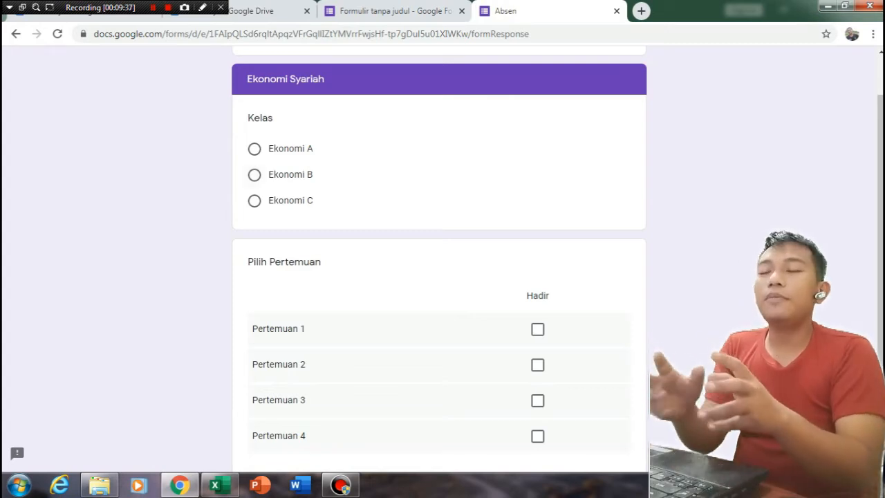
left_click(255, 175)
scroll(254, 175, "down", 1)
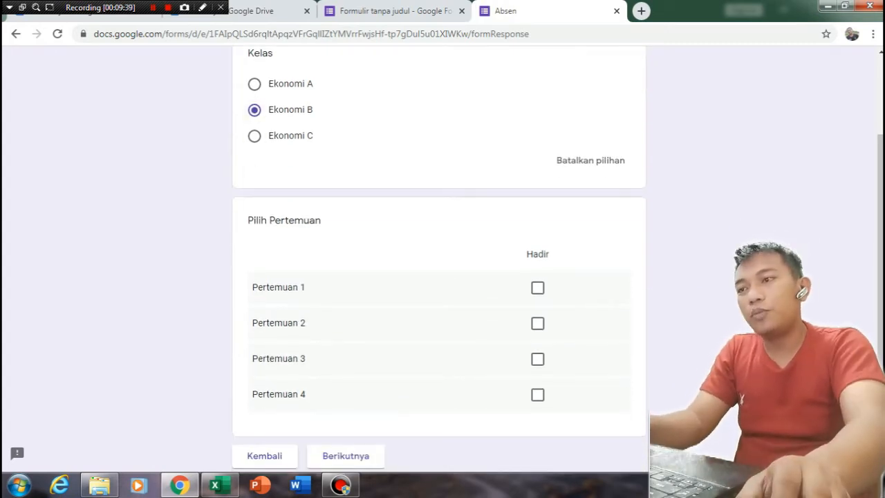
left_click(537, 288)
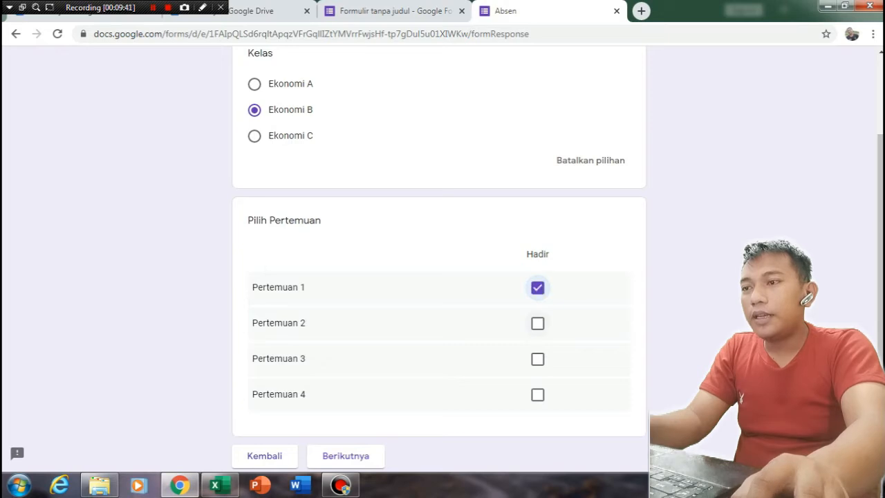
left_click(537, 324)
scroll(439, 277, "down", 2)
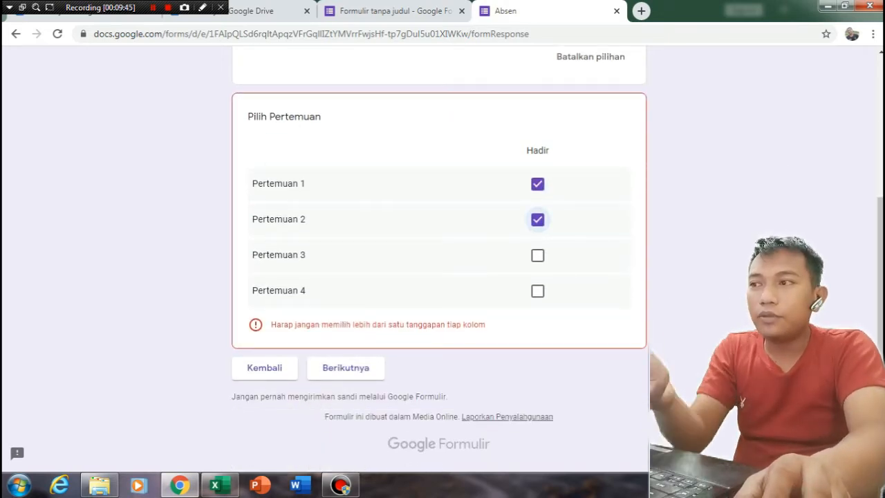
- Clear the Hadir mark for Pertemuan 2 and continue to the next section of the preview
left_click_drag(486, 324, 271, 325)
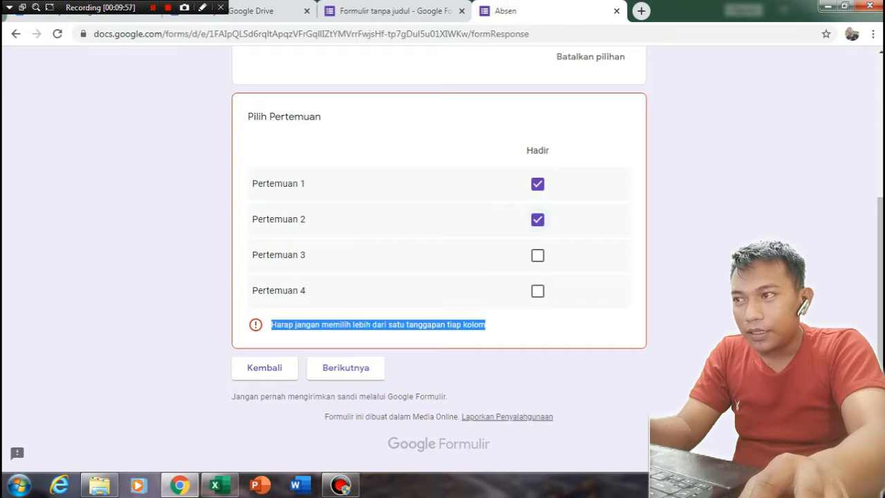
left_click(538, 220)
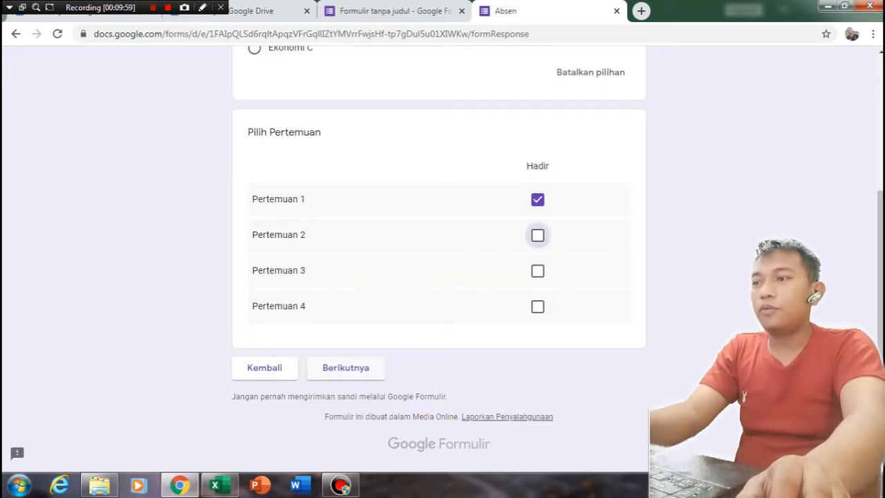
left_click(346, 367)
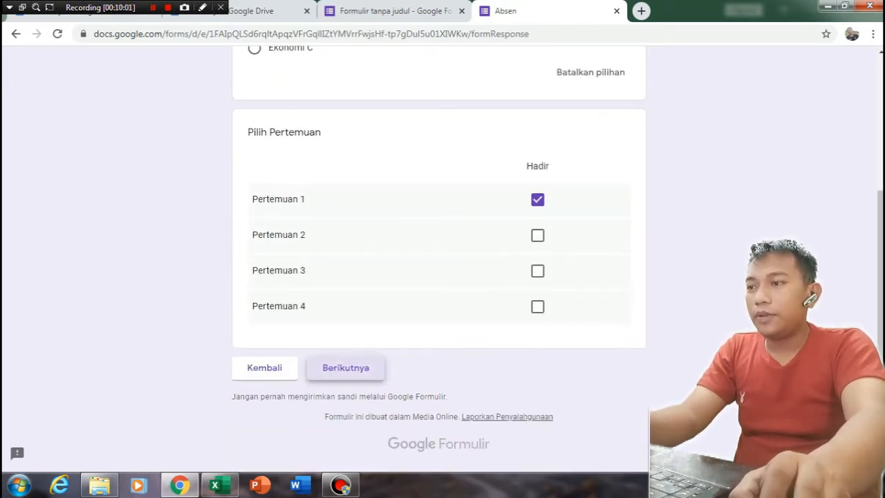
- Examine the previewed Hukum section, testing the Opsi 1 choice of its untitled question, and leave the preview without submitting
scroll(439, 277, "down", 4)
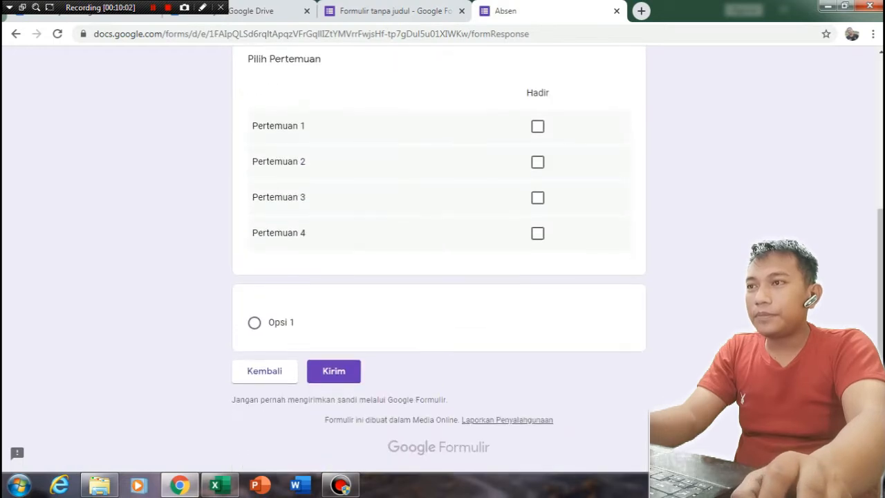
left_click(255, 320)
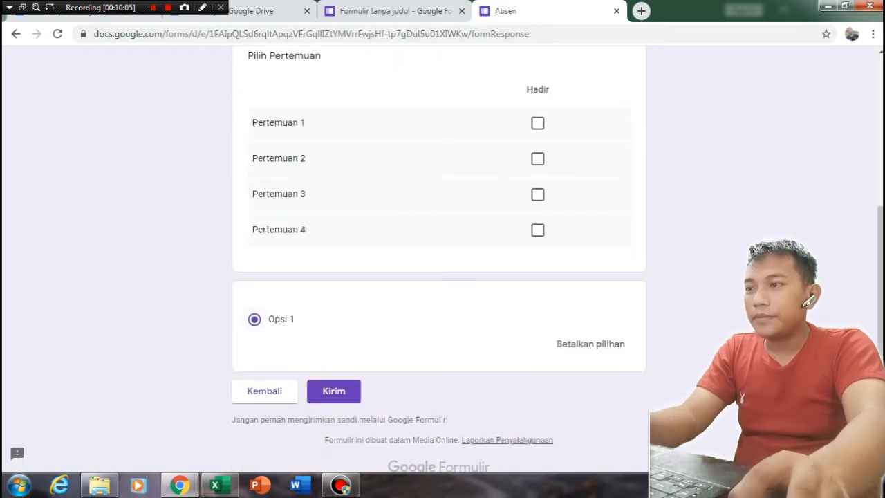
left_click(590, 343)
scroll(439, 277, "up", 3)
scroll(439, 276, "down", 2)
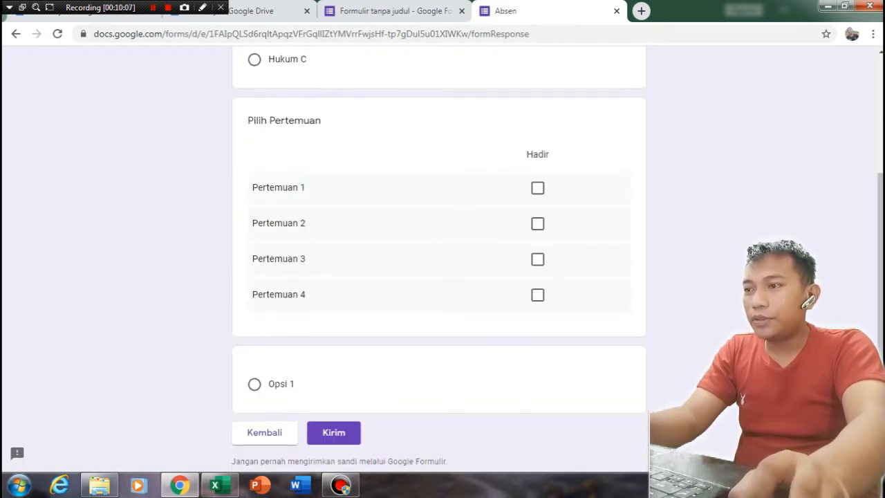
left_click(254, 384)
left_click(590, 409)
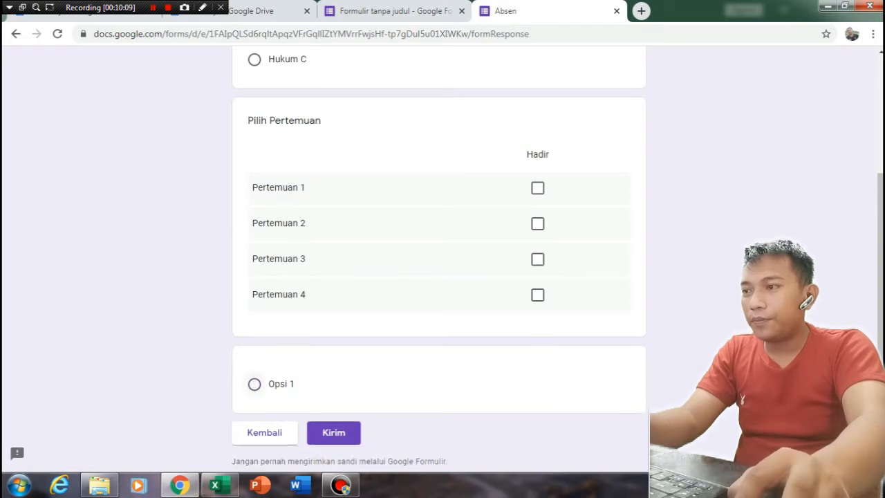
scroll(438, 276, "down", 1)
scroll(439, 277, "up", 2)
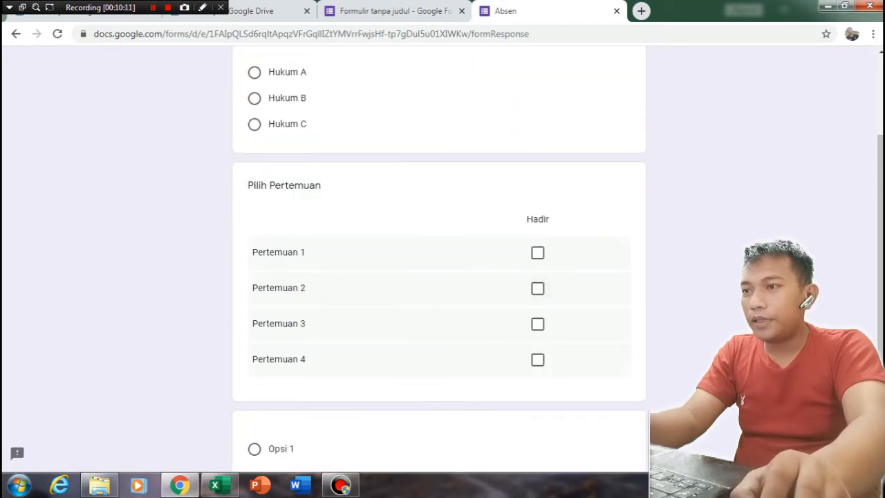
scroll(439, 276, "down", 2)
left_click(255, 317)
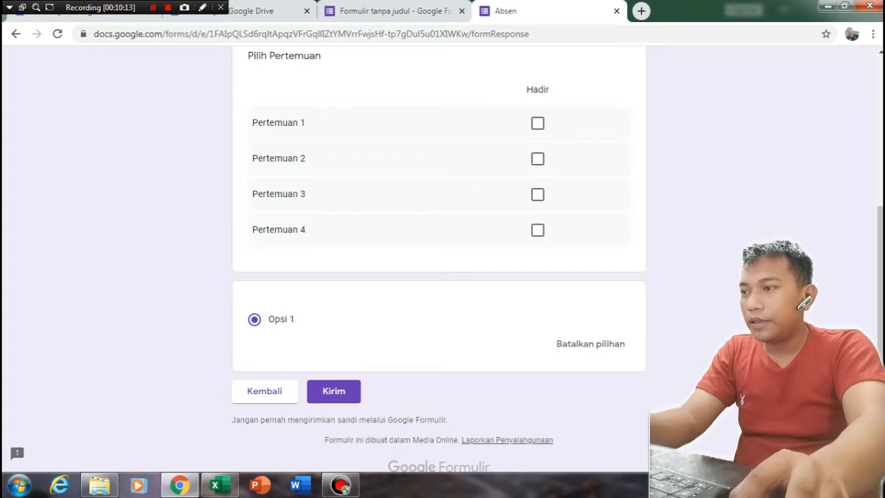
scroll(439, 277, "up", 4)
scroll(439, 276, "down", 2)
scroll(439, 277, "up", 2)
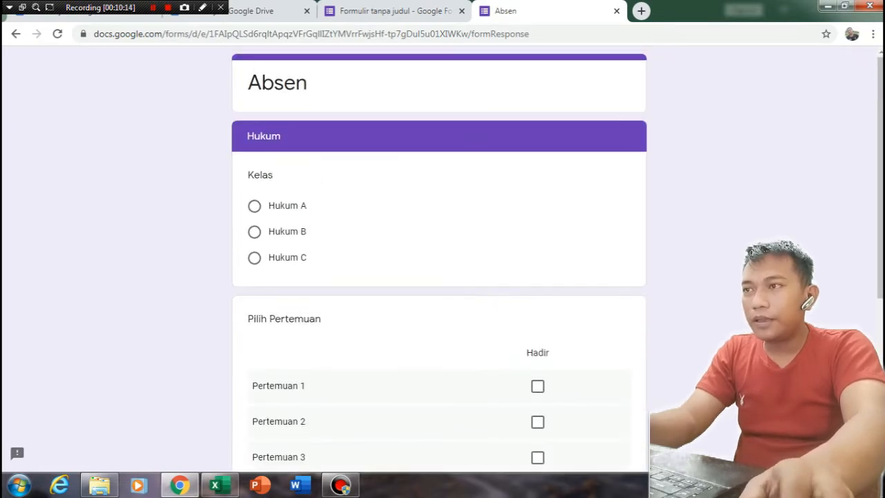
left_click(616, 10)
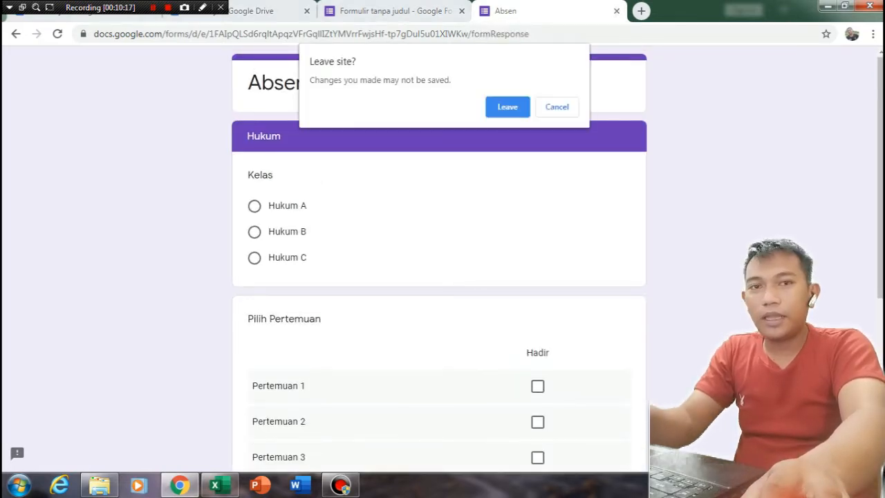
key("Return")
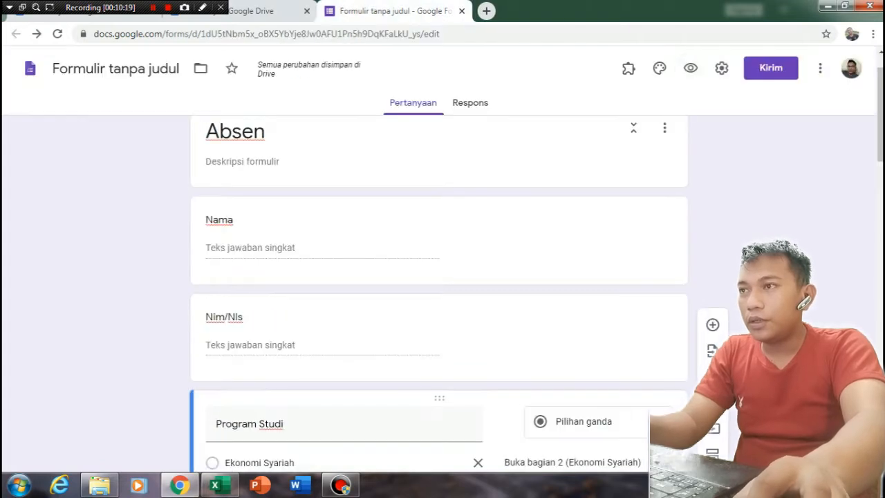
- Delete the untitled multiple-choice question with Opsi 1 at the end of the Hukum section
scroll(439, 276, "down", 10)
scroll(438, 276, "down", 5)
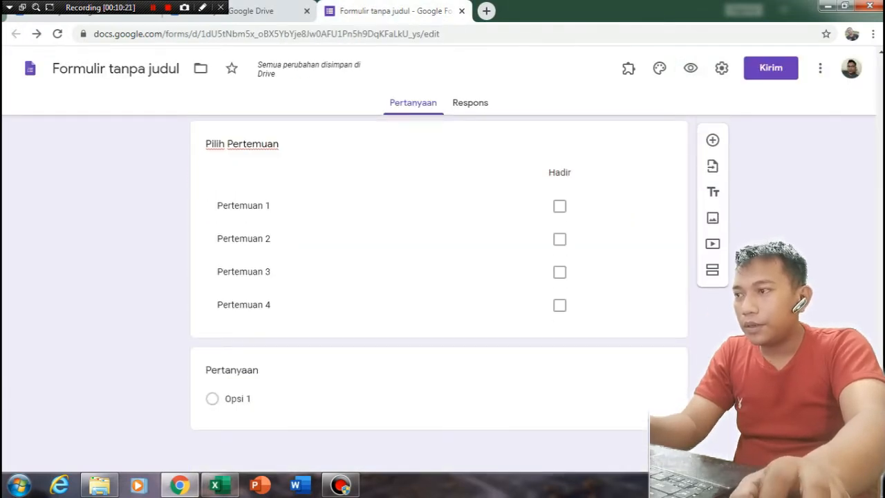
left_click(231, 367)
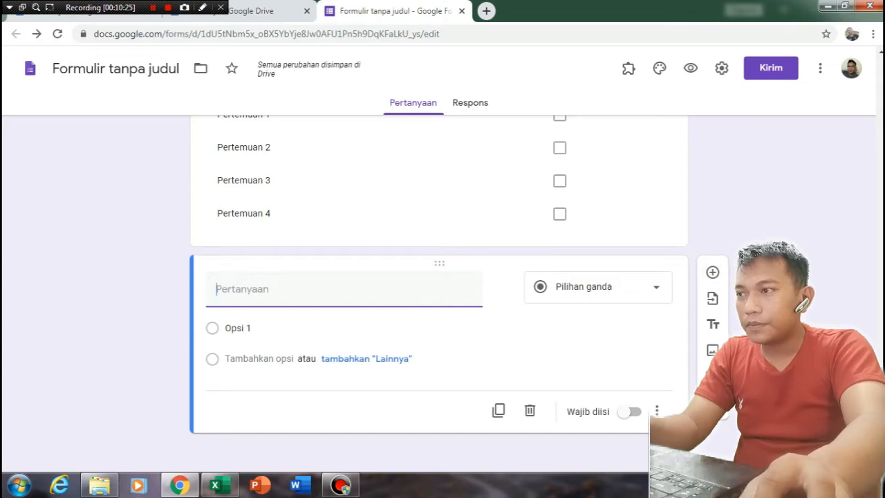
scroll(439, 276, "up", 2)
scroll(439, 276, "down", 2)
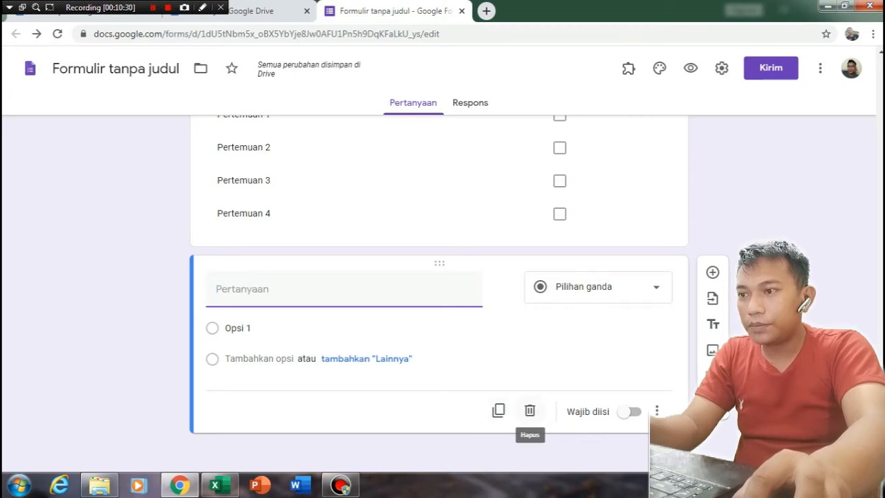
left_click(530, 410)
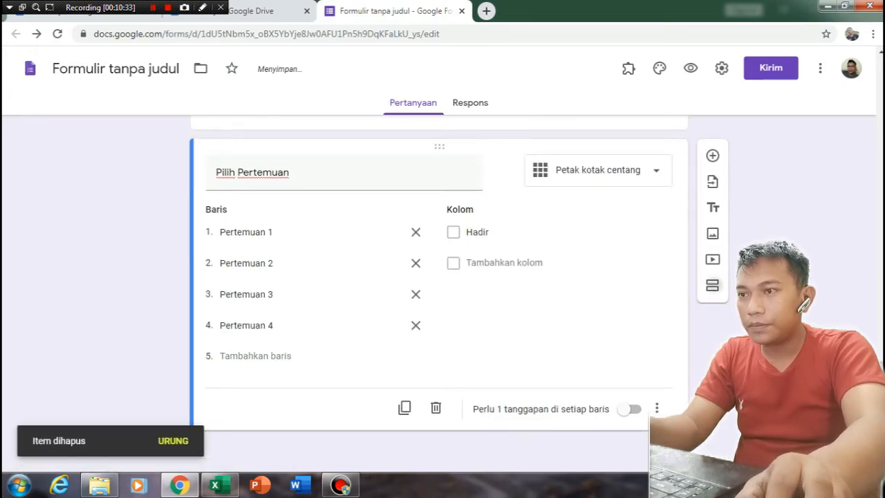
- Add a new section after the Hukum section and title it Absen
left_click(712, 284)
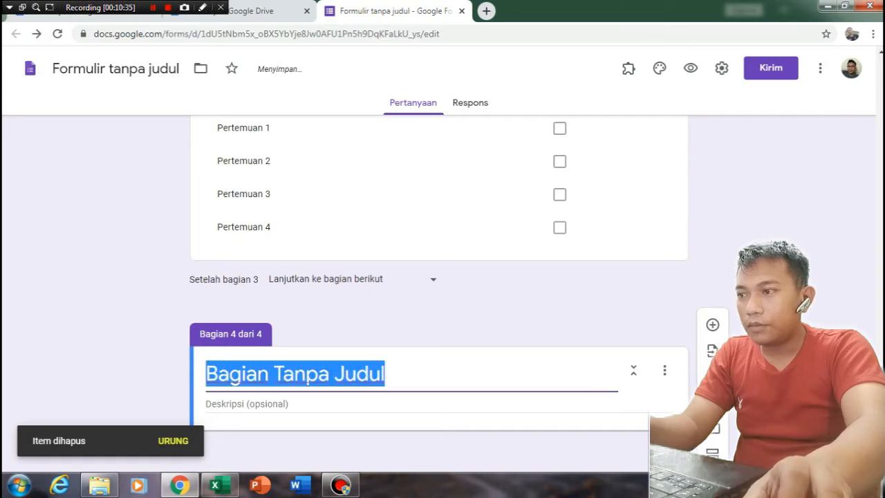
type("Absen")
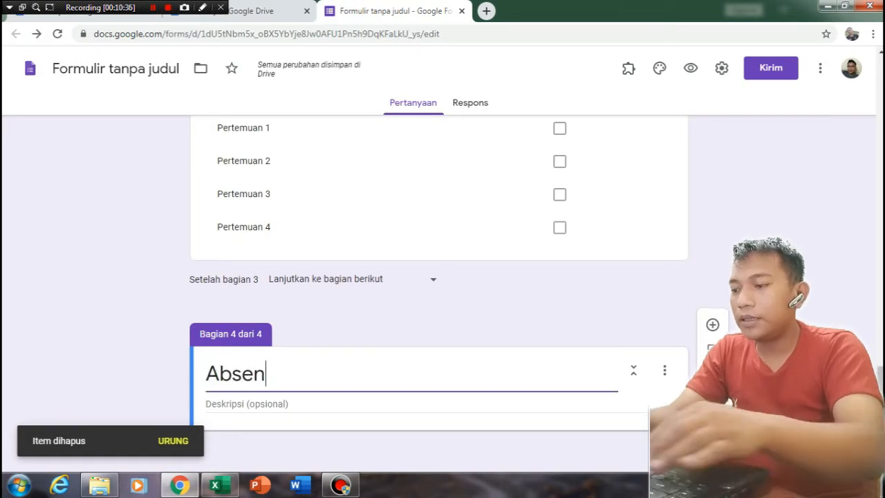
key("Tab")
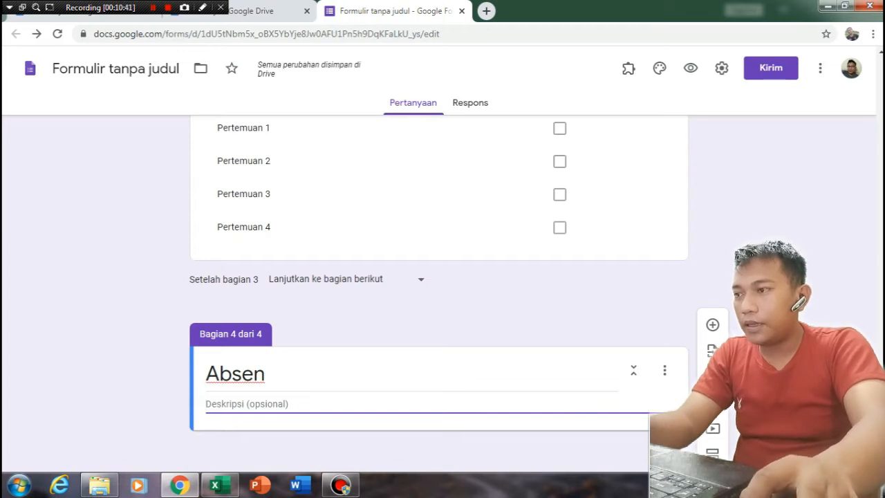
- Add a multiple-choice question to the new Absen section with Hadir as its question text
left_click(712, 324)
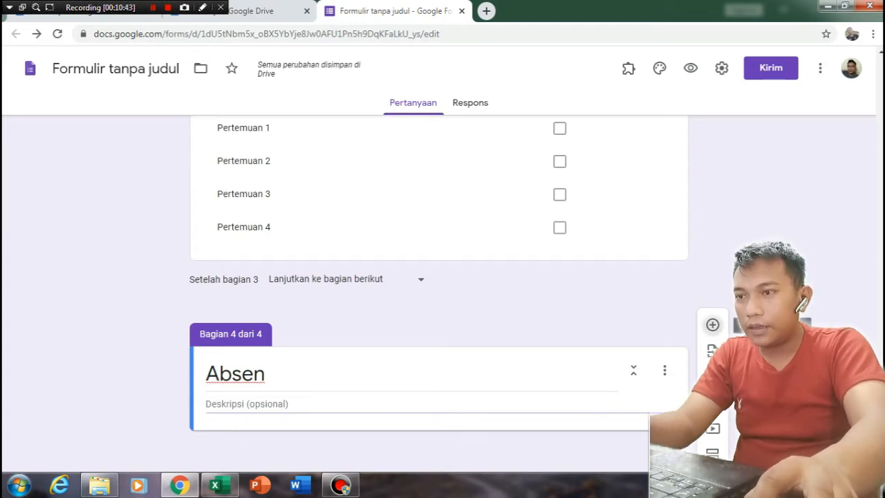
left_click(323, 188)
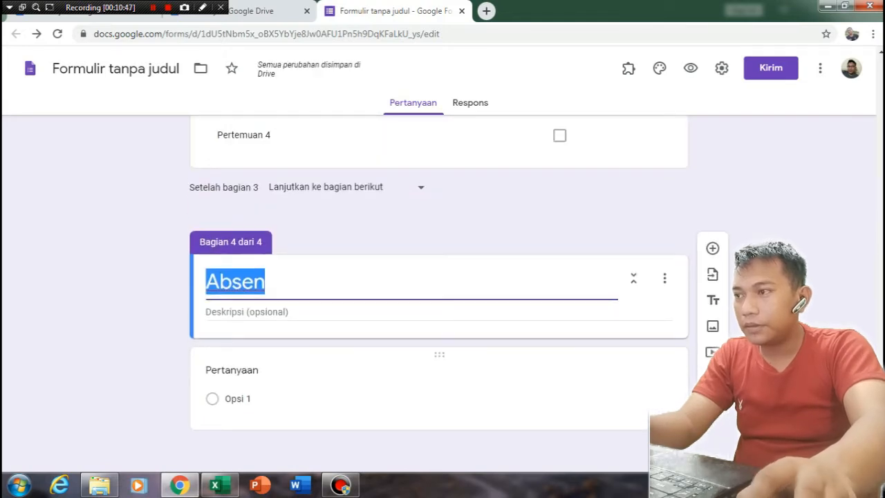
left_click(268, 370)
type("Hadir")
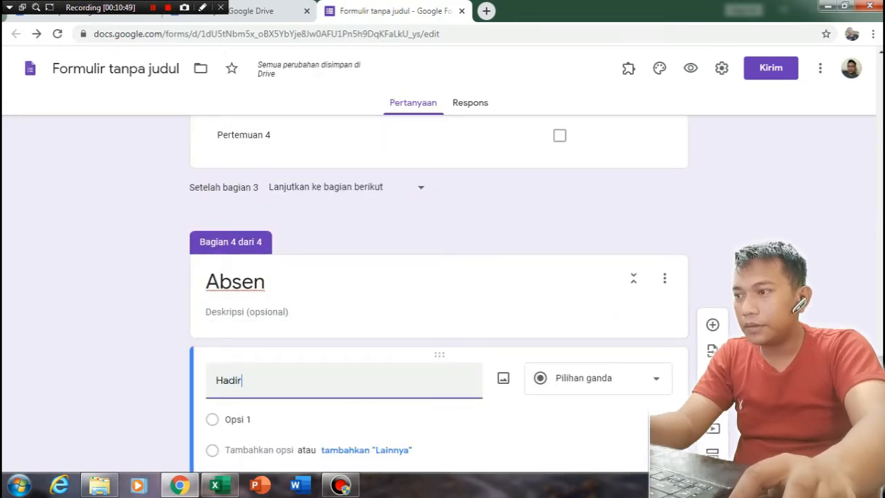
left_click(598, 378)
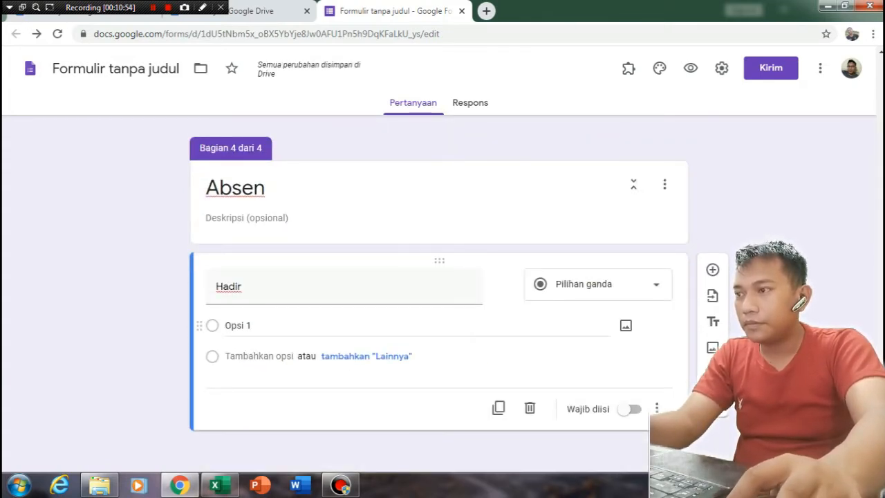
- Change the question text in the final section from Hadir to Absen
left_click_drag(243, 286, 197, 287)
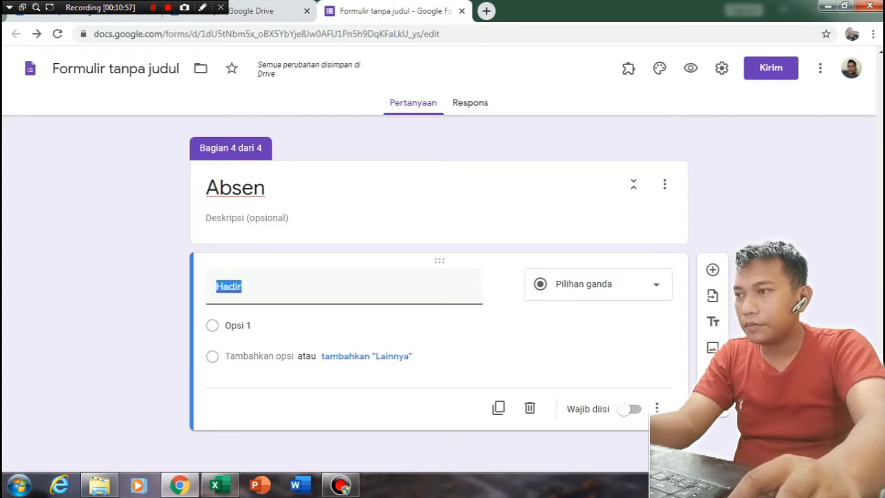
type("Cek")
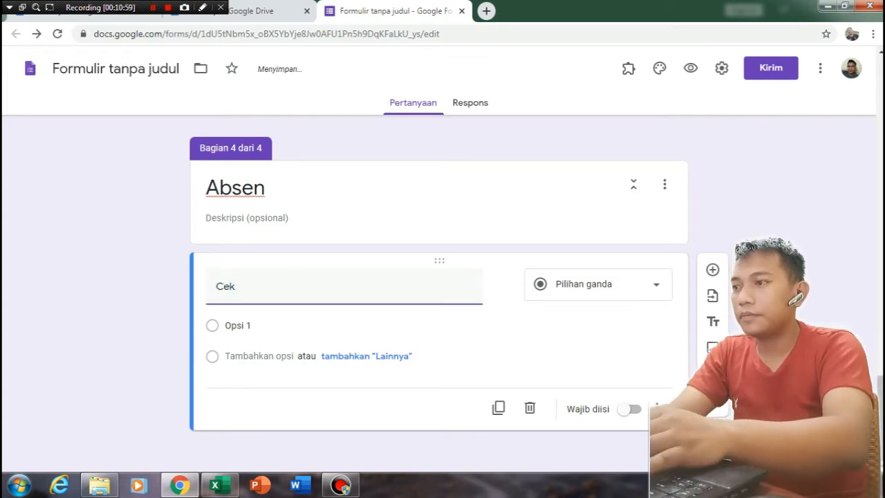
key("BackSpace")
key("BackSpace")
key("BackSpace")
type("A")
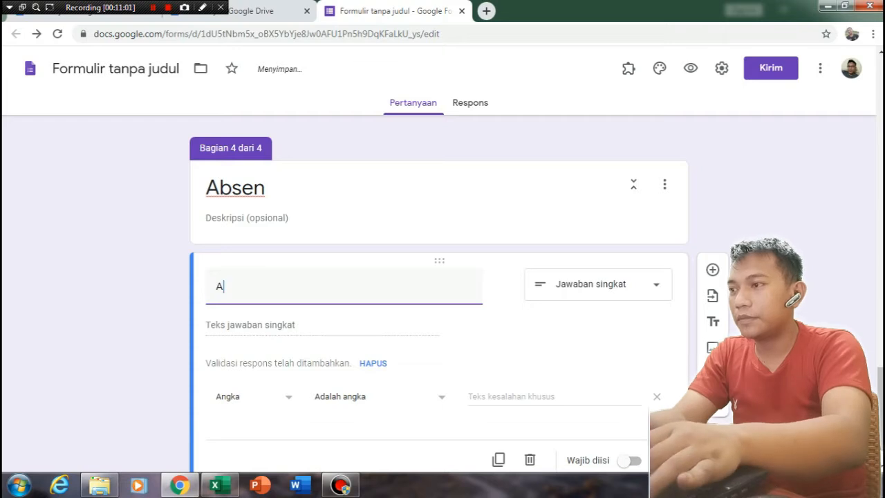
type("bsen")
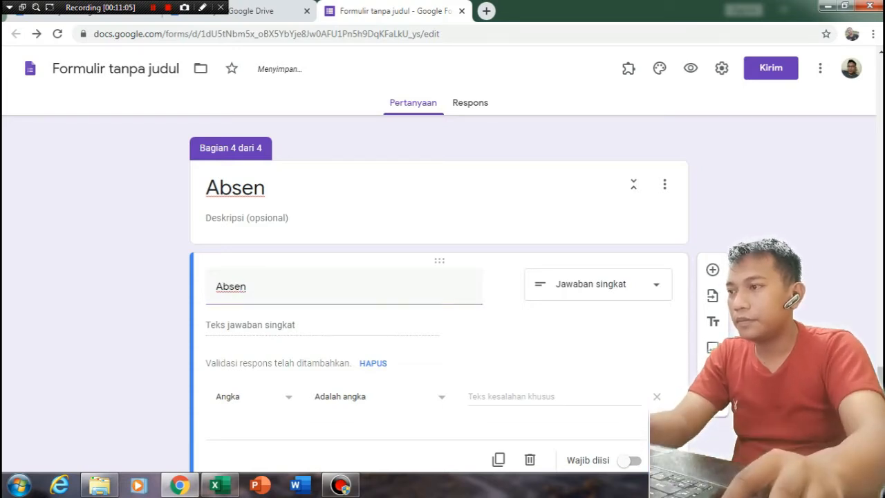
- Remove the response validation from the Absen question and set its type back to multiple choice (Pilihan ganda)
left_click(373, 363)
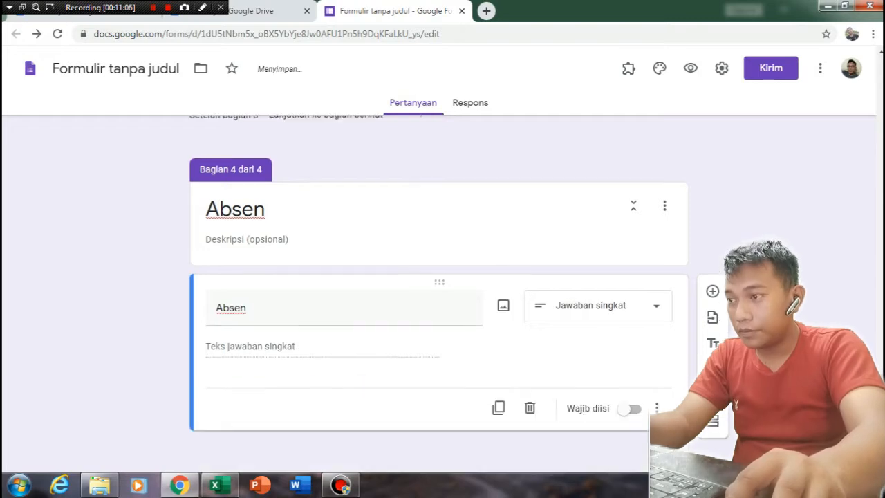
left_click(598, 305)
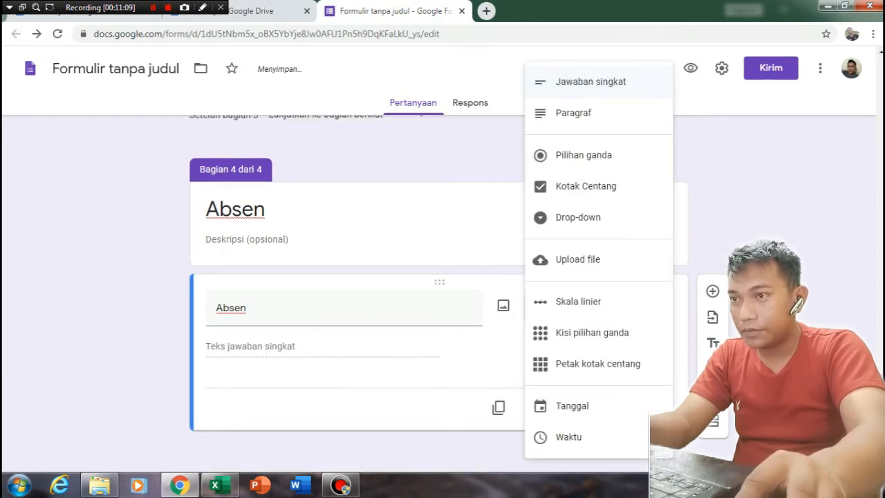
left_click(584, 155)
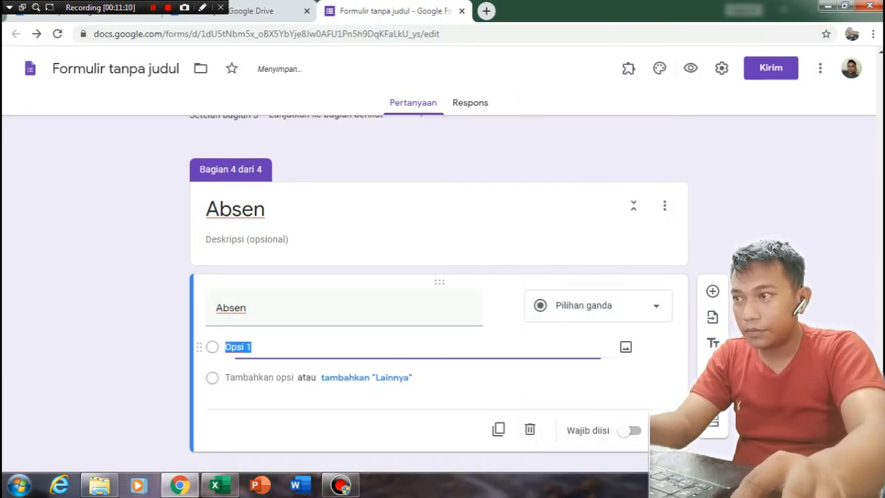
- Give the Absen question two answer options, Hadir and Izin
type("HAdir")
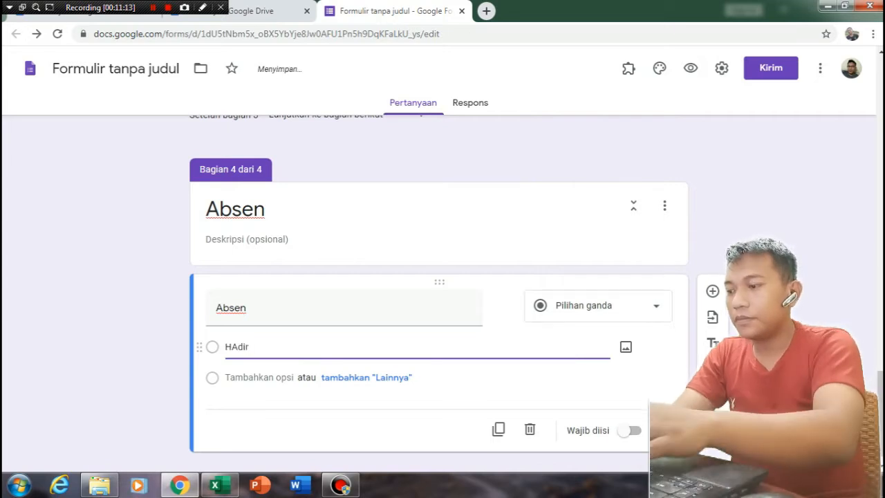
key("BackSpace")
type("a")
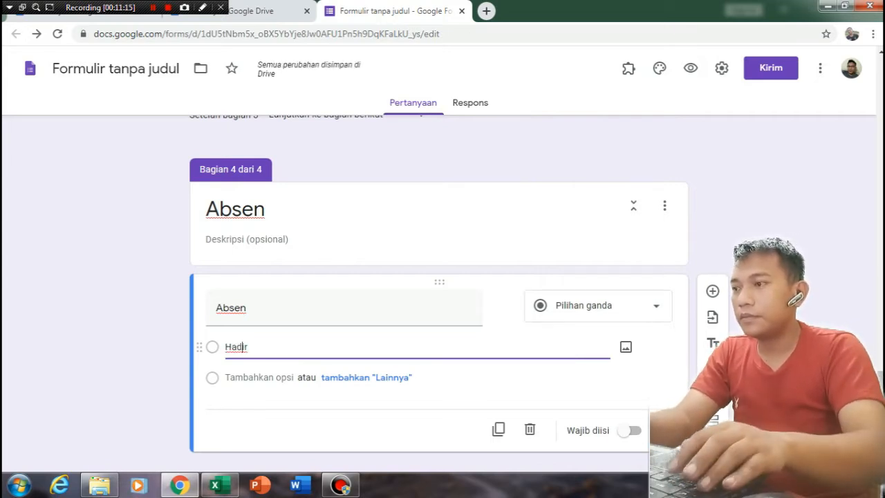
key("Return")
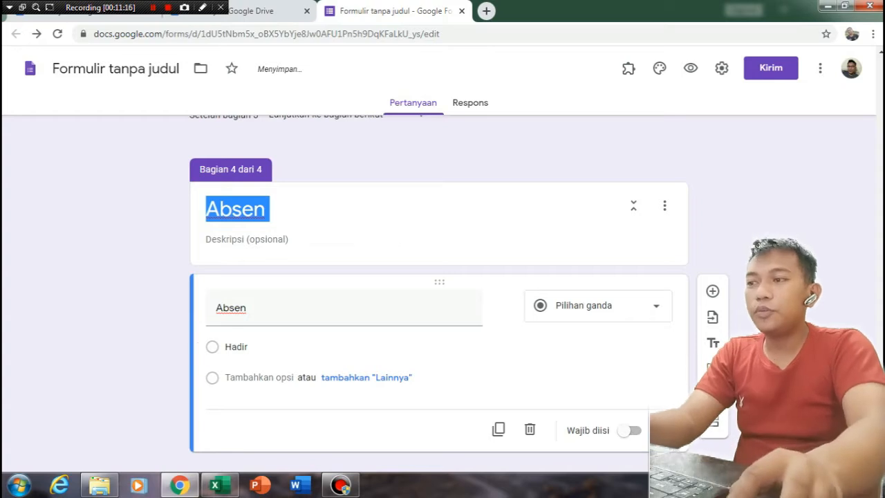
left_click(250, 347)
left_click(249, 347)
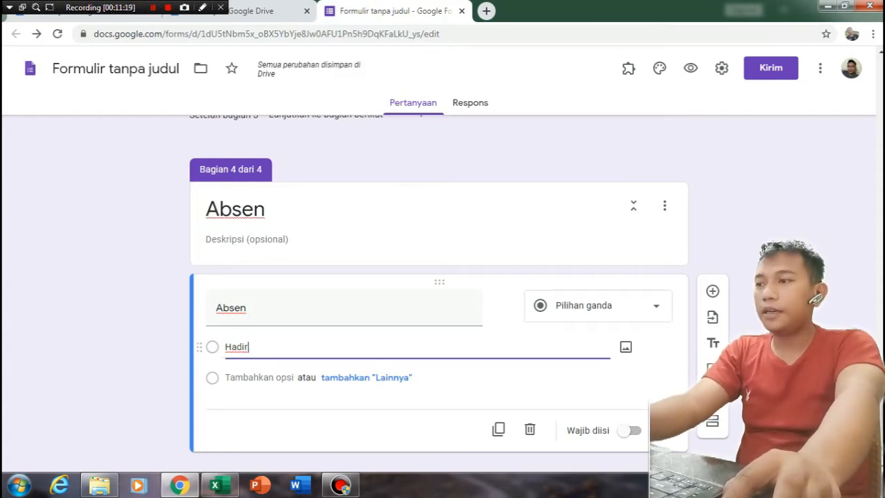
key("Return")
type("\\")
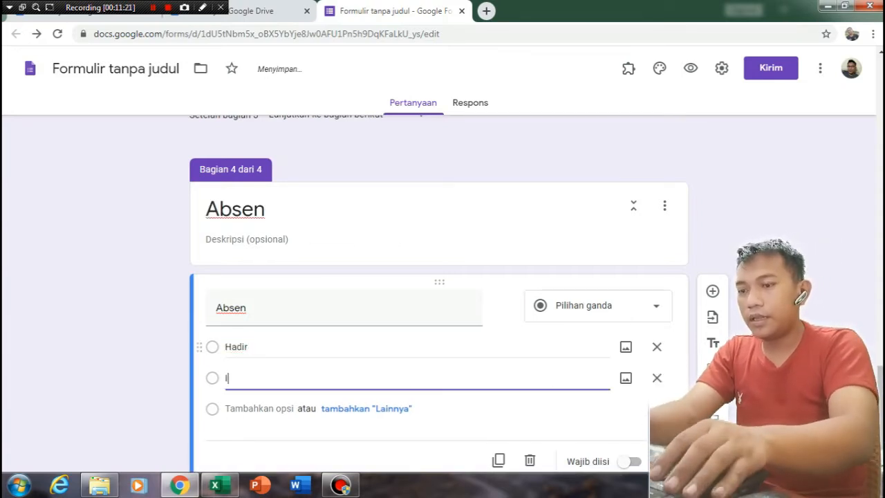
type("zin")
left_click(163, 328)
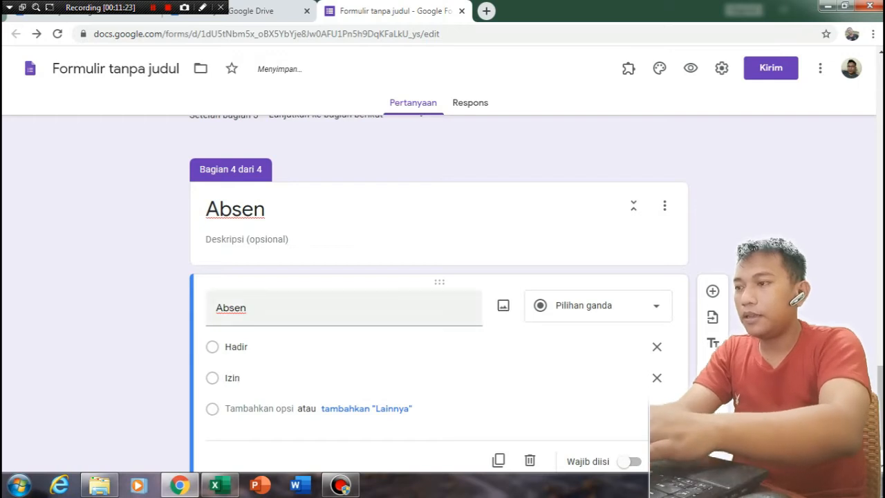
scroll(439, 294, "up", 3)
scroll(484, 276, "up", 2)
scroll(484, 277, "down", 6)
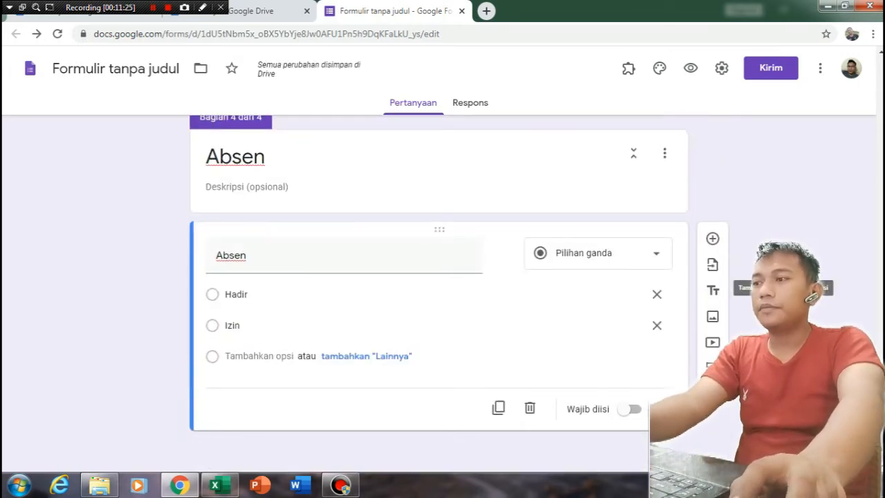
left_click(243, 294)
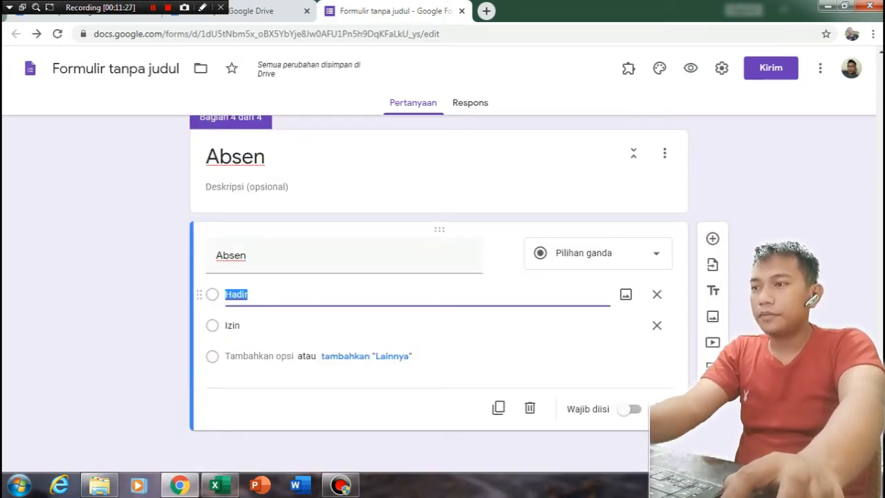
left_click(664, 408)
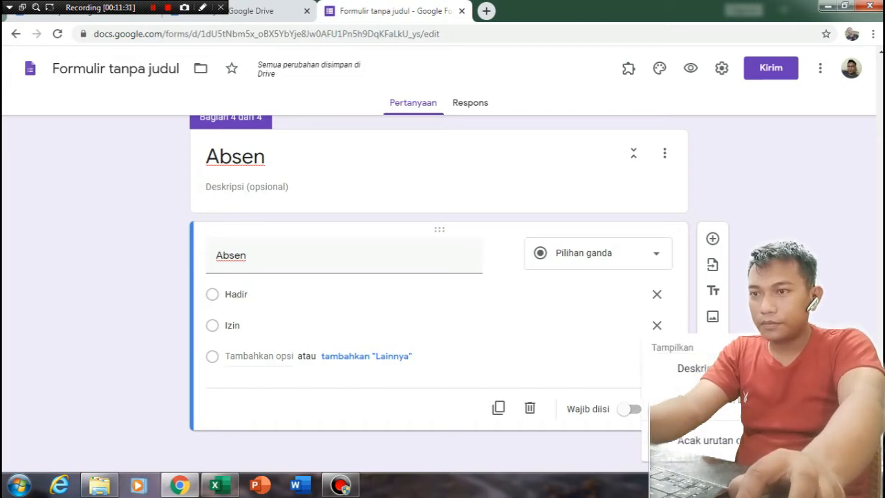
left_click(277, 294)
scroll(439, 277, "up", 10)
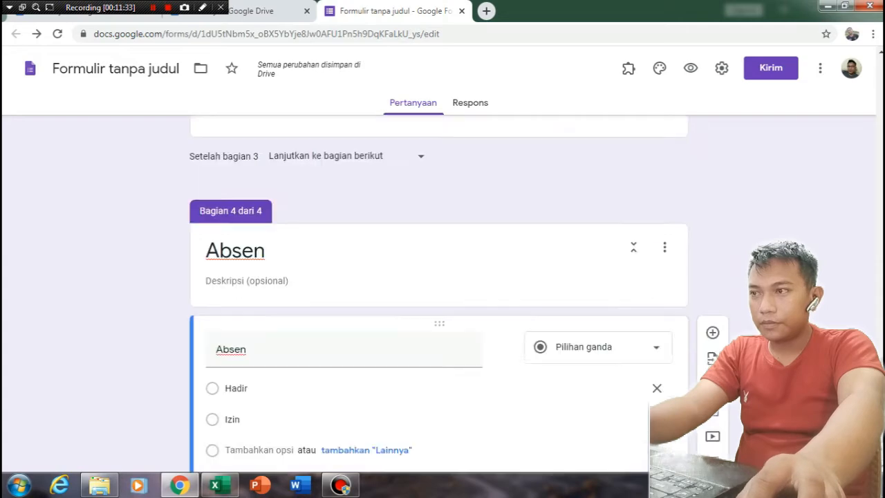
scroll(439, 276, "down", 2)
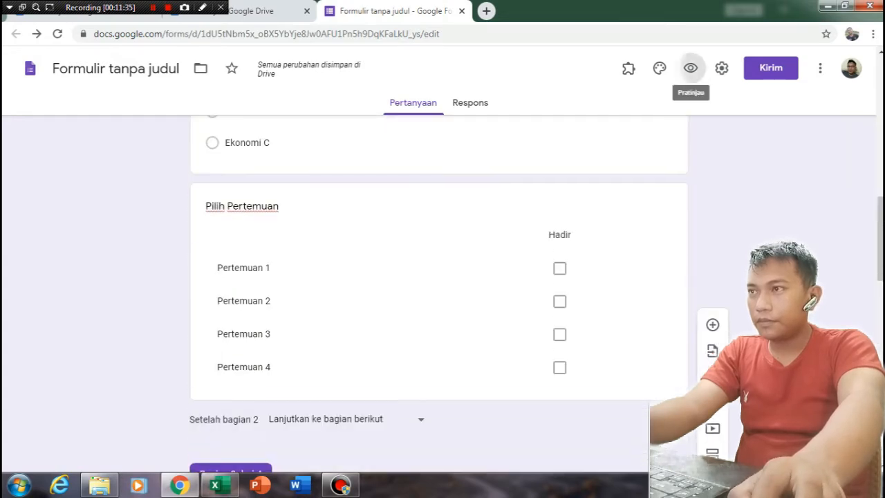
- Preview the form, choose Ekonomi Syariah as the Program Studi, and continue to its section
left_click(691, 68)
scroll(439, 259, "down", 2)
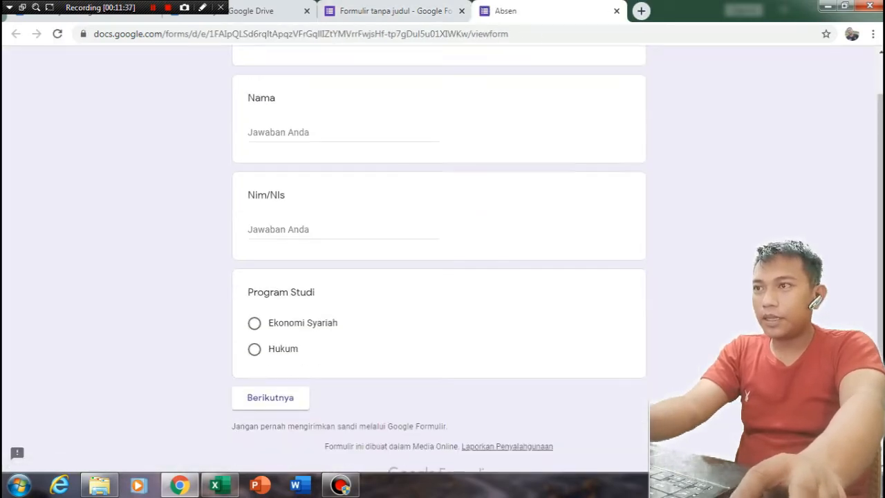
scroll(439, 260, "up", 1)
scroll(439, 259, "down", 1)
left_click(255, 293)
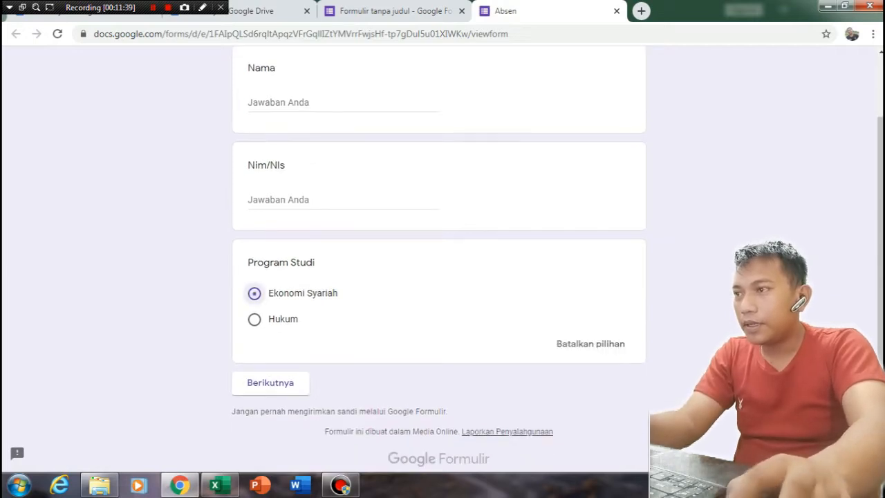
left_click(270, 391)
- Test the Ekonomi Syariah section with class Ekonomi A and Hadir for Pertemuan 1, and continue to the following section
scroll(439, 259, "down", 2)
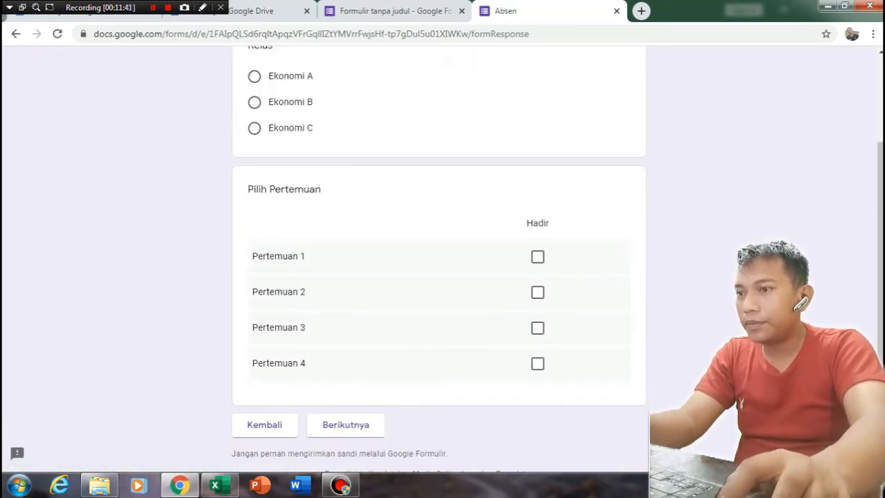
left_click(254, 76)
scroll(439, 260, "down", 2)
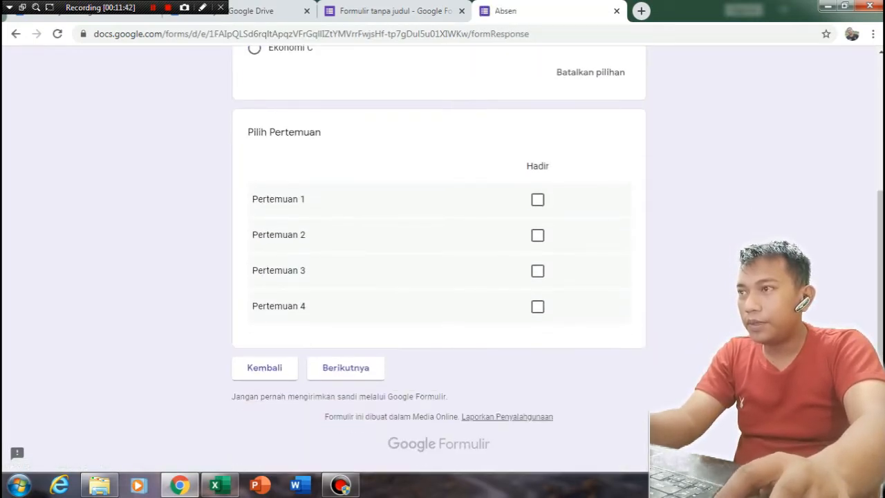
left_click(537, 199)
left_click(346, 367)
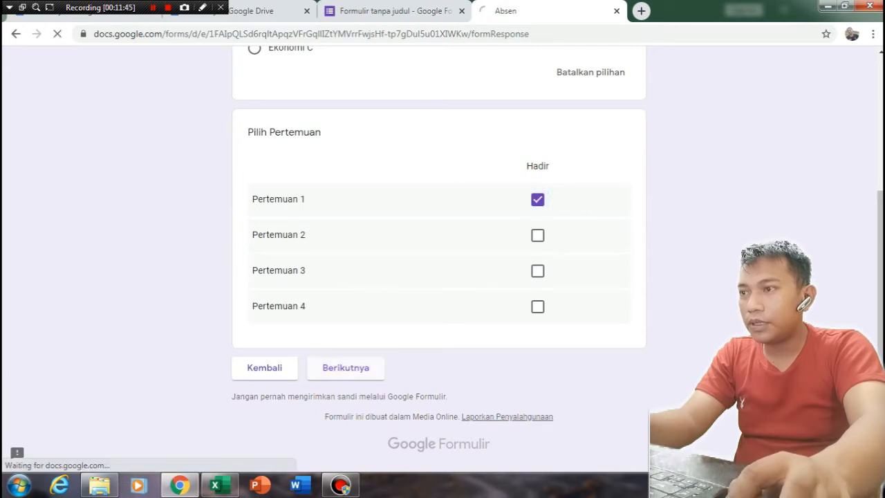
- Examine which section follows Ekonomi Syariah, and return to the Ekonomi Syariah section to review its answers
scroll(439, 259, "down", 3)
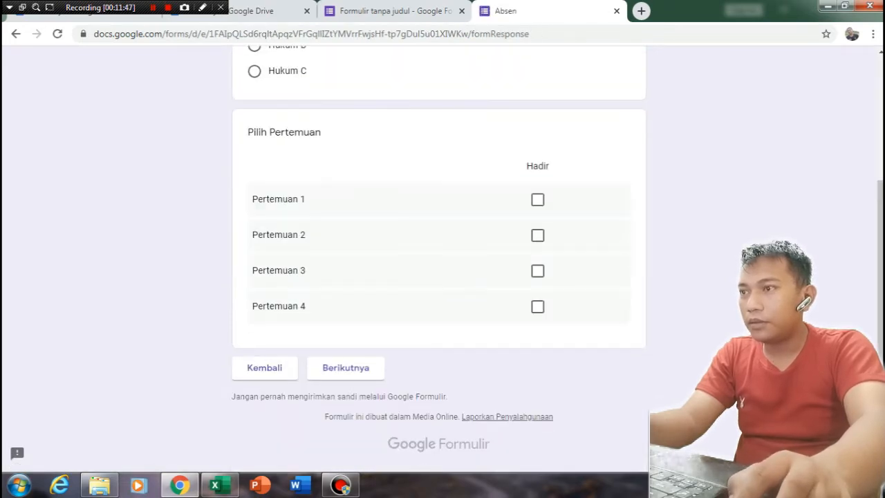
scroll(439, 260, "up", 3)
scroll(439, 259, "down", 3)
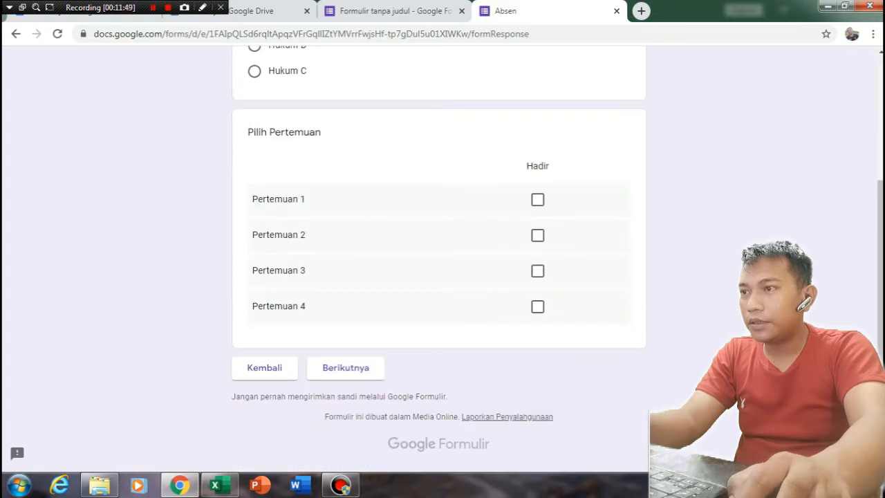
left_click(264, 367)
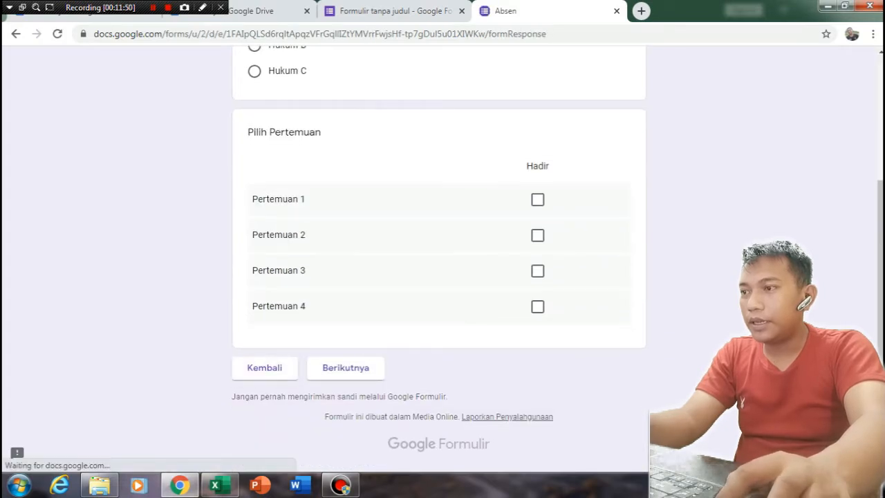
scroll(439, 260, "down", 3)
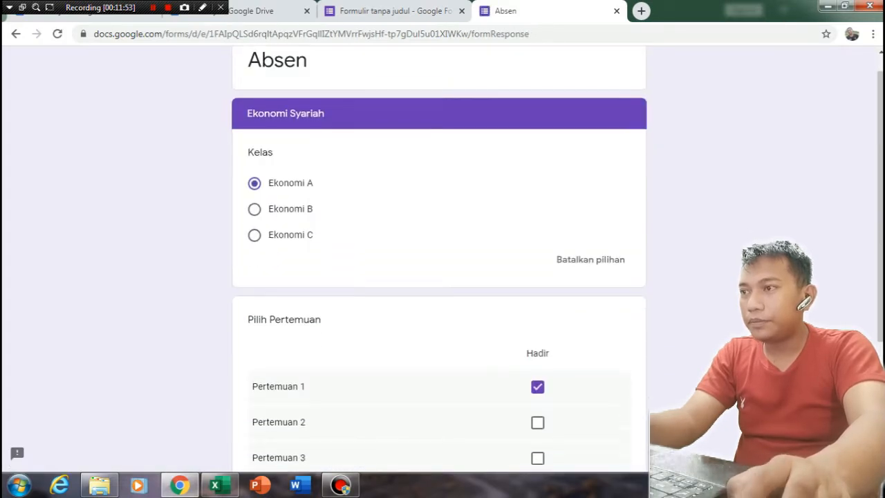
scroll(439, 260, "up", 3)
scroll(439, 259, "down", 3)
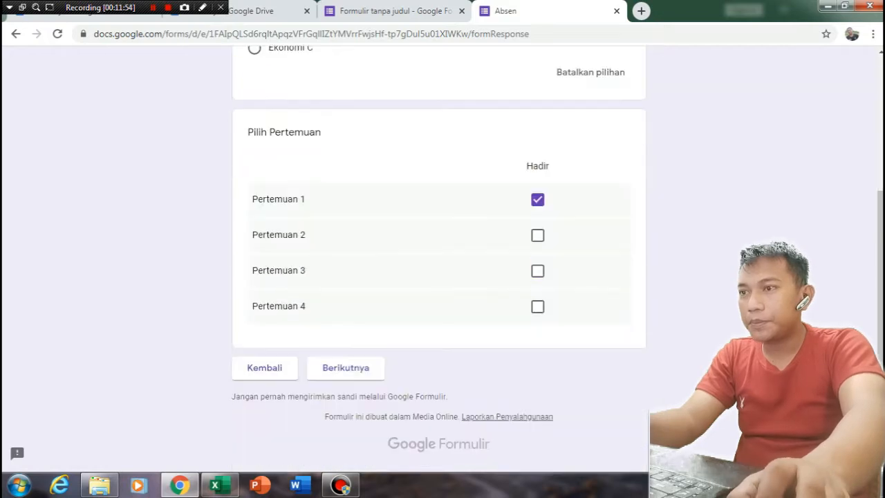
scroll(438, 259, "up", 1)
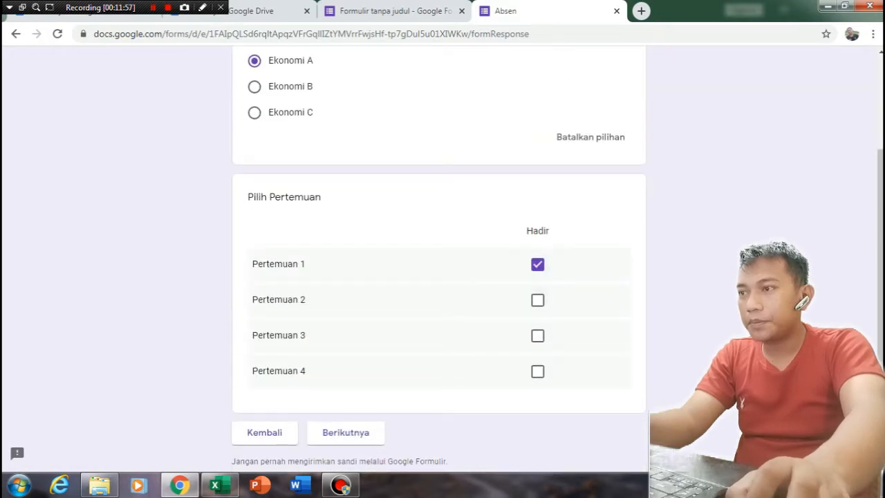
scroll(438, 259, "down", 1)
- Continue to the Hukum section, mark Hadir for Pertemuan 4, and proceed to the Absen section
left_click(346, 368)
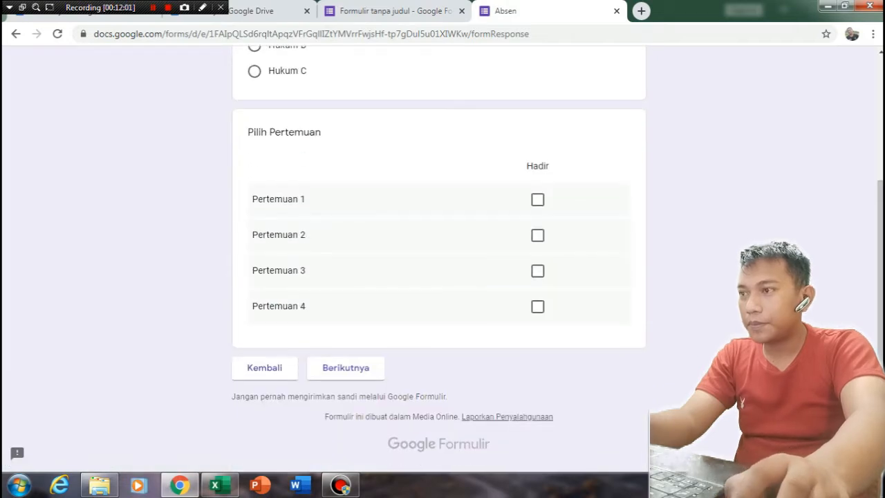
left_click(537, 306)
left_click(346, 367)
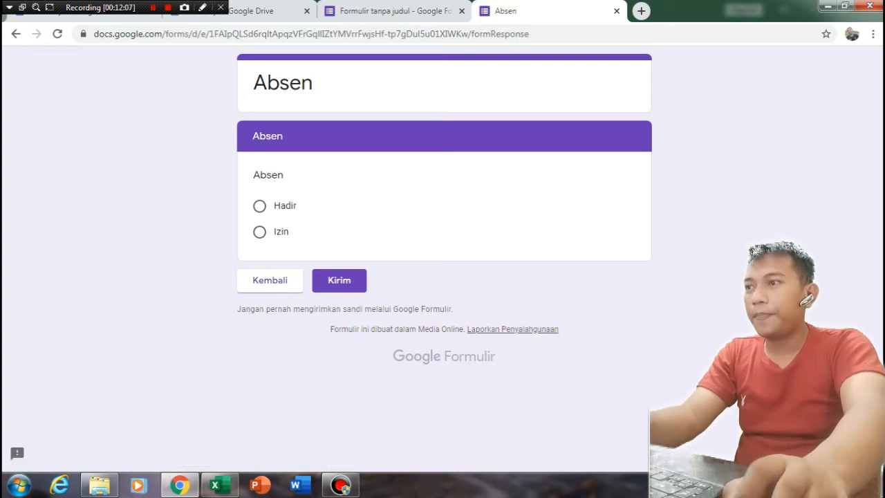
- Compare the form editor with the previewed Absen section, and test that section's Hadir and Izin choices
left_click(401, 11)
scroll(539, 277, "down", 1)
scroll(539, 277, "up", 1)
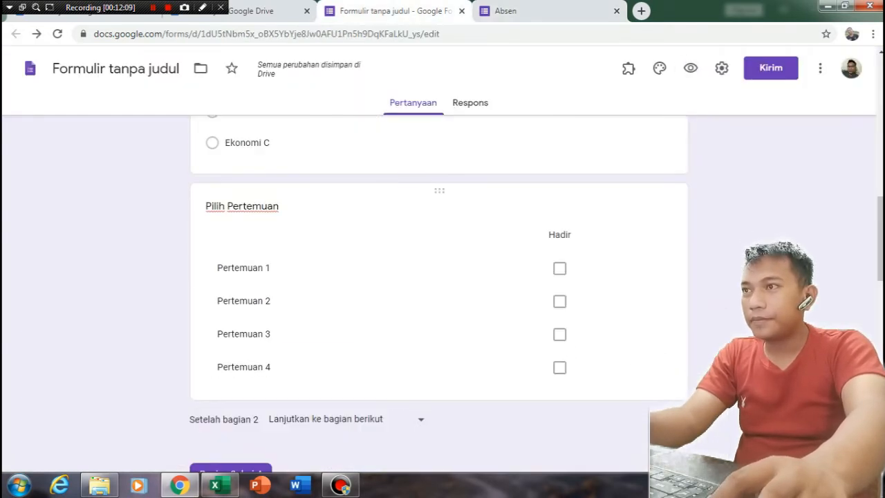
left_click(539, 11)
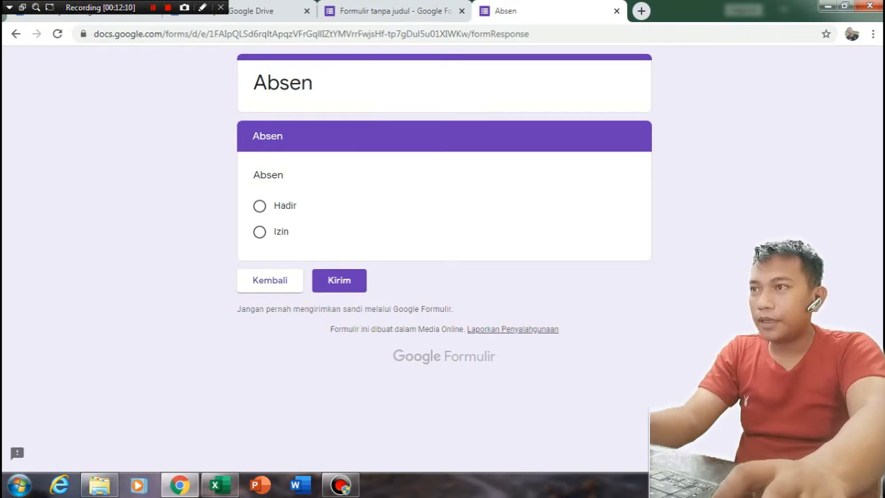
left_click(260, 206)
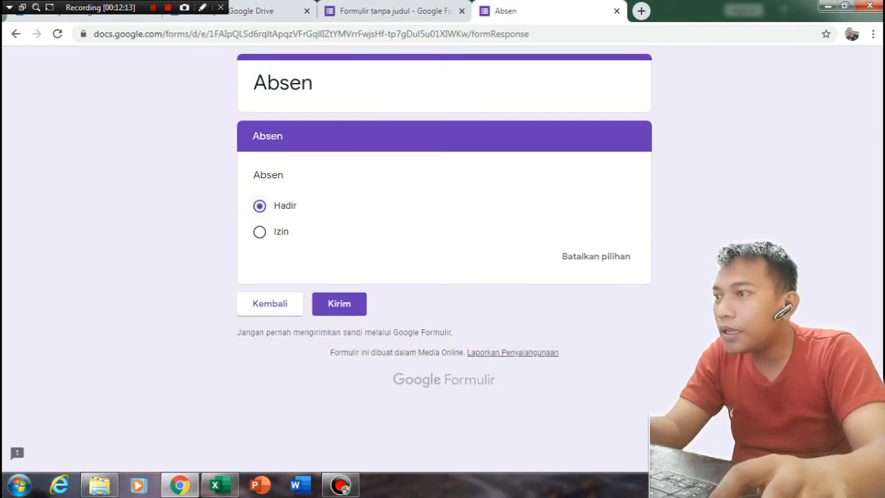
left_click(260, 232)
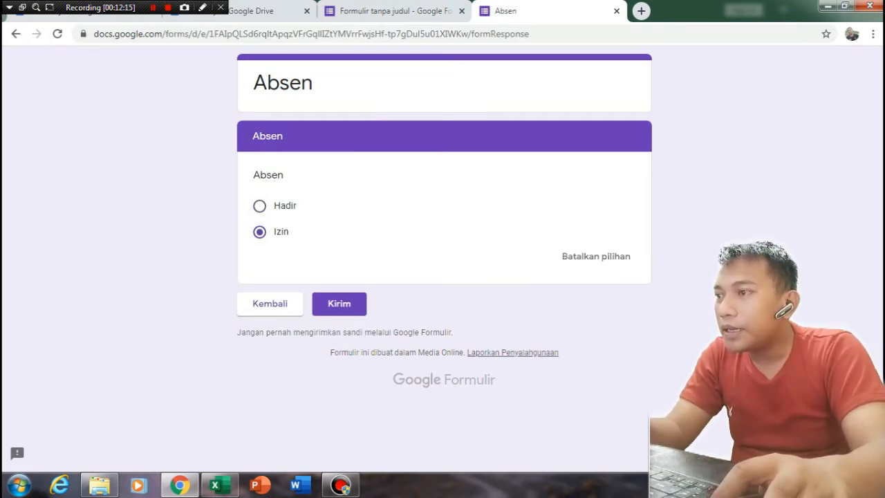
- Select Hadir in the previewed Absen section, submit the test response, and close the form preview
left_click(260, 206)
left_click(345, 304)
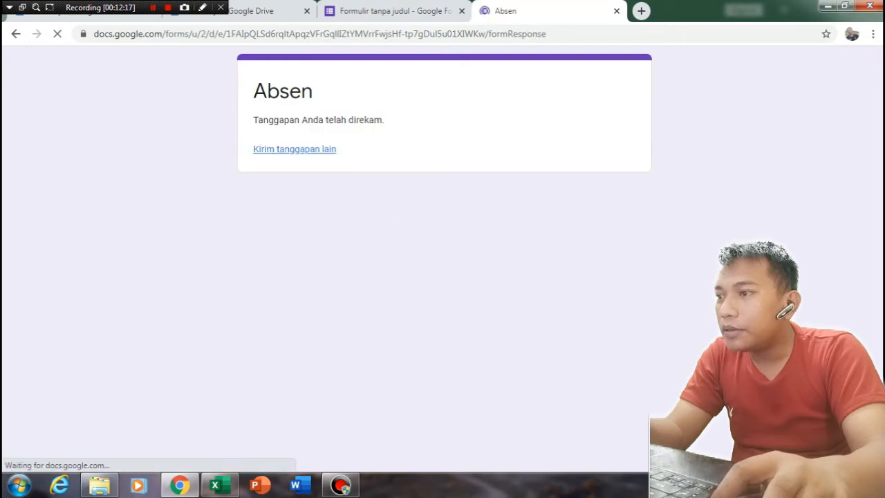
left_click(394, 11)
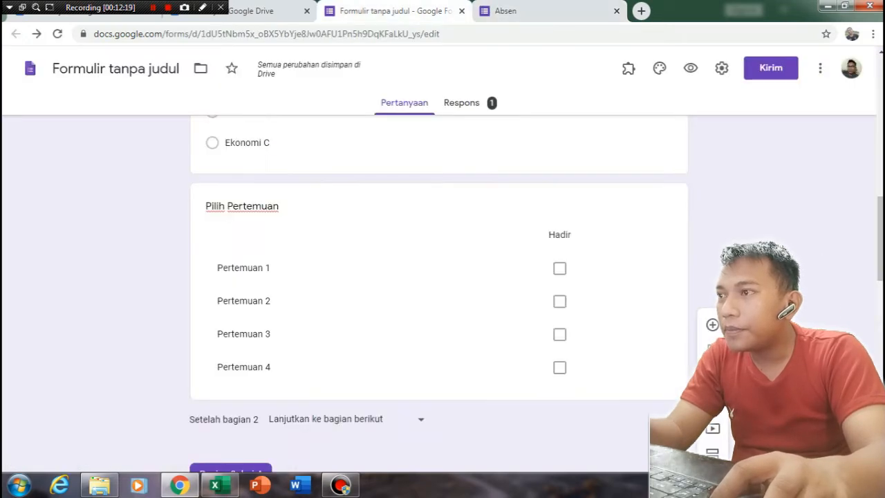
scroll(439, 294, "up", 10)
scroll(439, 277, "up", 2)
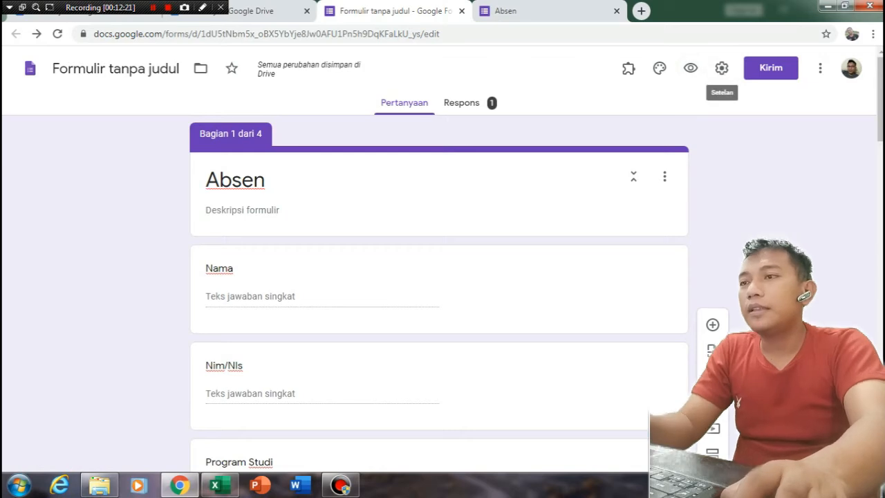
left_click(617, 11)
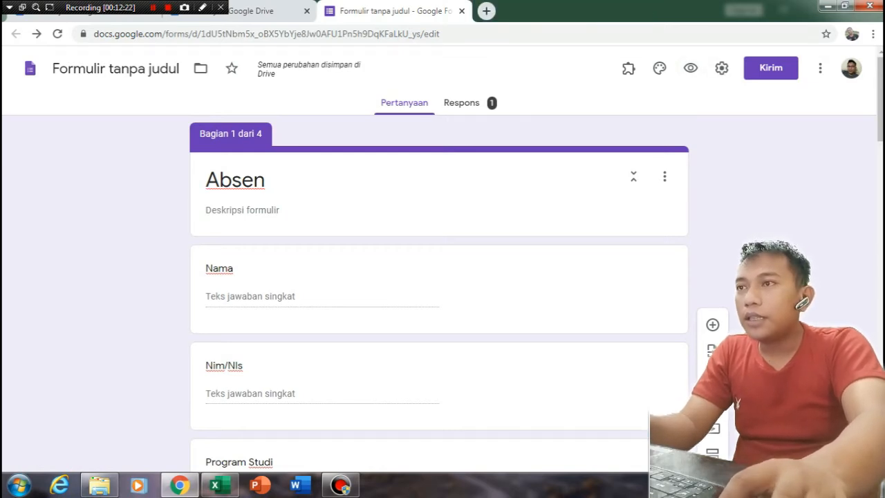
- Rename the form's final section, holding the Hadir and Izin choices, as Absen Kehadiran
scroll(439, 293, "down", 12)
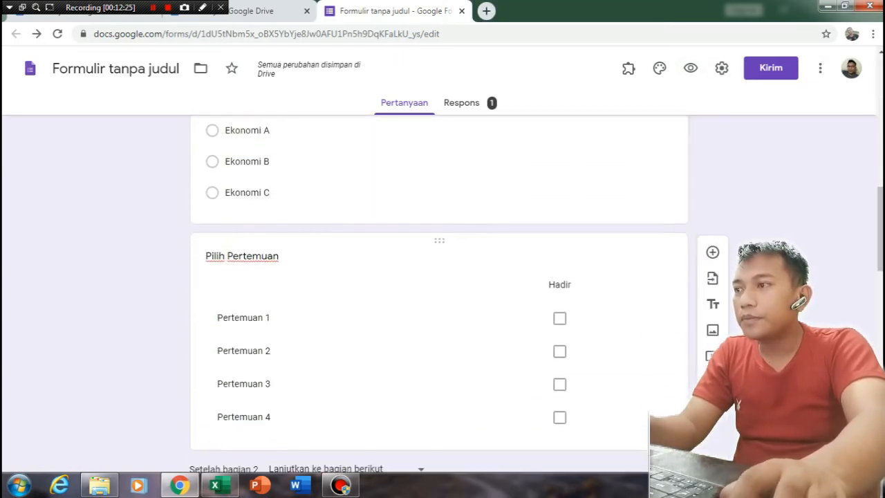
scroll(439, 293, "down", 3)
scroll(439, 293, "up", 3)
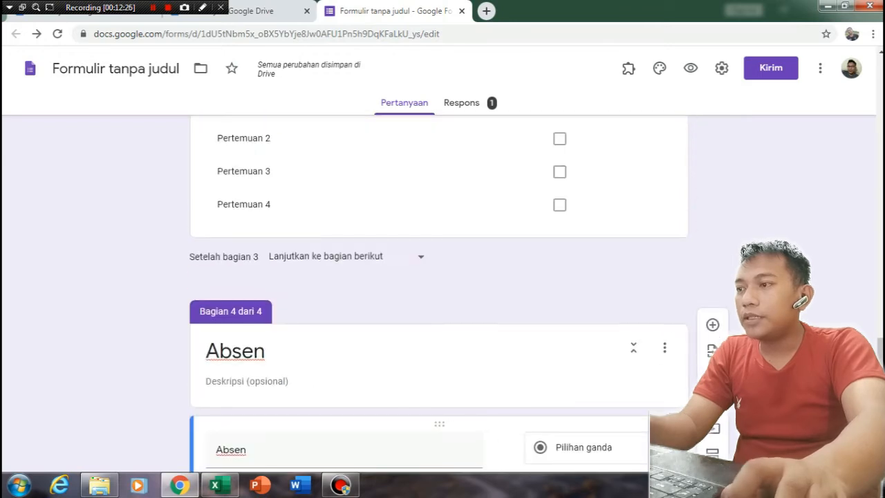
left_click(236, 351)
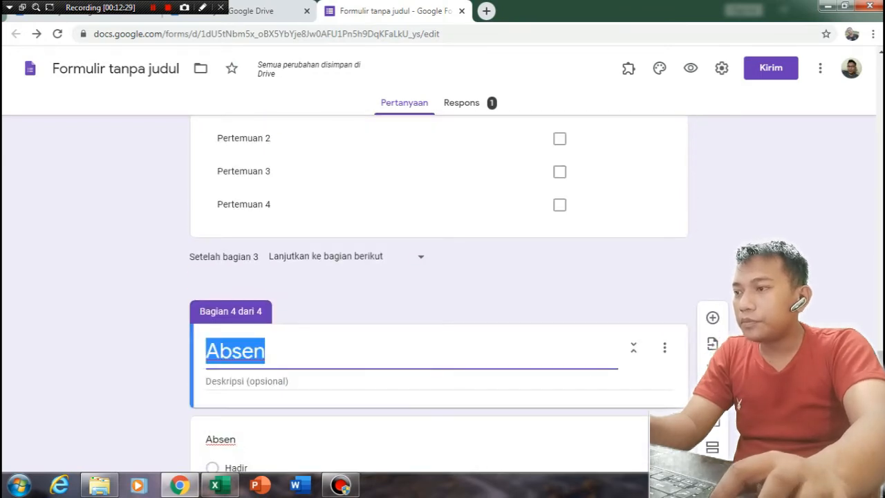
key("Right")
type("Kehadiran")
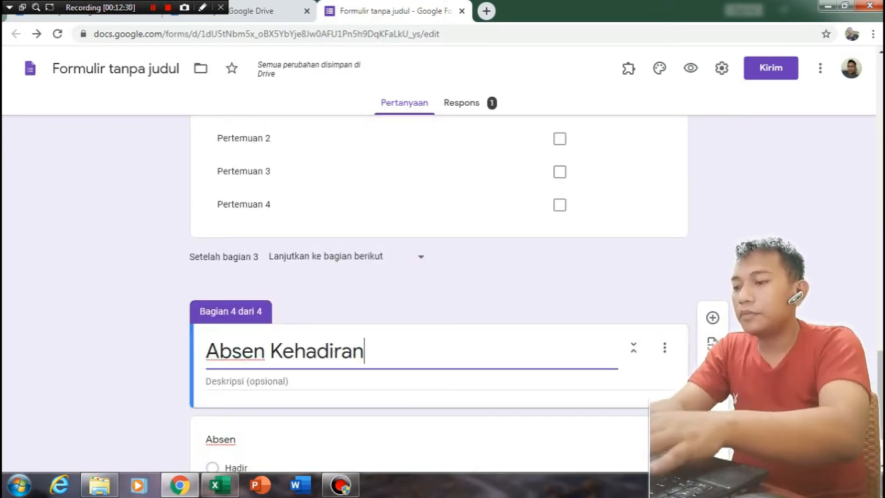
- Change the form's main title in the first section to Absen Mata Kuliah, with the editor zoomed out to 80%
scroll(439, 293, "up", 2)
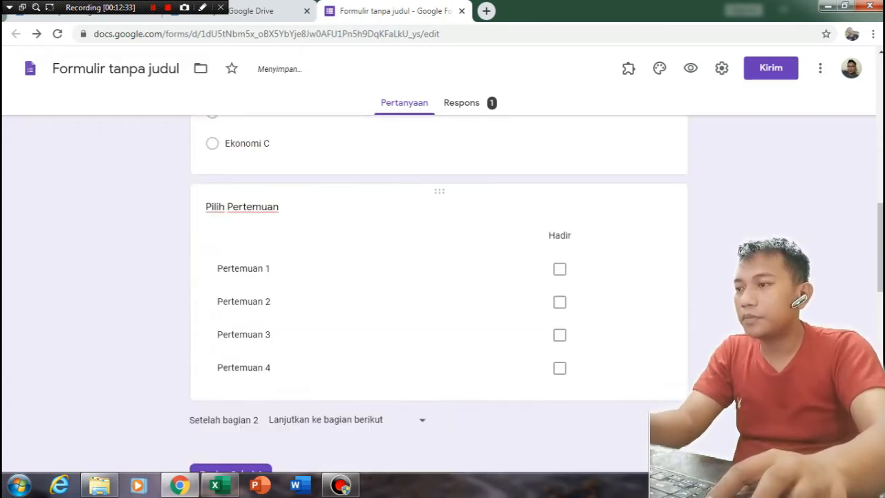
scroll(439, 271, "up", 8)
key("ctrl+minus")
key("ctrl+minus")
scroll(439, 271, "up", 2)
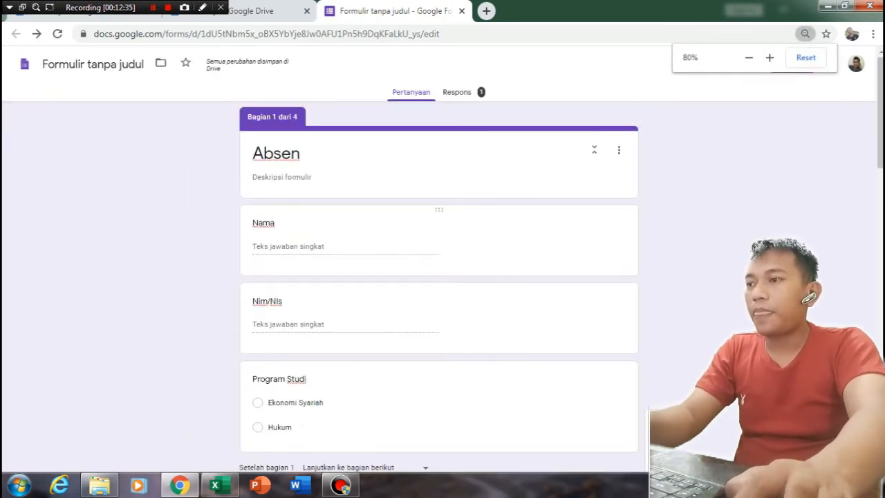
left_click(407, 154)
left_click(408, 153)
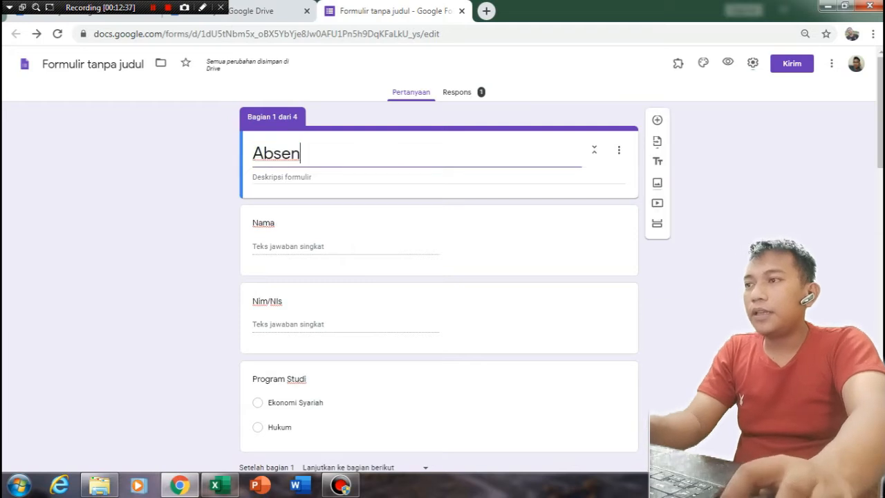
type("Mata Kuliah")
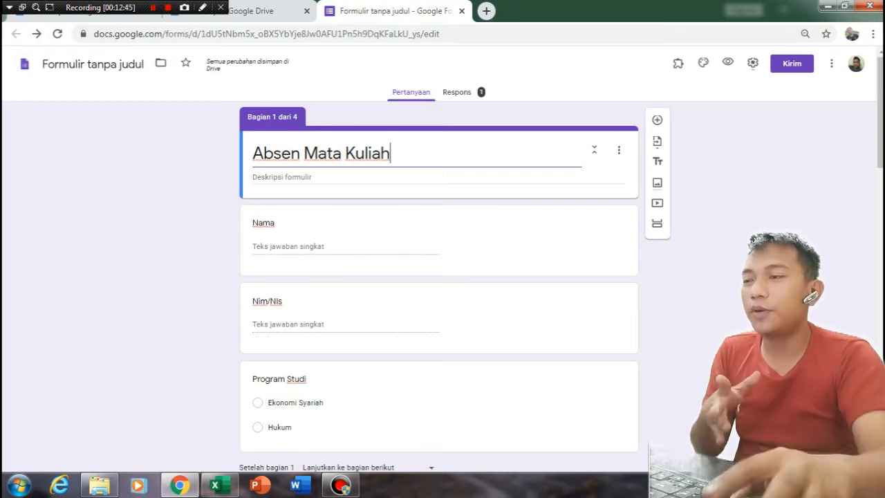
key("Tab")
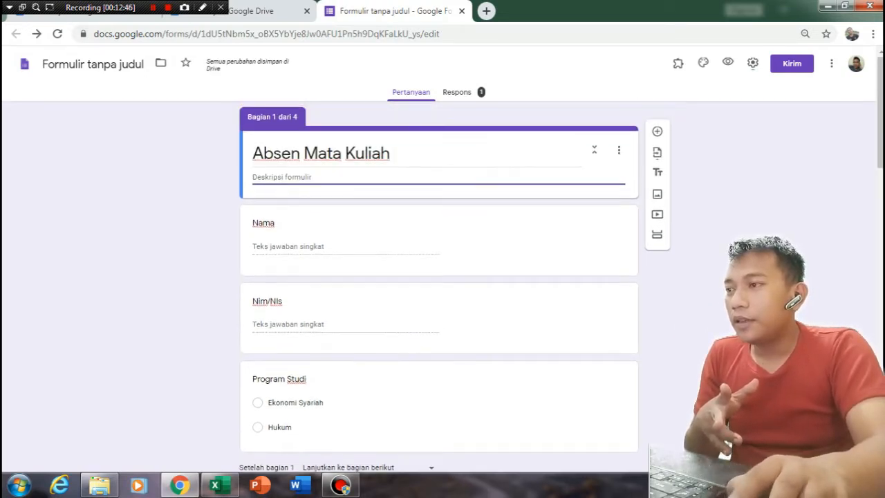
- Review the form from start to end, examining the Program Studi choices, the class and meeting questions, and how each section continues
scroll(439, 277, "down", 3)
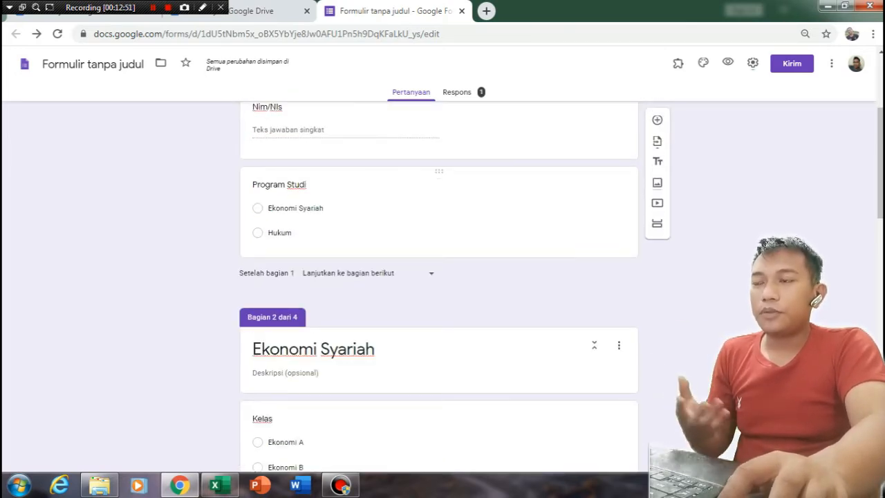
scroll(438, 276, "down", 2)
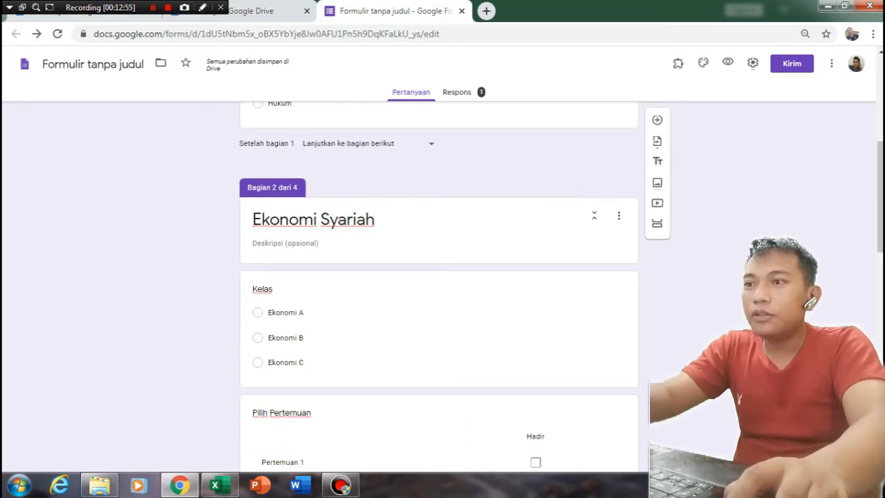
scroll(439, 277, "up", 3)
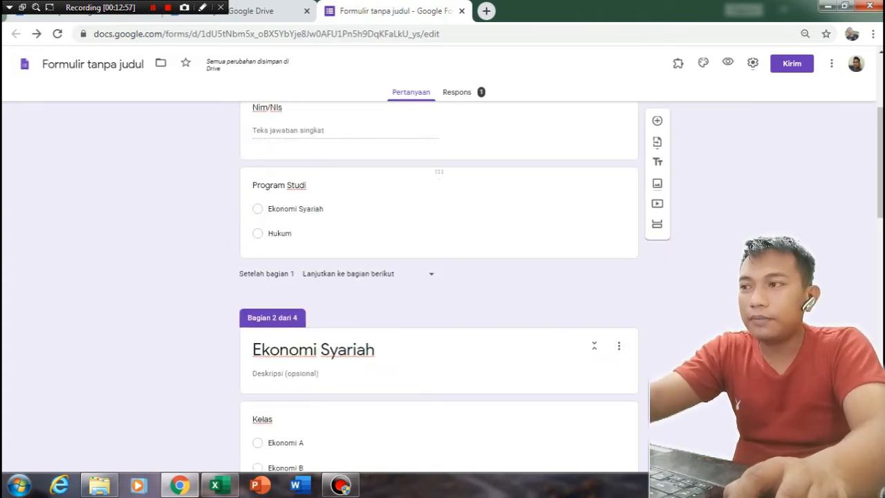
scroll(439, 276, "down", 2)
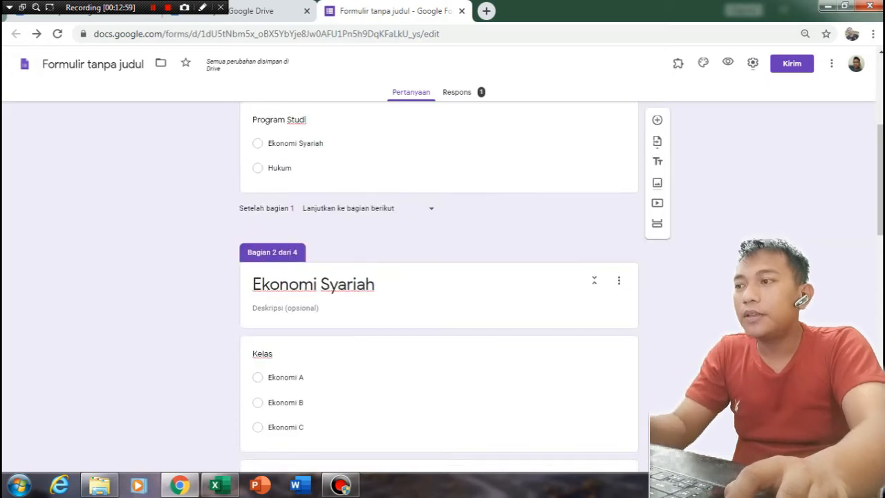
scroll(439, 277, "down", 2)
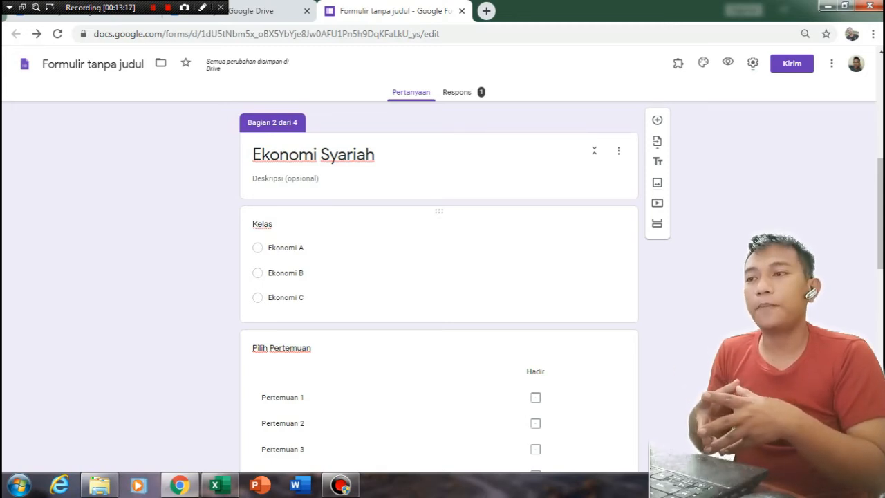
scroll(439, 242, "down", 8)
scroll(438, 242, "up", 13)
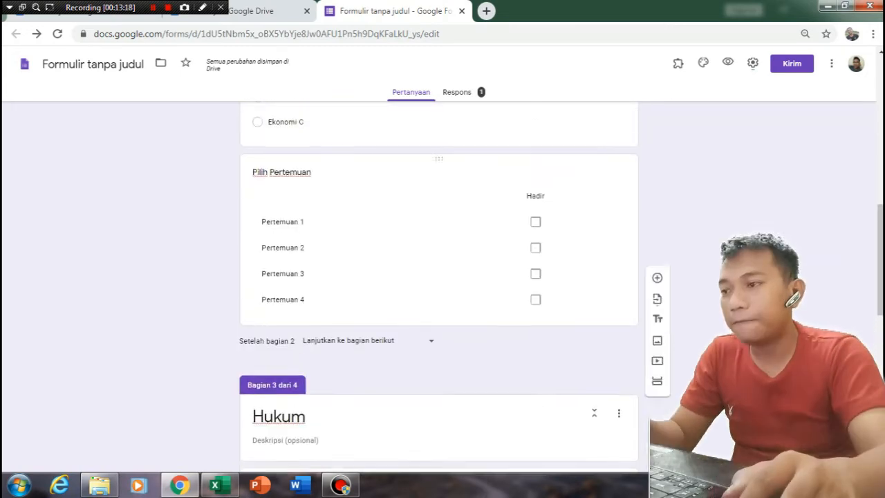
scroll(439, 276, "down", 10)
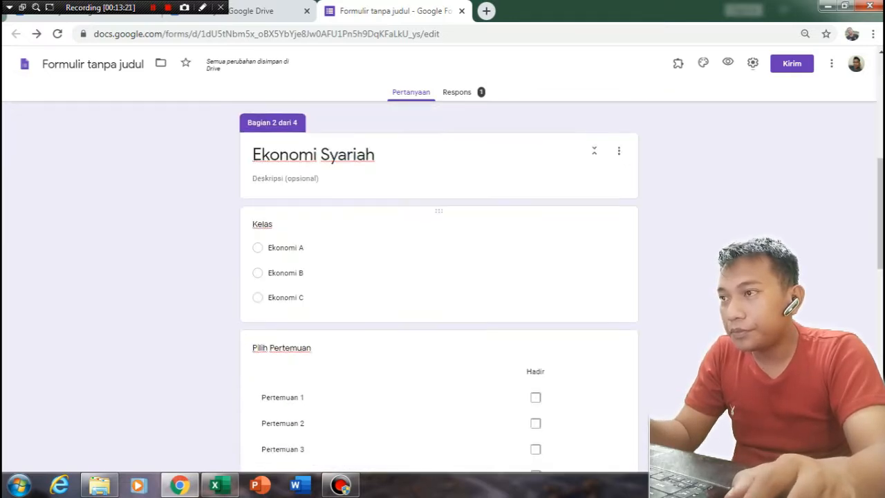
scroll(439, 277, "down", 5)
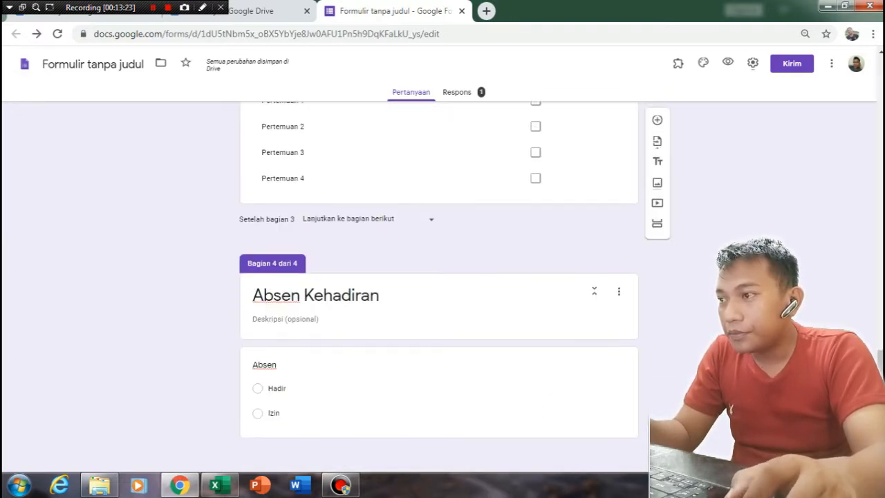
scroll(439, 277, "up", 3)
scroll(438, 276, "up", 15)
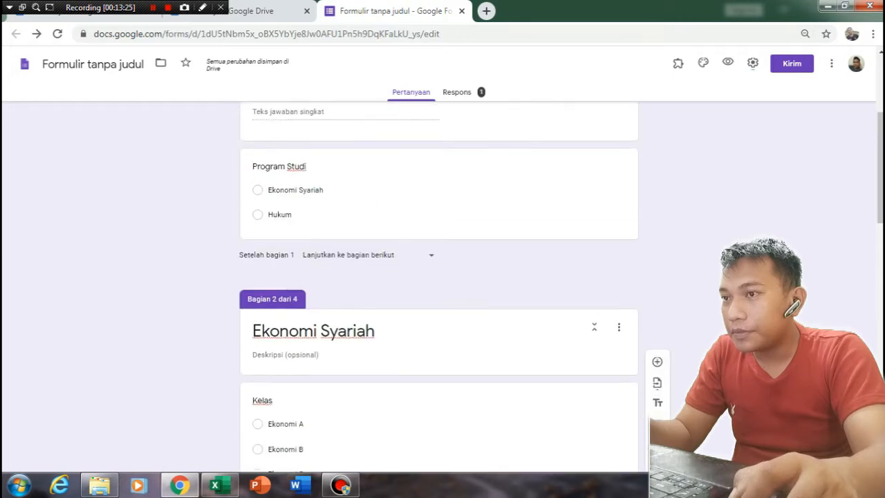
scroll(438, 277, "down", 3)
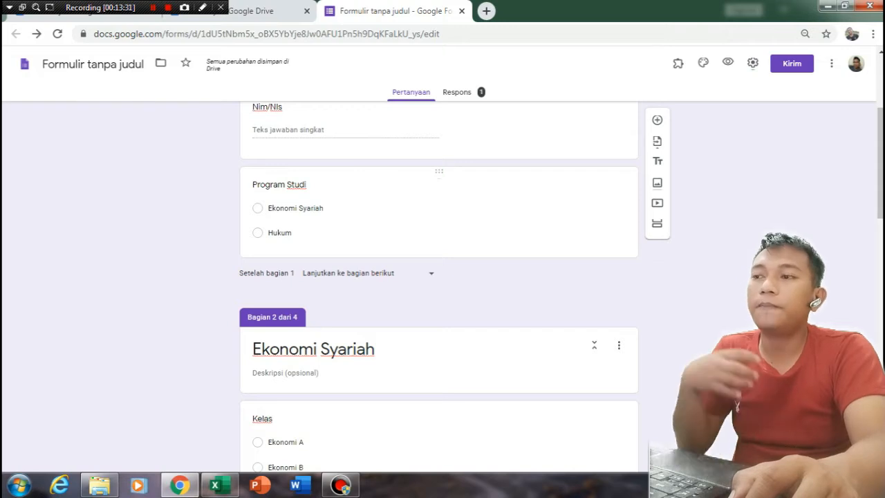
scroll(438, 276, "down", 5)
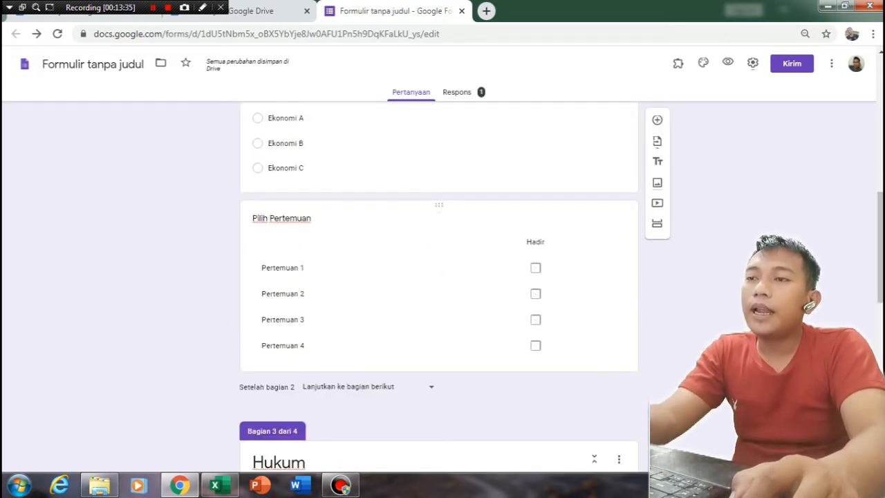
scroll(439, 276, "down", 8)
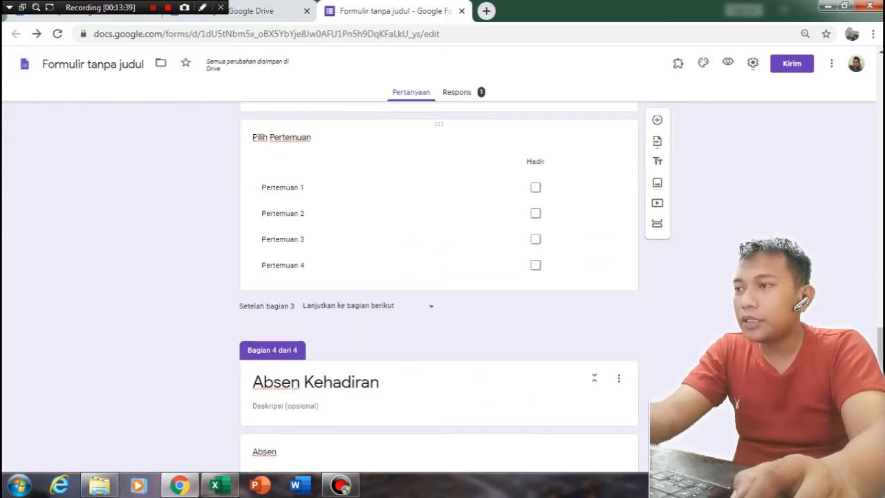
scroll(438, 277, "down", 1)
scroll(438, 277, "up", 3)
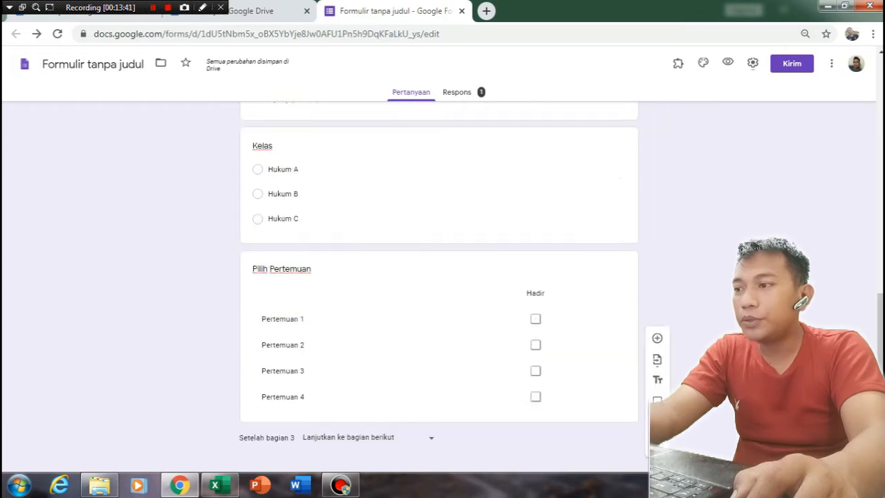
scroll(438, 277, "down", 1)
scroll(439, 276, "up", 9)
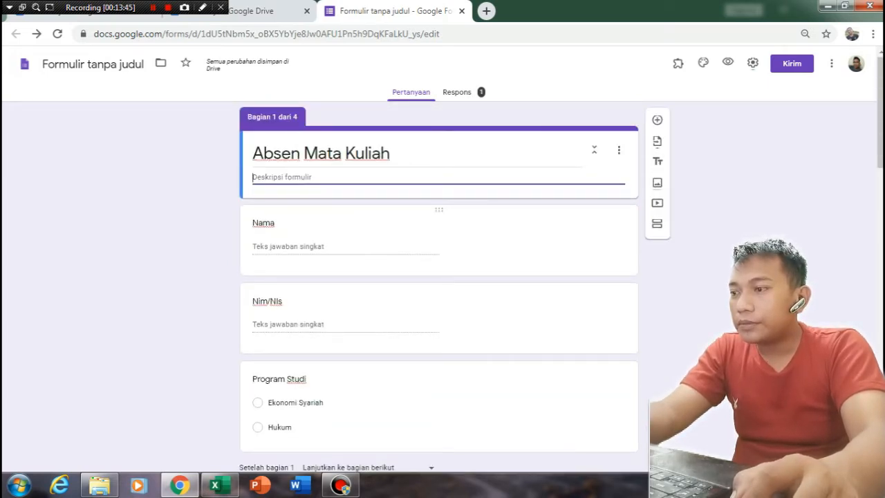
- Switch to the Excel workbook and compare the Struktur Tabel A layout with Struktur Tabel B, including its Semester and Kelas columns
left_click(215, 485)
left_click_drag(672, 256, 630, 256)
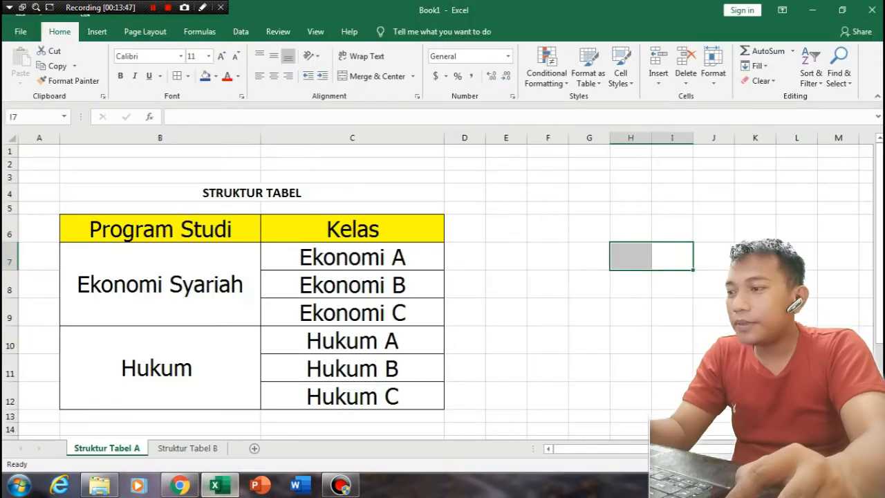
key("ctrl+Page_Down")
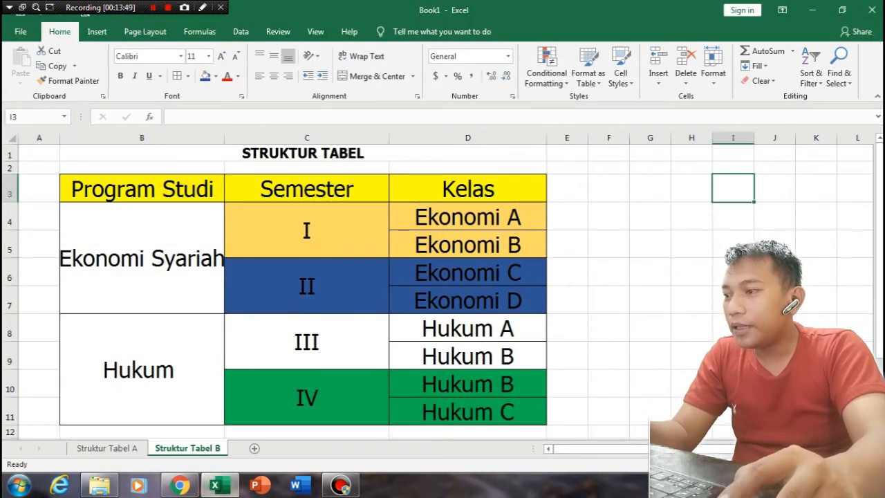
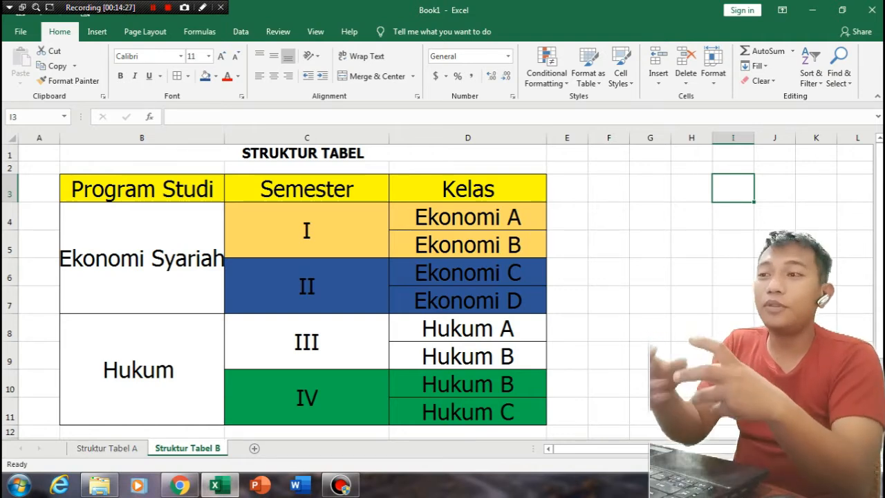
left_click(691, 300)
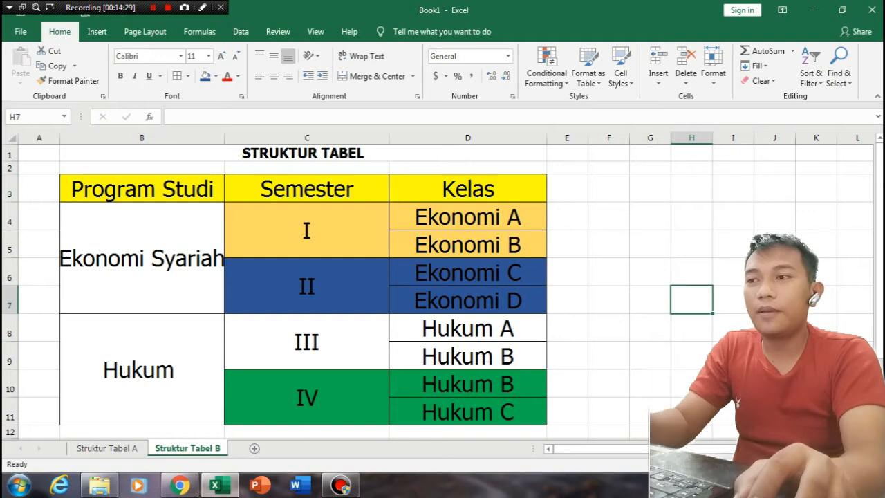
left_click_drag(468, 190, 468, 301)
left_click(650, 300)
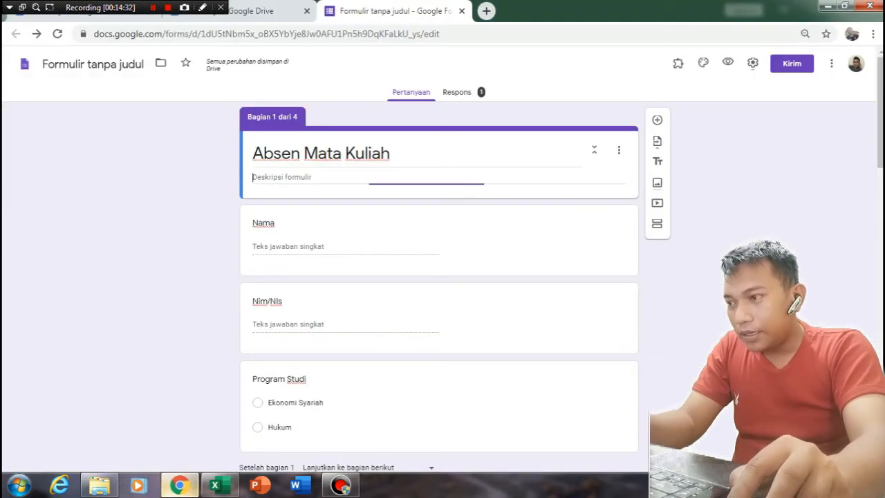
- Return to the Google Forms editor in Chrome and examine the Kelas and Pilih Pertemuan questions in the Ekonomi Syariah and Hukum sections
left_click(179, 485)
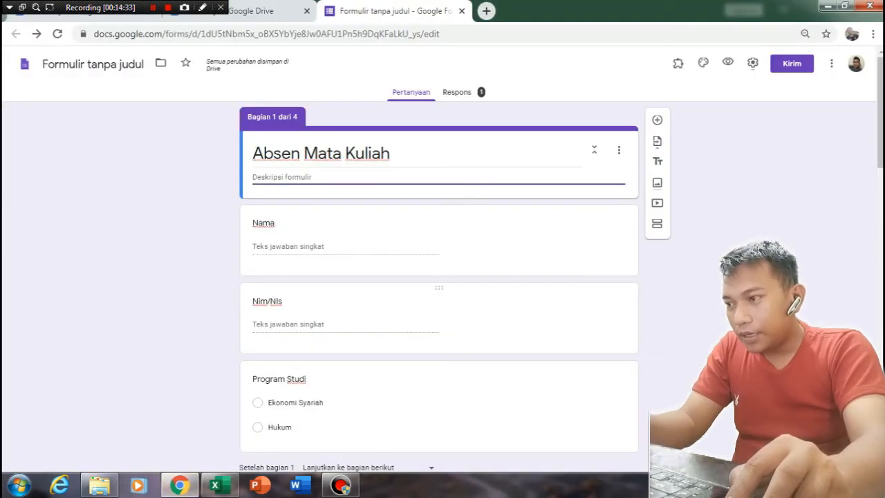
scroll(439, 276, "down", 6)
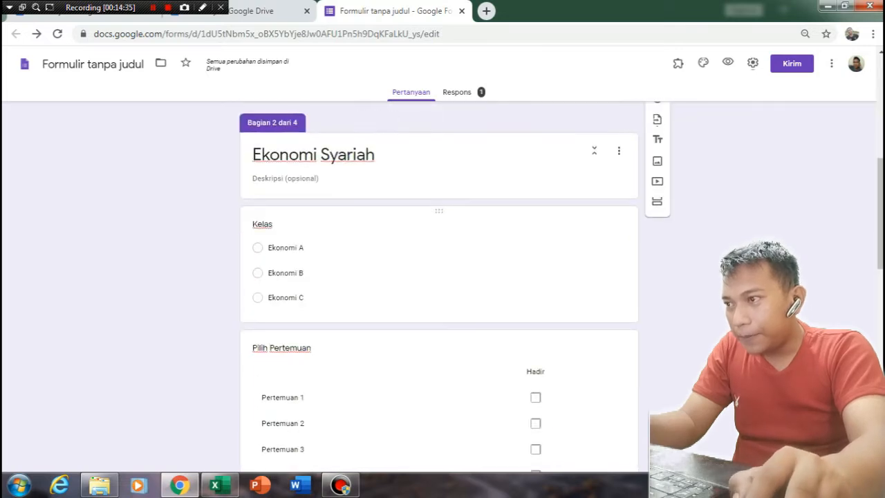
scroll(439, 277, "down", 2)
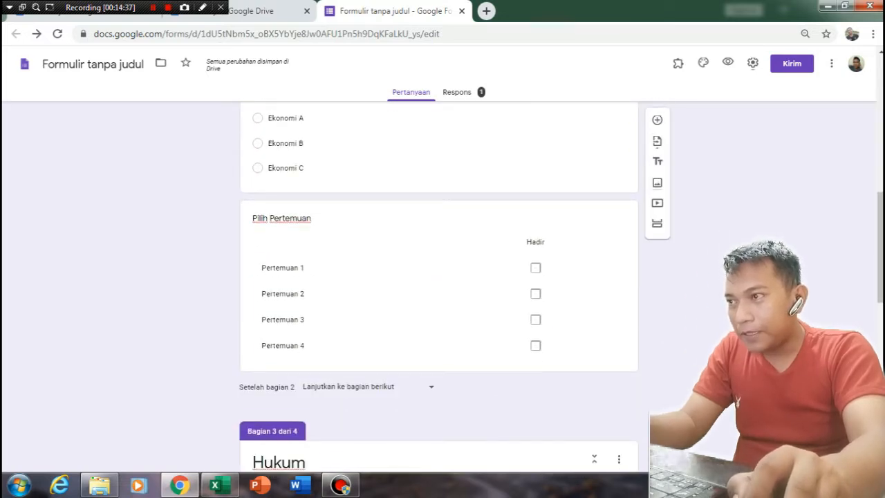
scroll(439, 277, "up", 2)
scroll(439, 277, "down", 1)
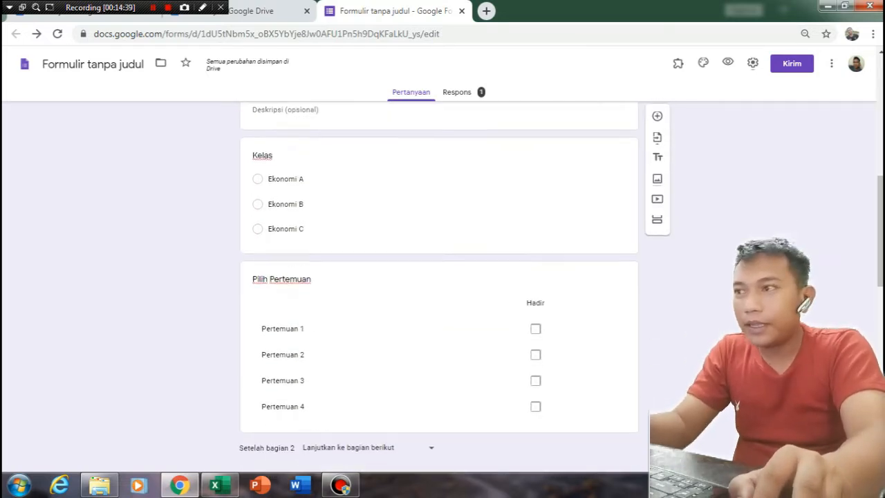
scroll(439, 277, "up", 2)
scroll(439, 277, "down", 3)
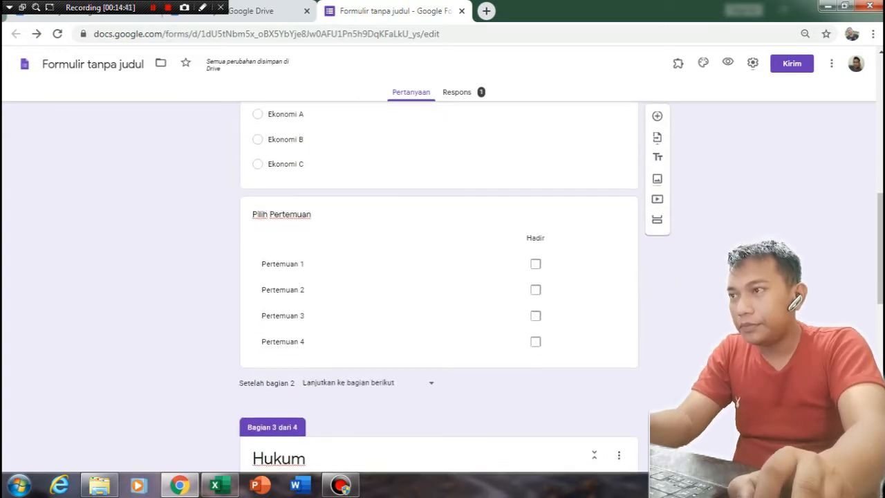
left_click(439, 207)
scroll(439, 221, "up", 2)
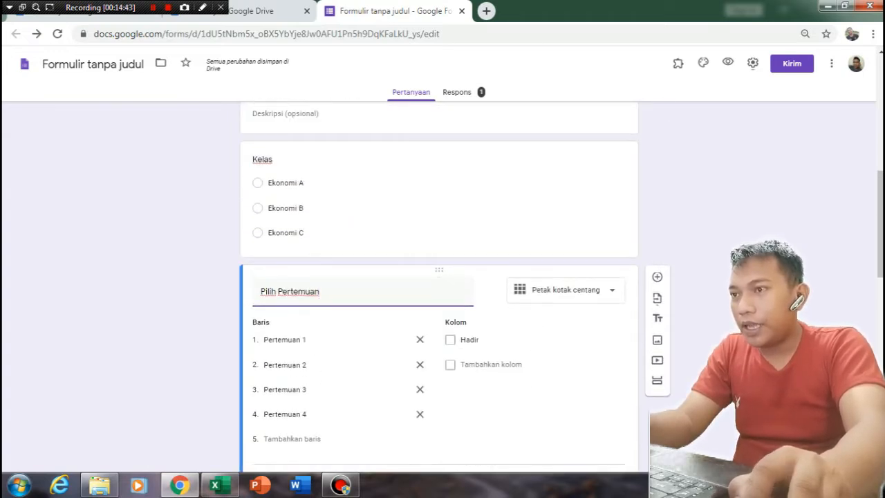
scroll(439, 276, "down", 7)
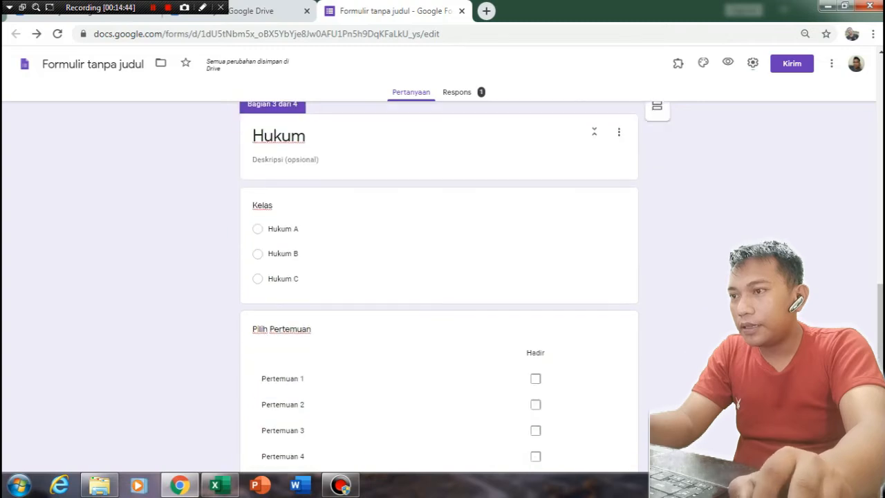
scroll(439, 276, "up", 3)
scroll(439, 276, "up", 4)
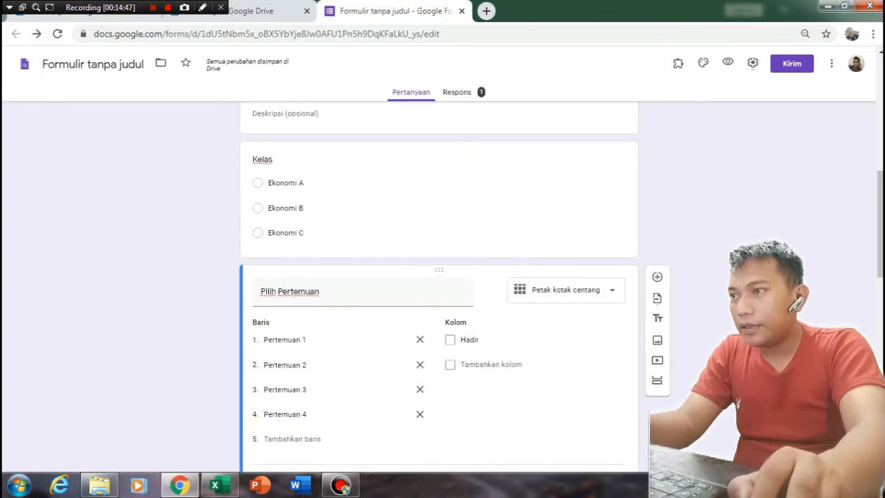
left_click(657, 278)
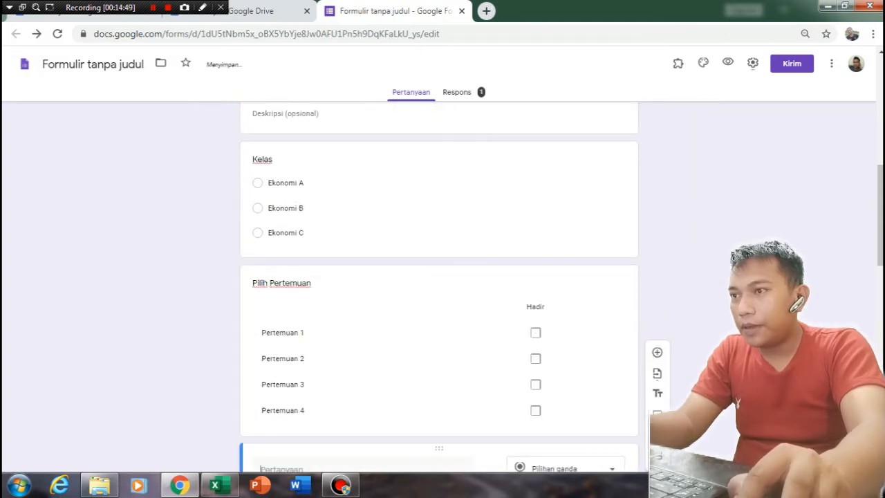
type("Se")
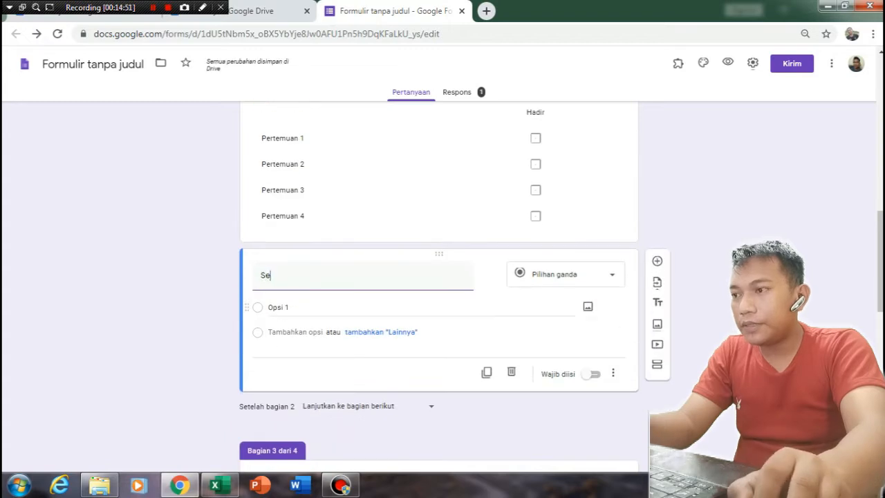
type("mester I")
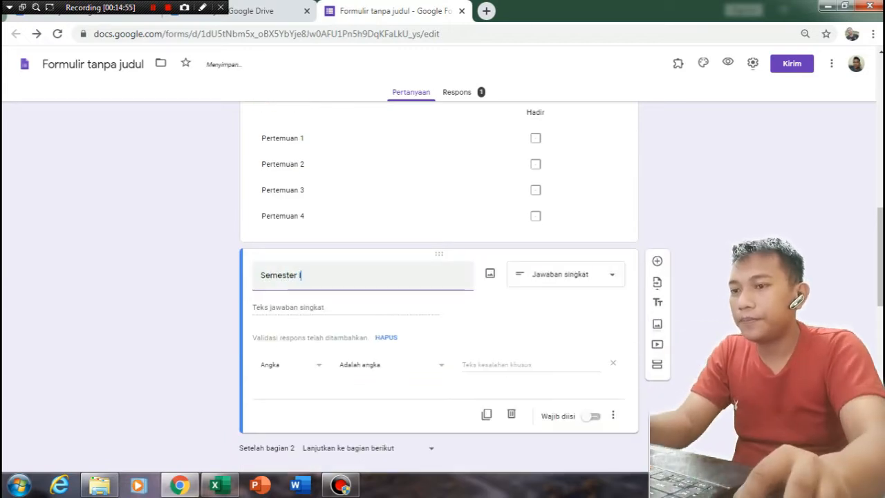
scroll(439, 287, "up", 4)
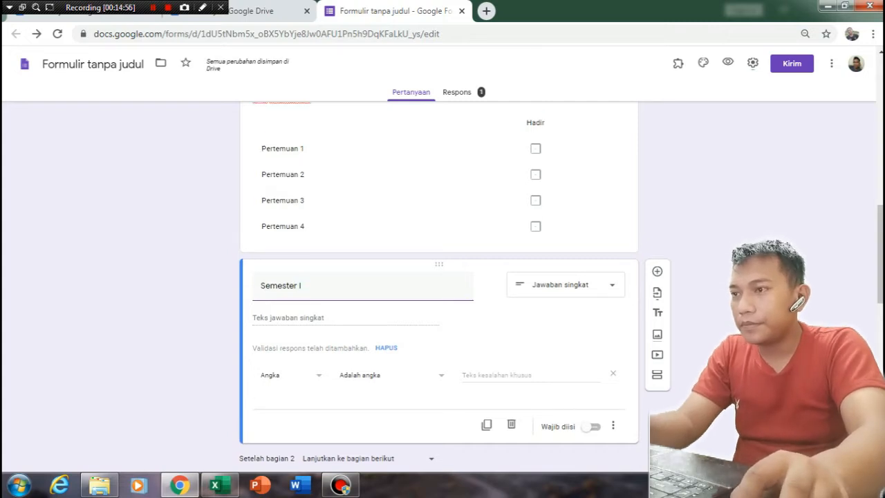
scroll(439, 287, "down", 4)
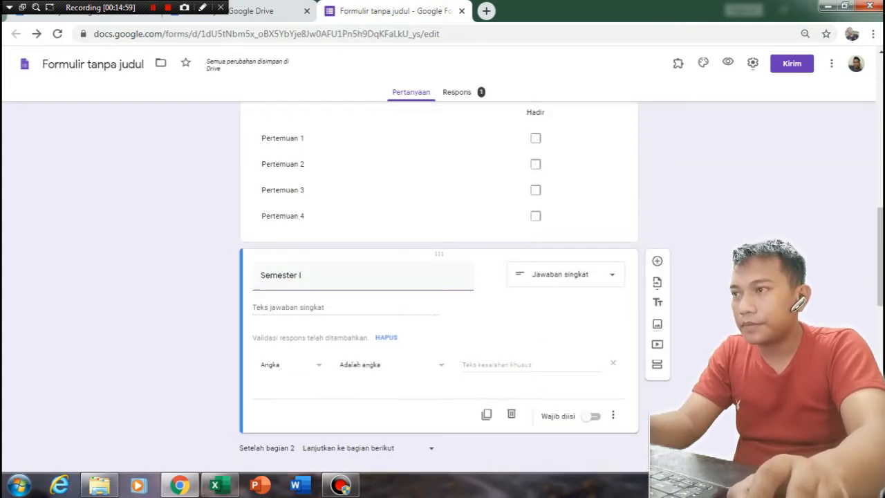
left_click(511, 413)
- Insert a new section directly below the Ekonomi Syariah section header, ahead of its Kelas question, and title it Semester
scroll(511, 332, "up", 10)
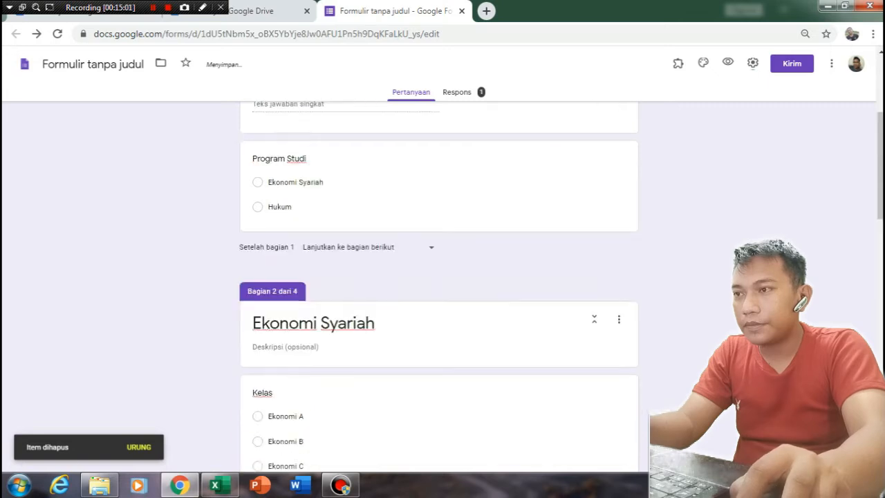
scroll(439, 291, "down", 6)
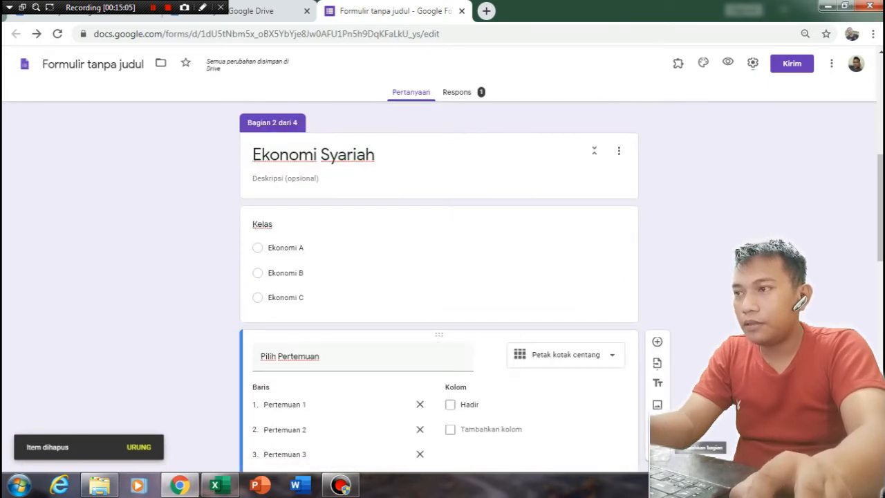
left_click(314, 155)
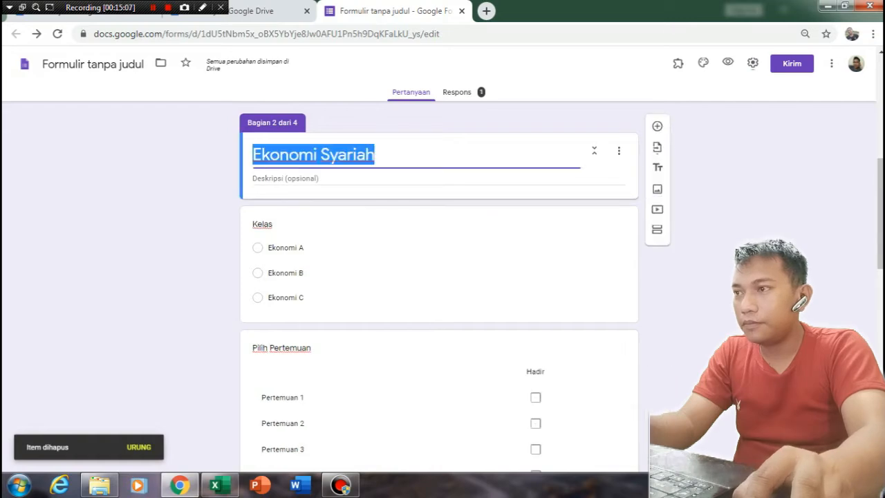
scroll(439, 290, "up", 2)
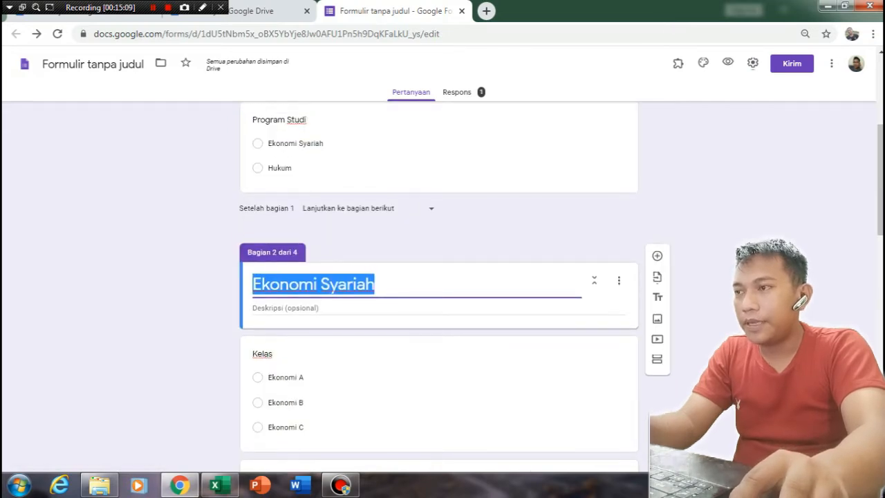
scroll(439, 291, "up", 4)
scroll(439, 290, "down", 8)
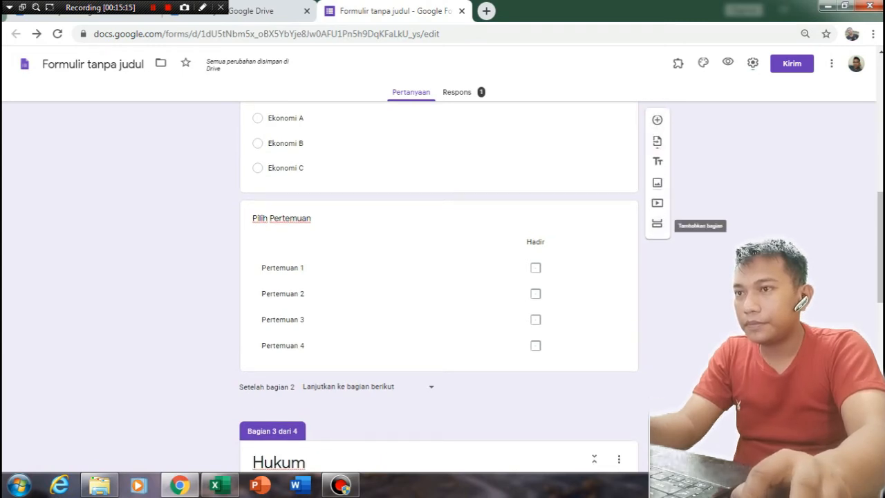
left_click(656, 224)
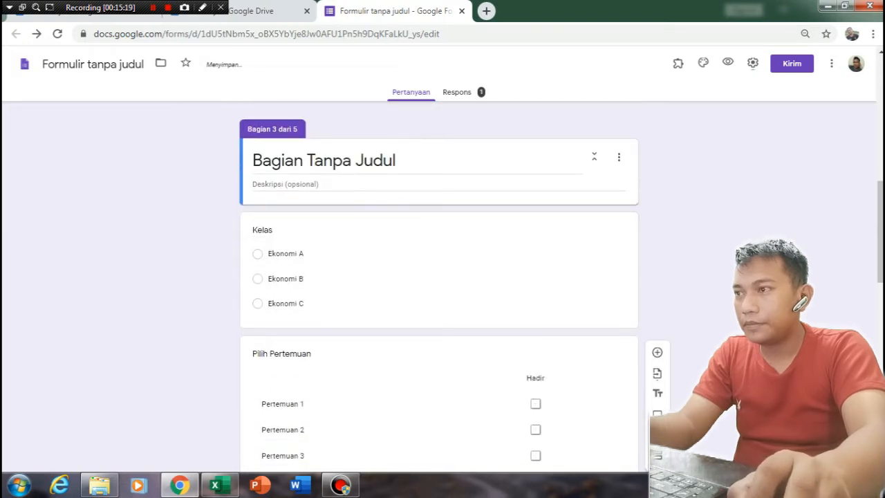
type("Semster")
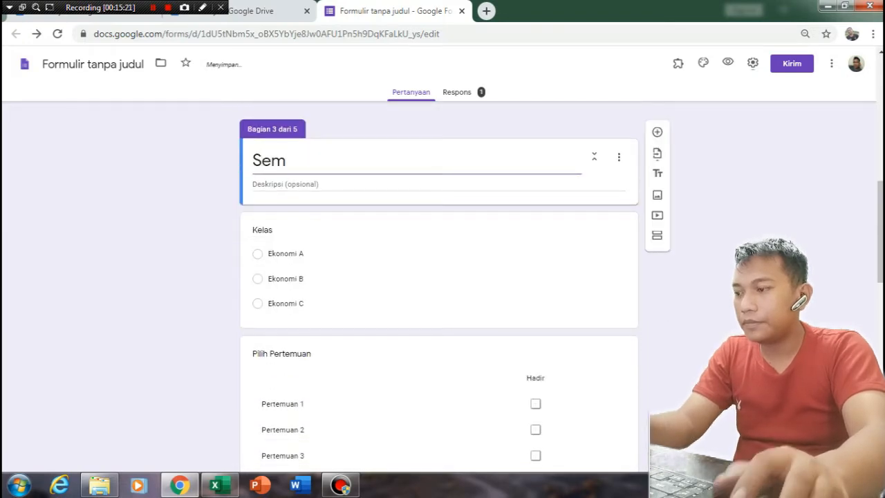
key("BackSpace")
key("BackSpace")
key("BackSpace")
key("BackSpace")
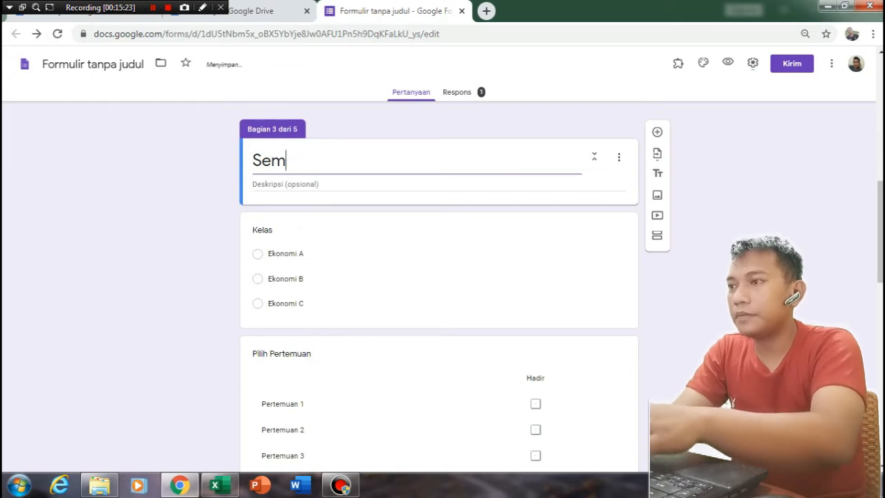
type("esetr")
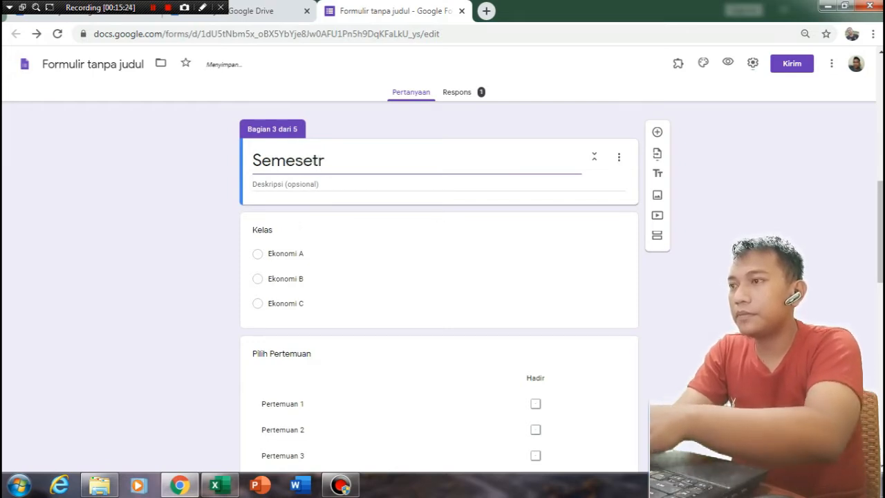
key("BackSpace")
key("BackSpace")
key("BackSpace")
key("BackSpace")
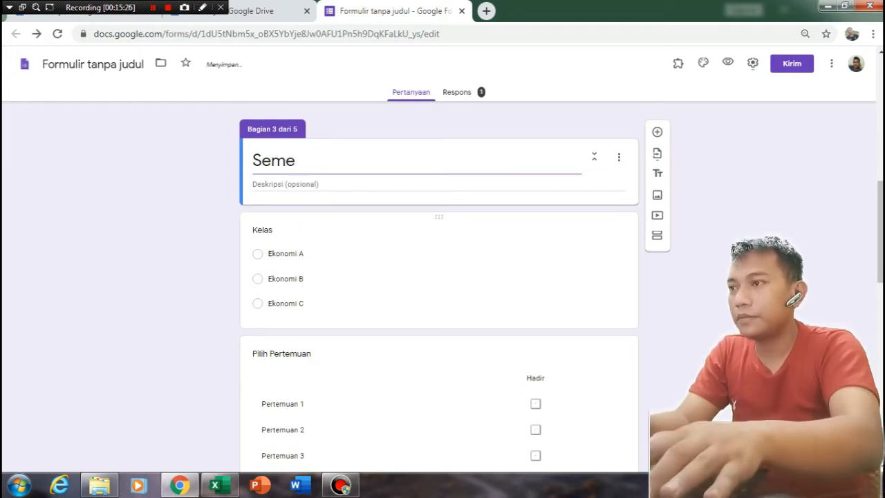
type("ster")
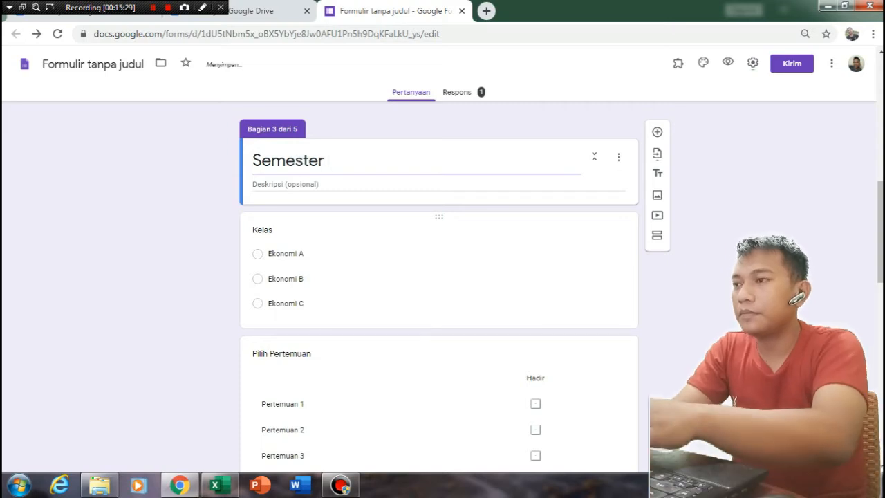
- Delete the Ekonomi Syariah, Semester, Hukum and Absen Kehadiran sections, keeping only the first section with Nama, Nim/Nis and Program Studi
scroll(439, 276, "up", 3)
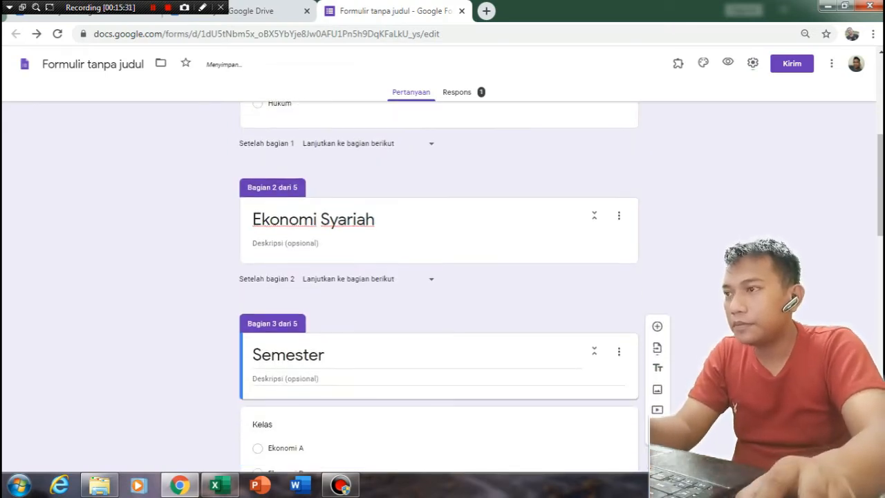
left_click(332, 219)
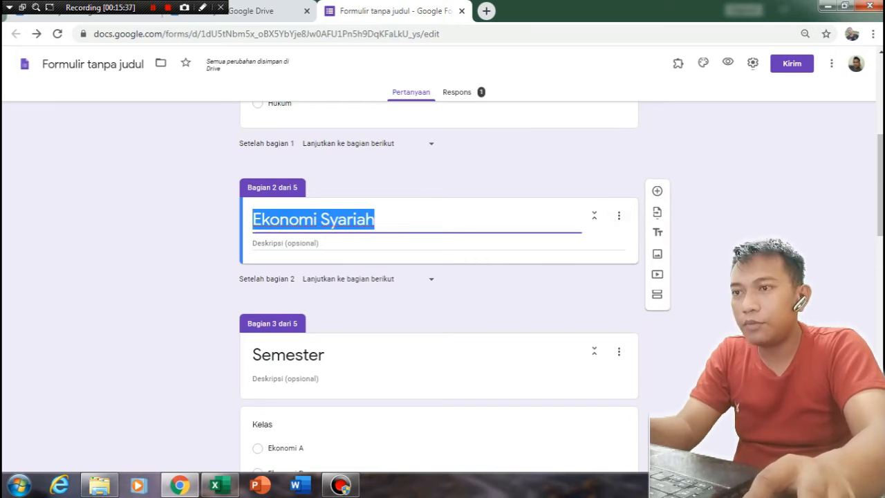
left_click(747, 291)
left_click(619, 216)
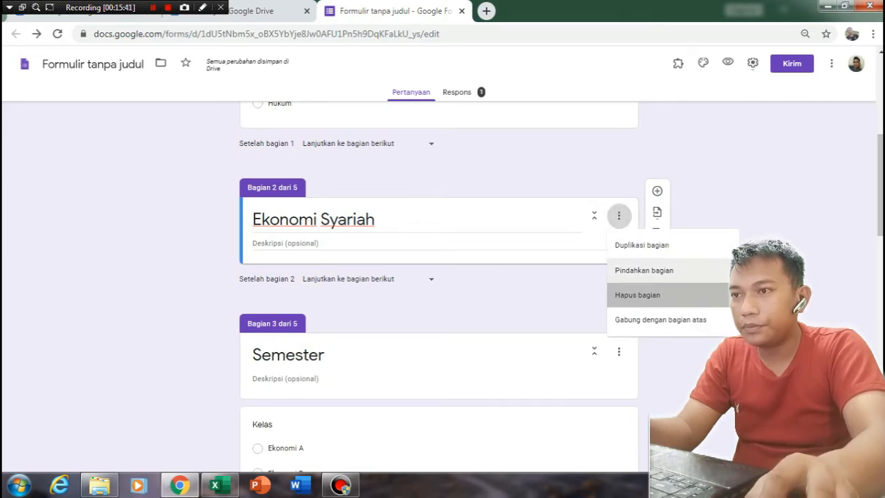
left_click(638, 295)
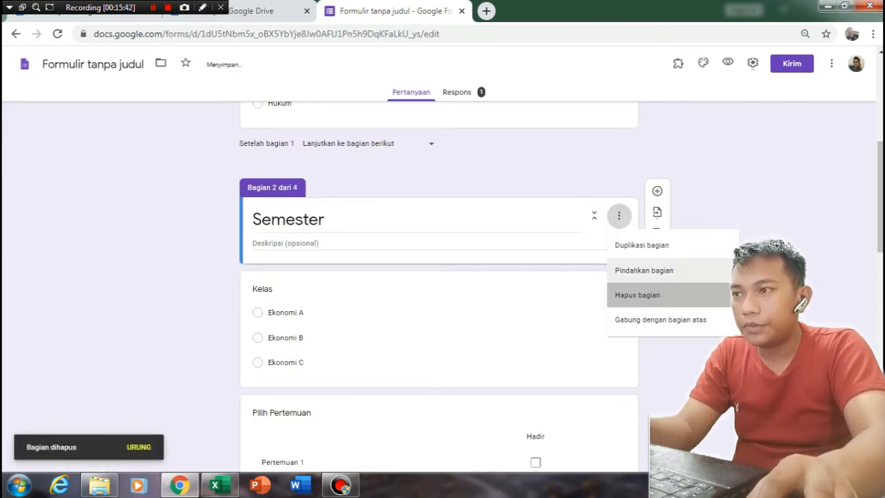
left_click(638, 293)
left_click(618, 216)
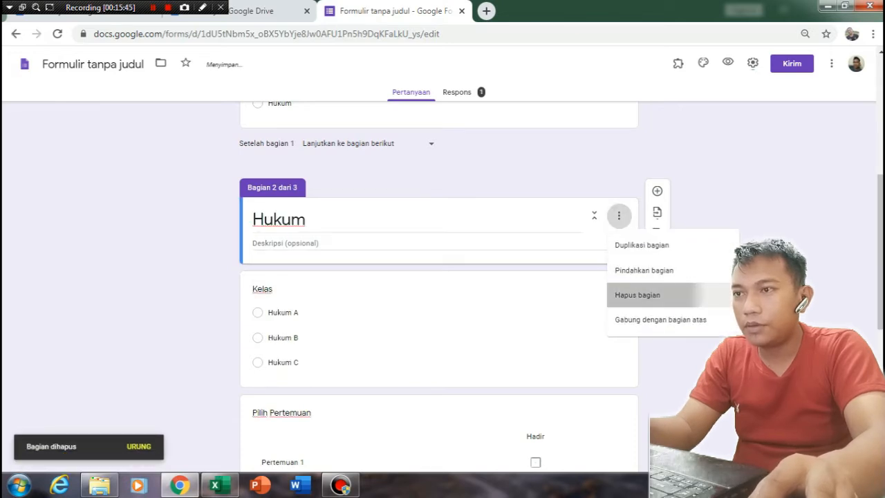
left_click(636, 293)
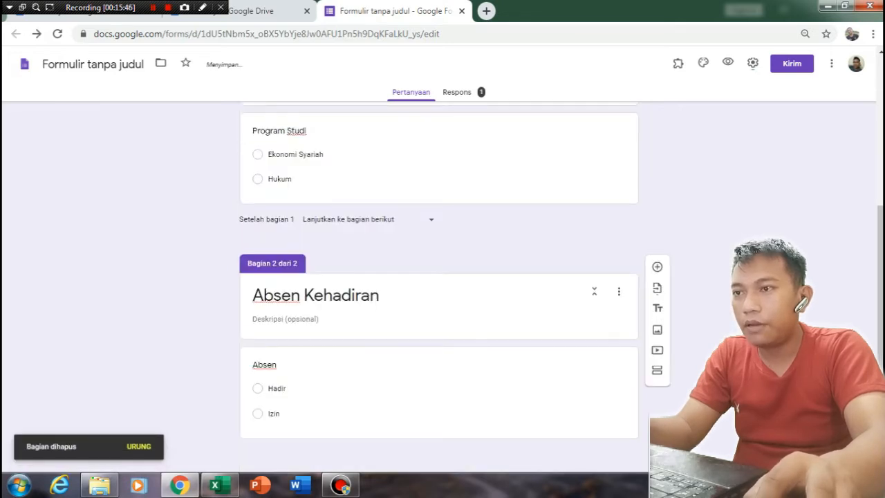
left_click(618, 291)
left_click(638, 370)
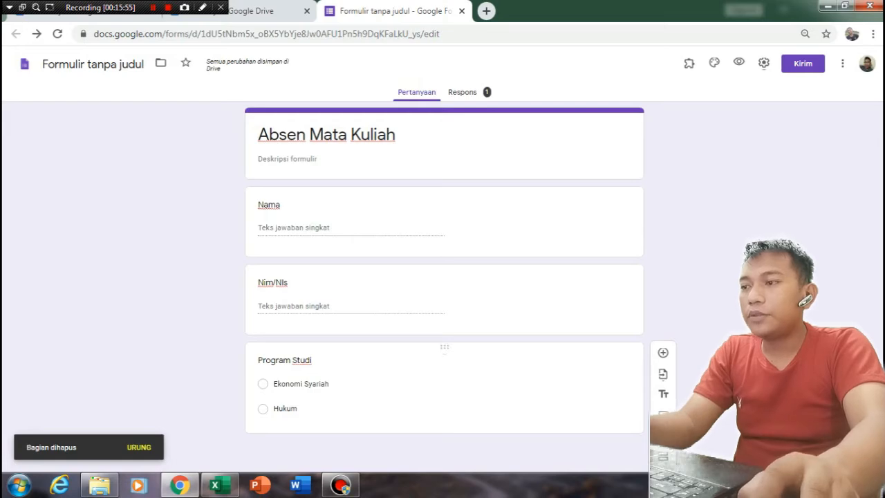
- Check the Struktur Tabel B layout in the Excel workbook, and back in the form add a new section below the Absen Mata Kuliah header
left_click(180, 484)
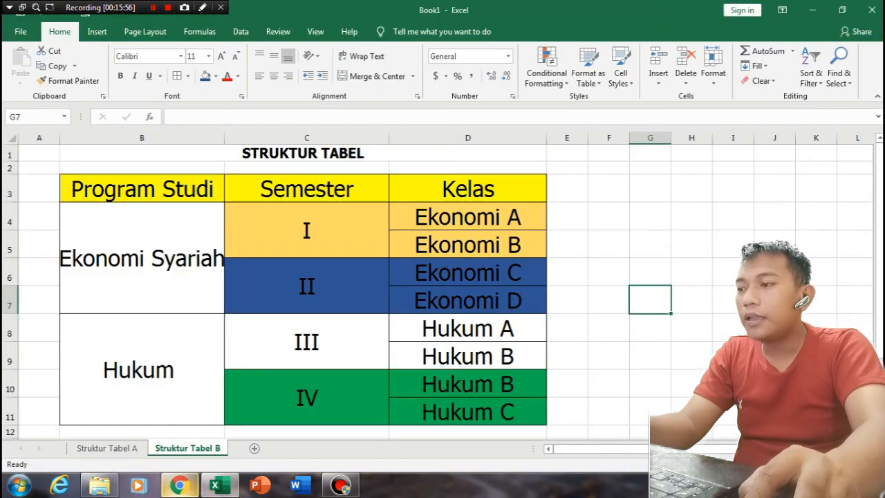
left_click(180, 484)
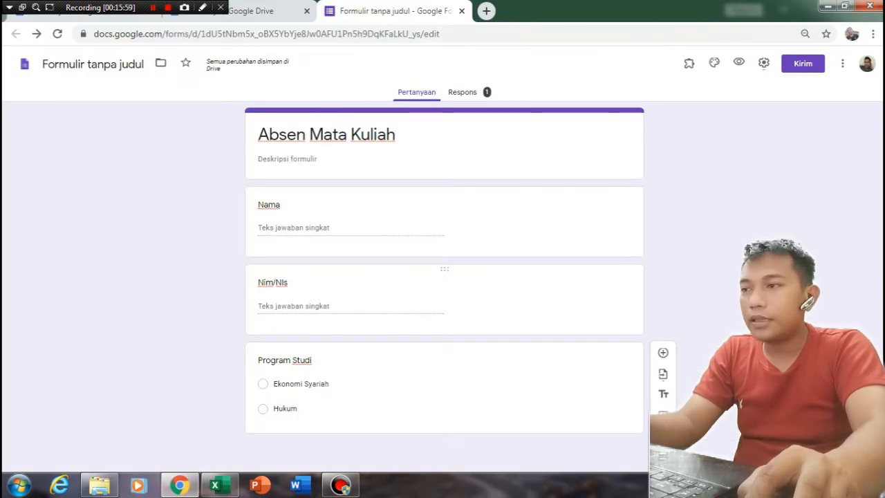
left_click(663, 456)
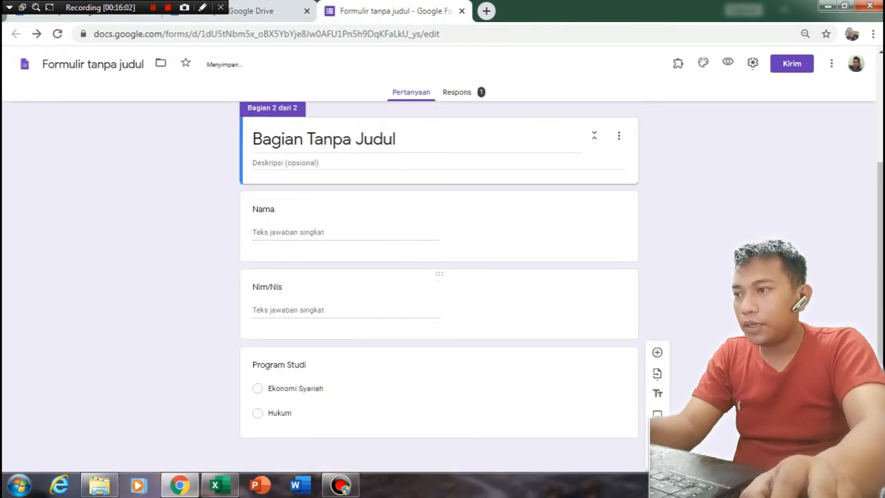
scroll(439, 301, "up", 3)
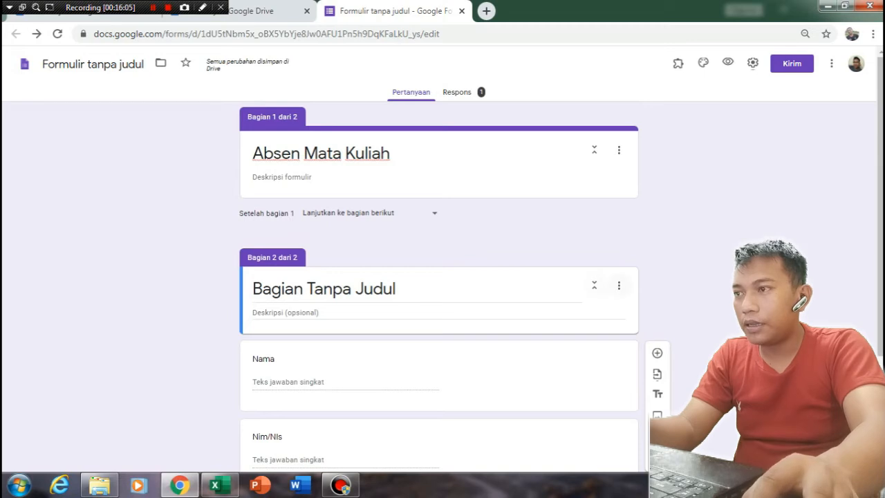
- Delete the untitled second section together with its questions, keeping only the Absen Mata Kuliah header
left_click(619, 285)
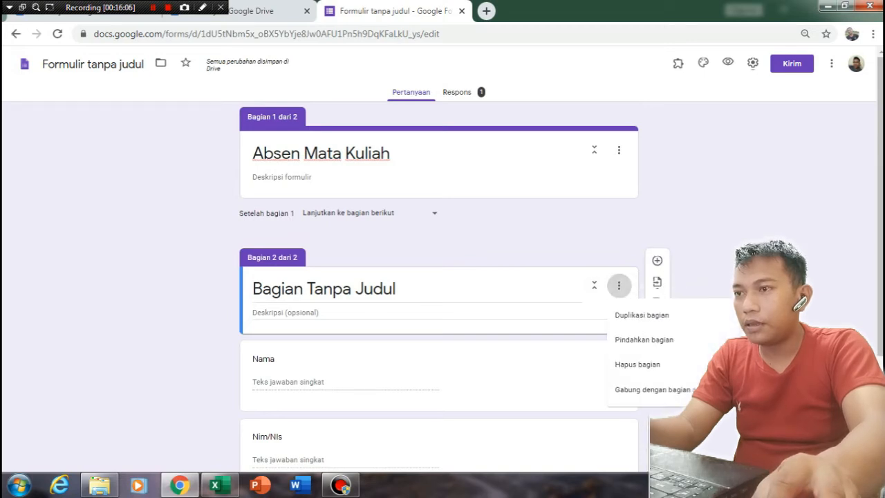
key("Escape")
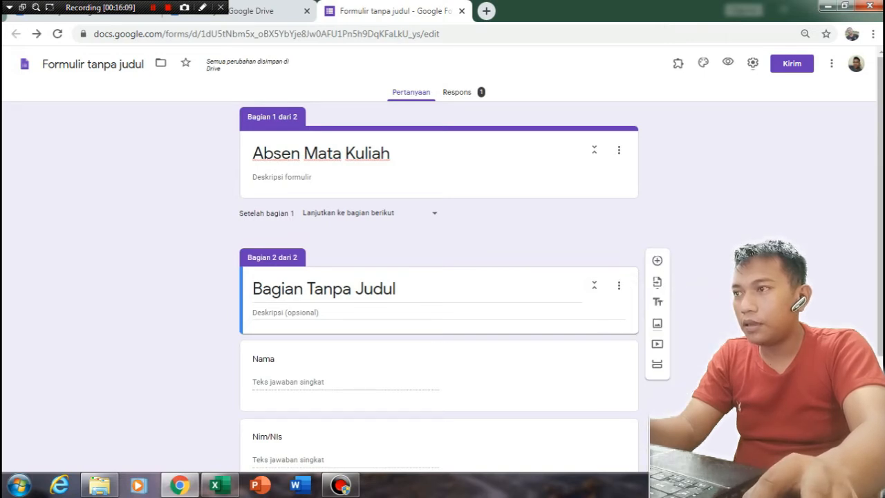
left_click(619, 285)
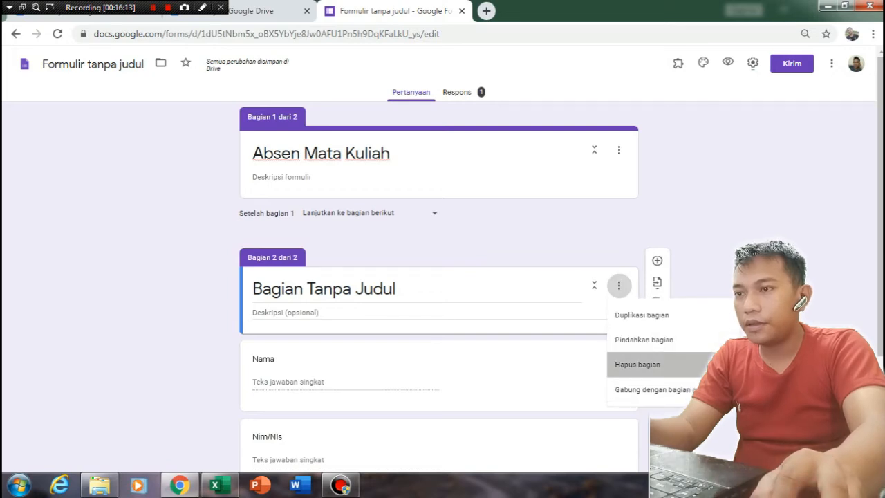
left_click(637, 364)
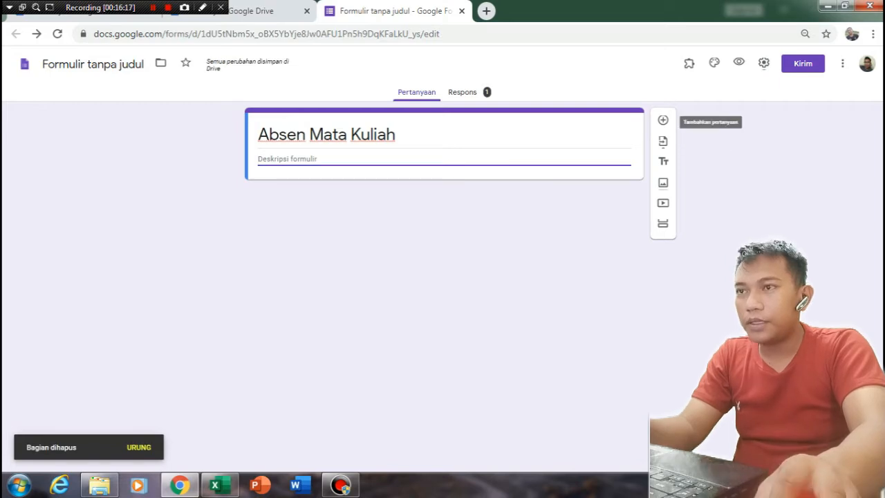
- Add two short-answer questions titled Nama and Nim below the Absen Mata Kuliah header
left_click(663, 120)
type("Nam")
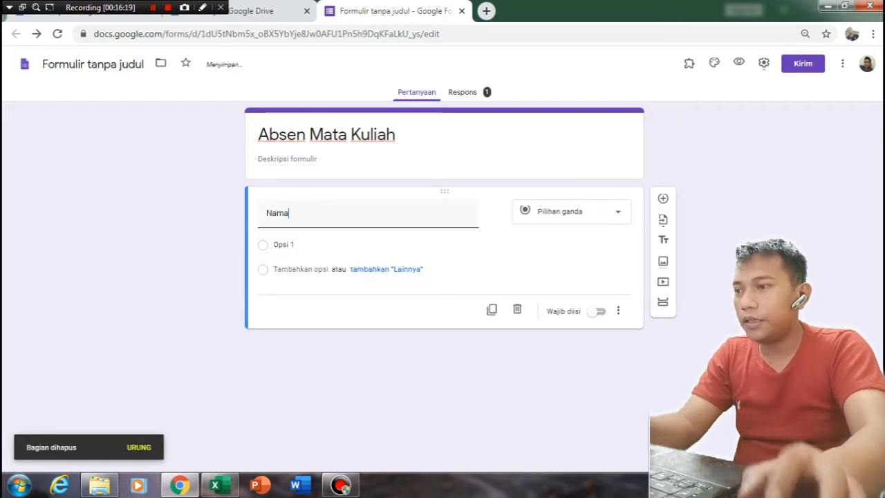
type("a")
left_click(663, 198)
type("Nim")
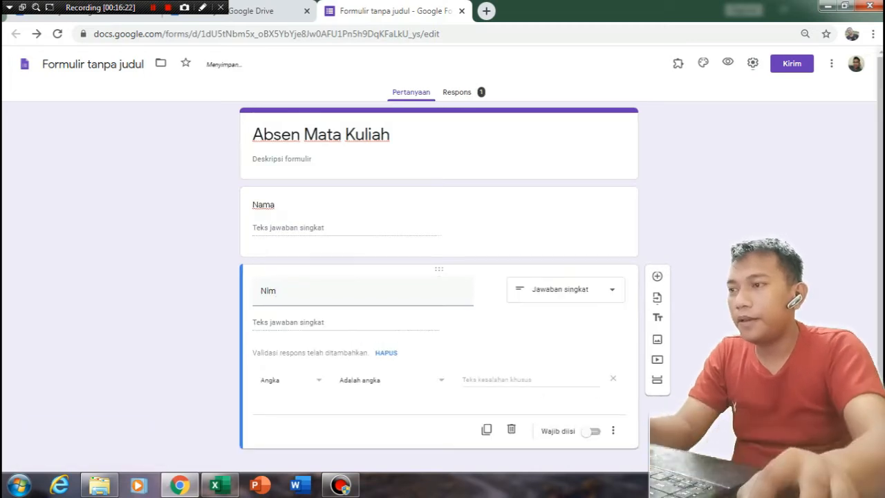
- Add a new question below the Nim question
left_click(663, 275)
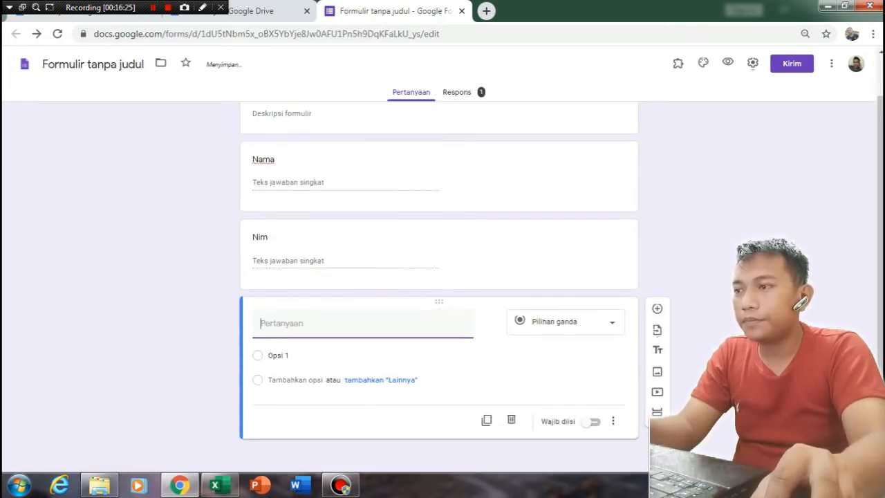
- Title the new question below Nim "Program Studi"
type("Program ")
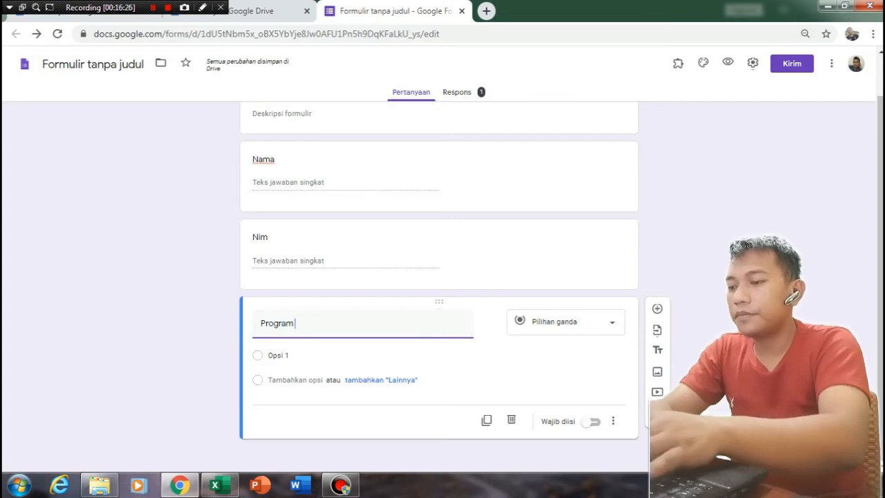
type("Syudi")
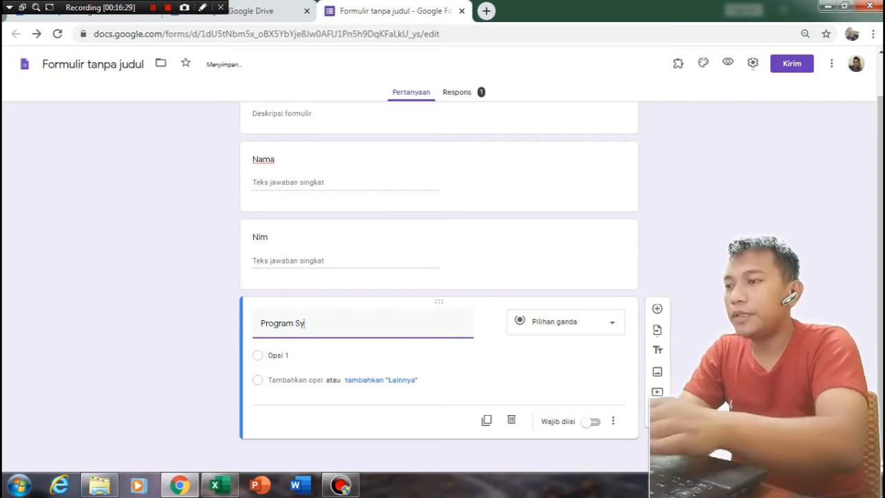
key("BackSpace")
type("tudi")
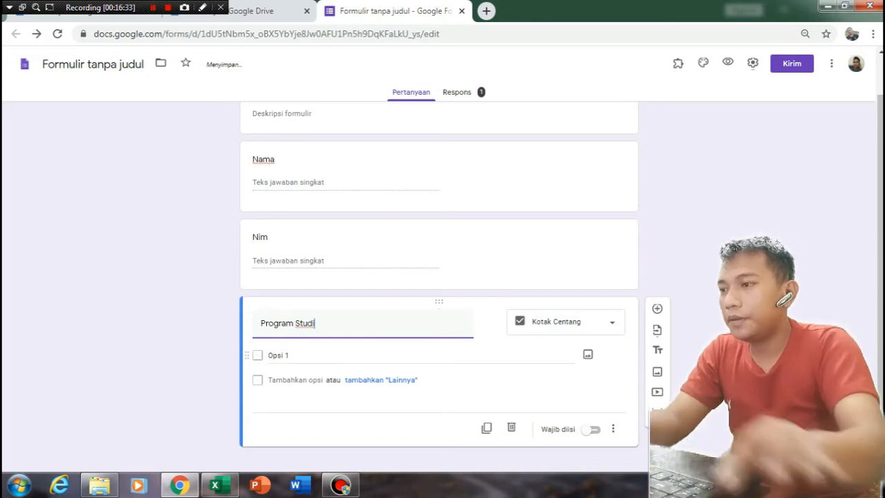
- Enter "Ekonomi Syariah" and "HUkum" as the two answer options of the Program Studi question
left_click(279, 355)
type("Ekon")
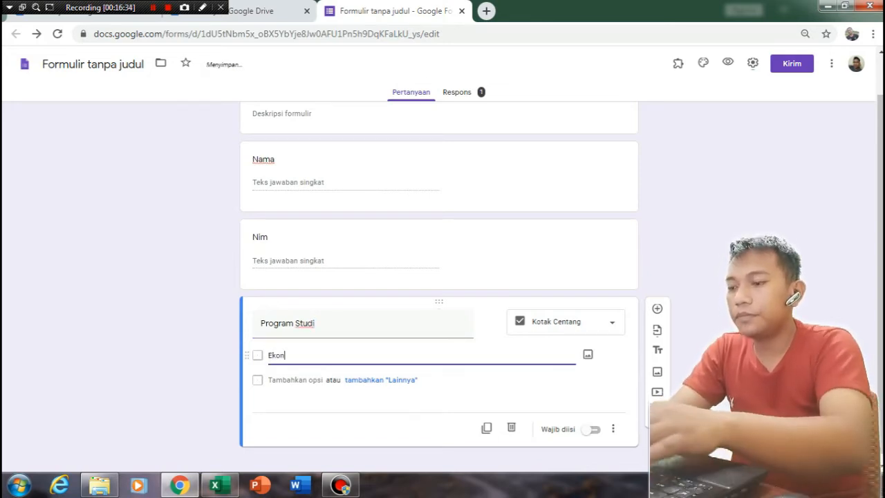
type("omi Syariah")
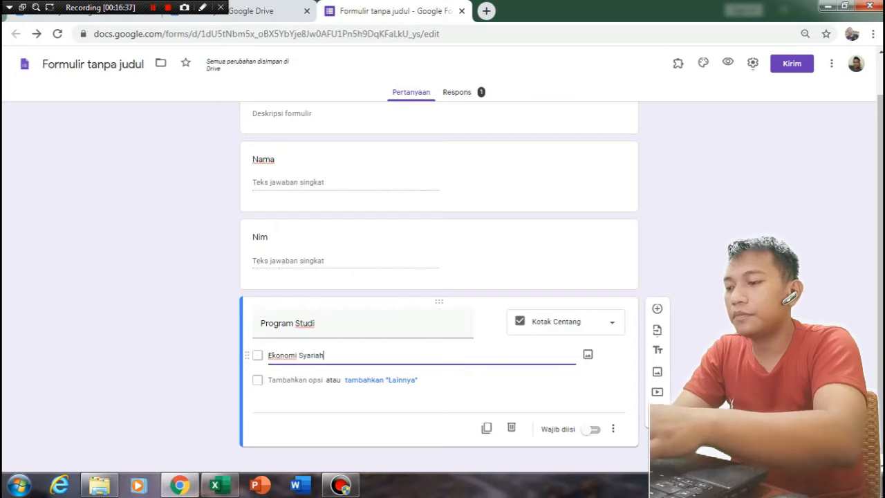
key("Return")
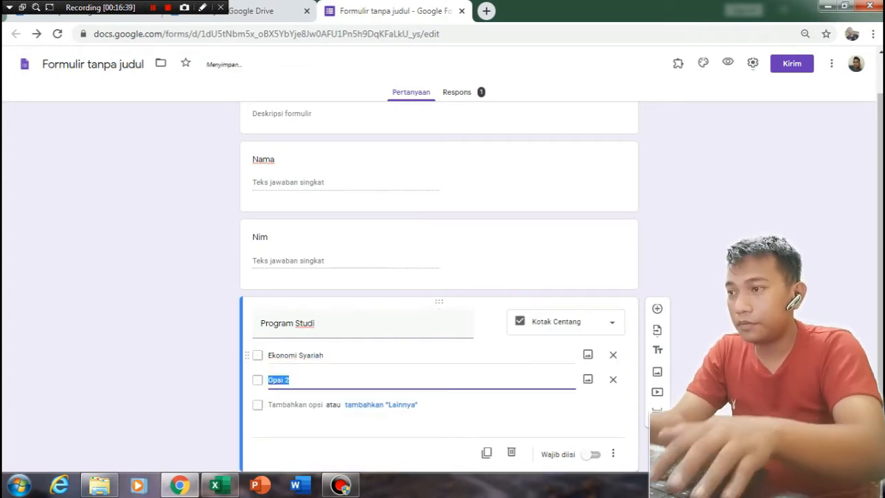
type("HUkum")
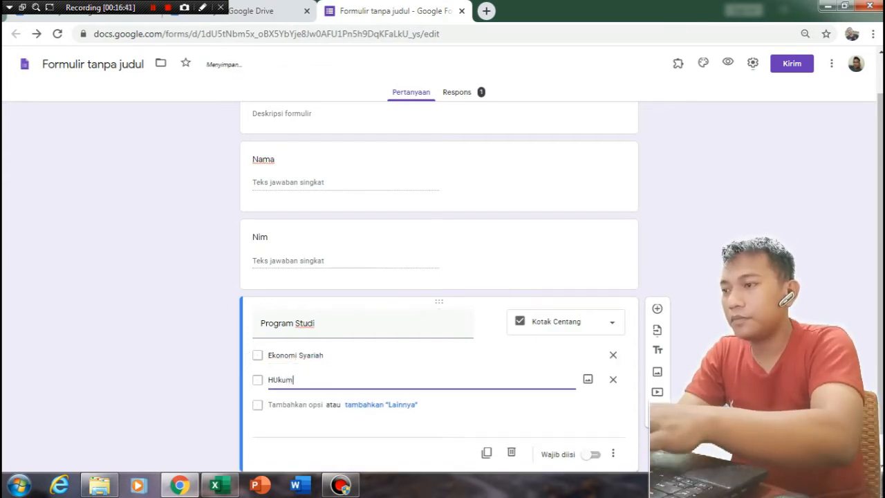
- Add a section after the Program Studi question, consult the structure table in Excel, and title the section "Semester"
left_click(450, 421)
scroll(450, 422, "down", 1)
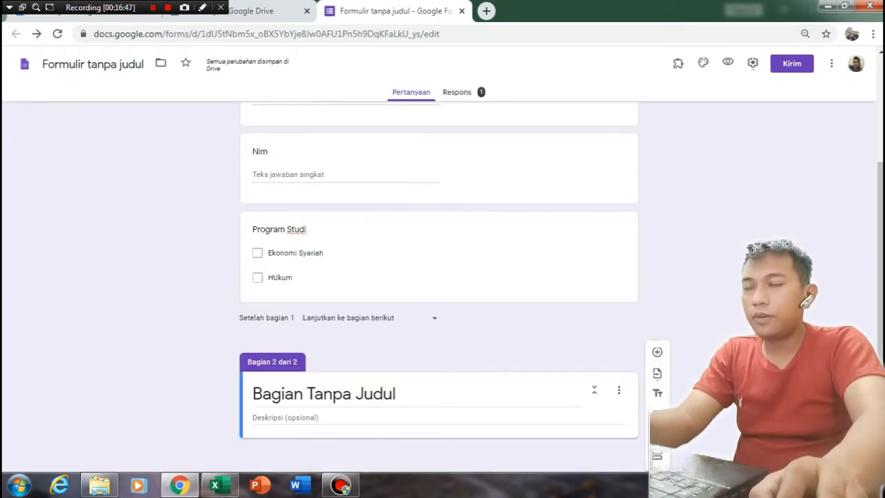
left_click(215, 485)
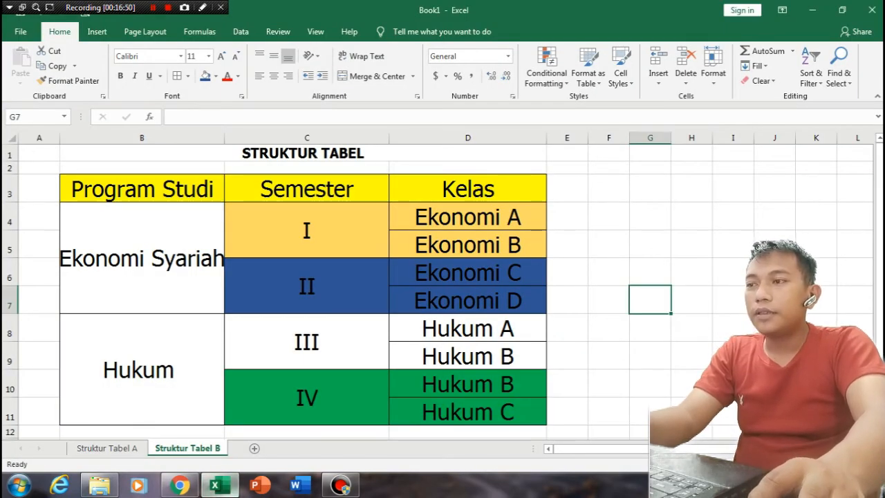
left_click(218, 485)
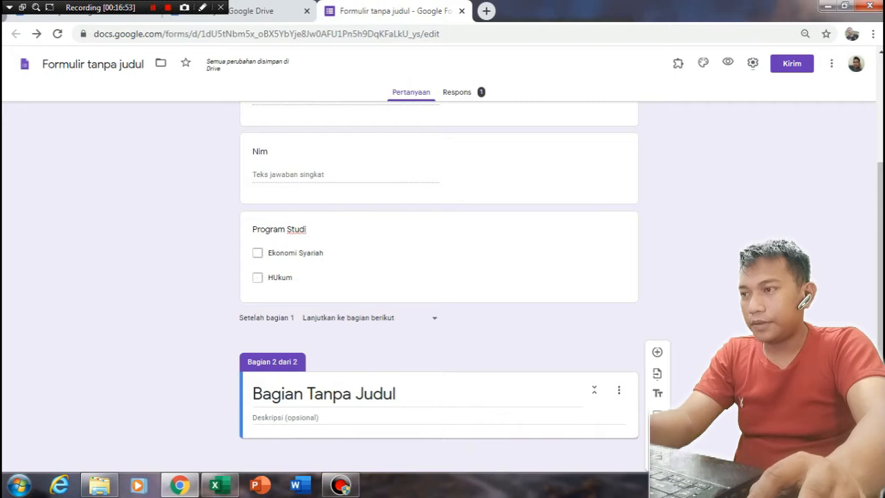
left_click(325, 393)
type("Semeste")
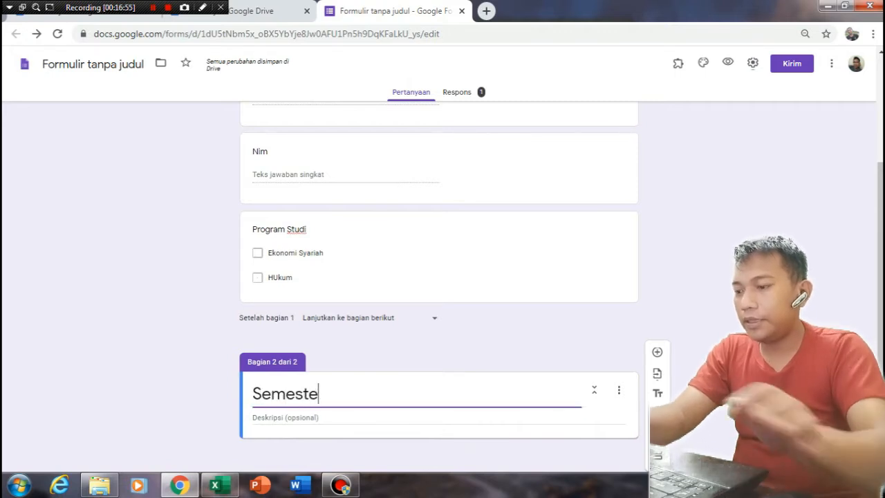
type("r")
- Add a multiple-choice question titled "Pilih Semester" to the Semester section
left_click(657, 352)
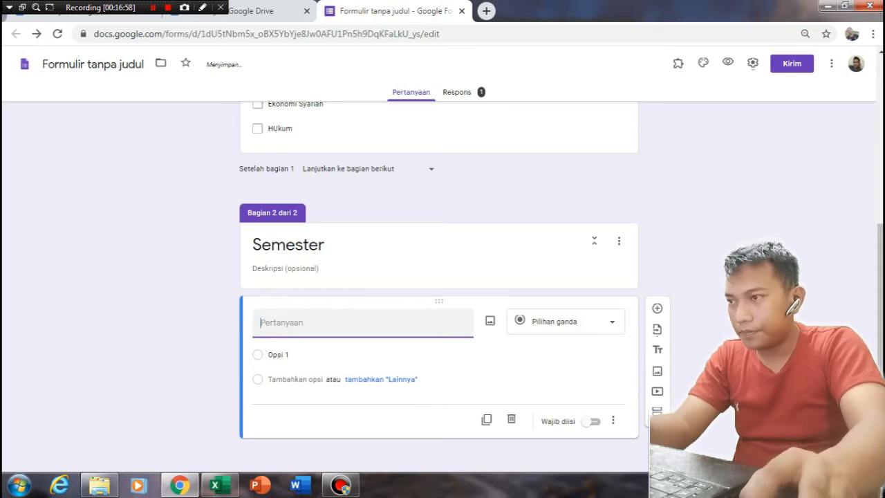
type("Pil")
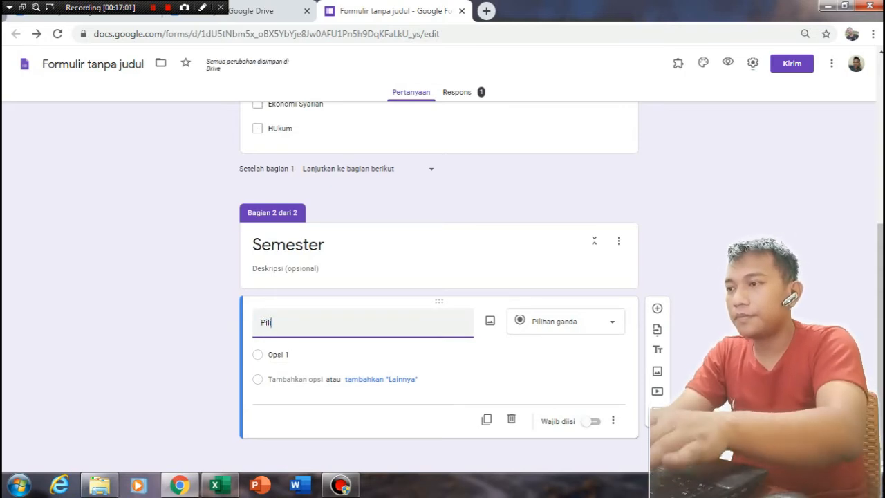
type("ih Semeste")
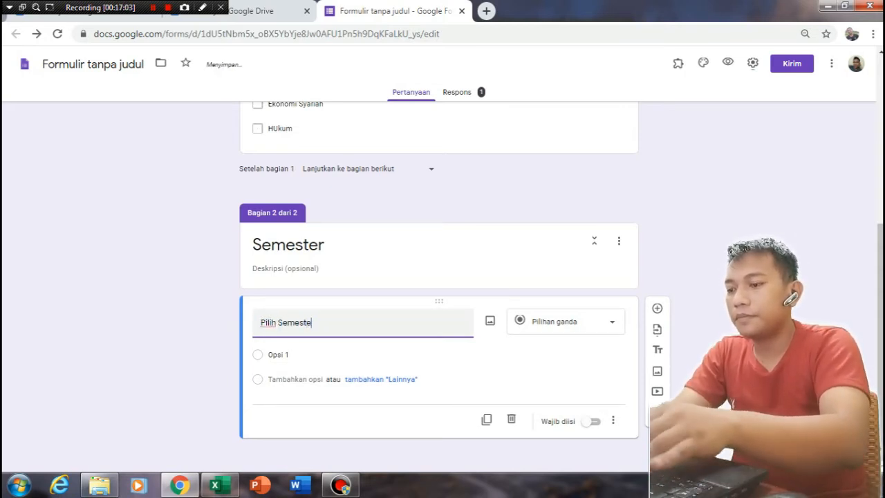
type("r")
key("Return")
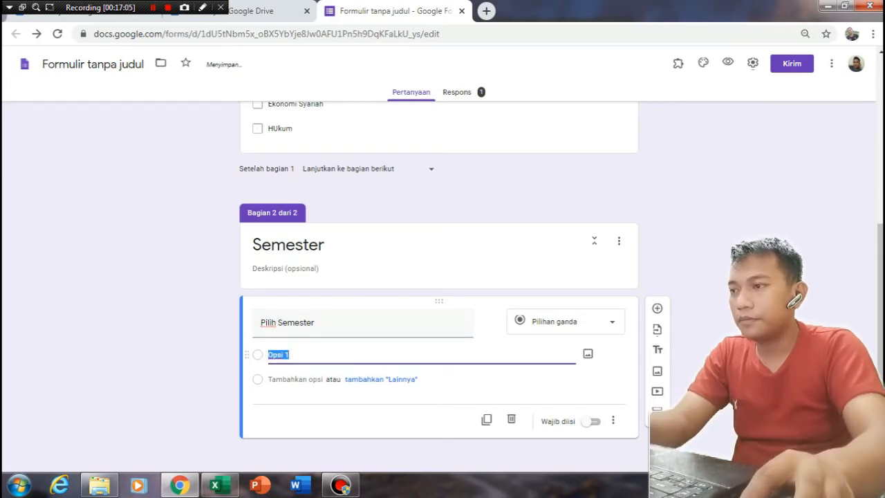
- Enter "Semeseter 1" and "Semester 2" as the answer options of the Pilih Semester question
type("1")
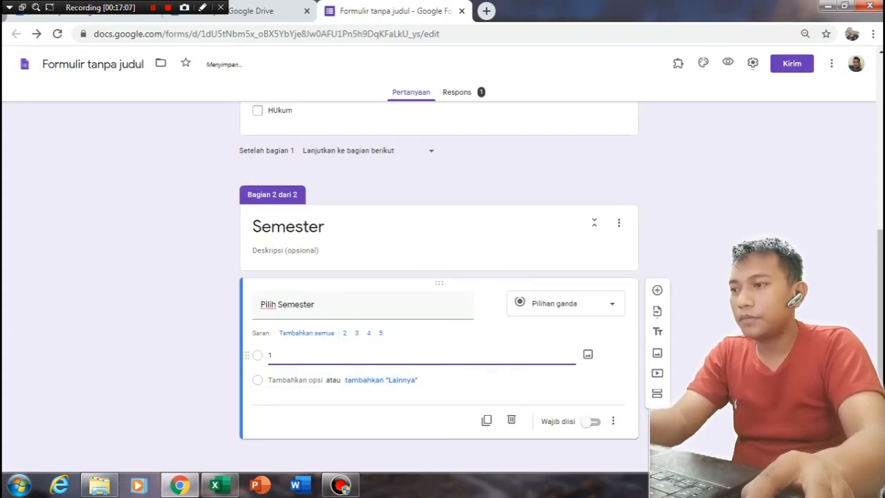
key("BackSpace")
type("Seme")
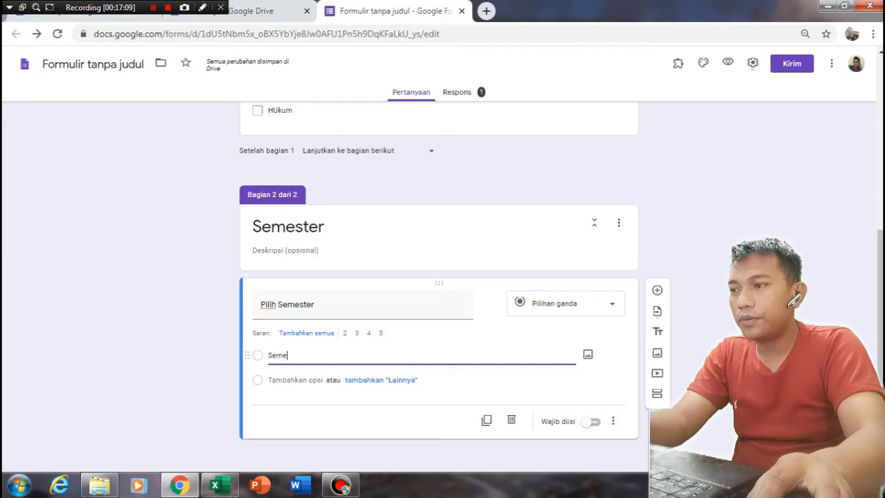
type("seter 1")
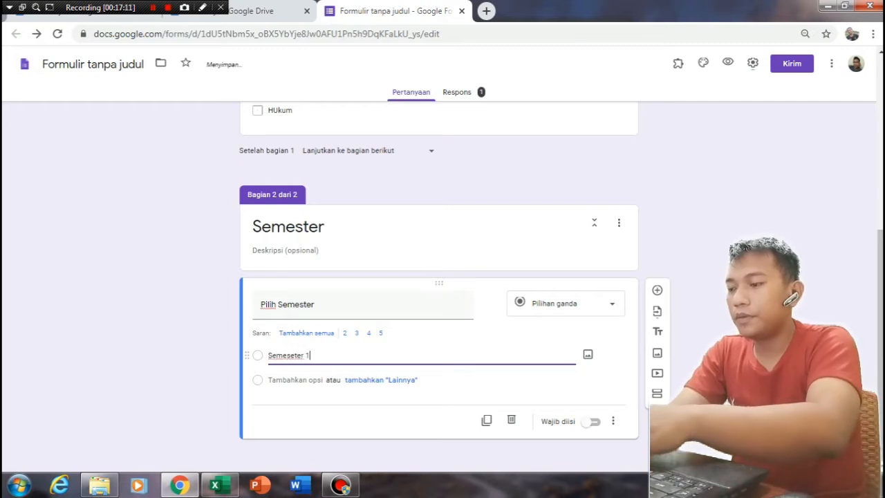
key("Return")
type("Semester 2")
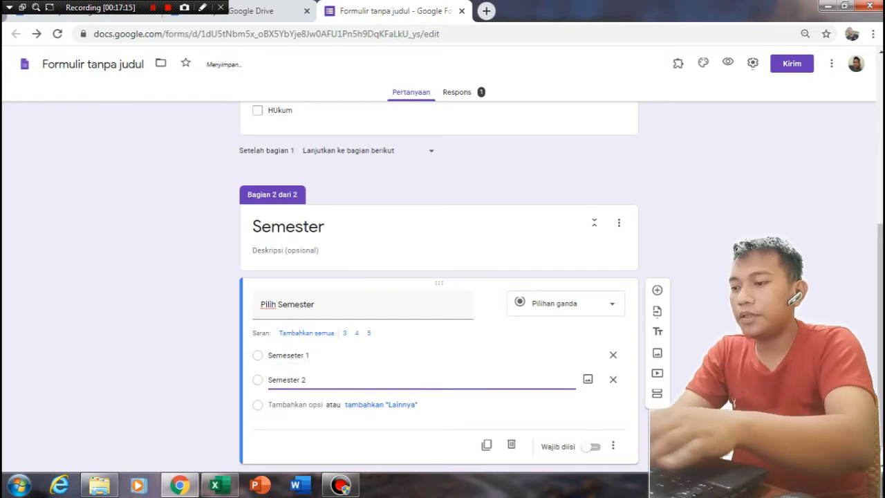
left_click(442, 420)
scroll(443, 421, "down", 1)
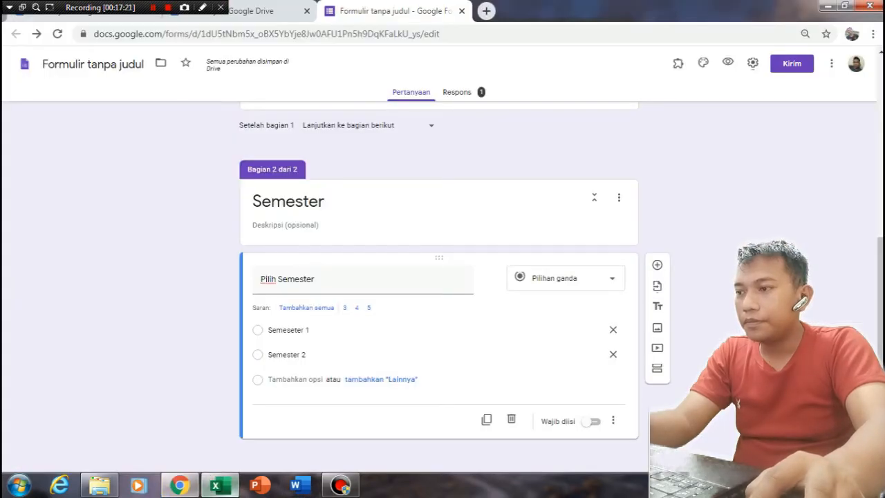
- Consult the Struktur Tabel B sheet in Excel, return to the form, and extend the second section's title to "Semester Ekonomi Syariah"
left_click(214, 485)
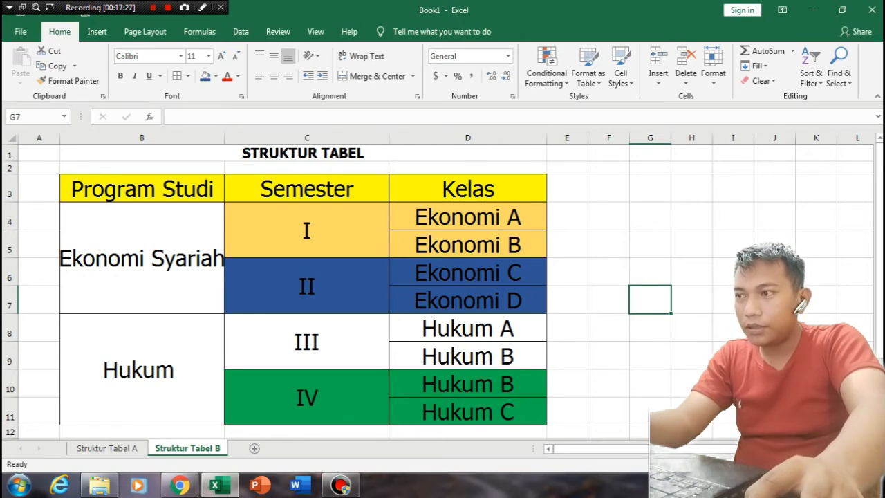
left_click(691, 244)
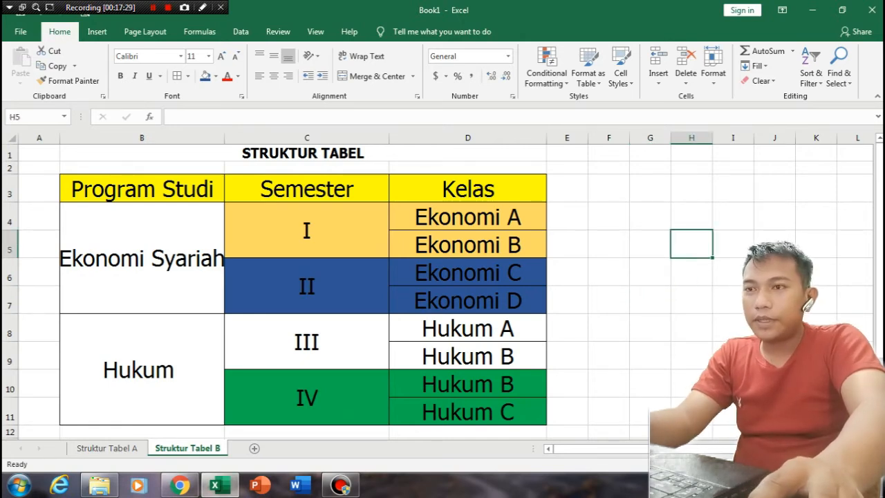
left_click(179, 485)
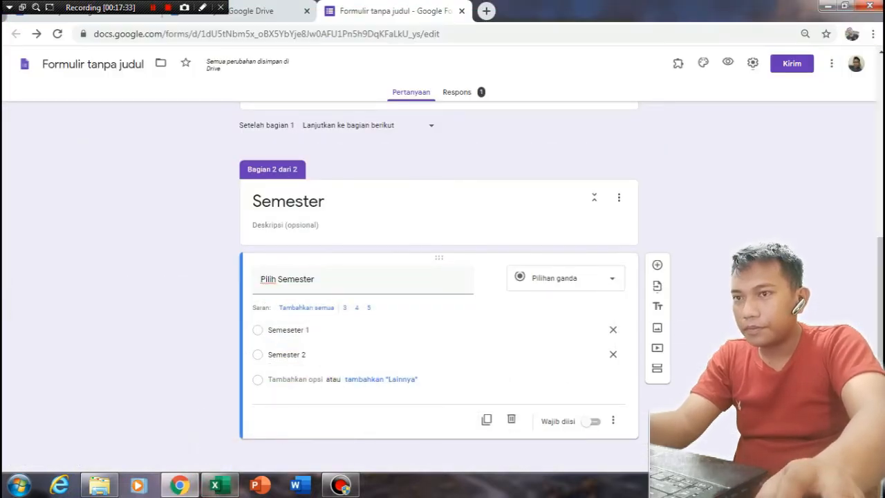
left_click(288, 201)
left_click(325, 276)
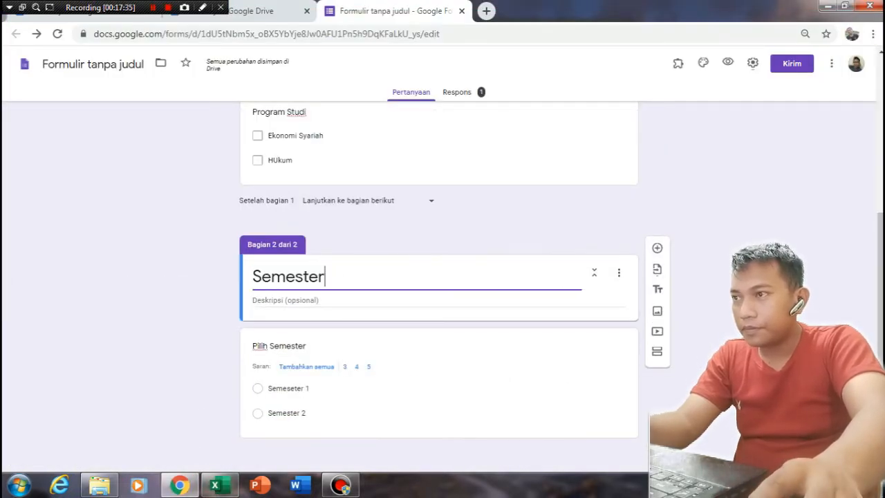
type("Ekom")
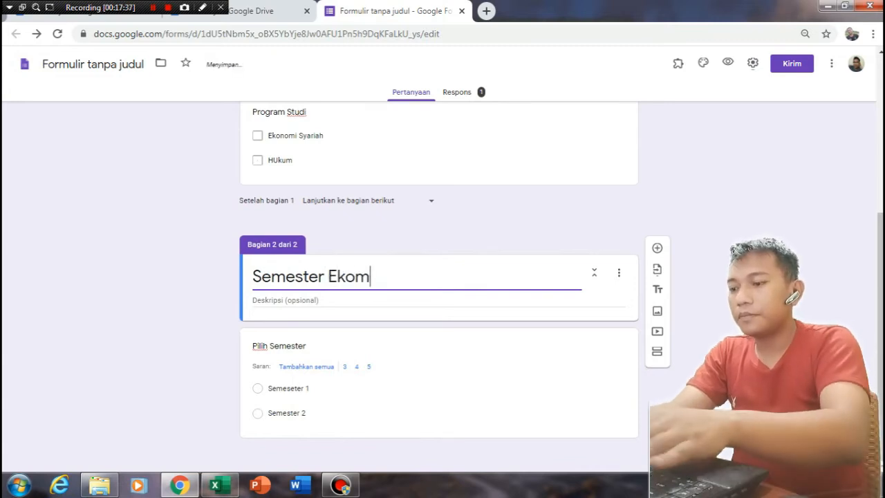
key("BackSpace")
type("nom")
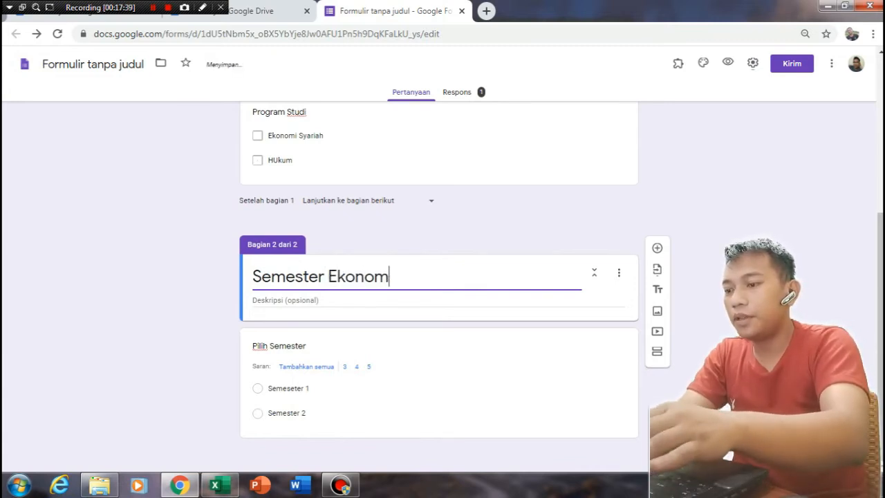
type("i Syariah")
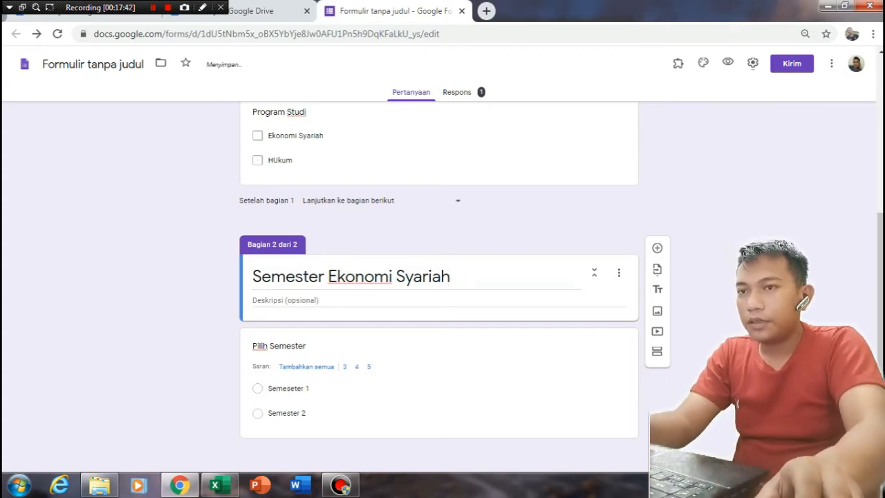
- Add a third section after the Pilih Semester question and title it "Semester Hukum"
left_click(586, 411)
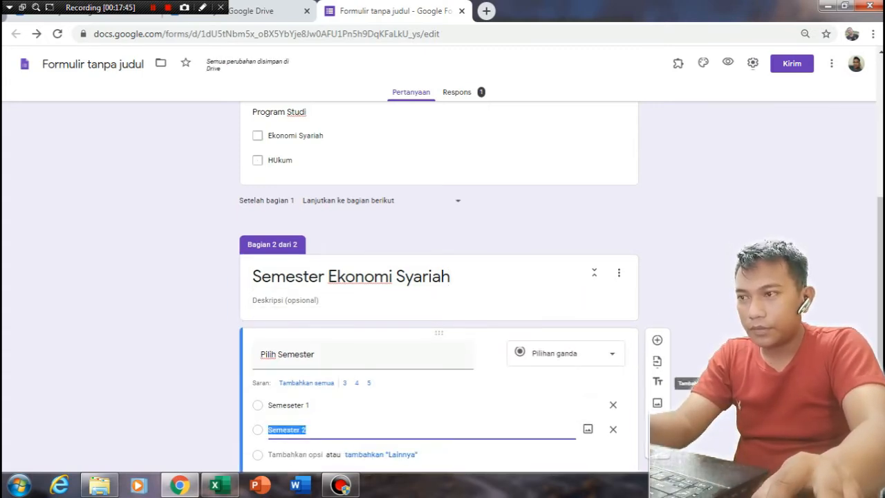
scroll(657, 382, "down", 2)
left_click(657, 368)
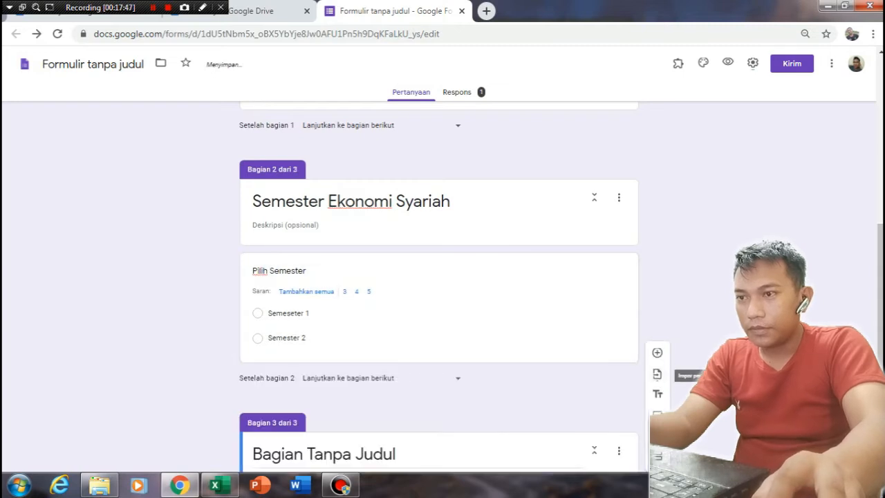
type("Se")
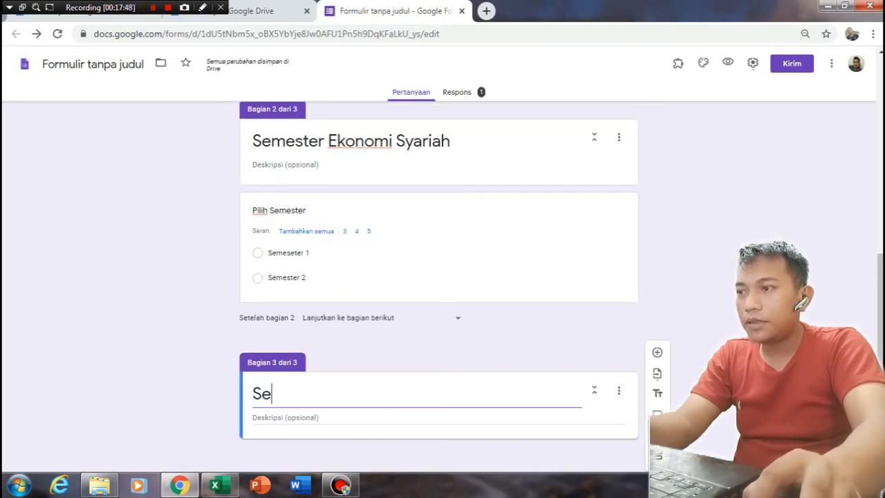
type("mester")
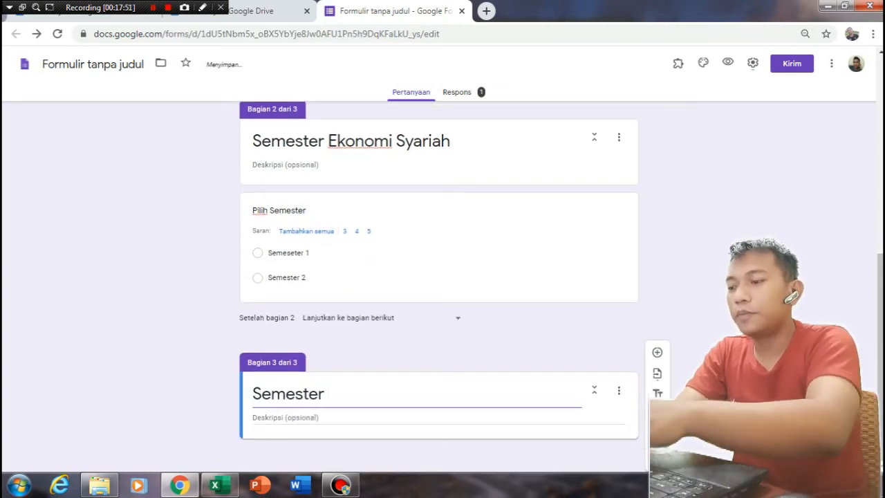
type(" Hukum")
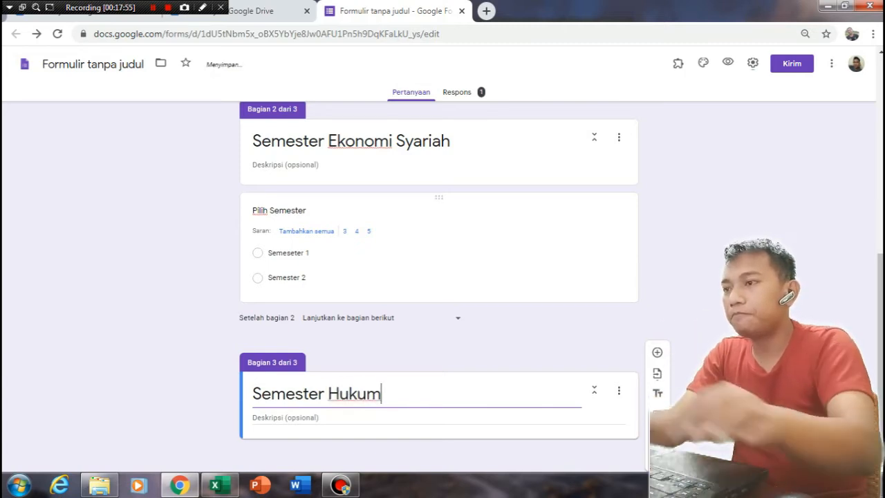
- Change the Pilih Semester options to Roman numerals, "Semeseter I" and "Semester II"
left_click(288, 253)
left_click(312, 194)
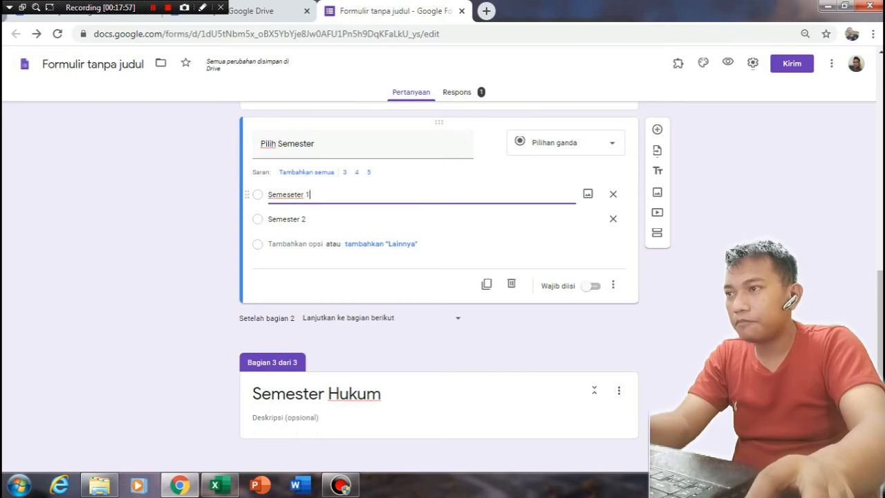
left_click(309, 219)
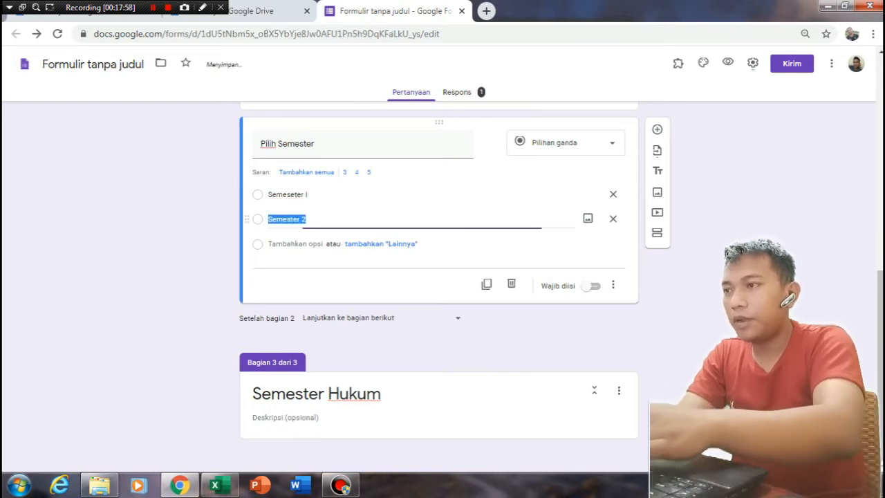
left_click(309, 219)
type("II")
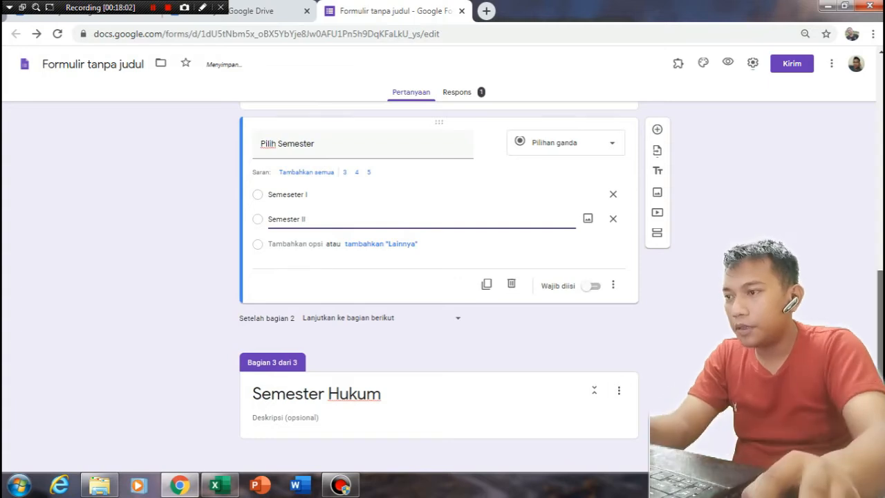
- Add a question titled "Pilih Semester" to the Semester Hukum section
left_click(355, 394)
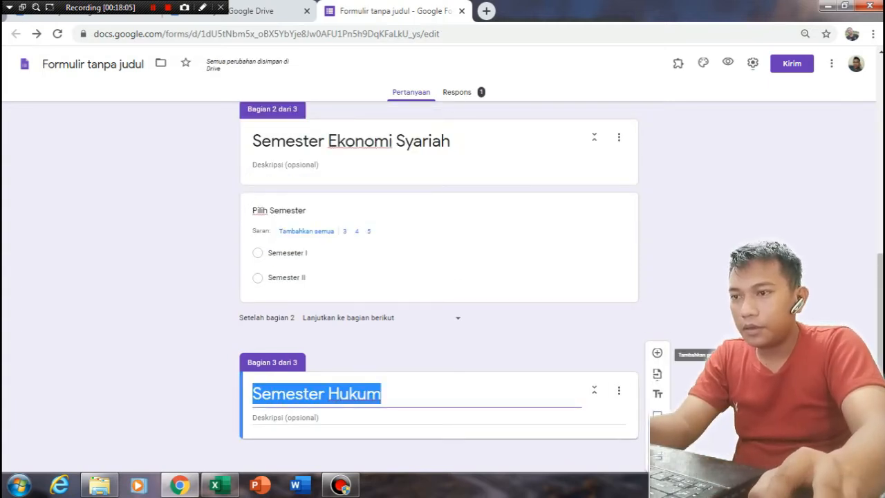
left_click(657, 352)
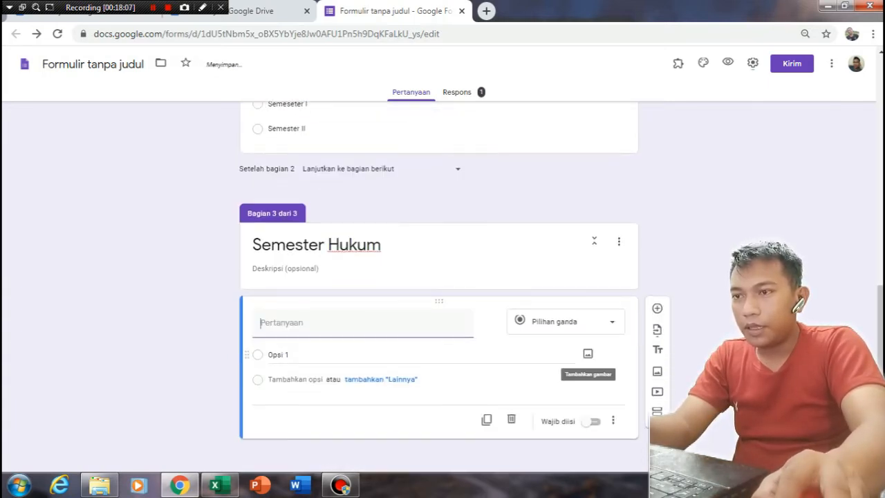
type("Pilih ")
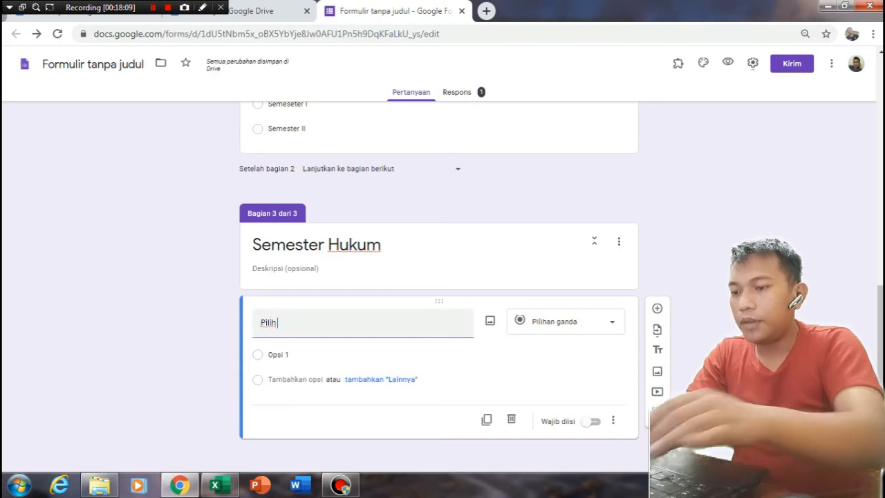
type("Semester")
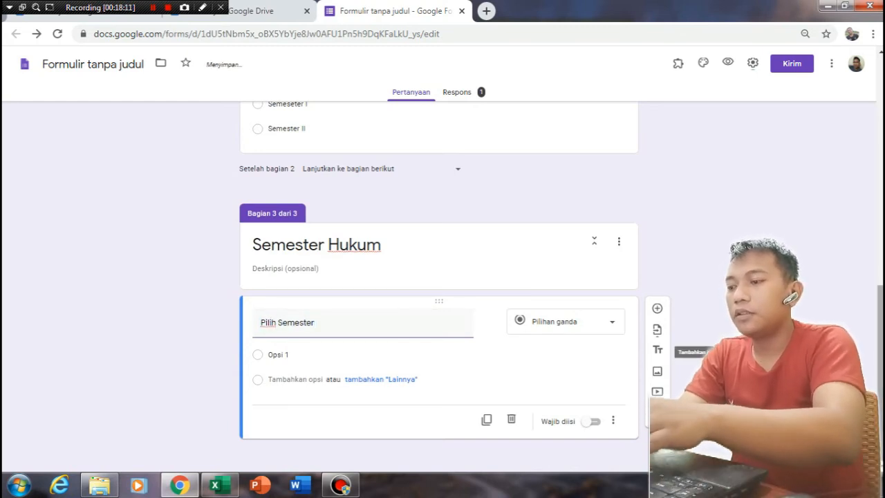
left_click(180, 485)
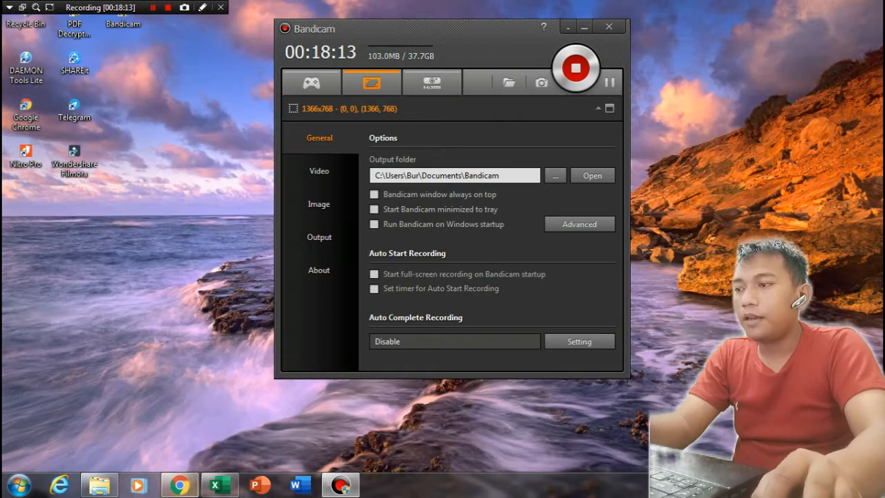
left_click(179, 485)
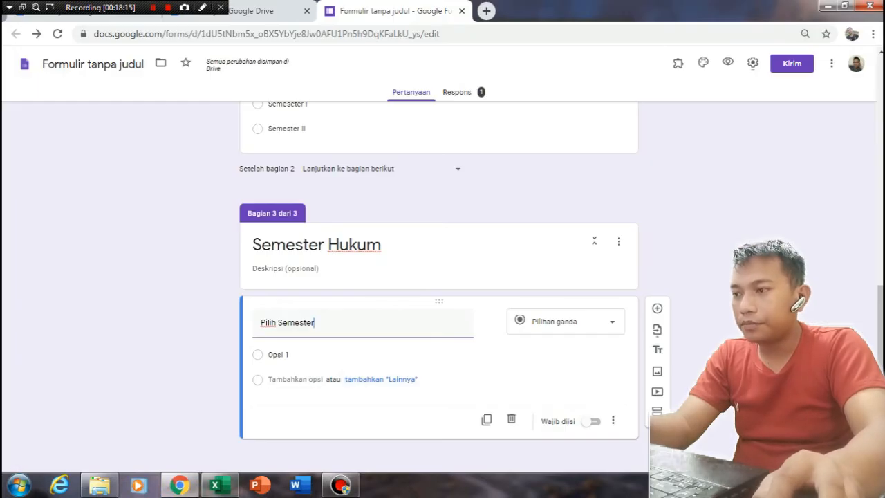
- Consult the Struktur Tabel B sheet in Excel, return to the form, and enter "Semester IV" and "Semester V" as the Hukum semester options
left_click(220, 485)
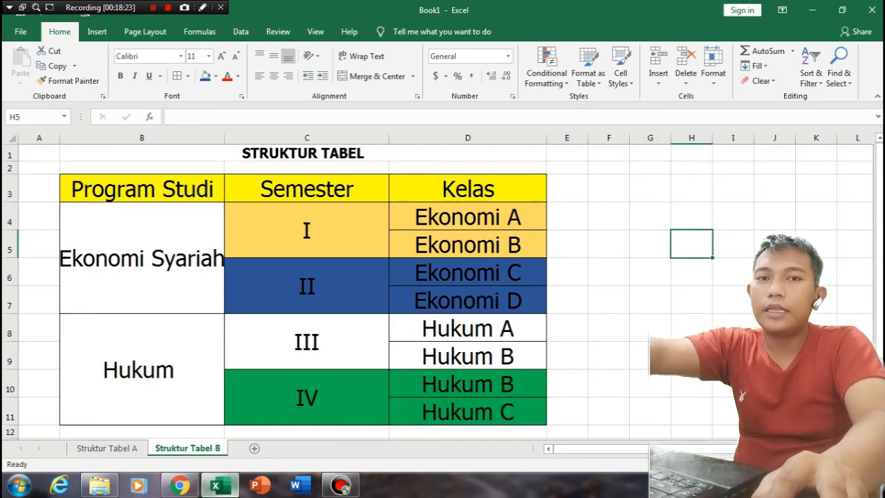
left_click(180, 484)
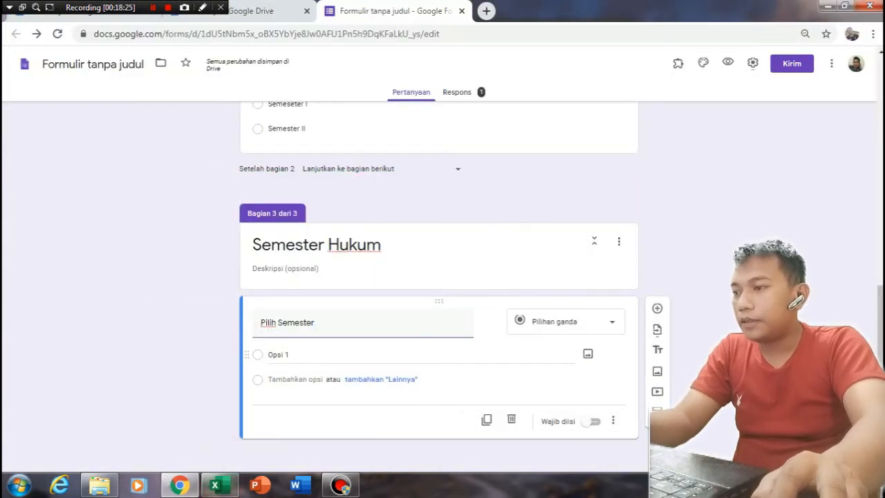
key("Return")
type("Seme")
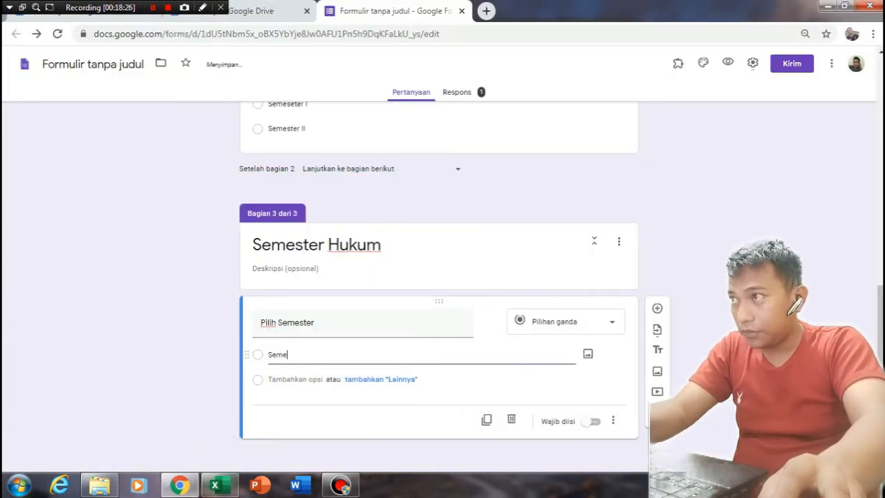
type("ster I")
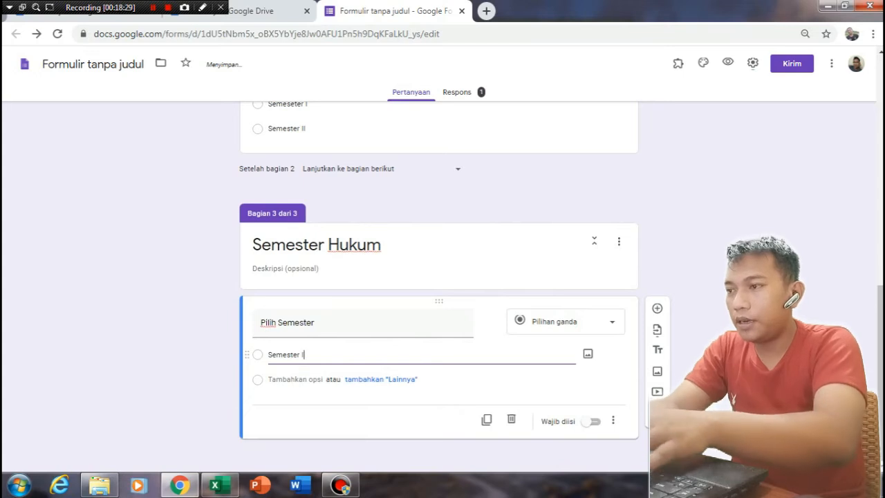
type("V")
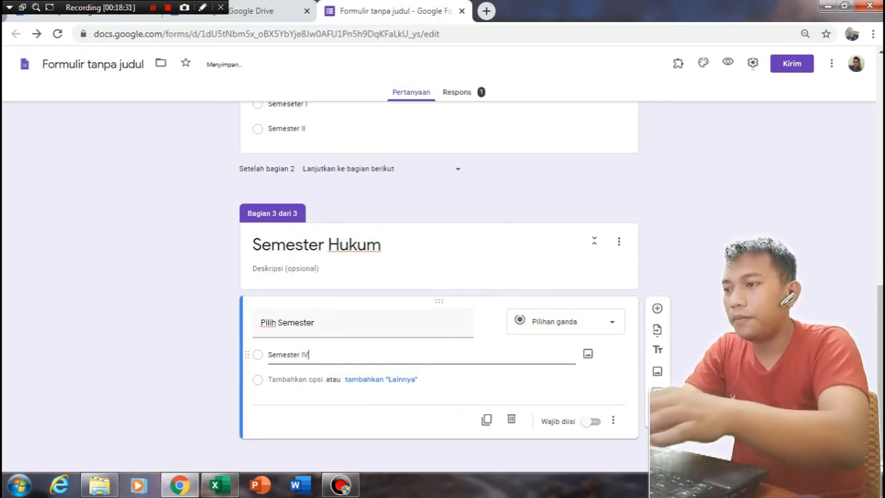
key("Return")
type("Semester V")
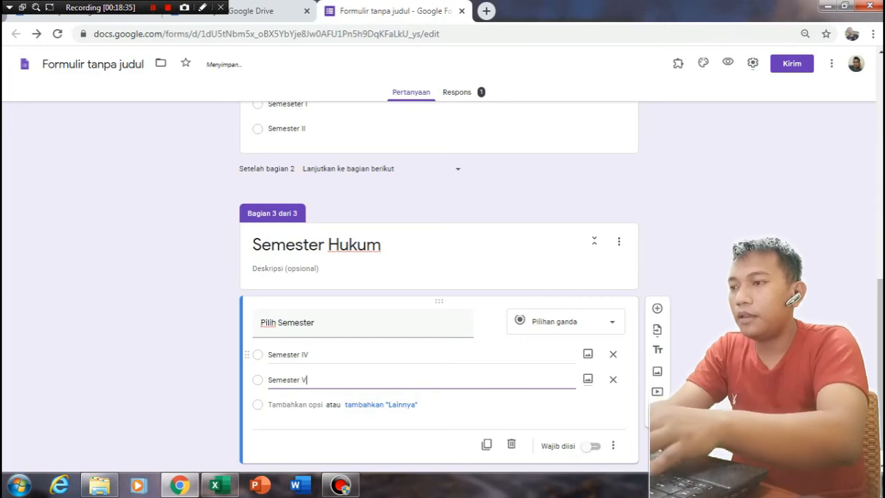
left_click(387, 420)
scroll(438, 286, "down", 1)
scroll(438, 287, "up", 1)
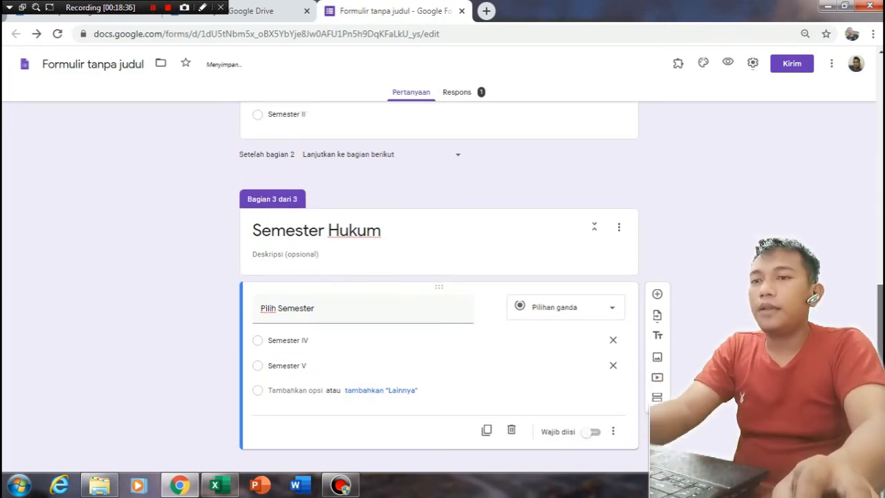
scroll(439, 287, "up", 1)
scroll(439, 286, "down", 1)
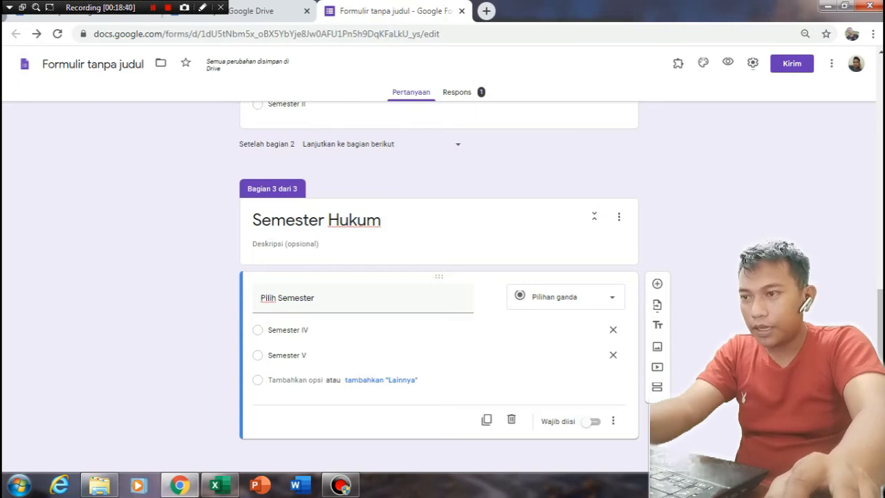
- Check the structure table in Excel, then add a fourth section to the form and title it "Kelas Untuk"
left_click(215, 485)
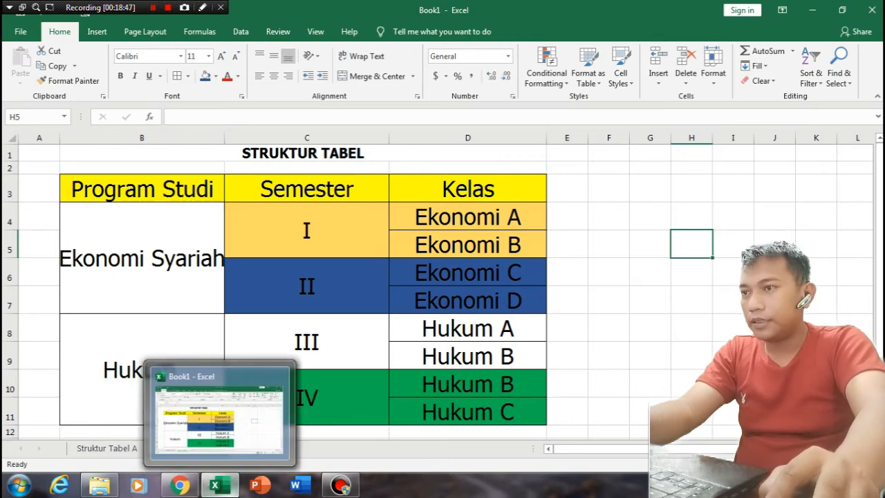
left_click(220, 485)
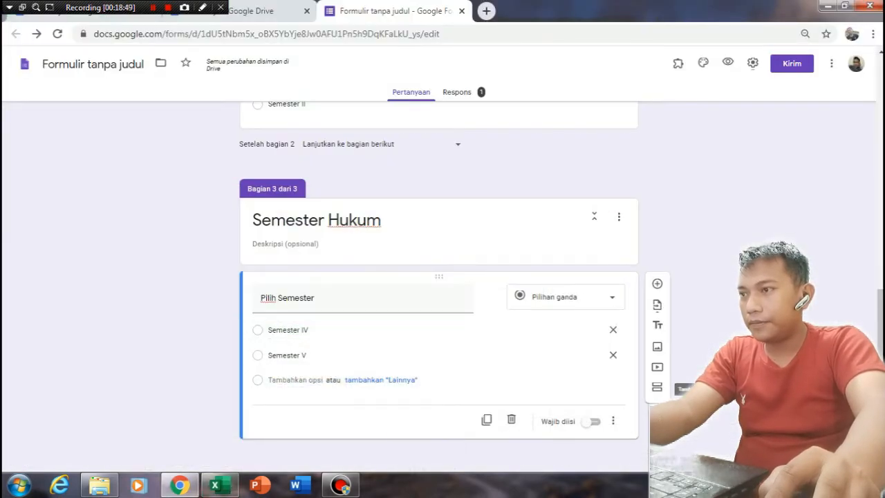
left_click(656, 387)
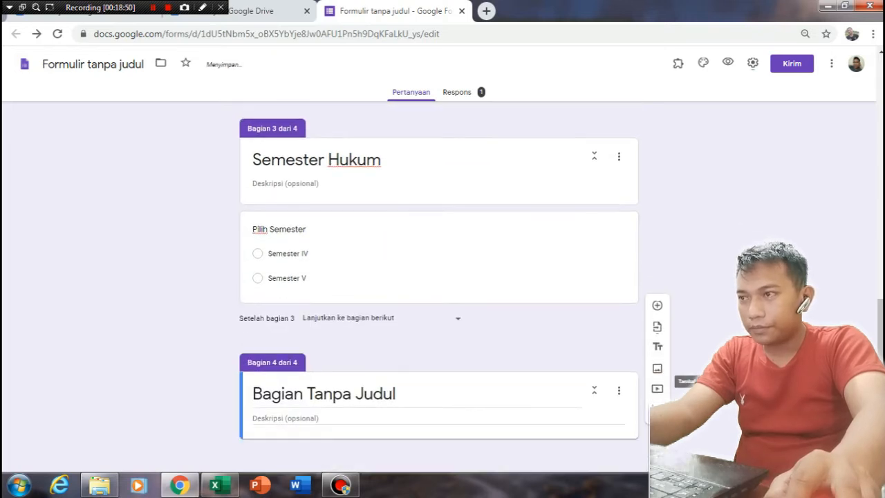
left_click(325, 394)
type("Kel")
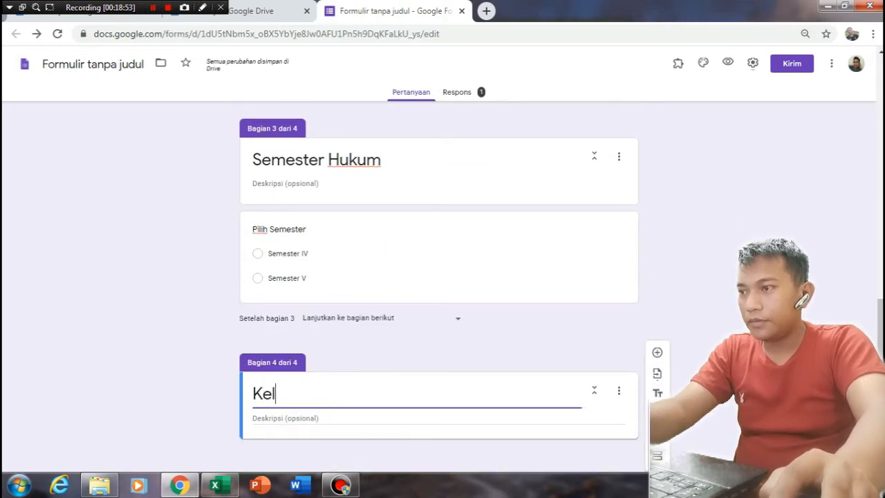
type("as Untuk")
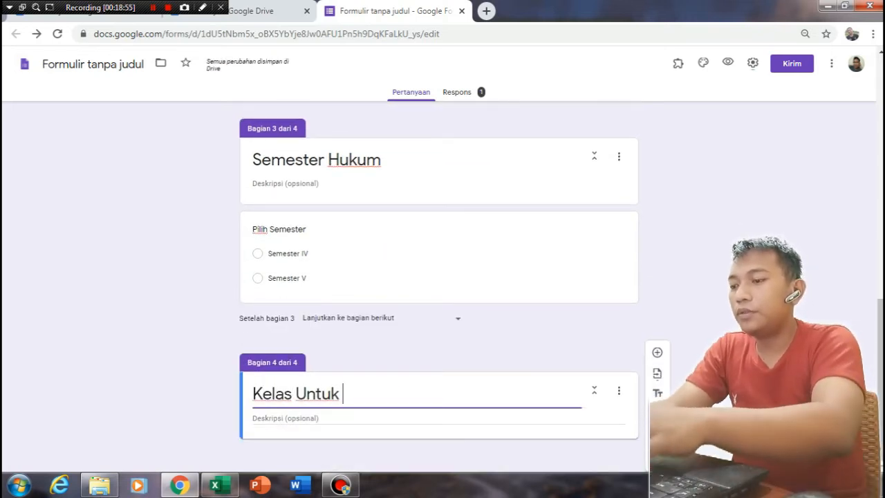
- Consult the structure table in Excel again and change the fourth section's title to "Kelas Semester I ES"
left_click(179, 484)
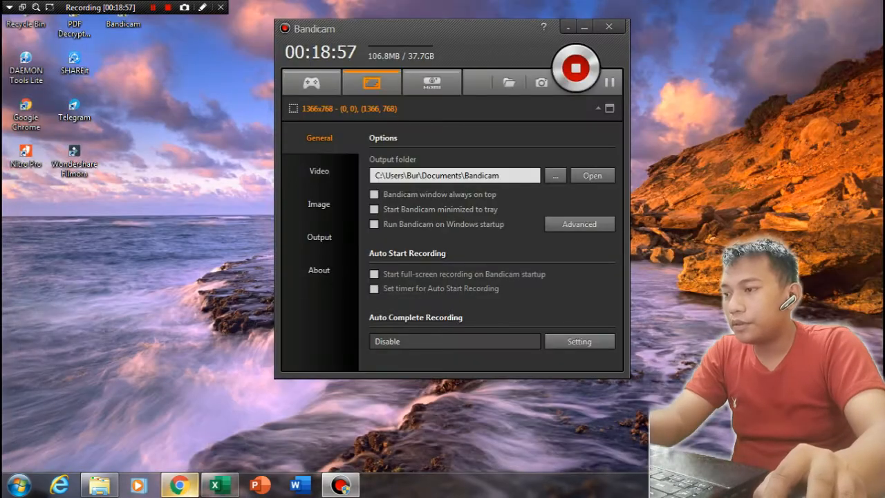
left_click(179, 485)
left_click(219, 484)
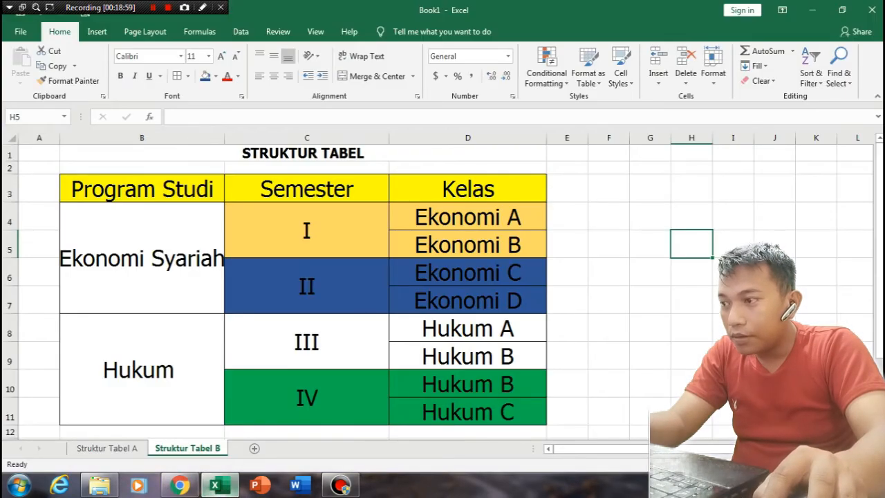
left_click(218, 486)
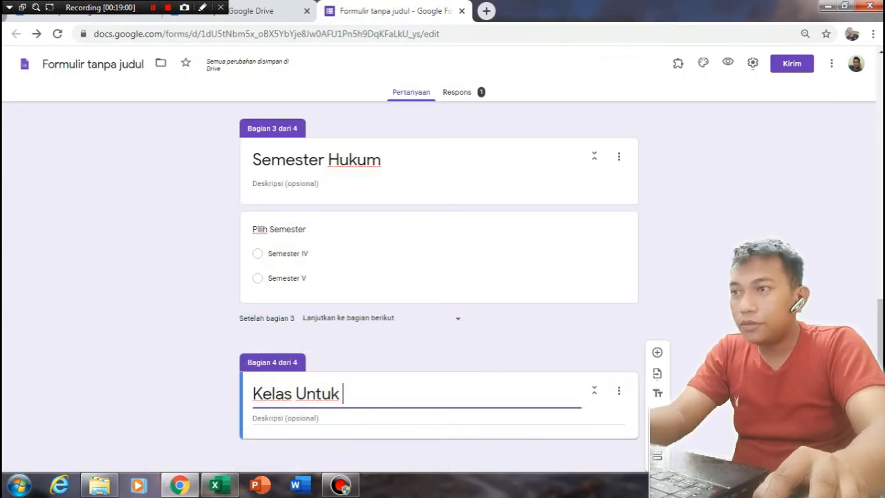
key("shift+Left")
key("shift+Left")
key("shift+Left")
key("shift+Left")
key("shift+Left")
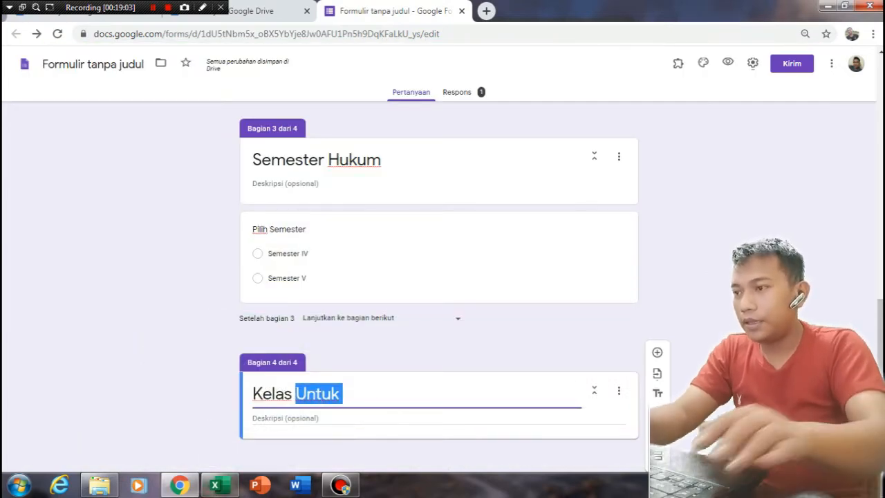
type("Se")
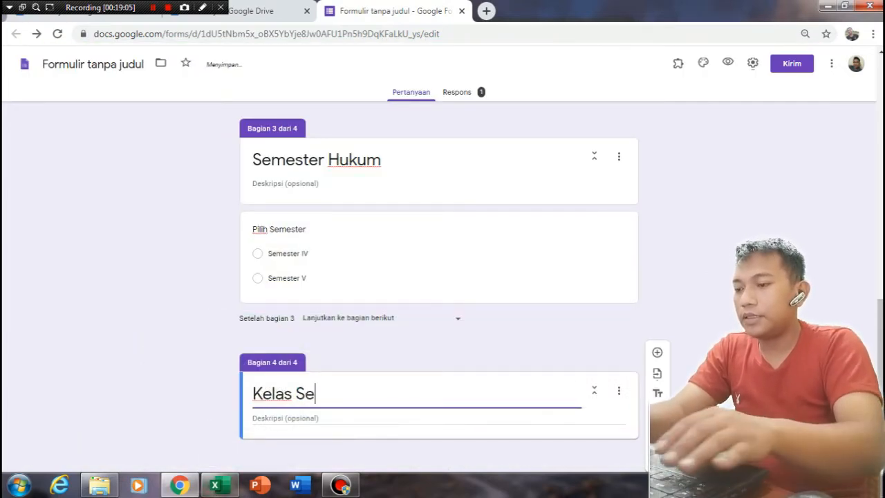
type("mester I ")
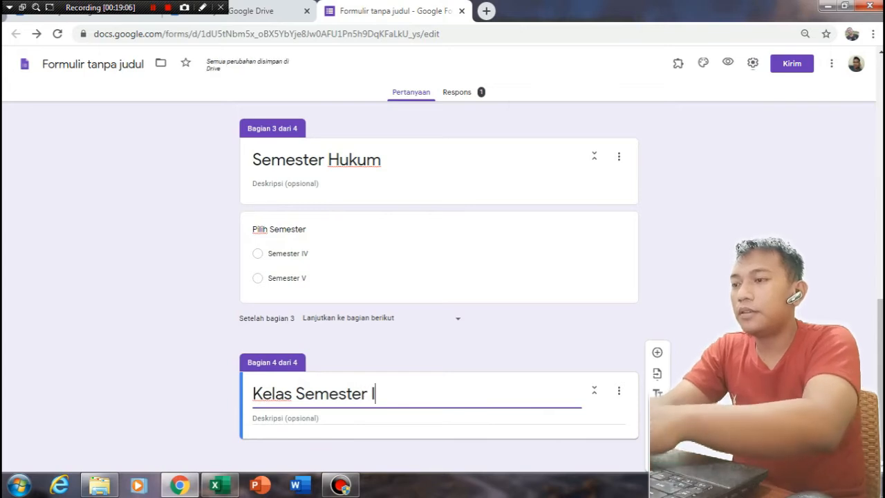
type("ES")
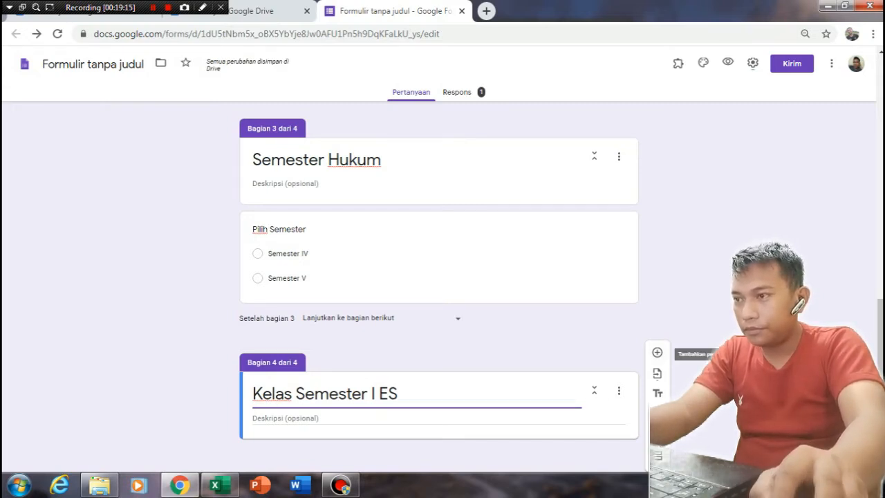
- Add a question to the Kelas Semester I ES section, check the semester I classes in Excel, and title the question "Pilih Kelas"
left_click(657, 353)
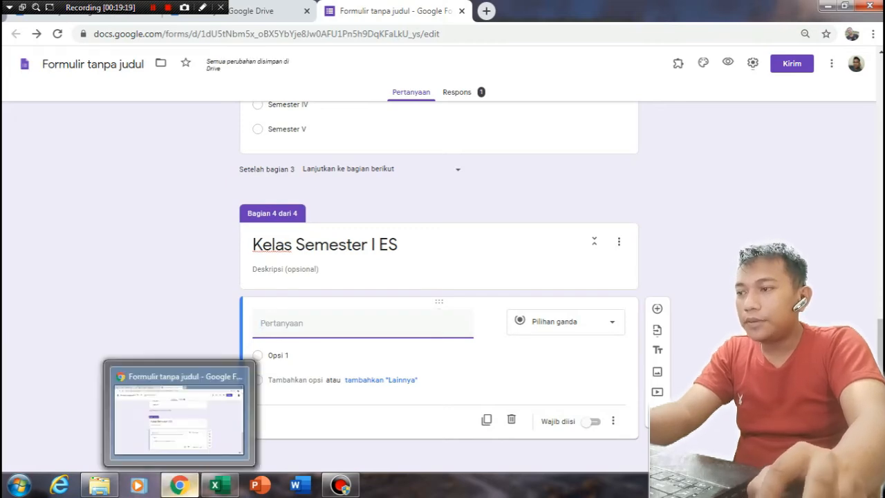
left_click(215, 485)
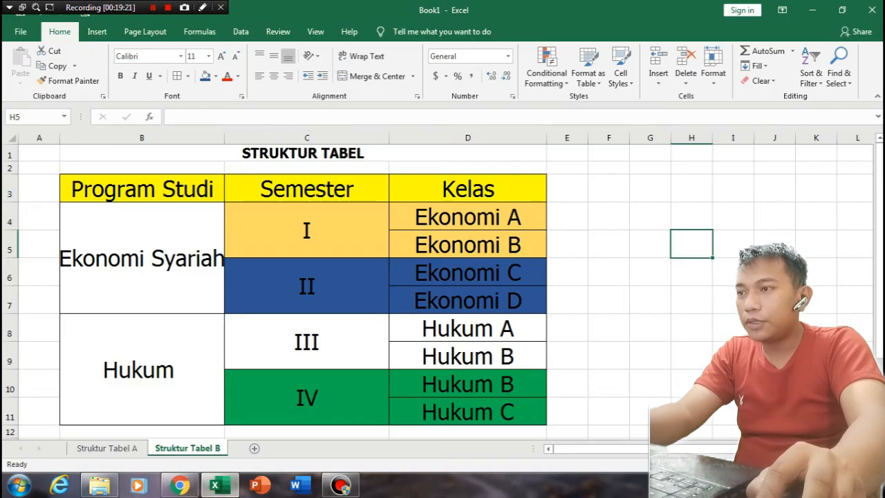
left_click(468, 216)
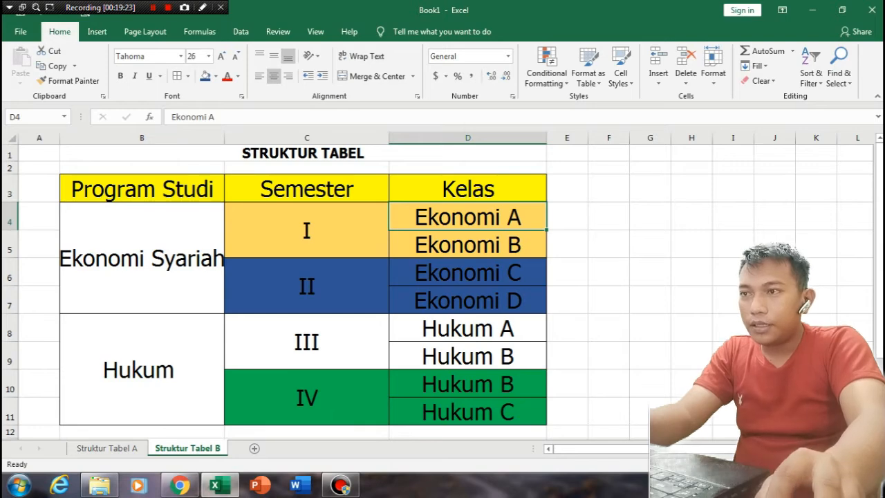
left_click_drag(467, 216, 467, 245)
left_click(220, 485)
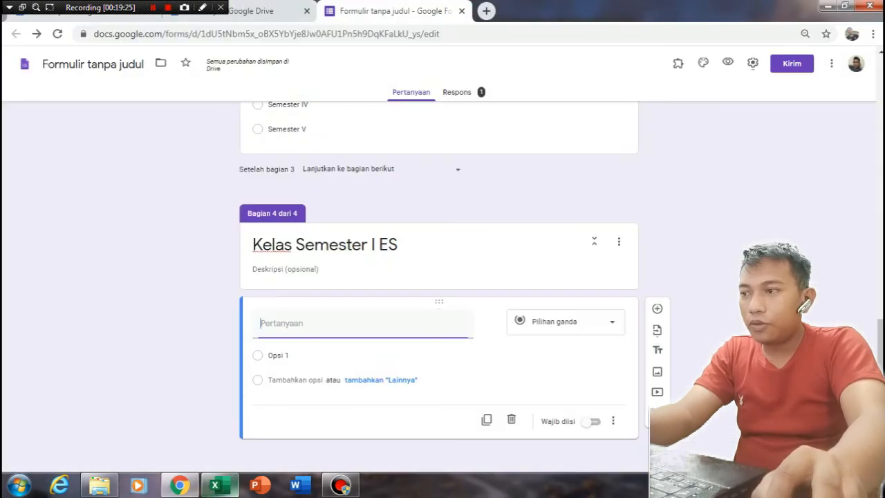
type("E")
key("BackSpace")
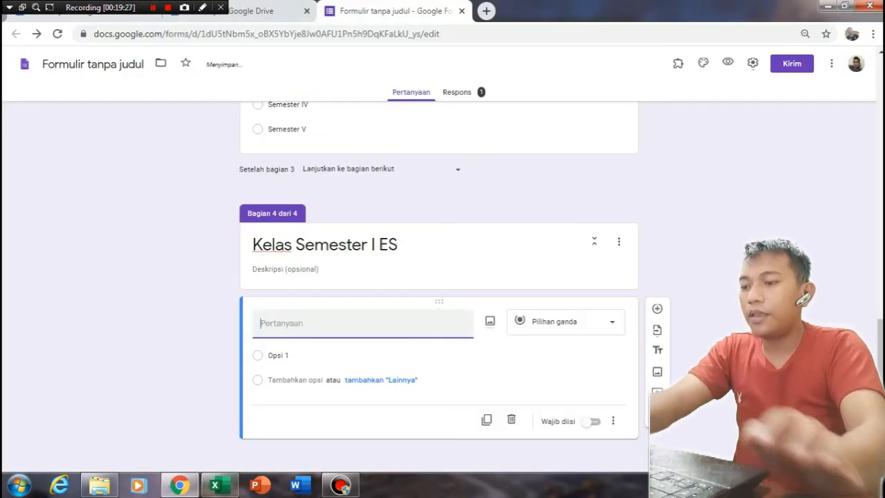
type("Pilih Kelas")
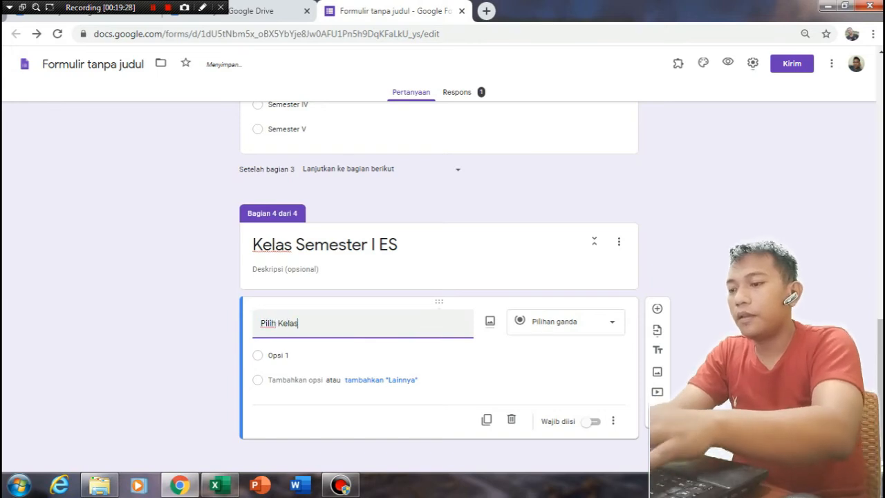
- Enter "Ekonomi A" and "Ekonomi B" as the options of the Pilih Kelas question in the Kelas Semester I ES section
key("Tab")
key("Tab")
type("E")
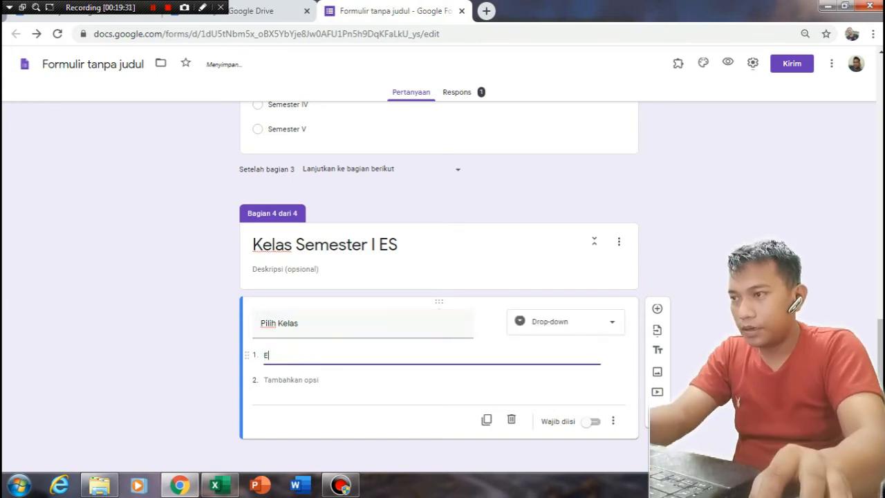
type("konomi A")
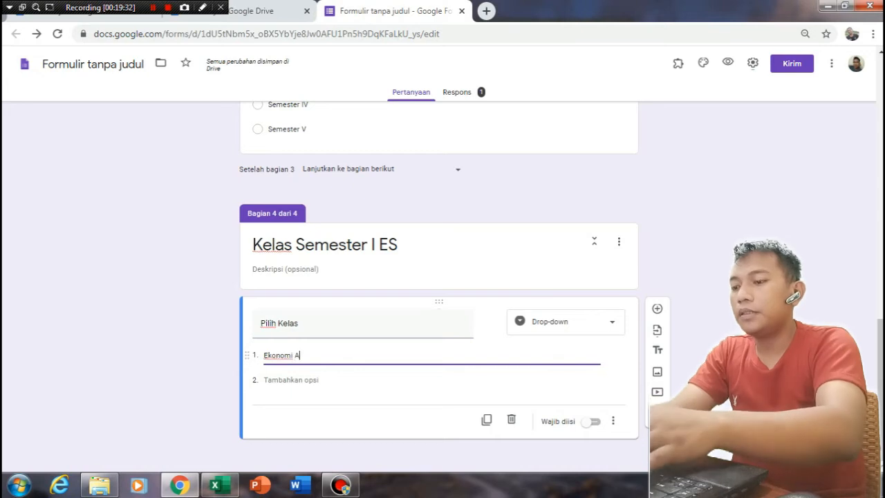
key("Return")
type("Eko")
key("BackSpace")
key("BackSpace")
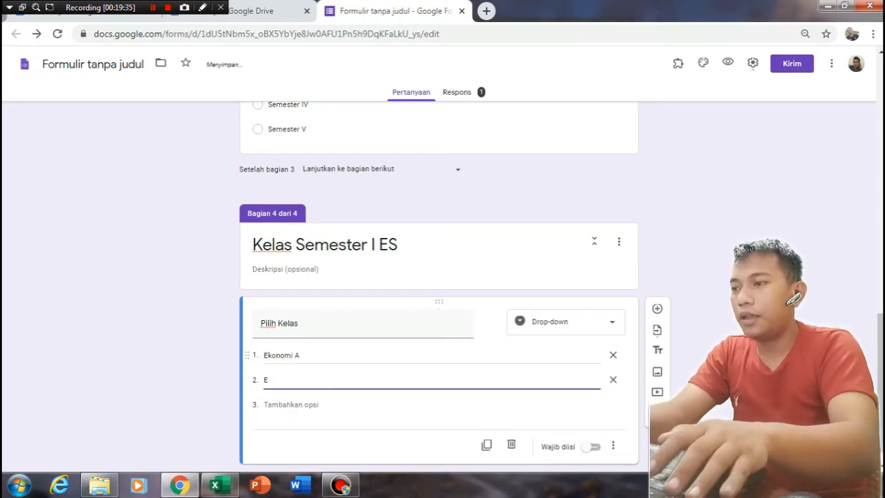
type("konomi B")
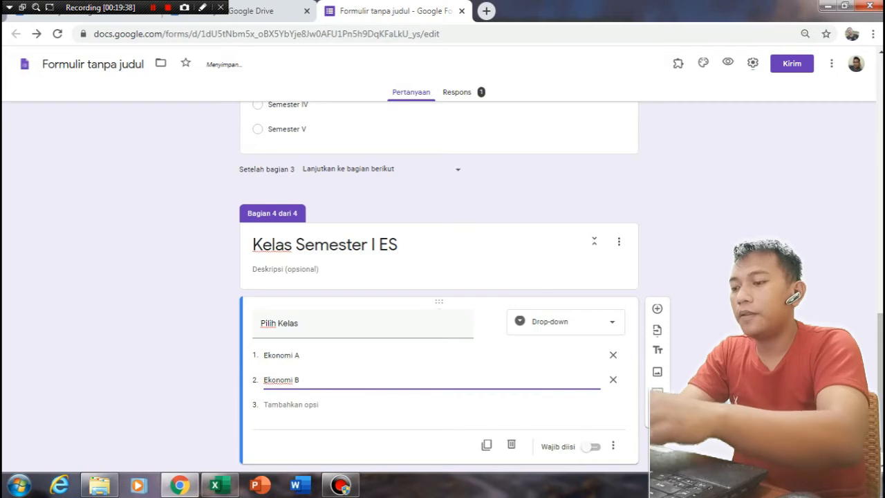
key("Return")
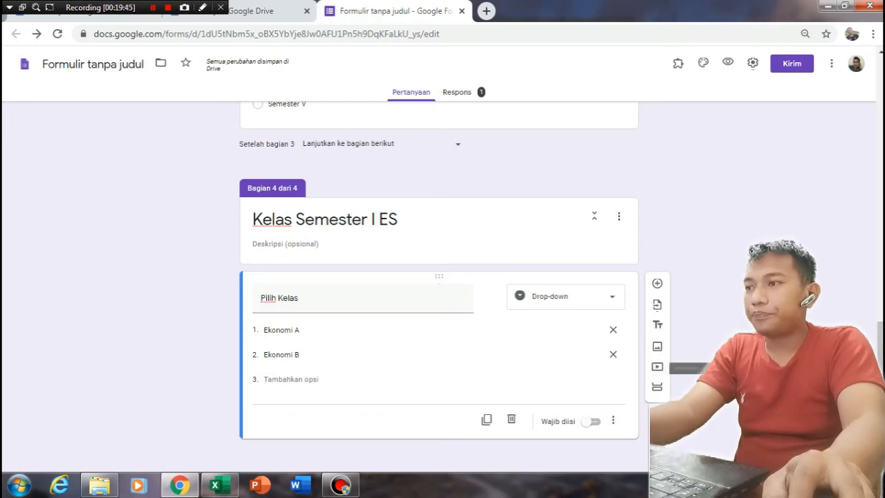
- Consult the structure table in Excel, return to the form, and add a fifth section titled "Kelas Semester II ES"
left_click(215, 485)
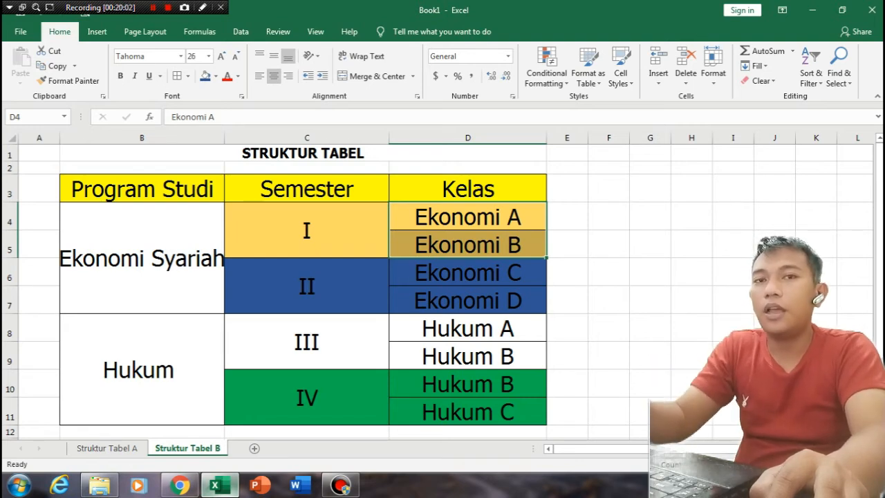
key("alt+Tab")
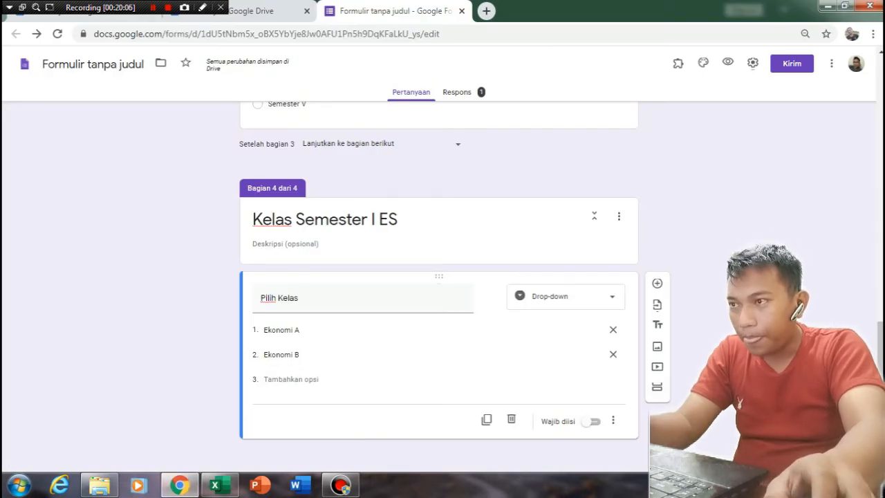
left_click(656, 387)
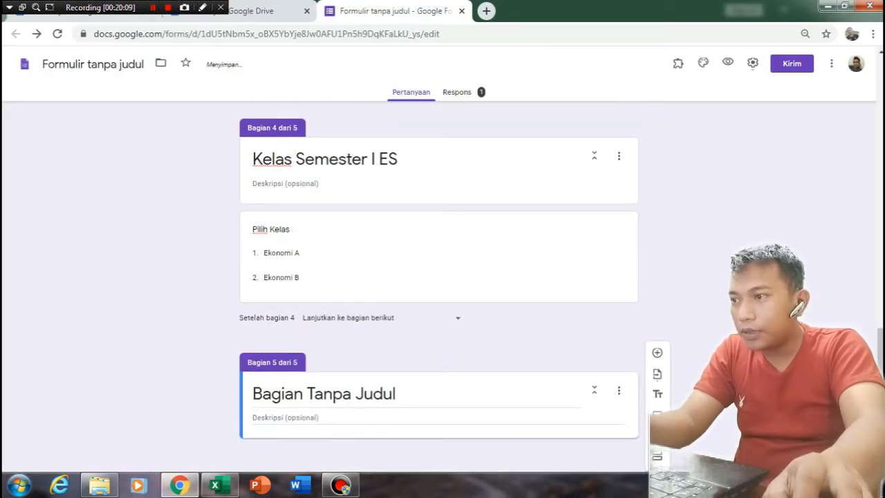
left_click(303, 394)
type("Kel")
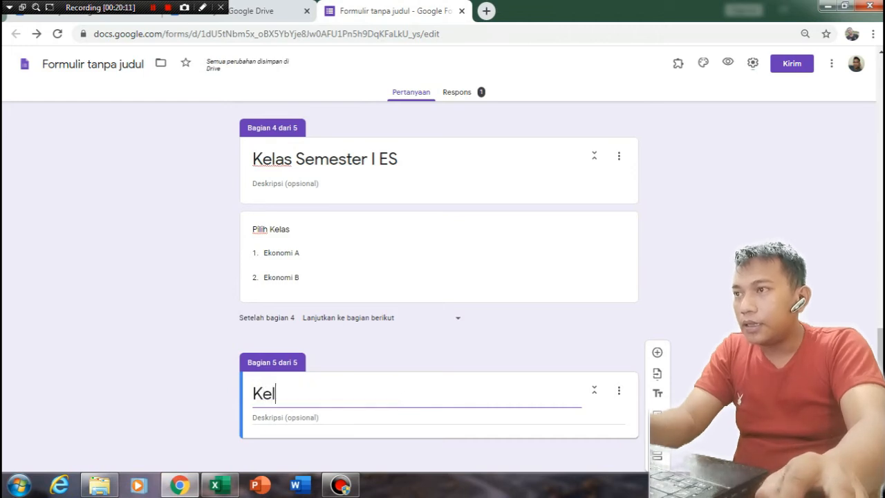
type("as II")
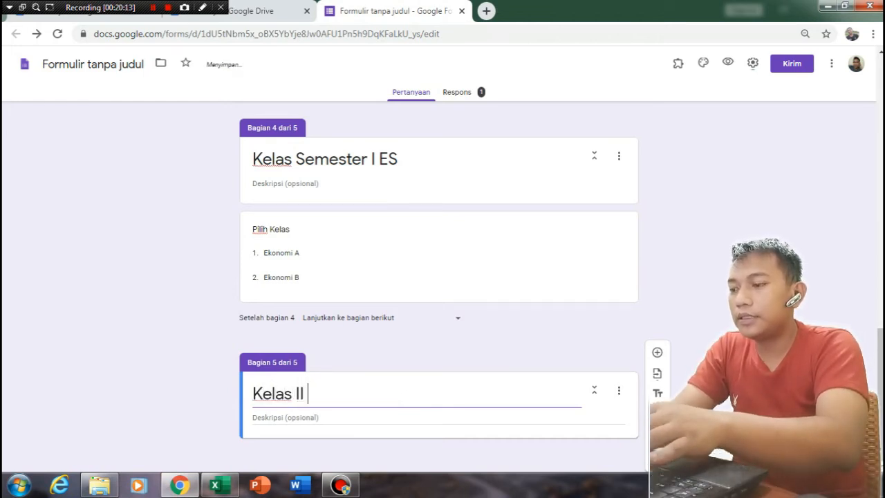
key("ctrl+shift+Left")
type("Seme")
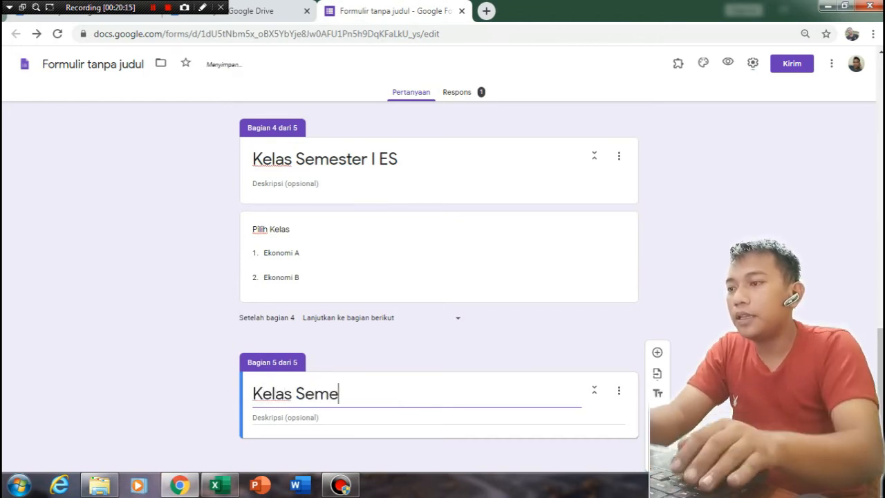
type("ster II ES")
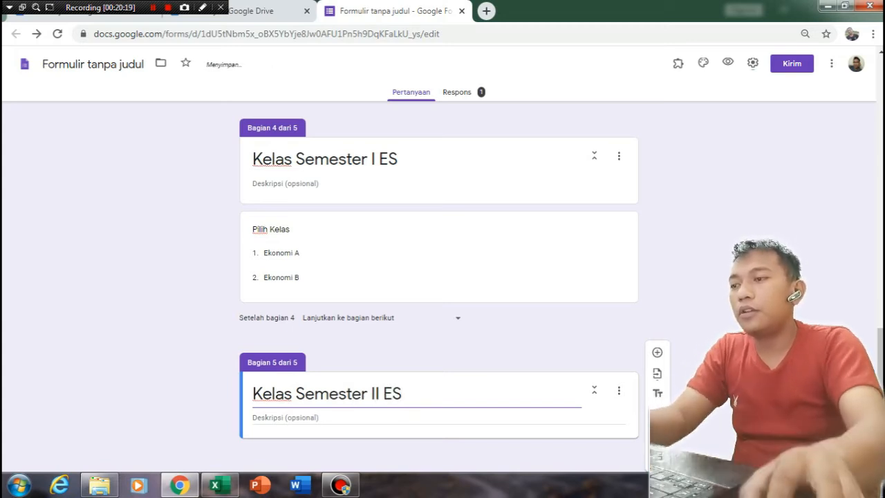
- Add a question titled "Pilih Kelas" to the Kelas Semester II ES section
left_click(657, 352)
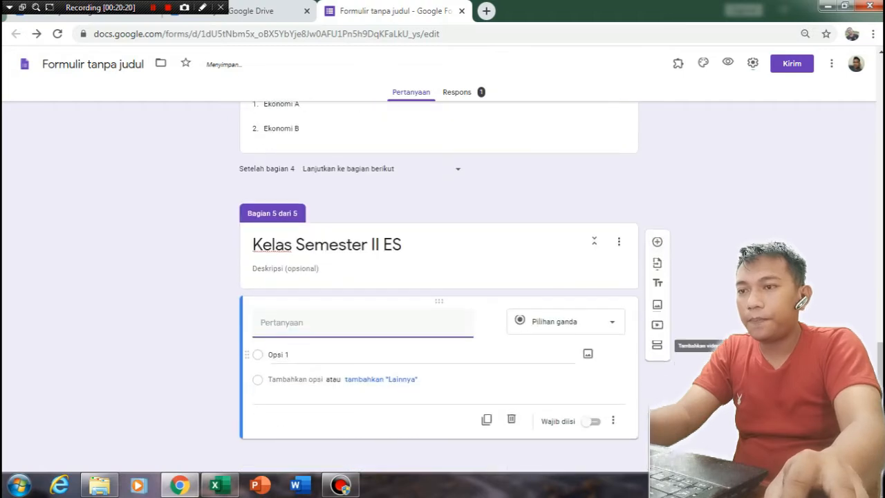
type("Pil")
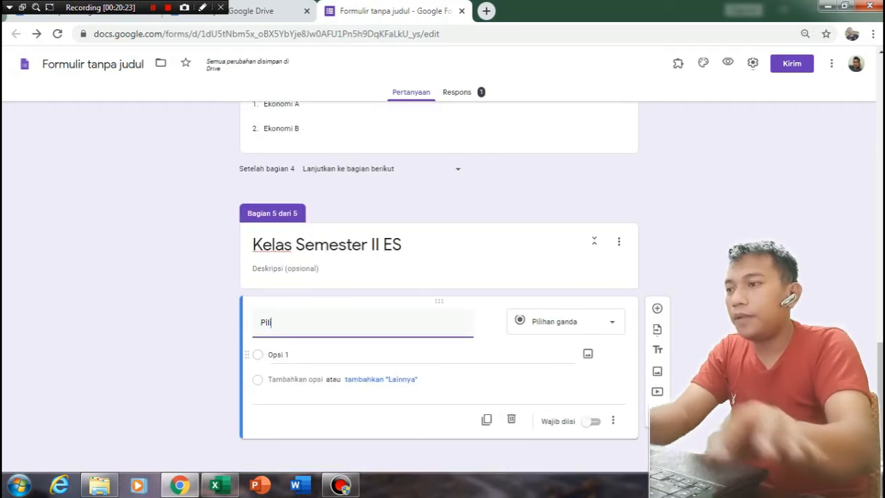
type("ih Kelas")
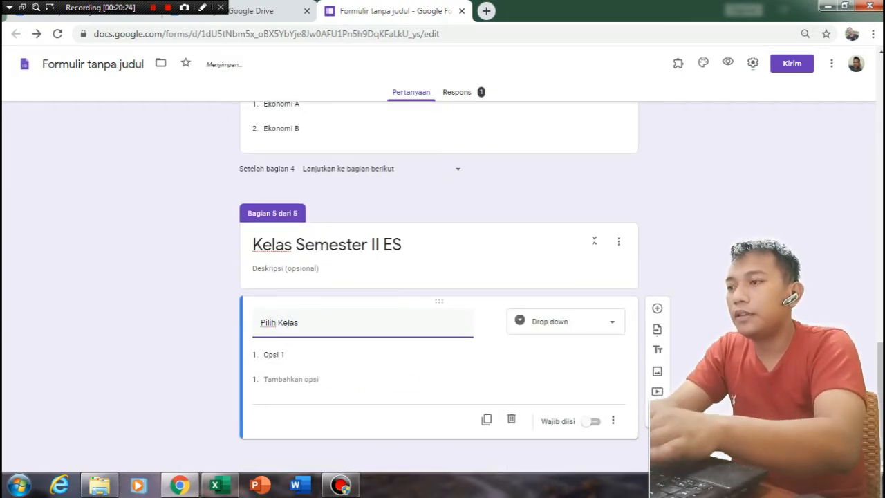
left_click(274, 354)
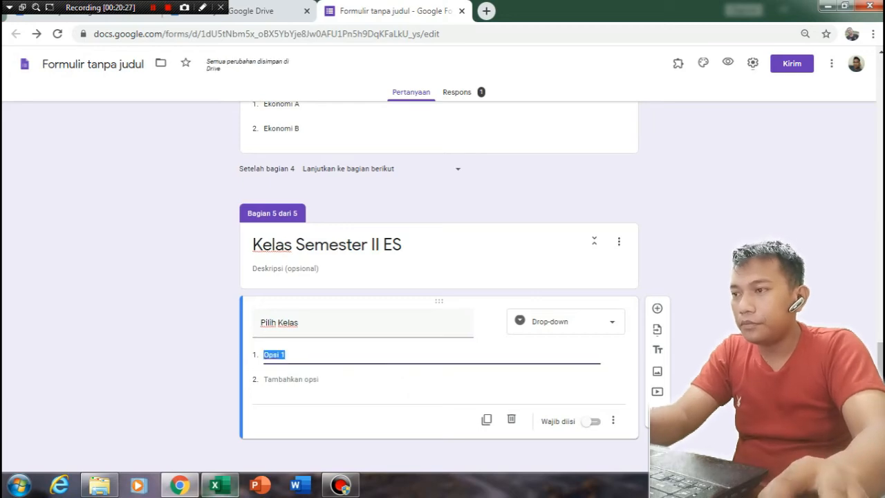
- Check the semester II classes in Excel, then enter "Ekonomi C" and "Ekonomi D" as the options of the section's Pilih Kelas question
left_click(215, 485)
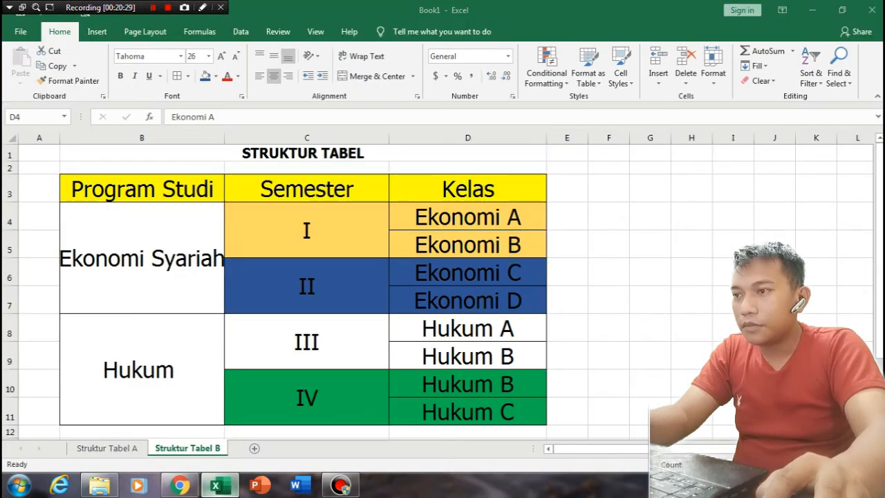
key("alt+Tab")
type("E")
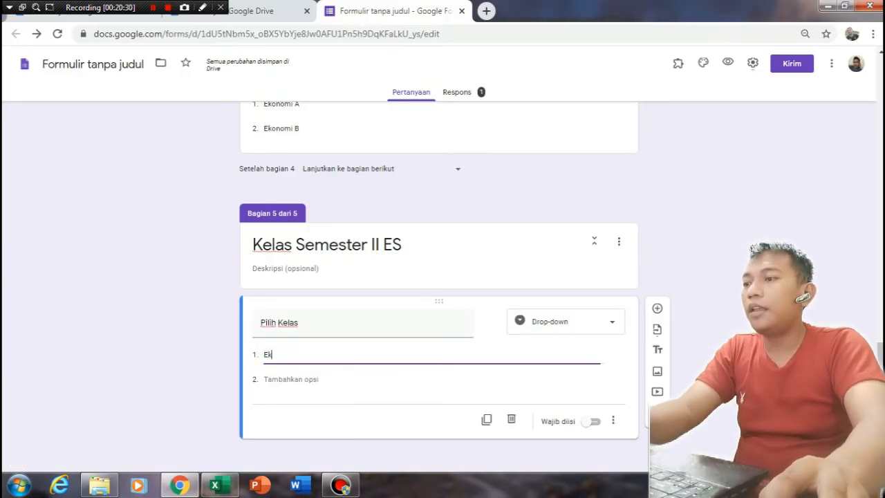
type("konomi")
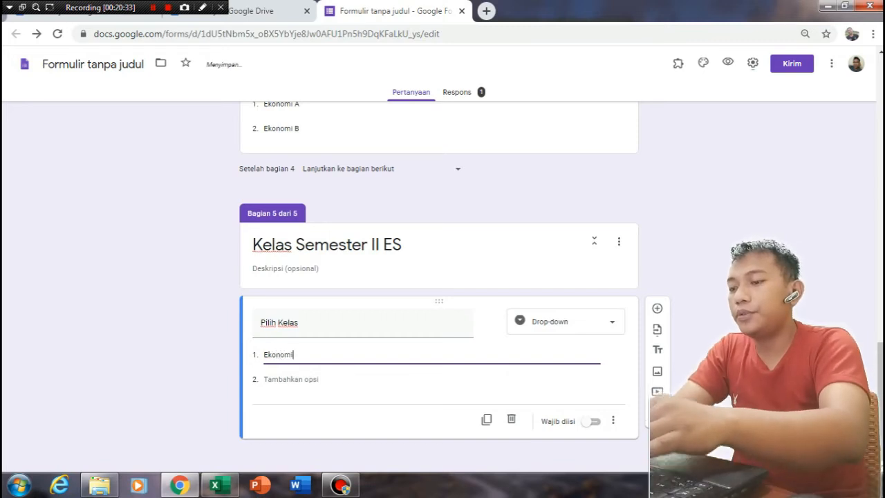
type(" C")
key("Return")
type("E")
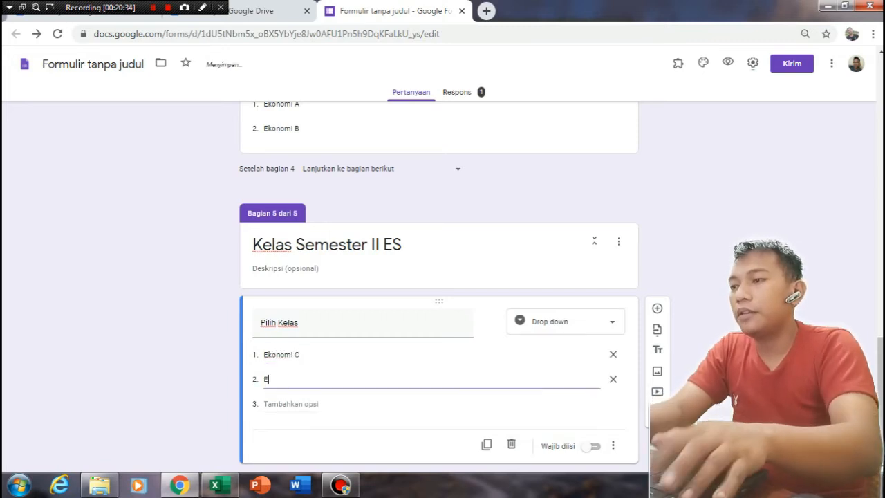
type("konomi D")
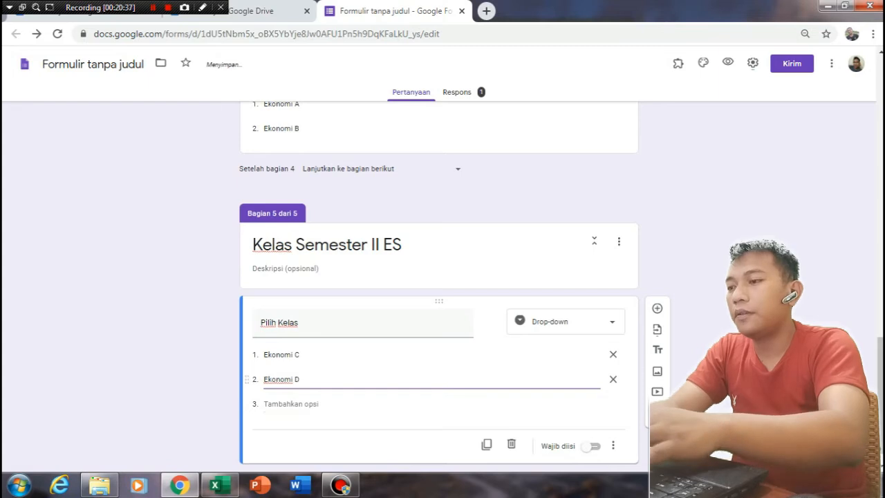
scroll(438, 276, "down", 1)
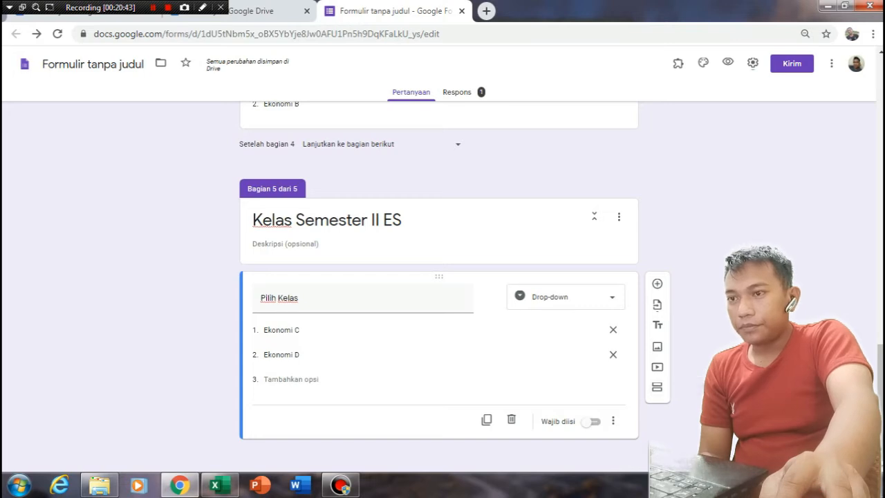
- Review the form's sections and their options, from the Program Studi question down to the Kelas Semester II ES section
scroll(438, 276, "up", 2)
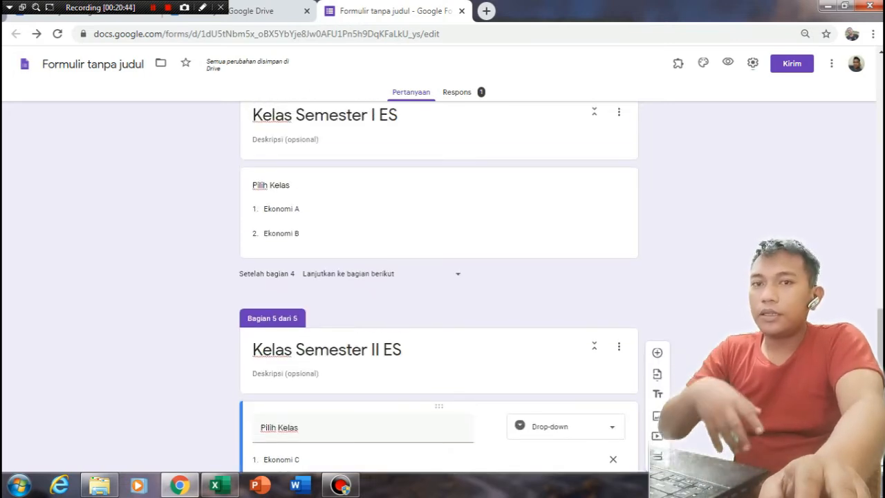
scroll(438, 276, "down", 2)
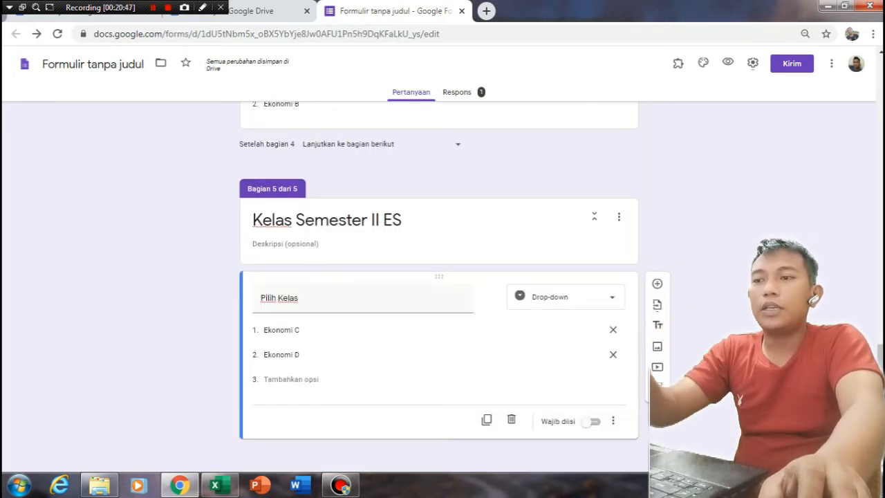
scroll(438, 277, "up", 4)
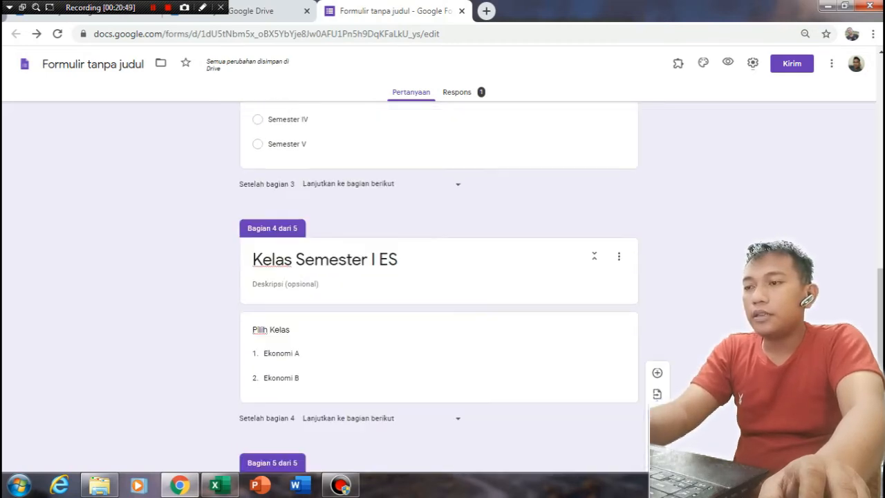
scroll(438, 277, "down", 4)
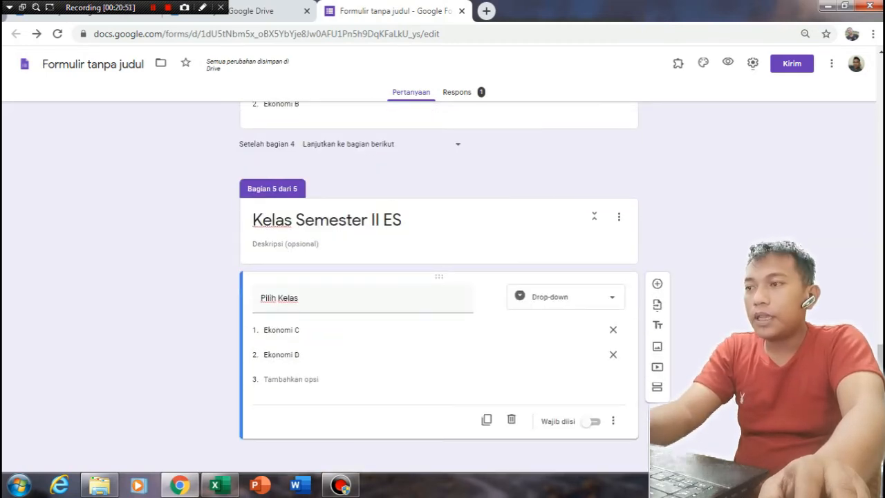
scroll(438, 277, "up", 6)
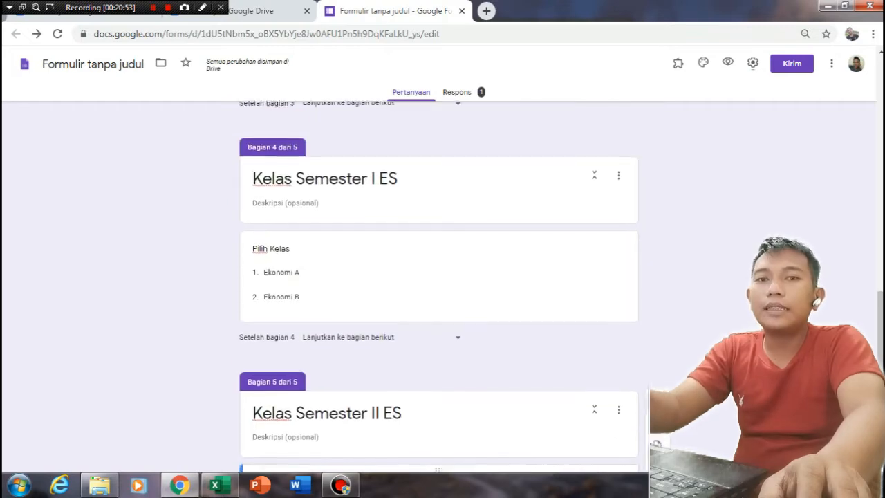
scroll(438, 277, "up", 10)
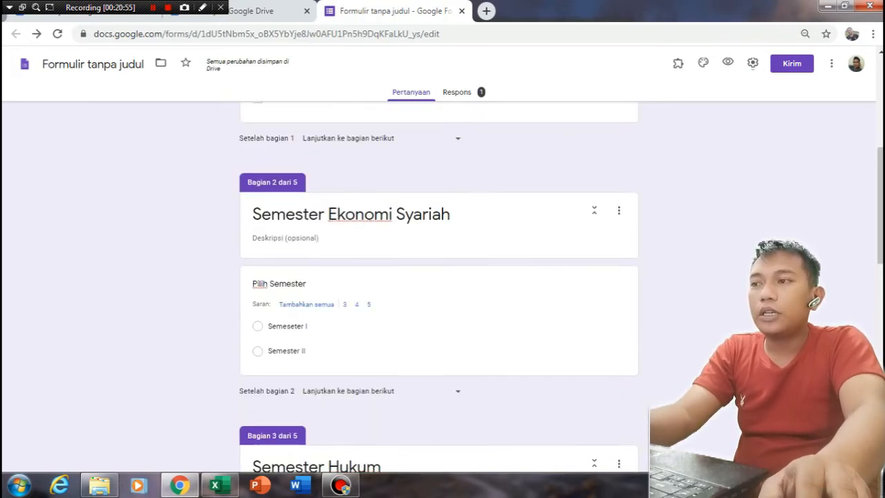
scroll(439, 277, "down", 3)
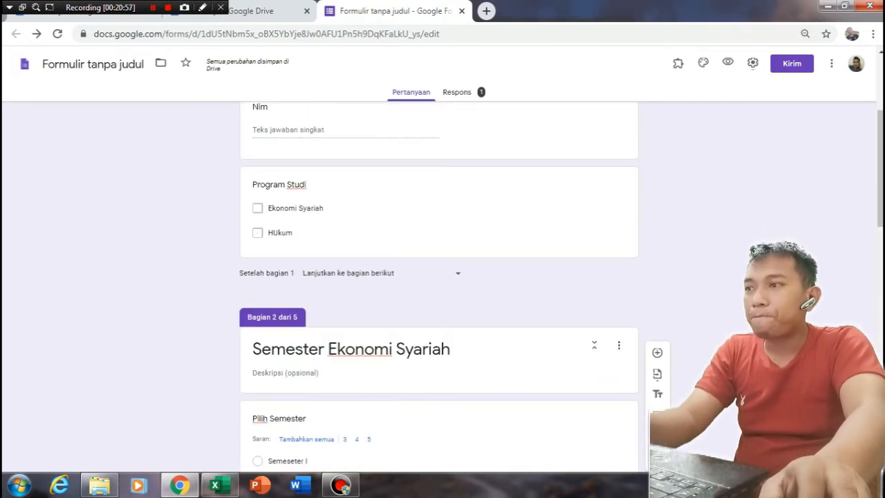
left_click(307, 208)
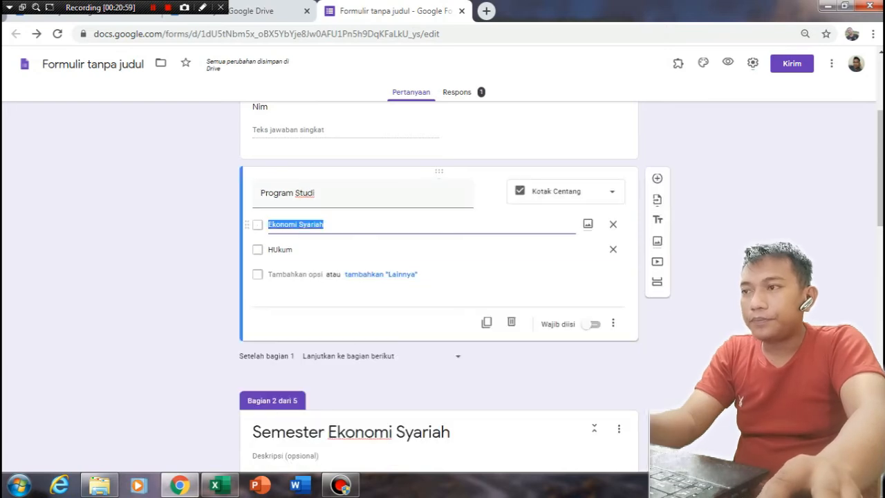
left_click(323, 224)
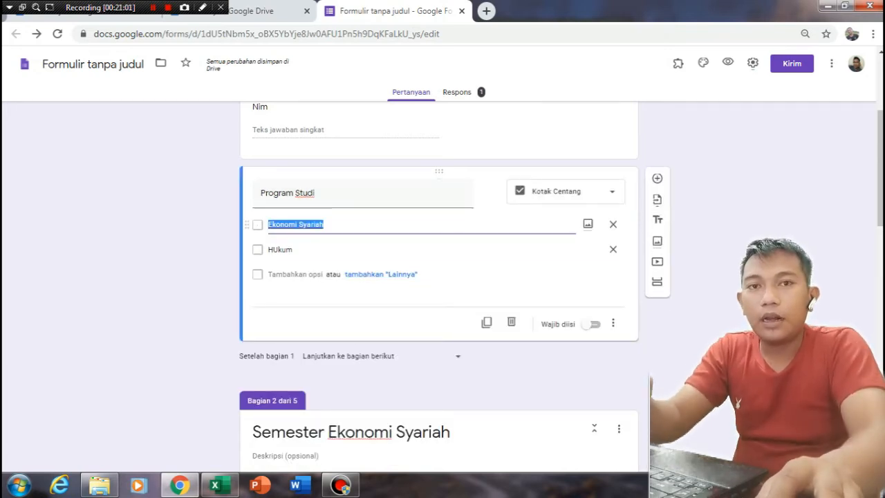
left_click(325, 224)
scroll(438, 287, "down", 12)
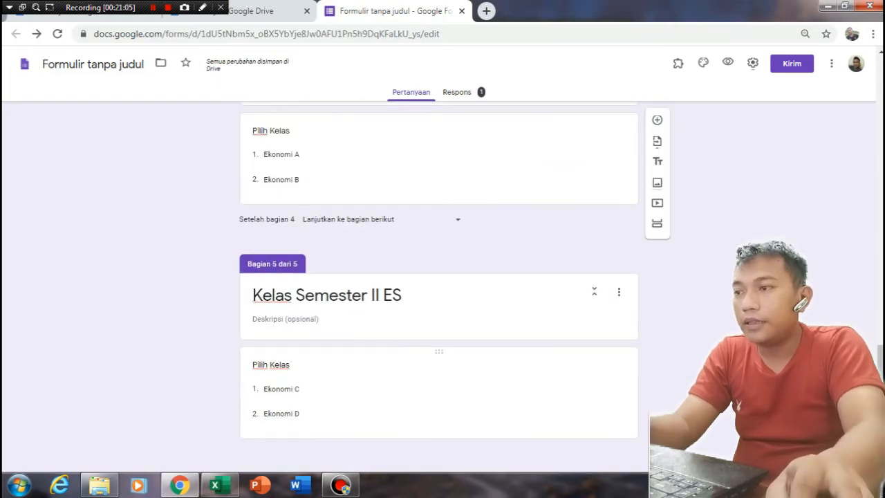
scroll(438, 311, "up", 12)
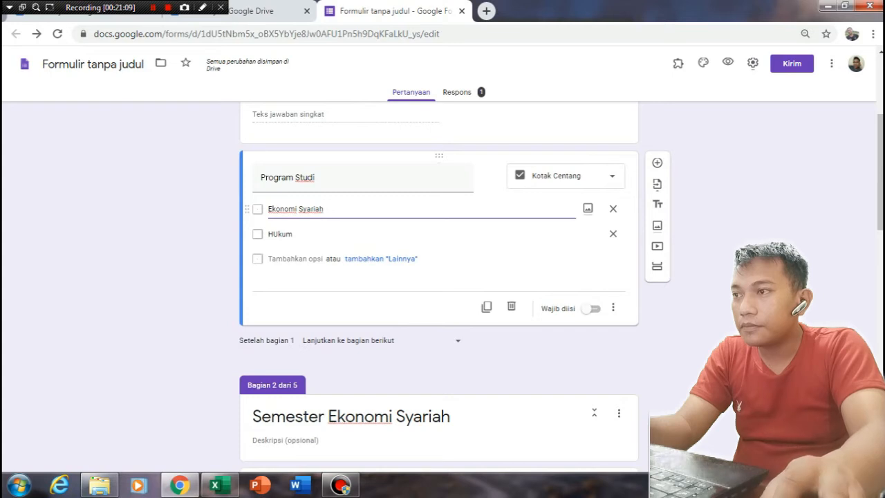
- Change the Program Studi question from checkboxes to multiple choice (Pilihan ganda)
left_click(613, 307)
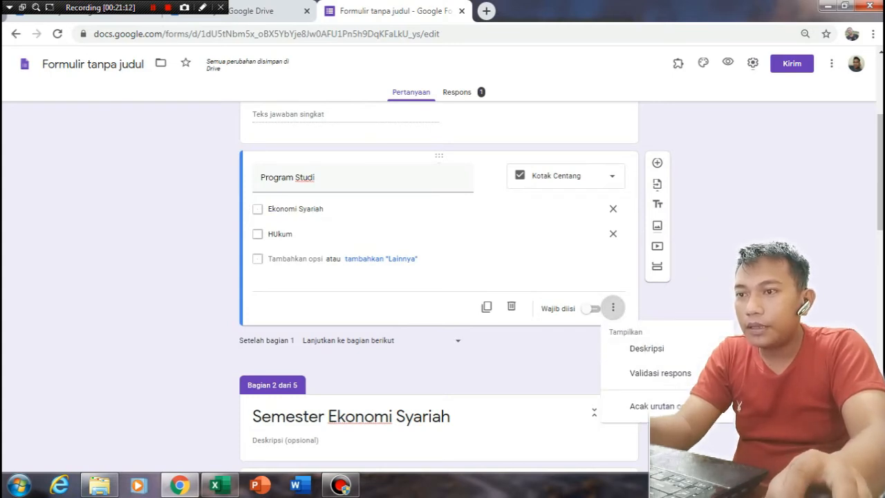
left_click(387, 209)
left_click(566, 175)
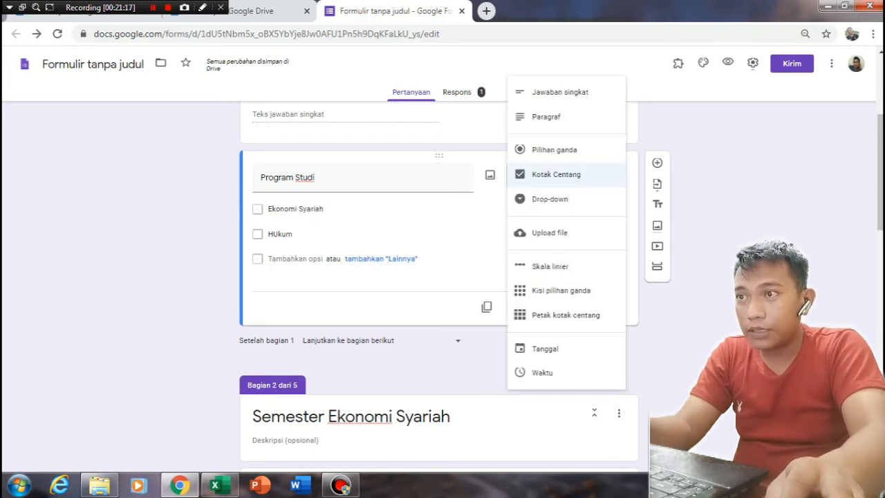
left_click(554, 150)
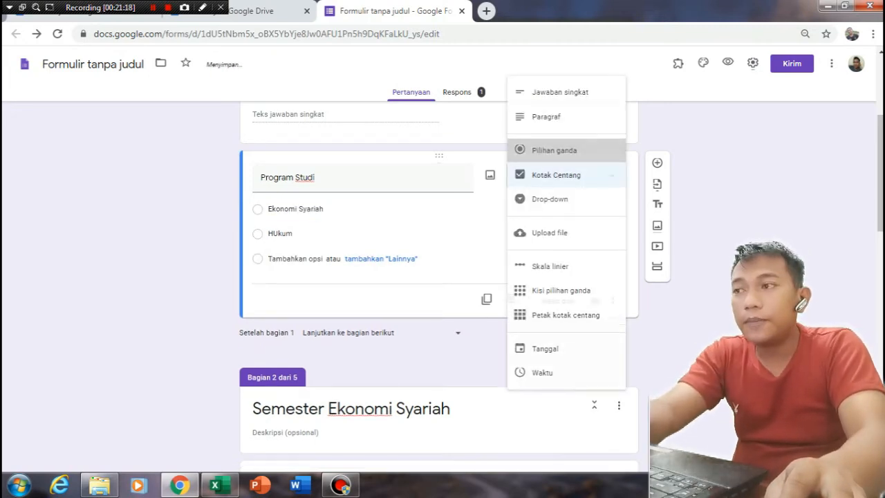
- Enable going to a section based on the answer for the Program Studi question
scroll(449, 214, "up", 1)
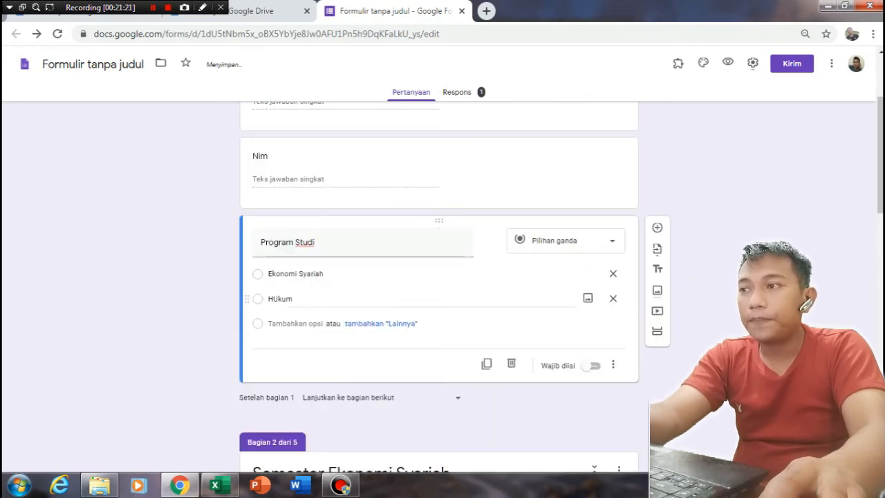
scroll(439, 293, "down", 4)
scroll(439, 294, "up", 3)
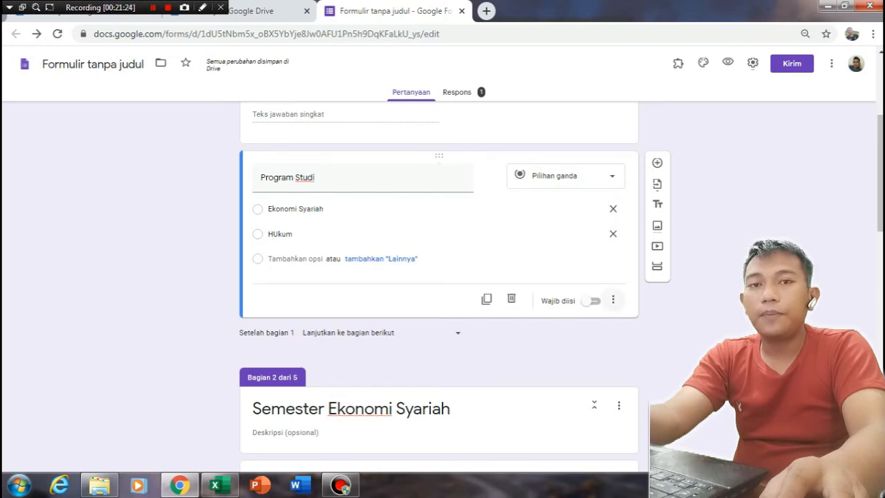
left_click(612, 299)
left_click(657, 364)
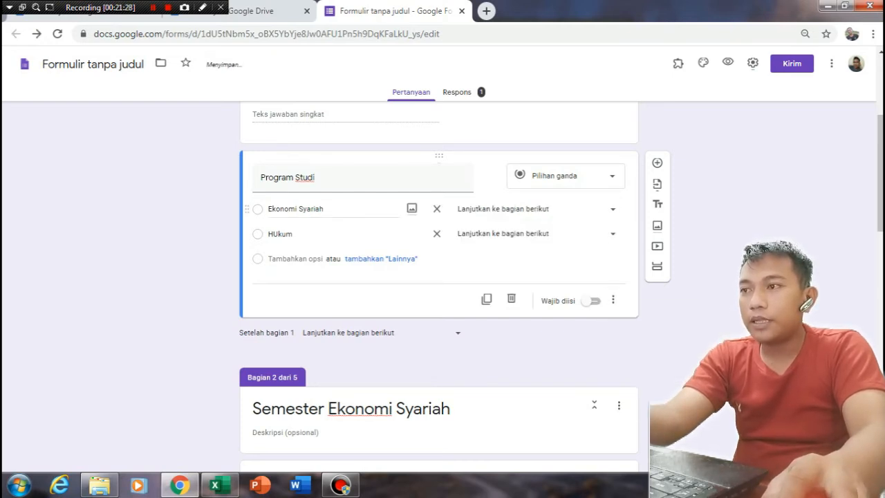
- Route the Ekonomi Syariah answer to section 2 (Semester Ekonomi Syariah) and the HUkum answer to section 3 (Semester Hukum)
left_click(611, 209)
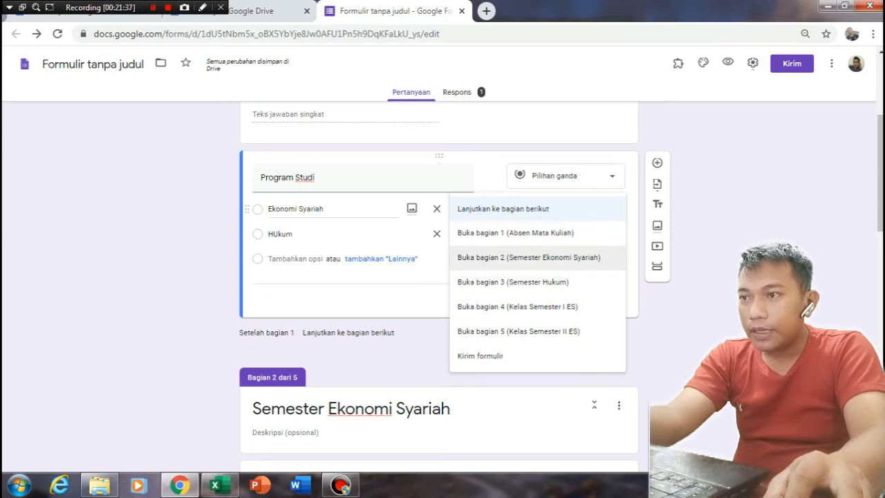
left_click(529, 257)
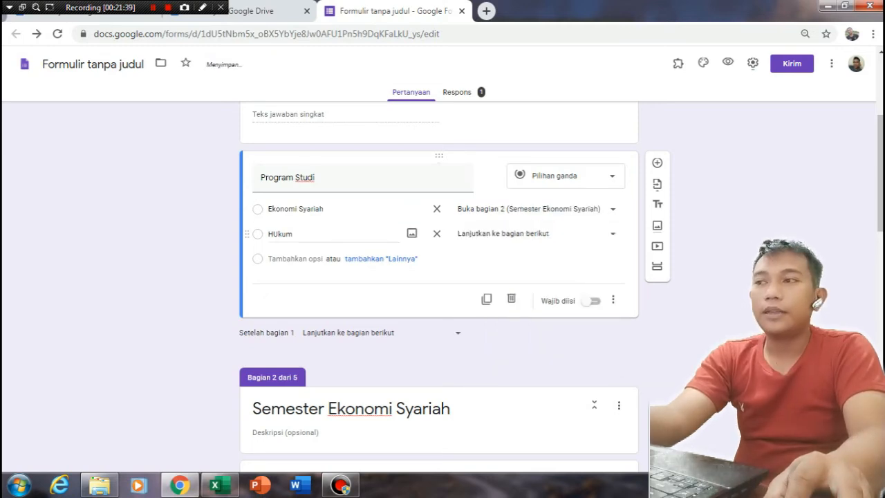
left_click(525, 233)
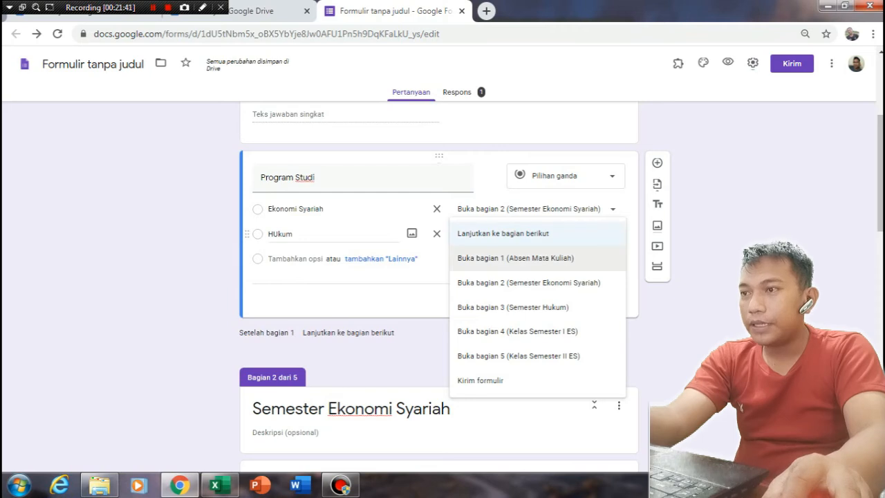
left_click(513, 306)
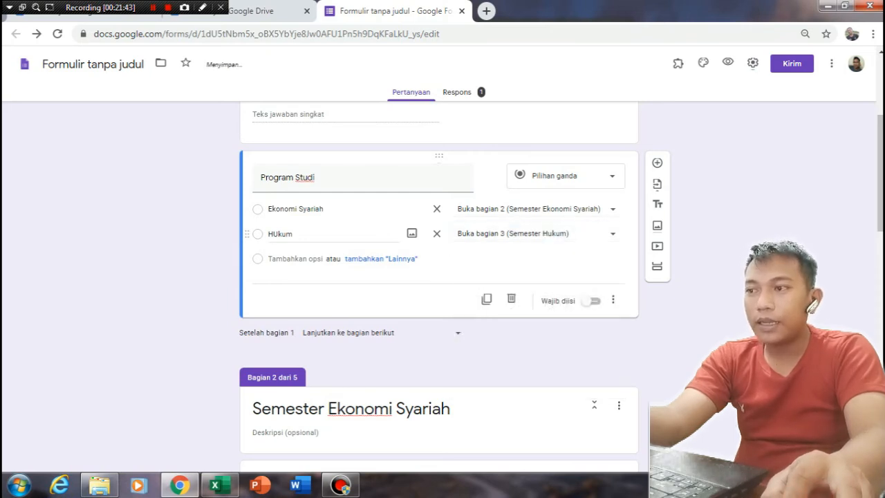
- Enable going to a section based on the answer for the Pilih Semester question in the Semester Ekonomi Syariah section
scroll(513, 307, "down", 3)
scroll(438, 276, "down", 1)
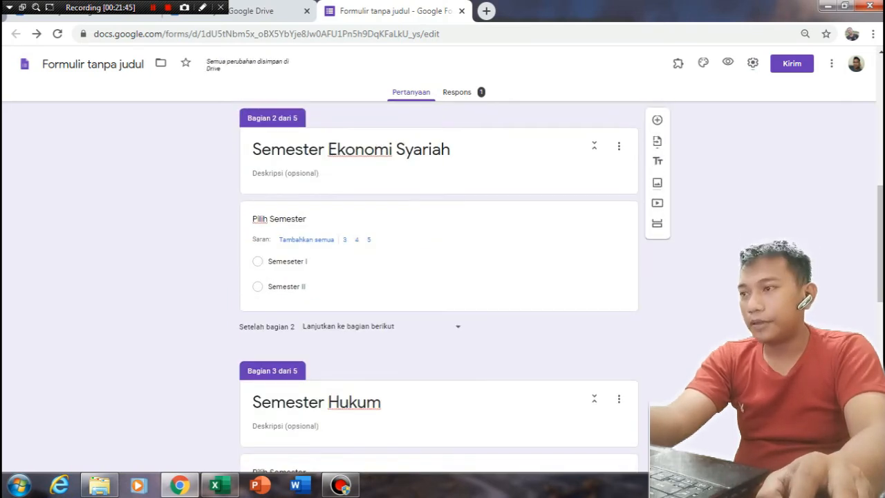
left_click(297, 261)
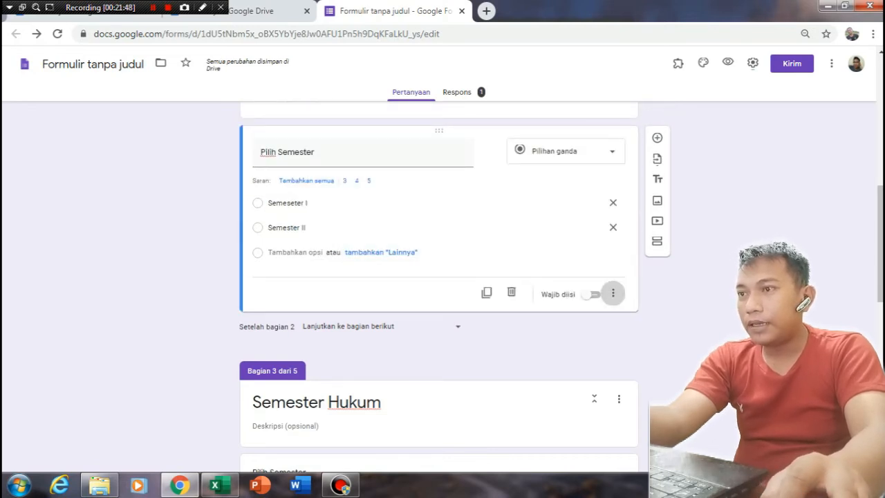
left_click(613, 293)
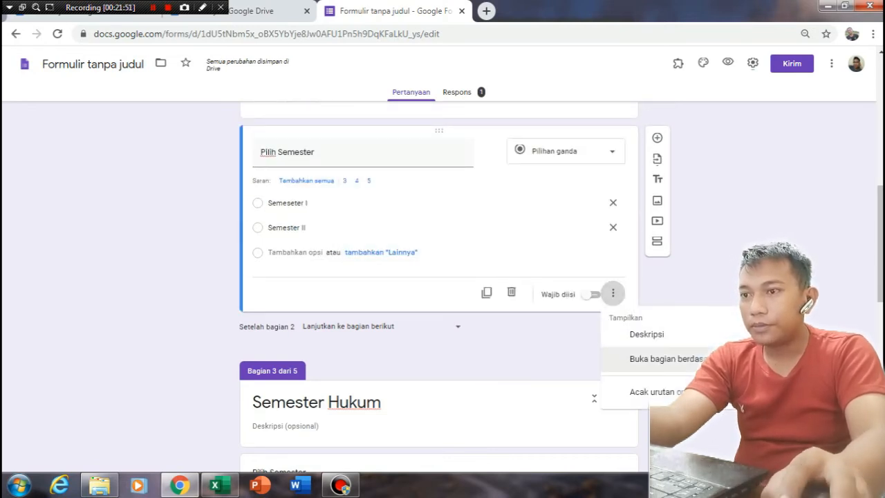
left_click(656, 359)
- Route the semester I answer to section 4 (Kelas Semester I ES) and the Semester II answer to section 2 (Semester Ekonomi Syariah)
left_click(535, 202)
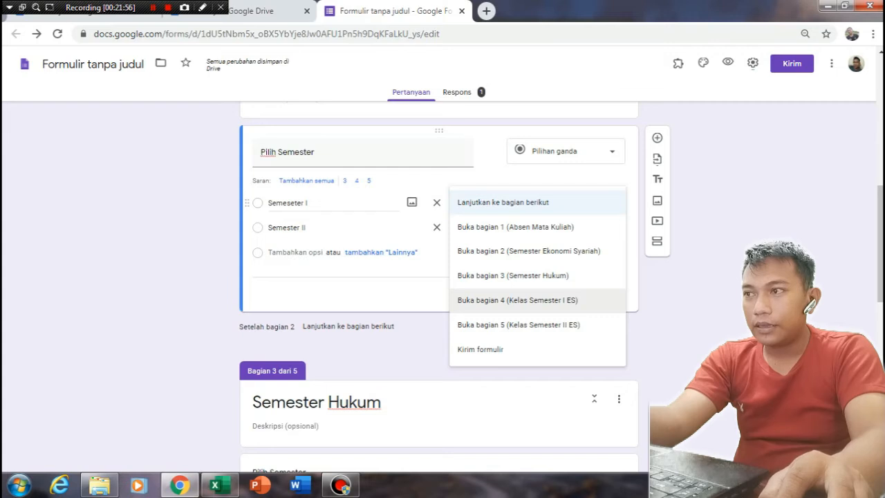
left_click(517, 300)
left_click(525, 227)
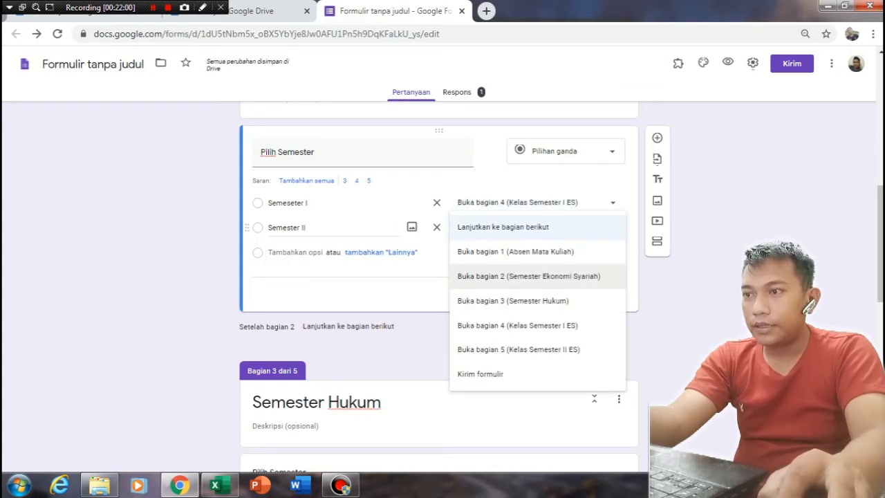
left_click(529, 276)
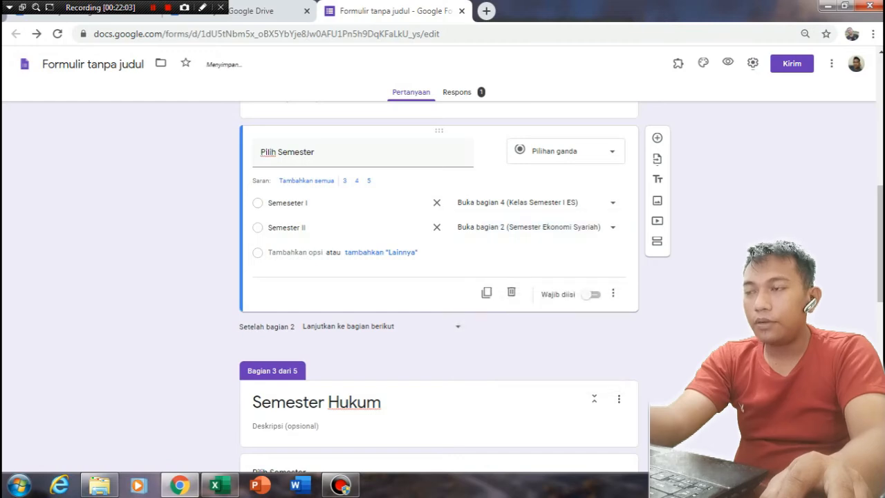
- Preview the form, fill in a test name and student number, choose Ekonomi Syariah as Program Studi, and continue to the next section
scroll(439, 277, "up", 10)
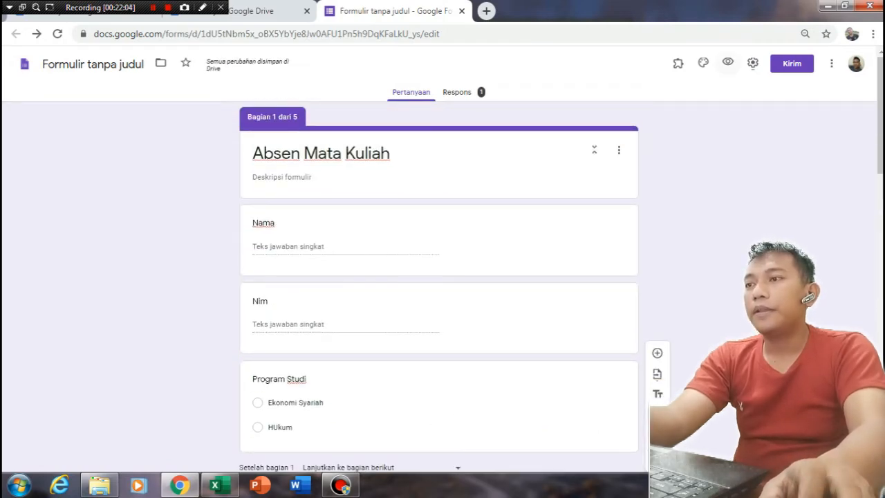
left_click(728, 62)
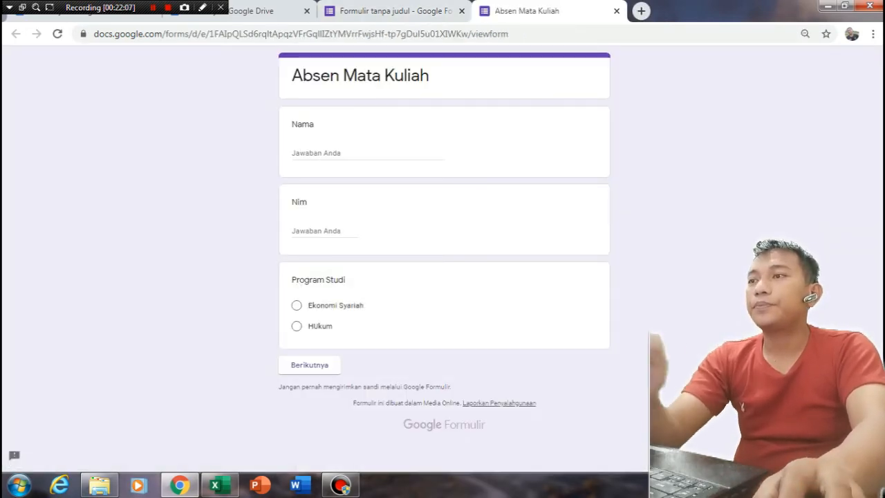
left_click(367, 157)
type("bur")
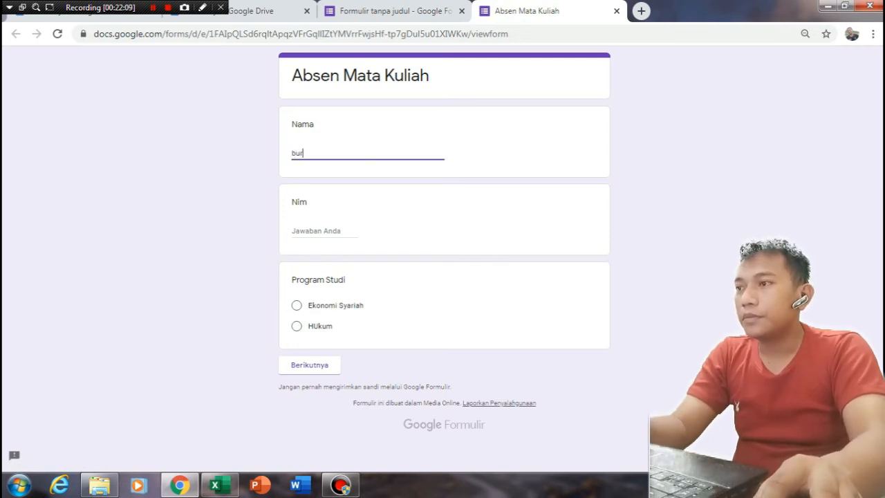
left_click(324, 231)
type("123")
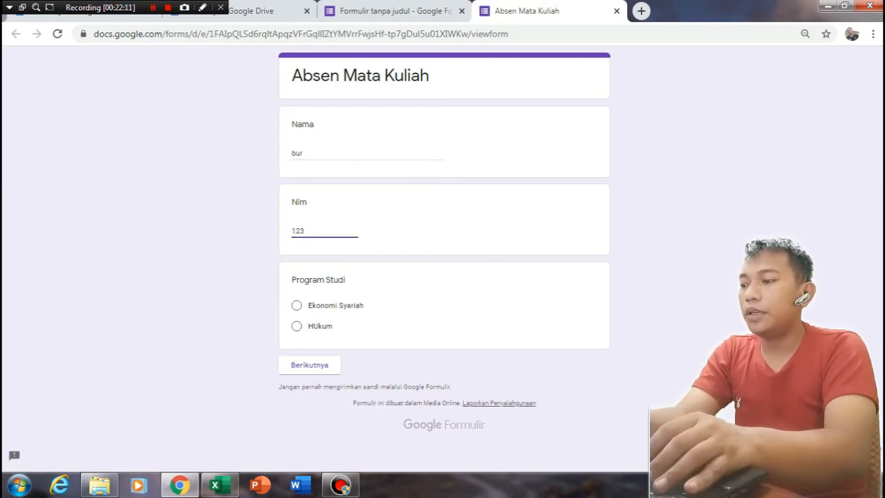
left_click(297, 305)
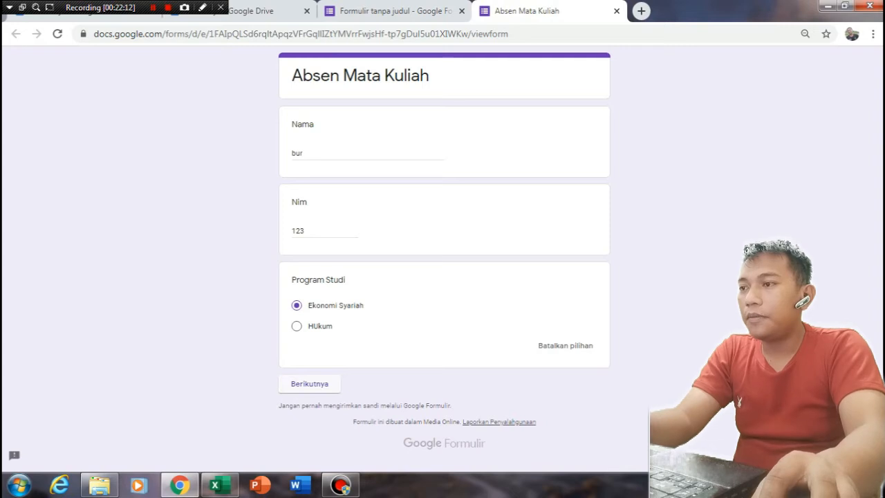
left_click(309, 383)
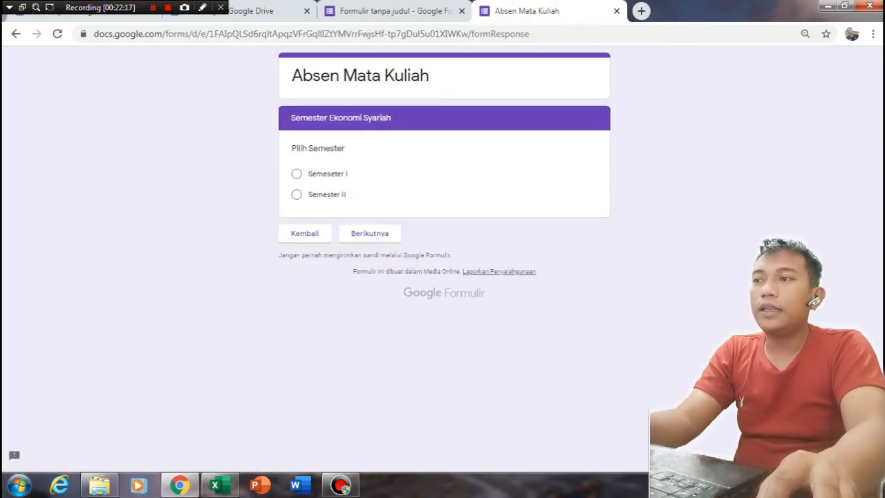
- Choose semester I in the preview, continue, and compare the Pilih Kelas options with the structure table in Excel
left_click(296, 174)
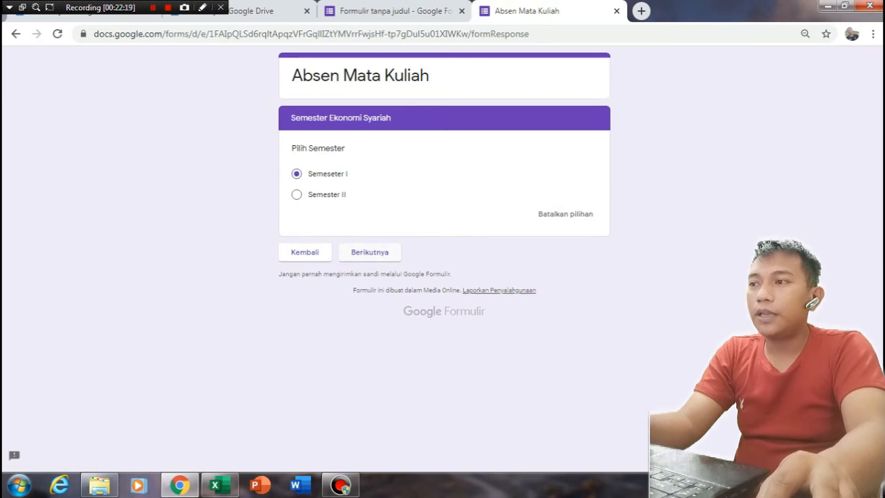
left_click(369, 251)
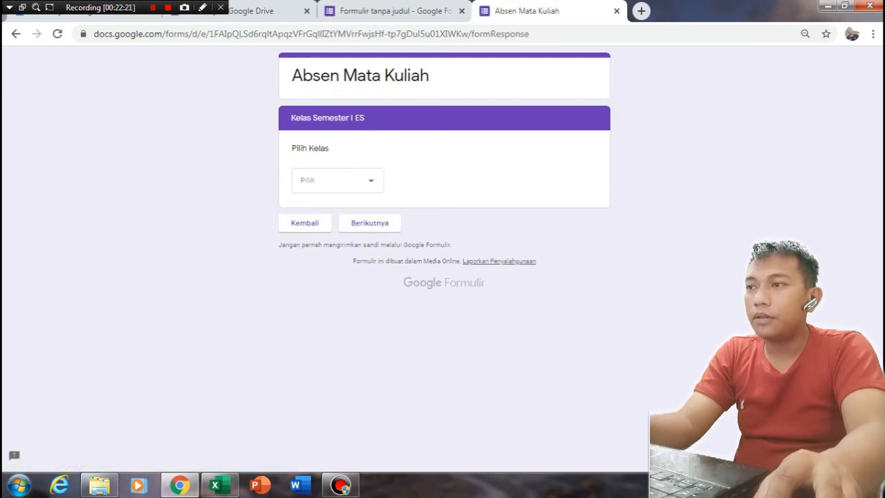
left_click(339, 180)
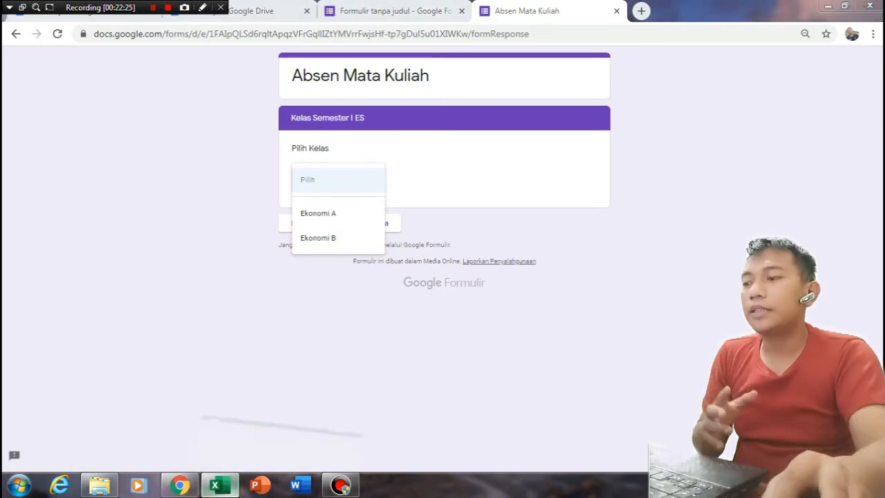
key("alt+Tab")
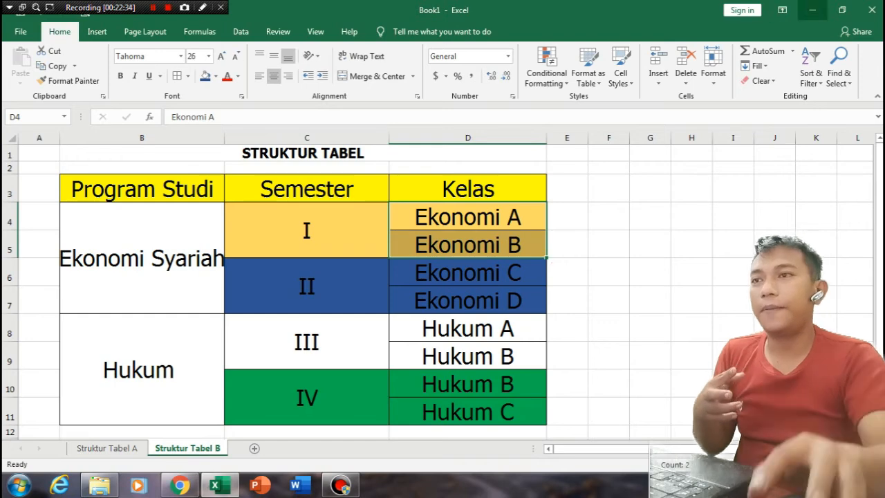
left_click(812, 9)
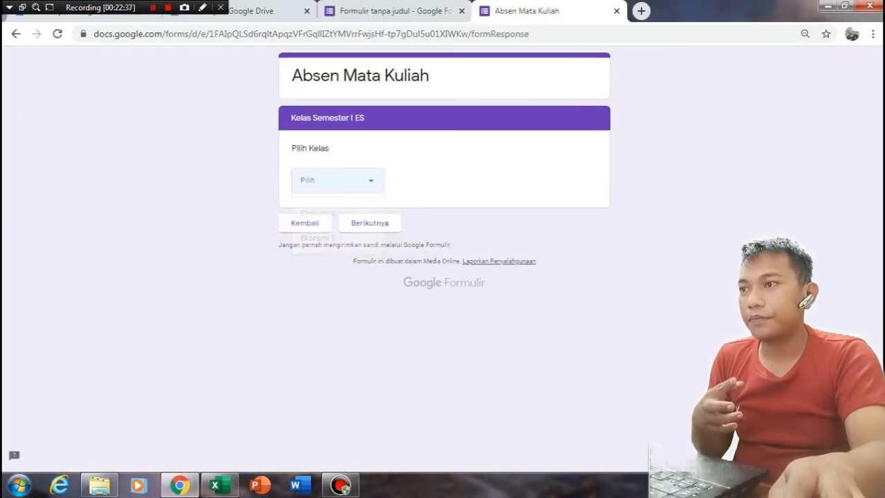
- Go back to the preview's Pilih Semester question and test the Semester II answer by continuing from it
left_click(15, 34)
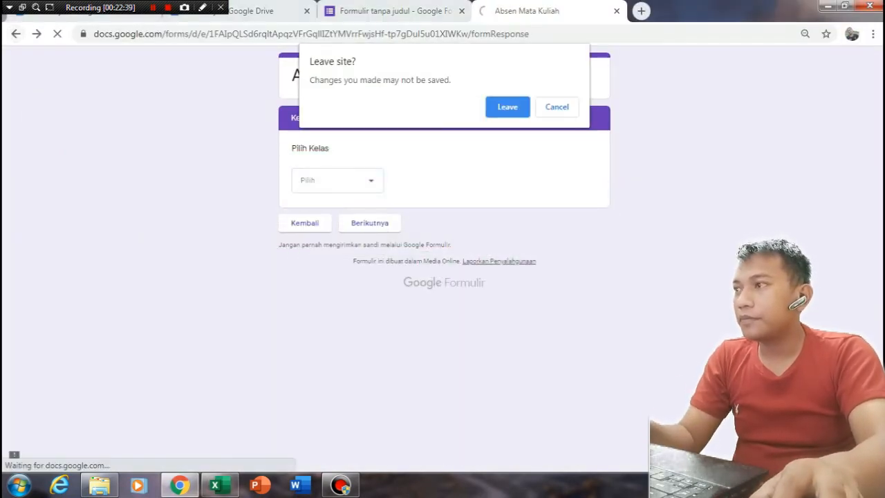
left_click(557, 106)
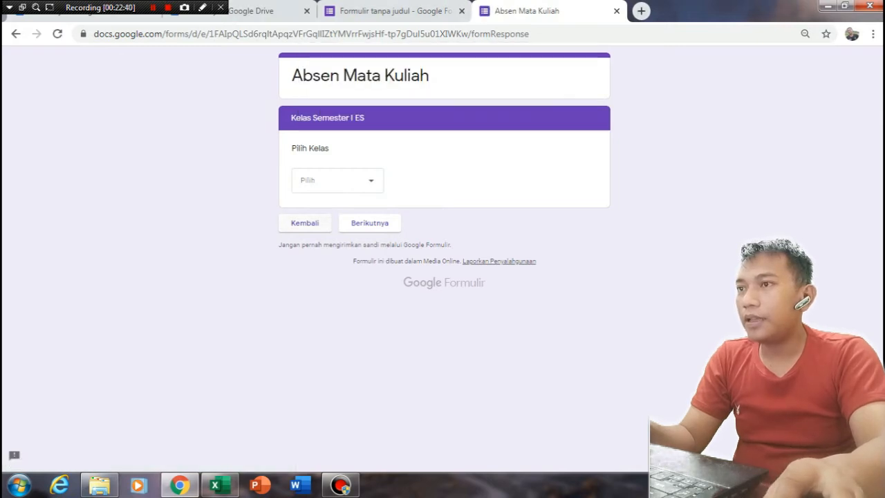
left_click(304, 223)
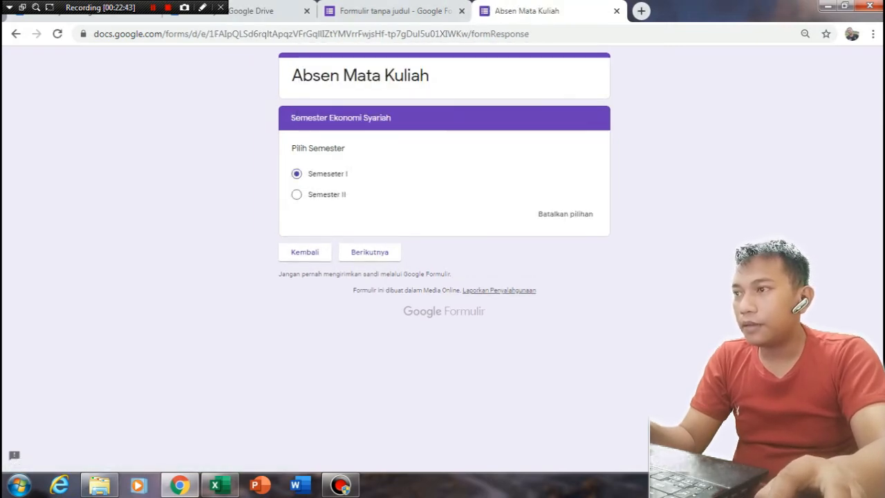
left_click(297, 195)
left_click(370, 252)
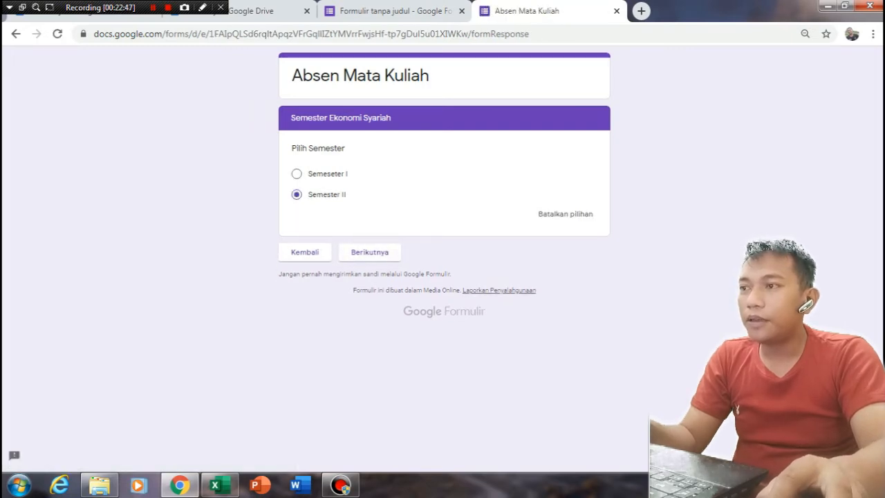
- Return to the form editor and route the Semester II answer in the Semester Ekonomi Syariah section to section 5 (Kelas Semester II ES)
left_click(395, 11)
scroll(439, 276, "down", 8)
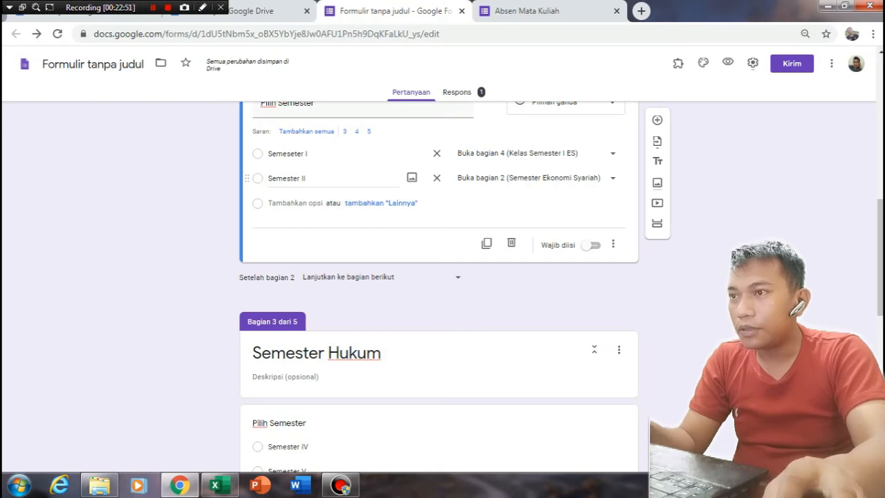
scroll(436, 181, "up", 1)
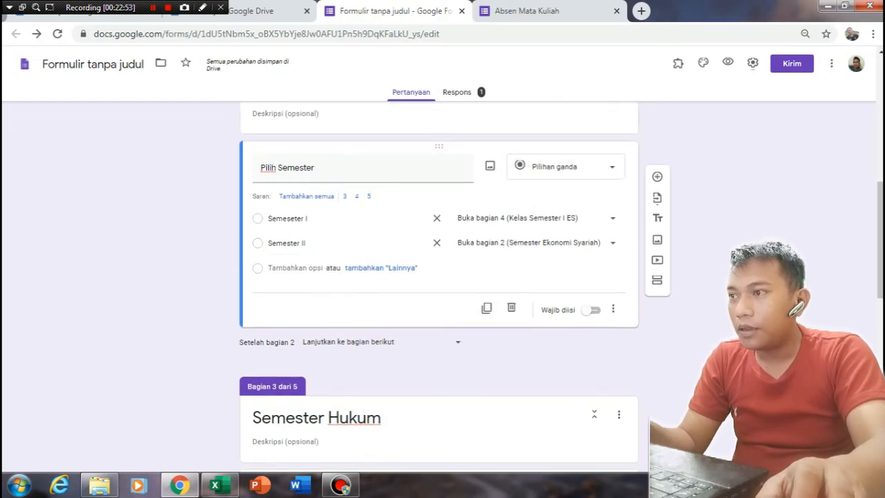
scroll(439, 276, "up", 2)
scroll(439, 277, "down", 1)
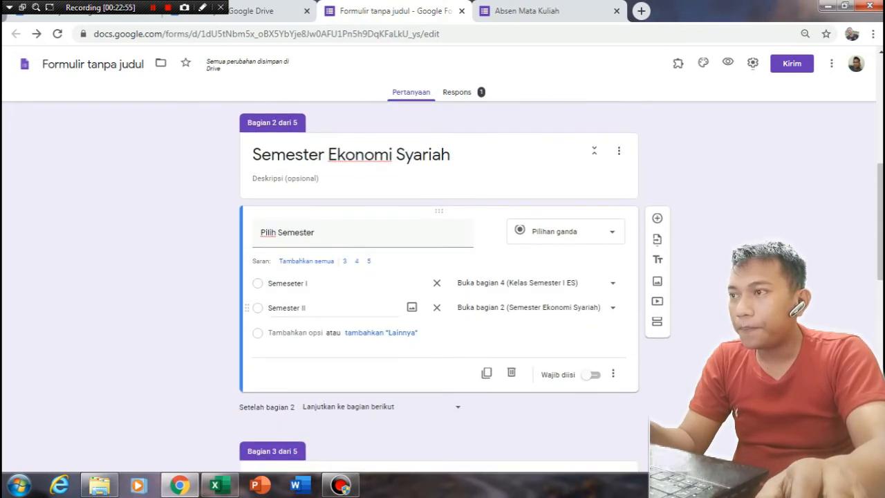
left_click(553, 307)
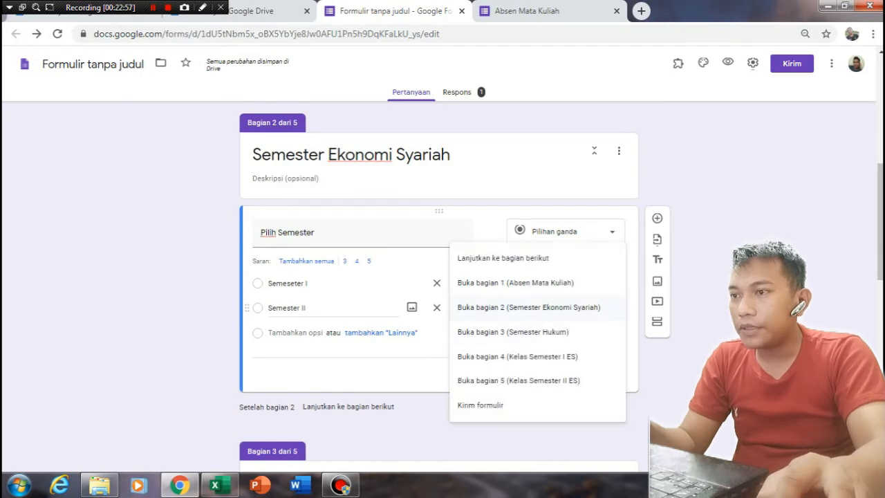
left_click(553, 307)
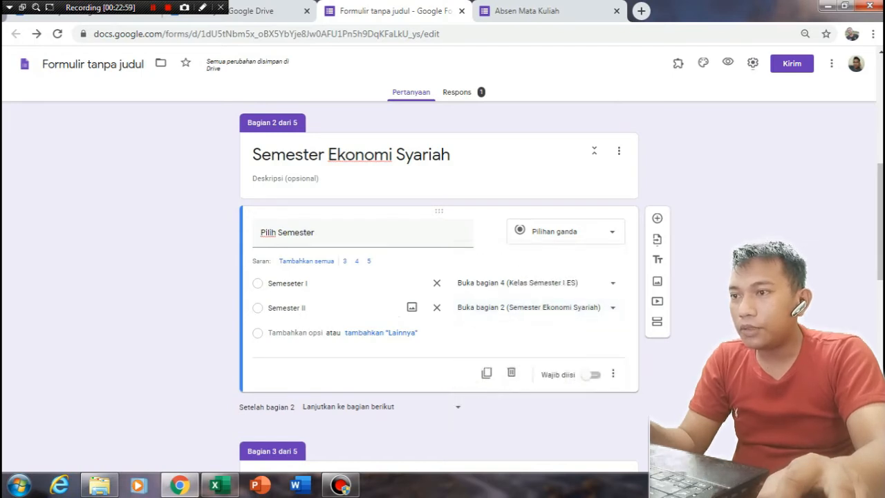
left_click(540, 307)
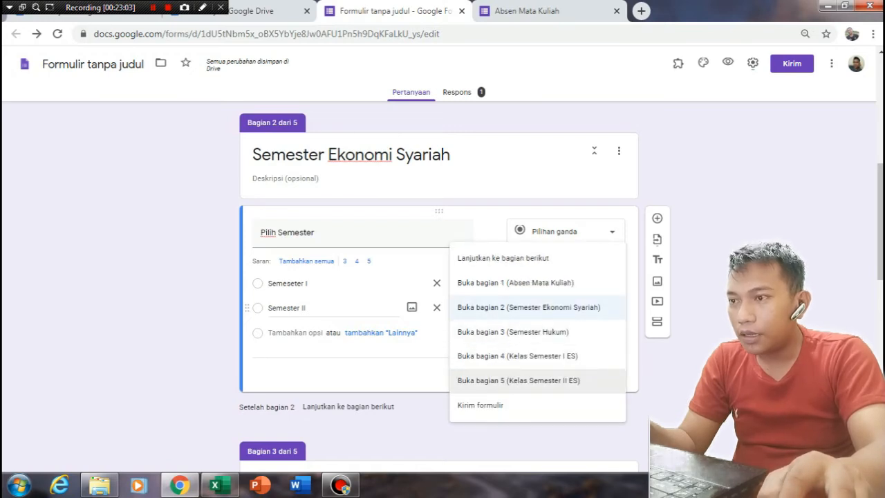
left_click(518, 380)
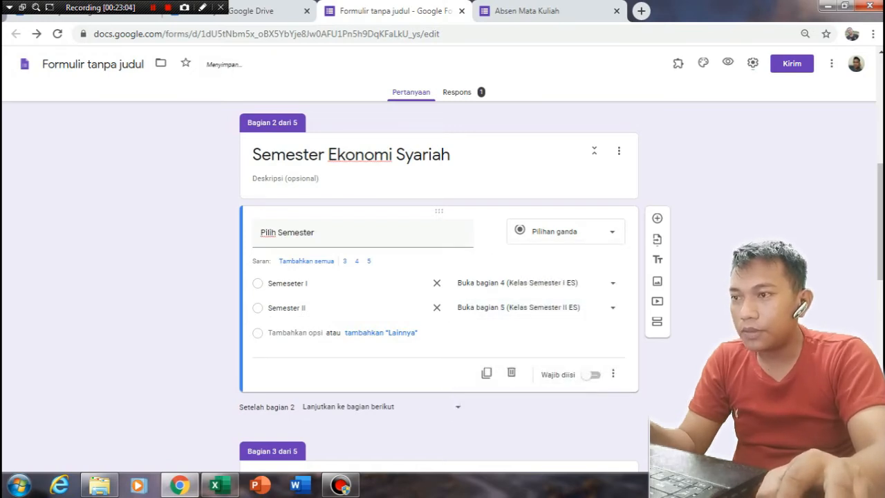
- Preview the rerouted form, enter a test name and a numeric student number, select Ekonomi Syariah as Program Studi, and continue
scroll(490, 231, "up", 3)
left_click(728, 63)
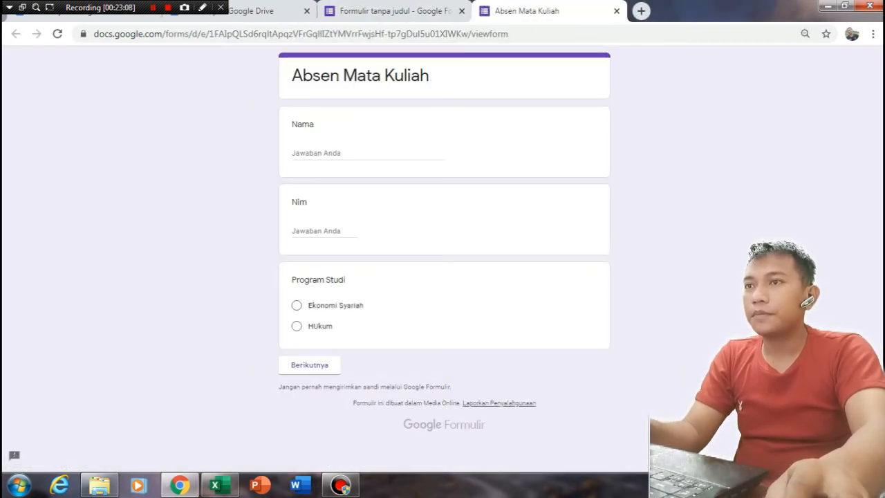
left_click(367, 152)
type("bur")
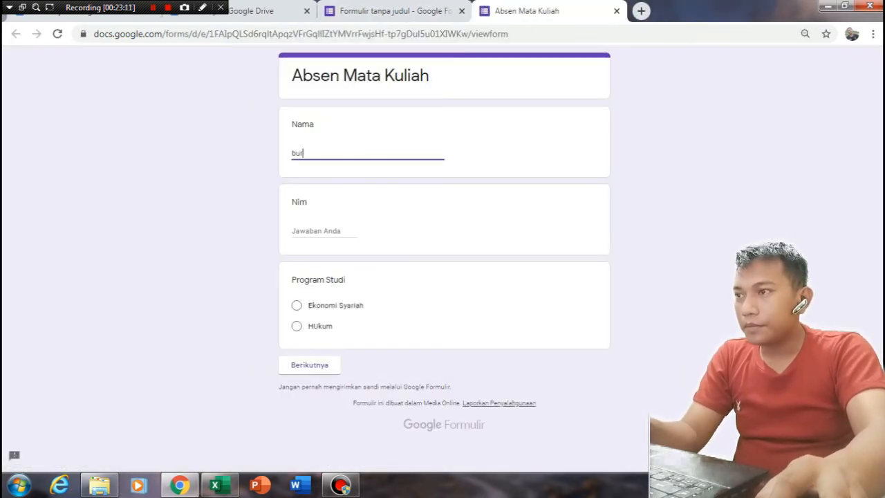
key("Tab")
type("aa")
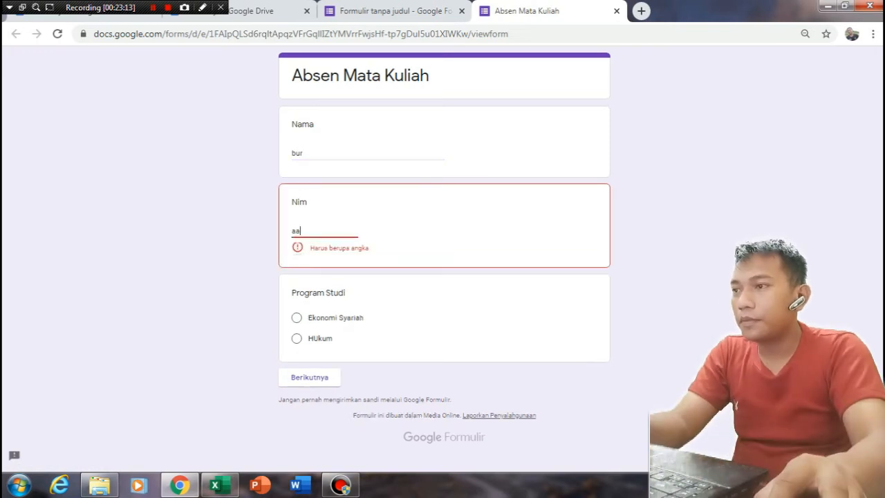
key("BackSpace")
key("BackSpace")
type("123")
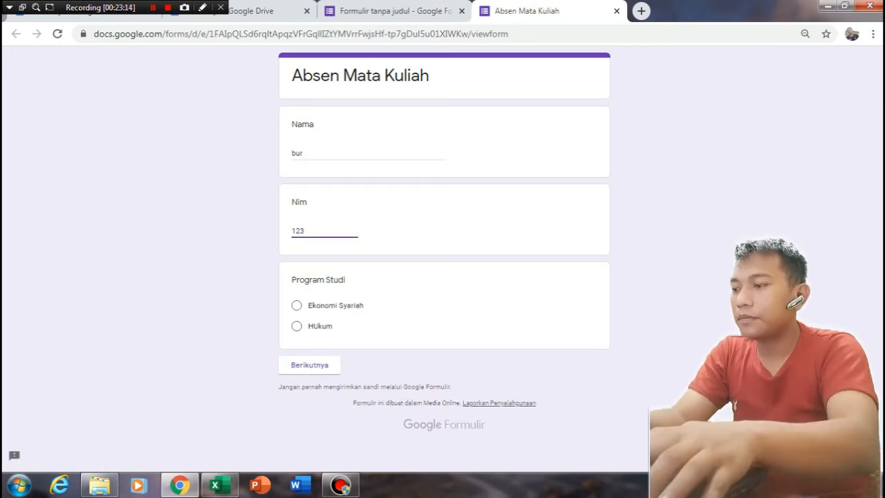
left_click(297, 305)
left_click(318, 384)
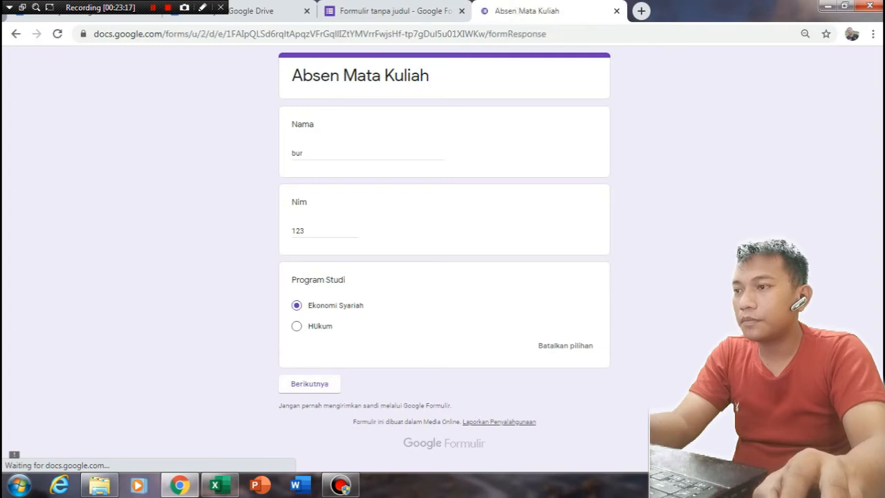
- Test the Semester II answer, compare its Pilih Kelas options with the structure table in Excel, and close the preview
left_click(297, 195)
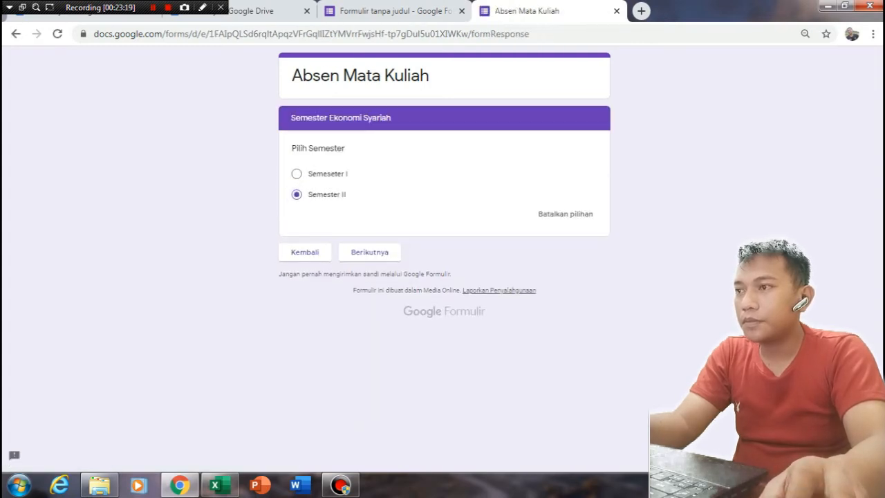
left_click(379, 252)
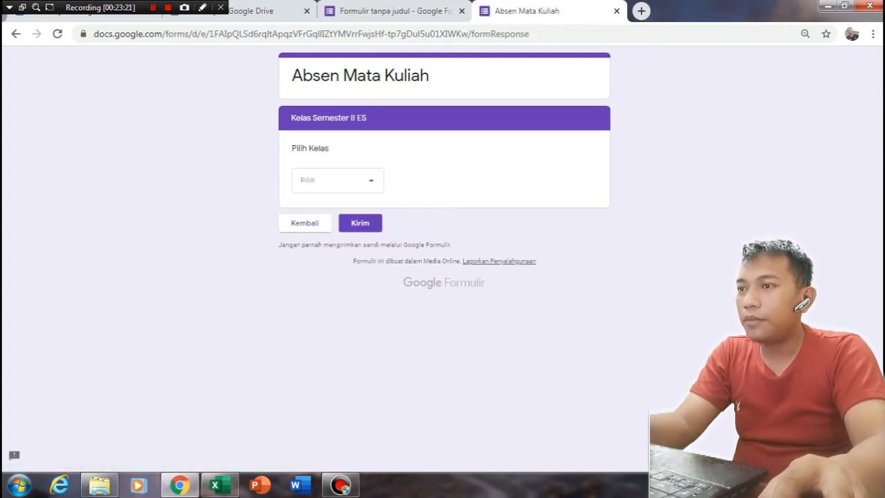
left_click(371, 180)
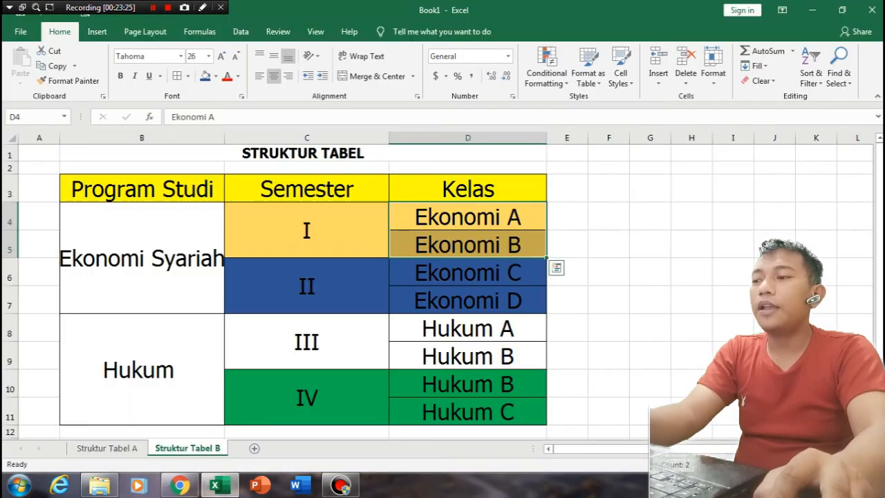
left_click(812, 11)
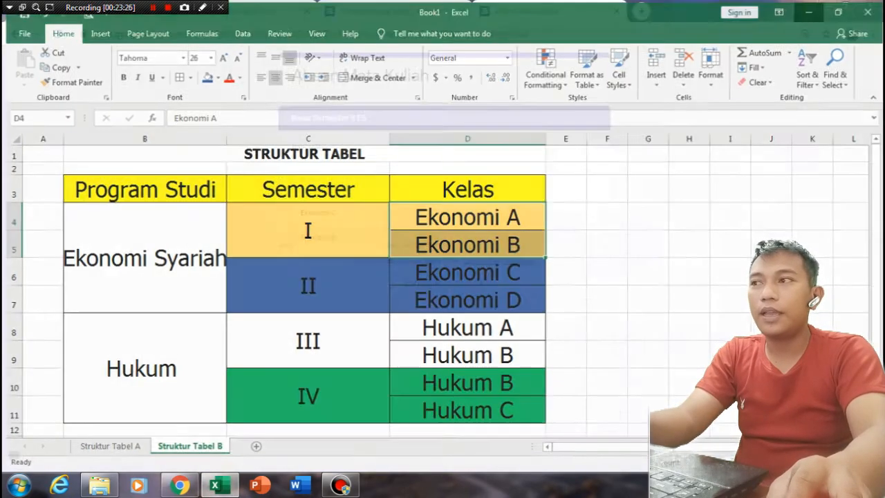
left_click(338, 179)
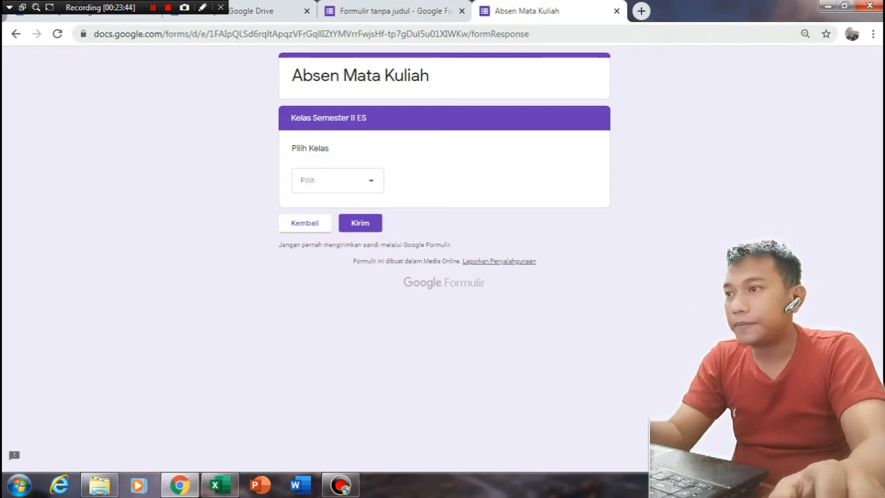
left_click(616, 10)
- Add a question titled Absen Pertemuan below Pilih Kelas in section 4 (Kelas Semester I ES) and make it a checkbox grid (Petak kotak centang)
left_click(508, 107)
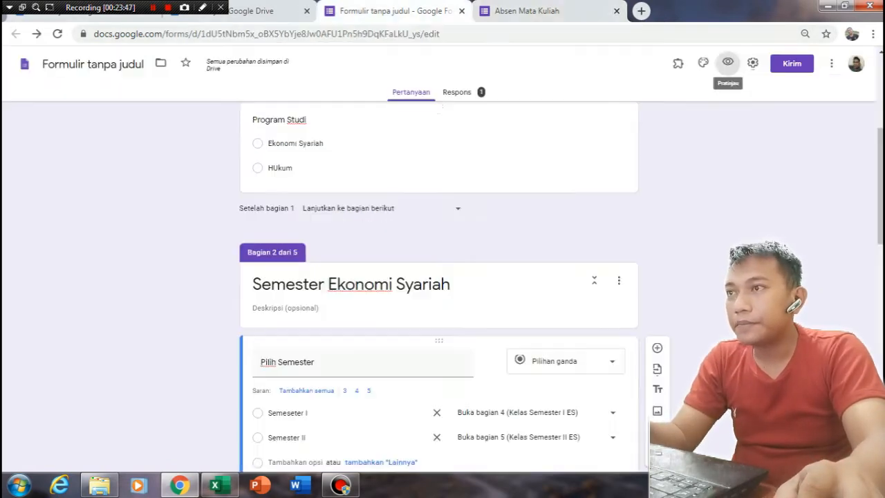
scroll(438, 291, "down", 15)
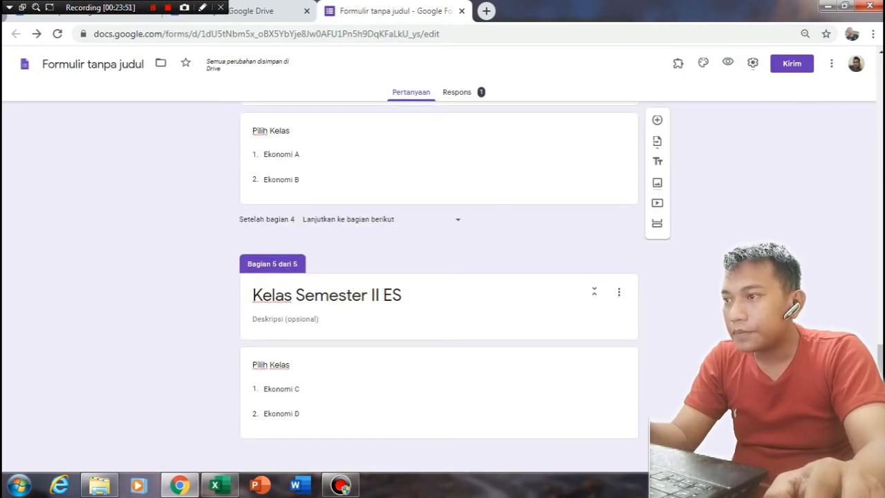
scroll(438, 290, "up", 4)
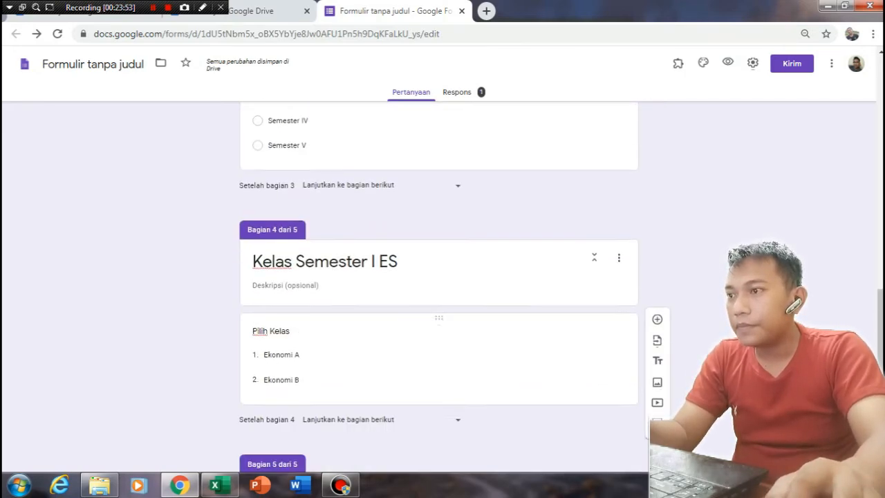
scroll(438, 291, "down", 2)
scroll(438, 291, "down", 1)
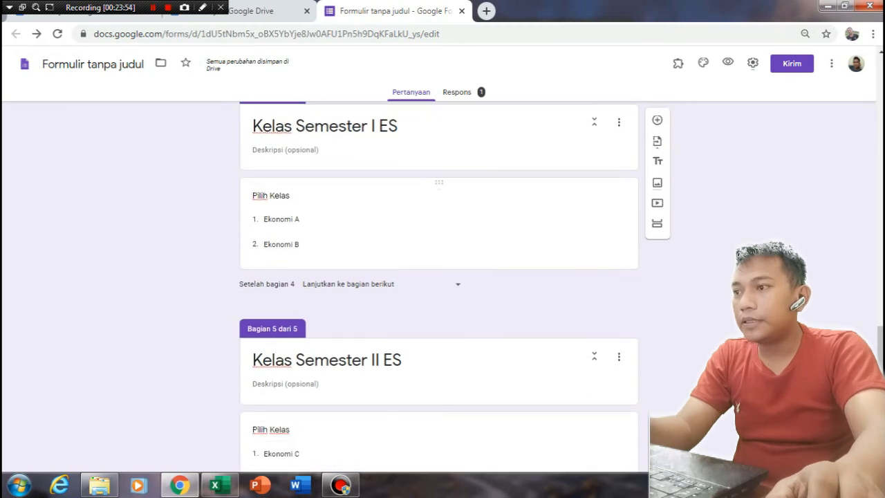
left_click(281, 244)
left_click(657, 119)
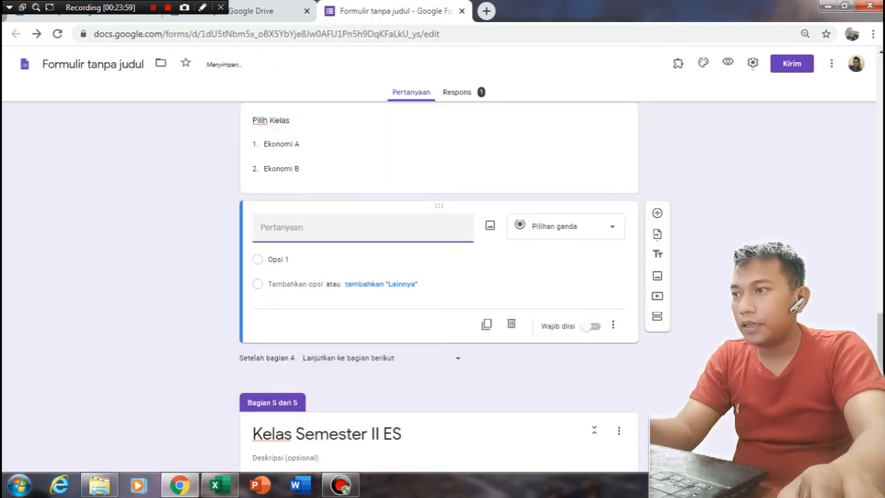
type("Absen ")
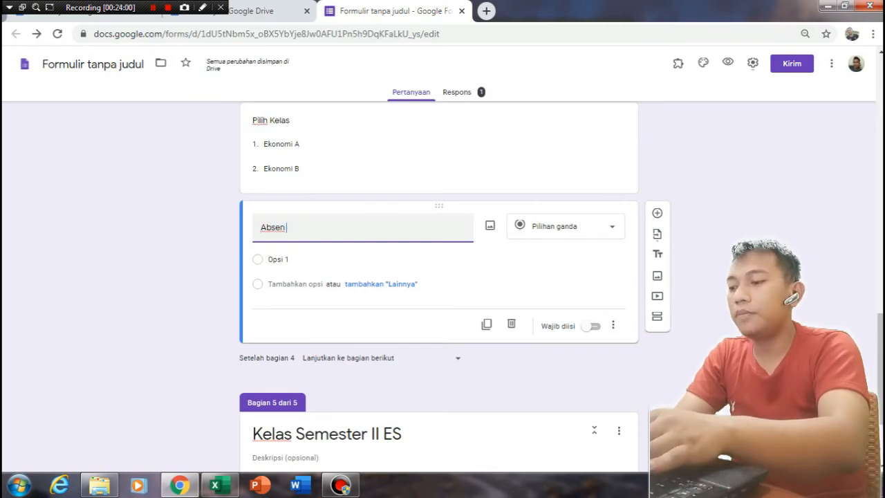
type("Pertemuan")
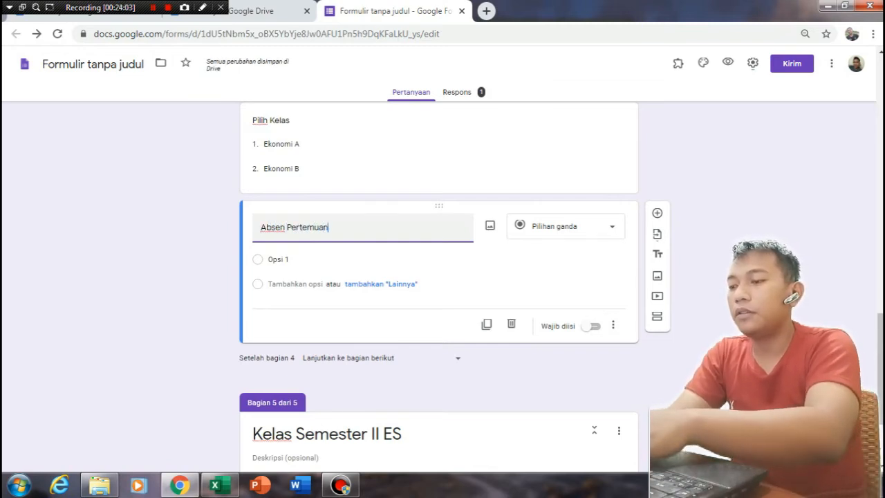
left_click(565, 226)
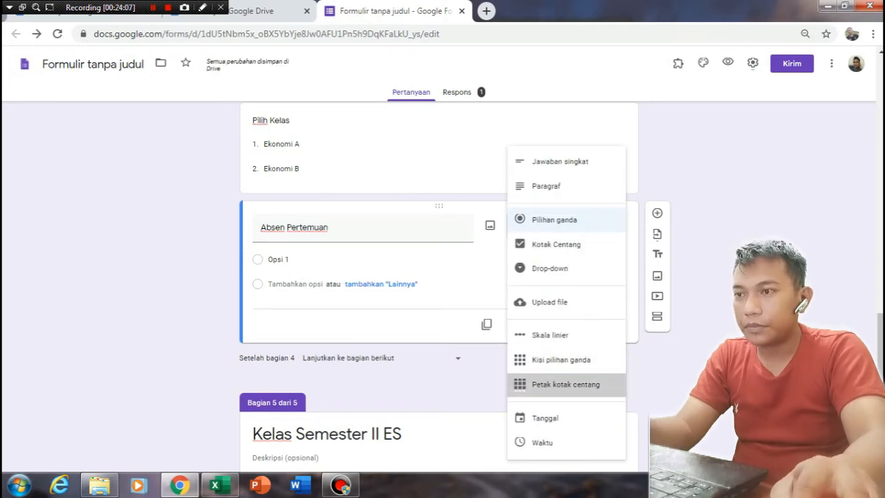
left_click(566, 383)
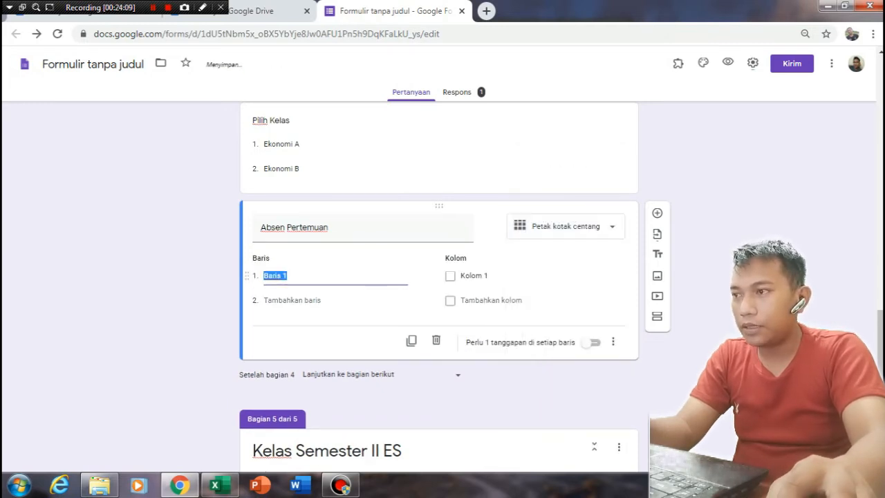
- Name the Absen Pertemuan grid's first four rows Pertemua I, Pertemuan II, Pertemuan III and Pertemuan IV
type("Pertemua")
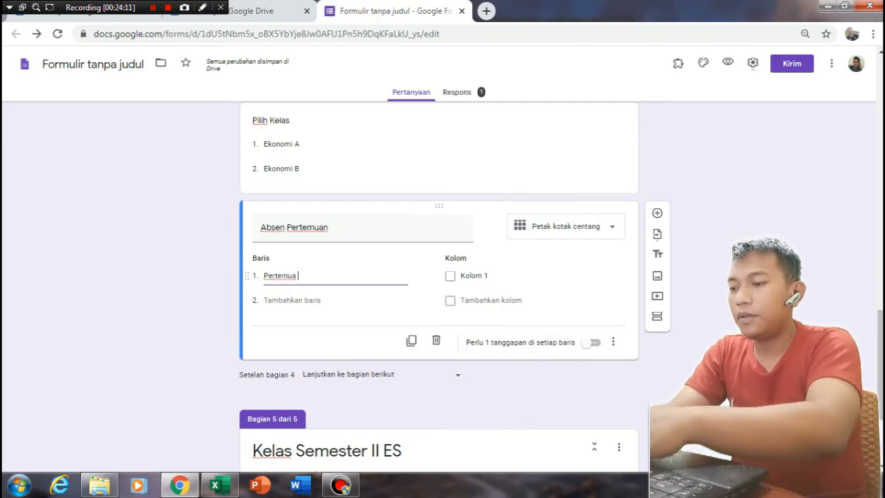
type(" I")
key("Return")
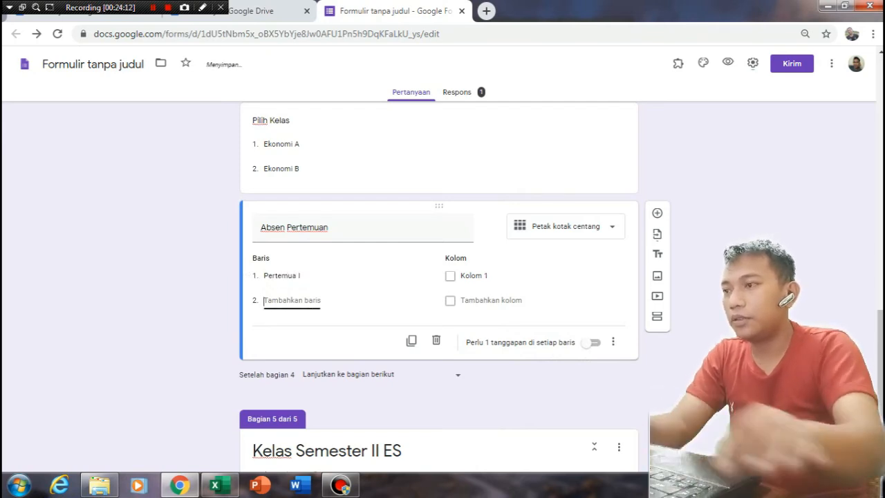
type("Pertemuan")
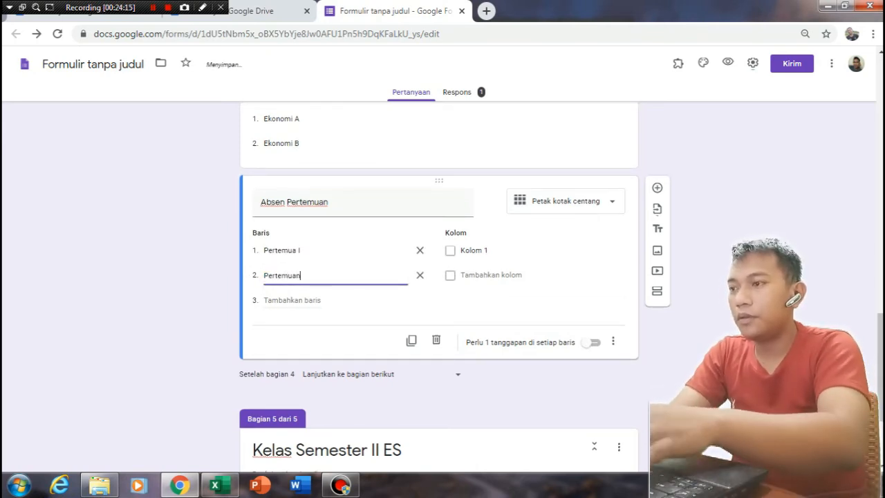
type(" II")
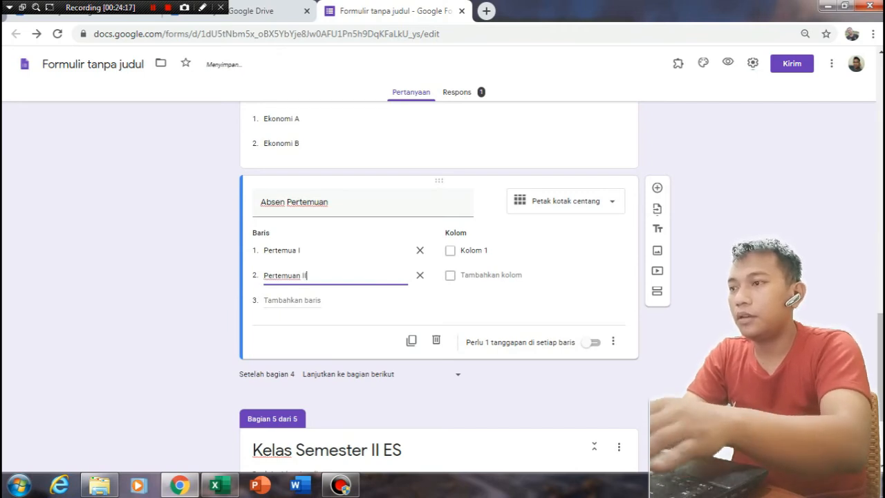
key("Return")
type("Pert")
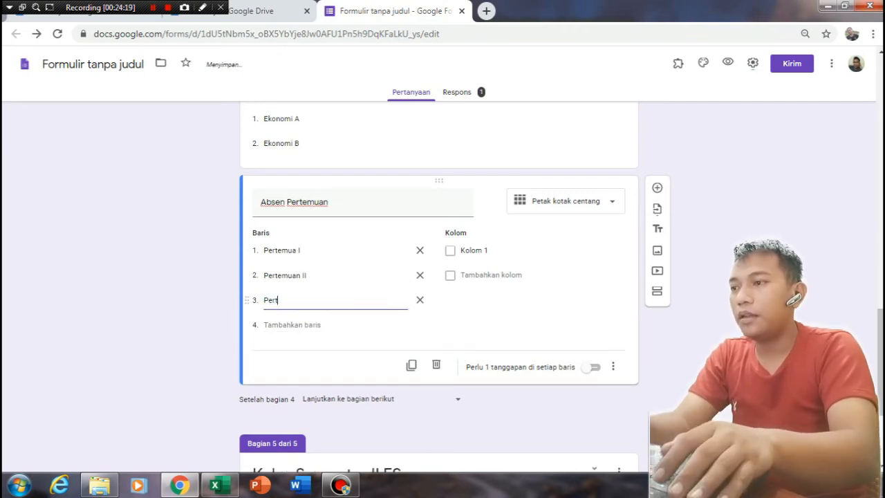
type("emuan III")
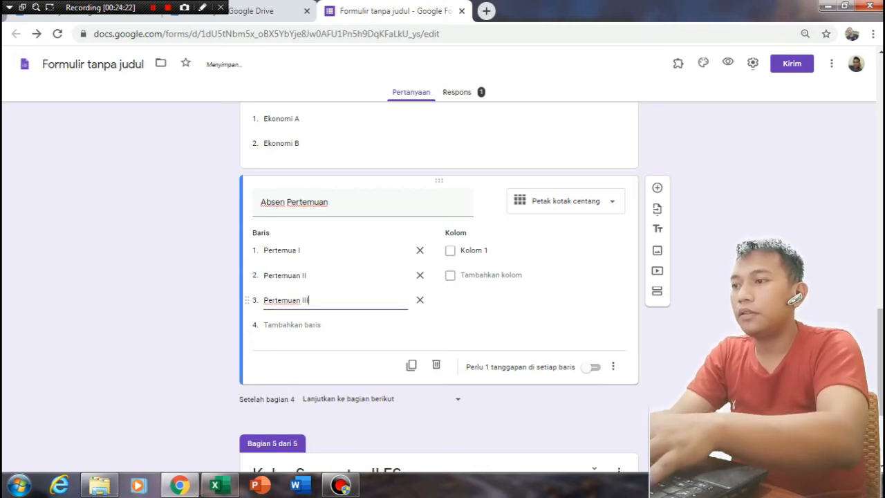
key("Return")
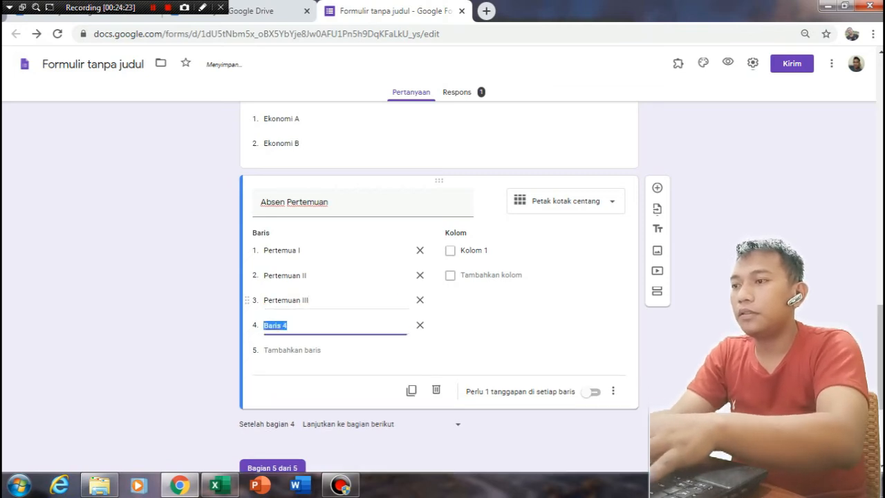
type("Pertemuan III")
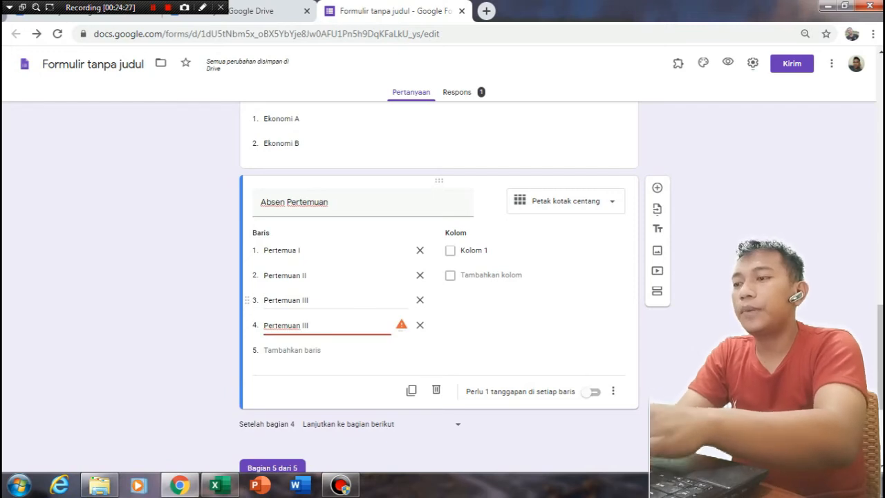
key("BackSpace")
key("BackSpace")
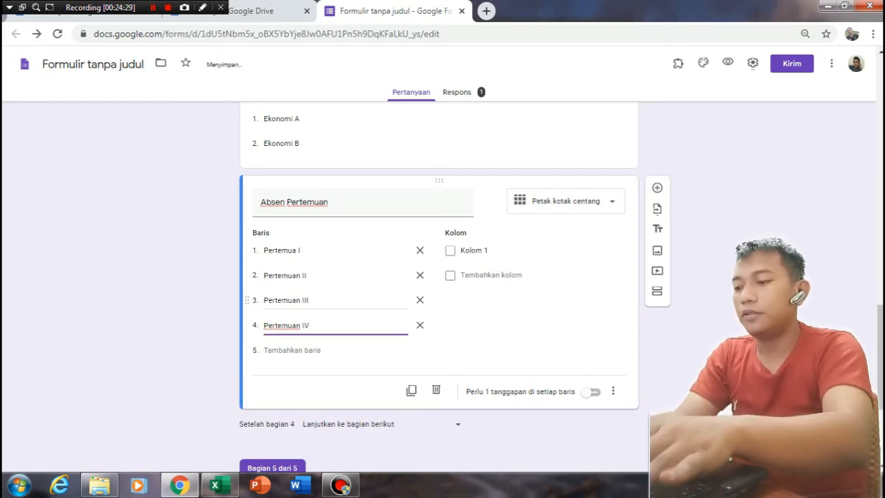
- Name the Absen Pertemuan grid's columns Hadir and Izin, and limit the grid to one response per column
left_click(484, 250)
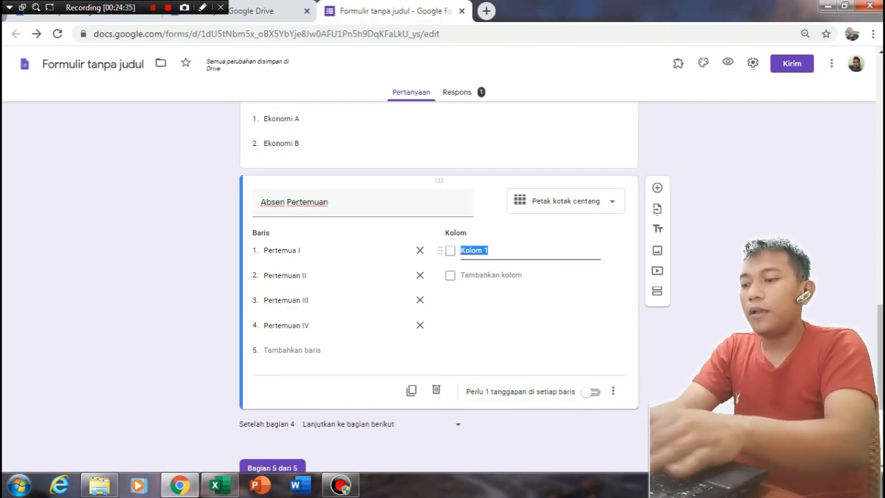
type("Hadir")
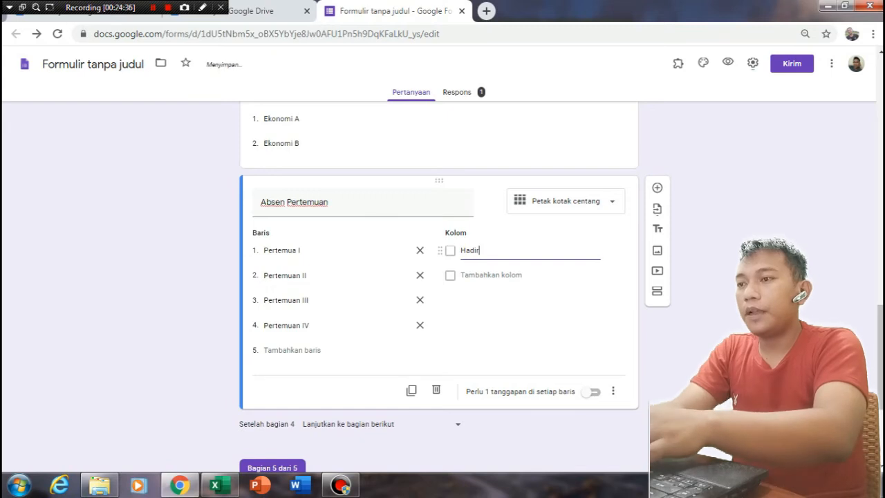
key("Return")
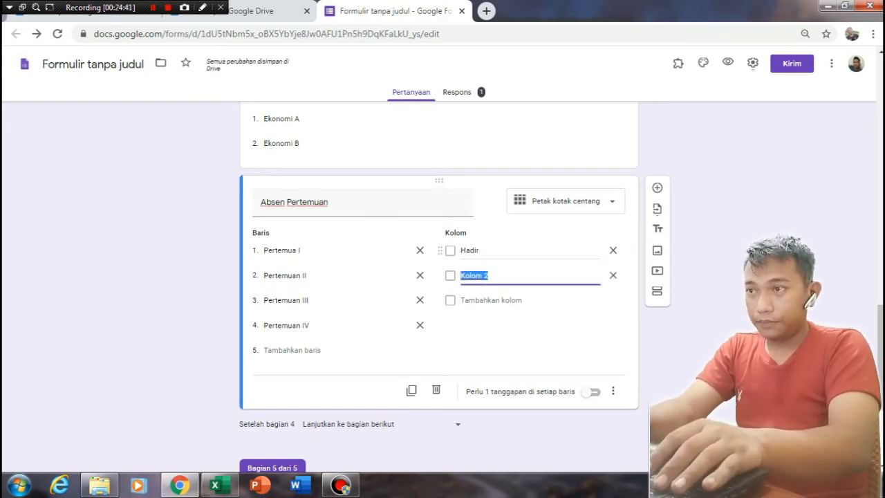
type("Izi")
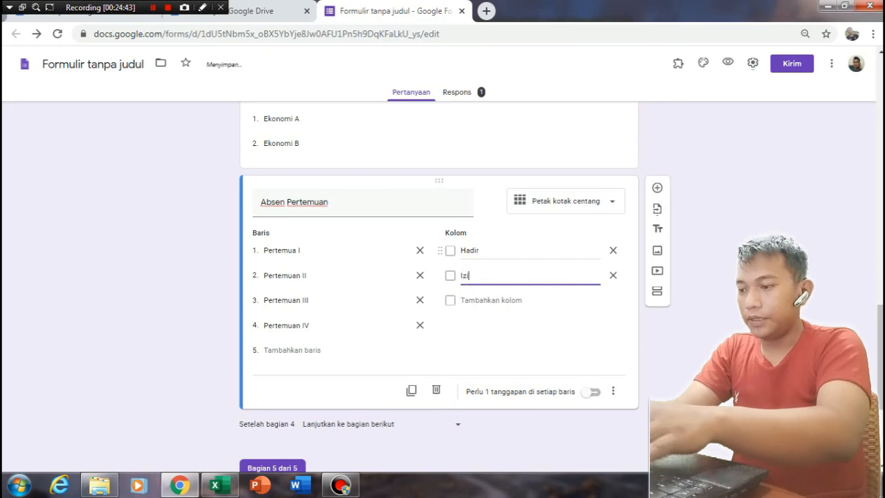
type("n")
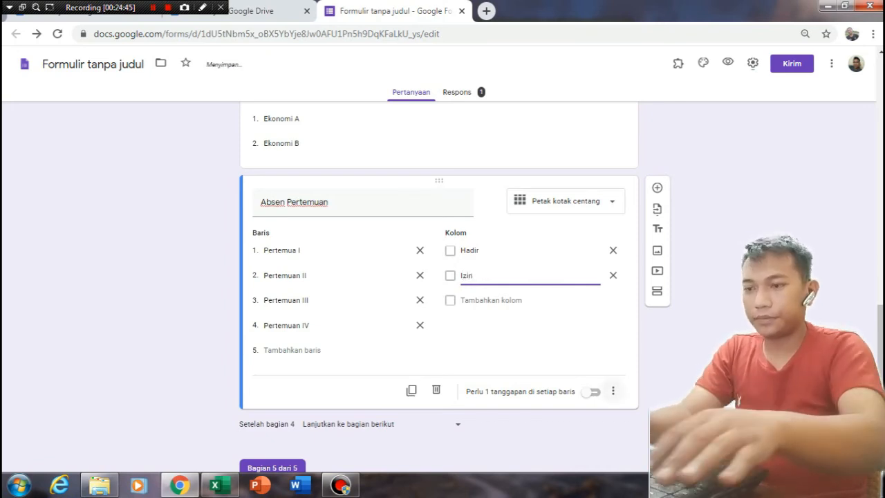
left_click(612, 391)
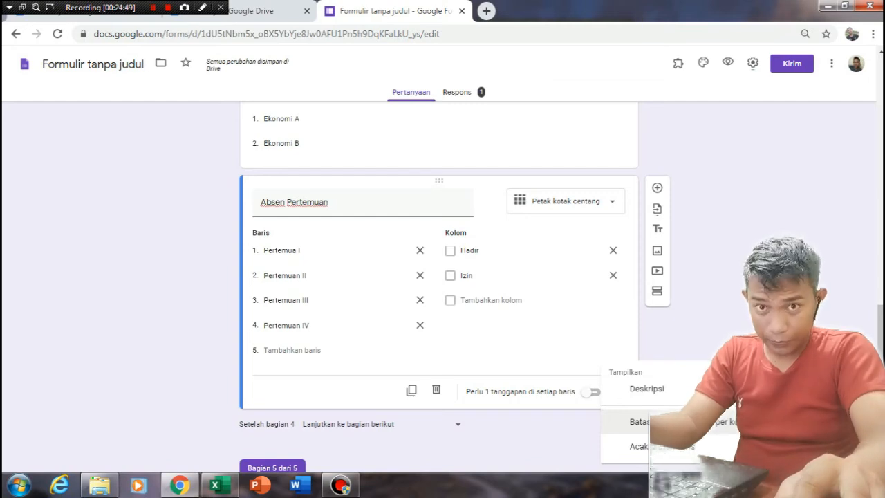
left_click(636, 421)
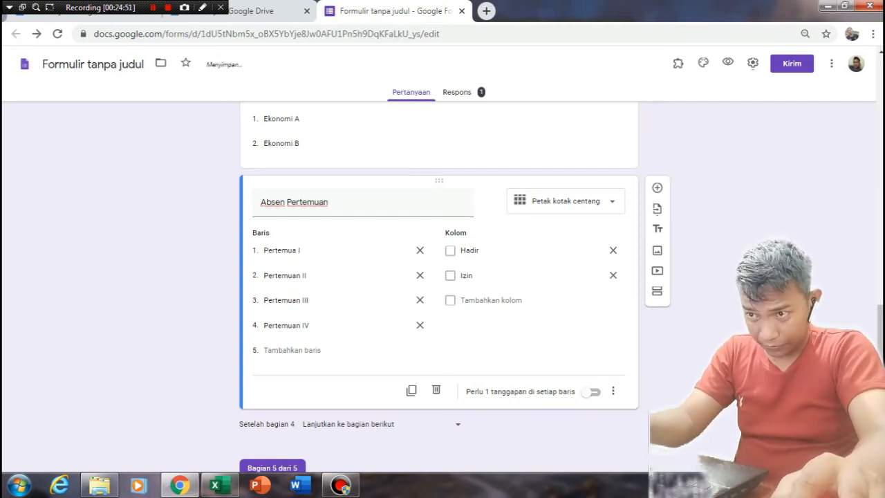
- Duplicate the Absen Pertemuan grid and move the copy below Pilih Kelas in section 5 (Kelas Semester II ES)
scroll(438, 290, "up", 2)
scroll(439, 290, "down", 4)
scroll(439, 290, "up", 5)
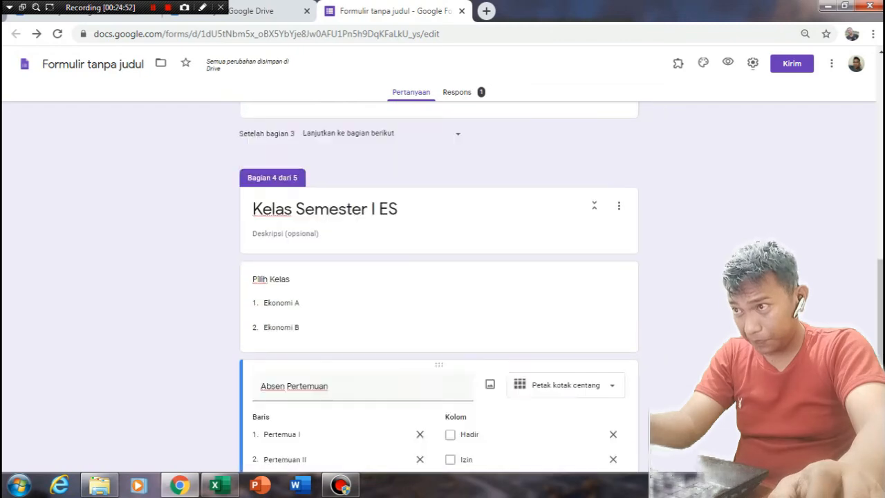
scroll(439, 290, "up", 6)
scroll(439, 291, "up", 2)
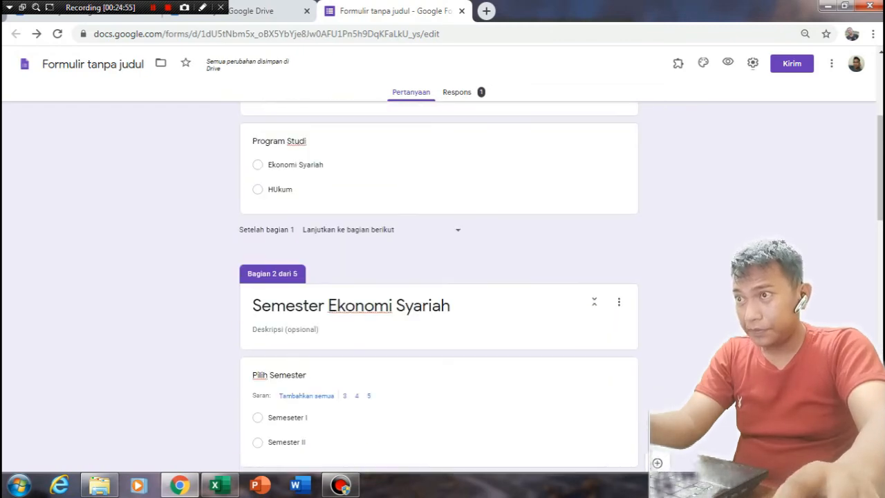
scroll(439, 290, "down", 8)
scroll(439, 287, "down", 5)
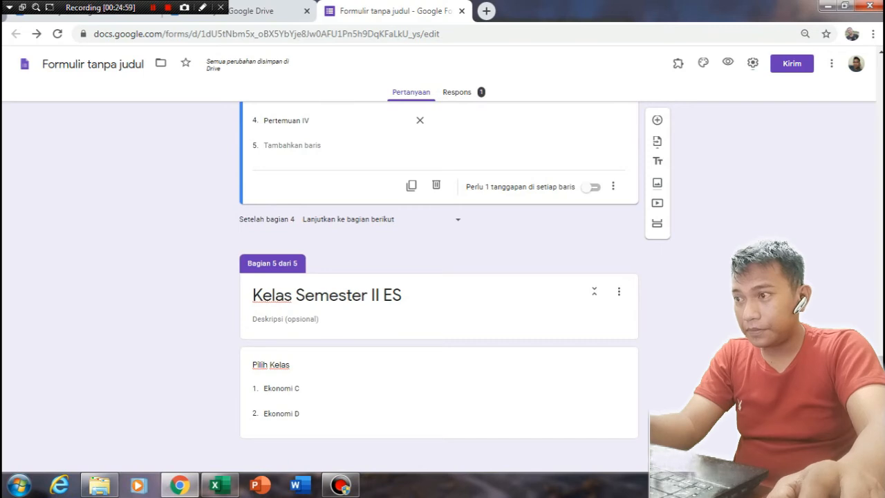
scroll(439, 290, "up", 4)
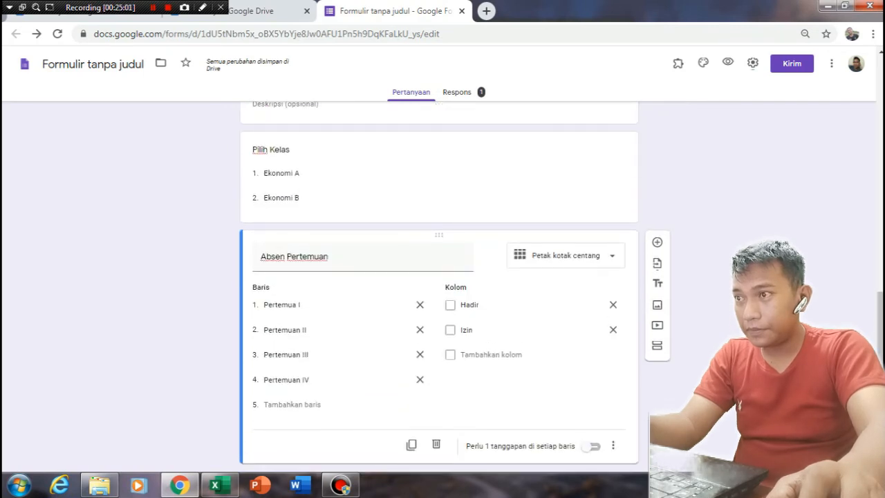
right_click(468, 239)
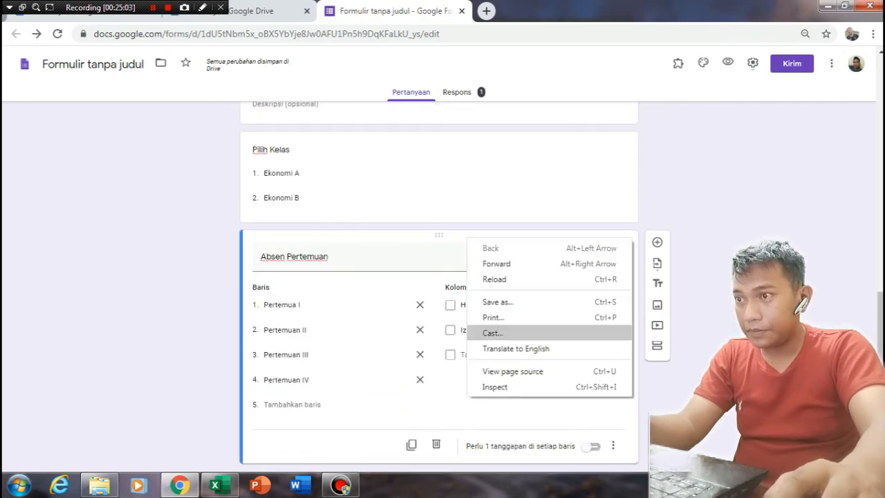
key("Escape")
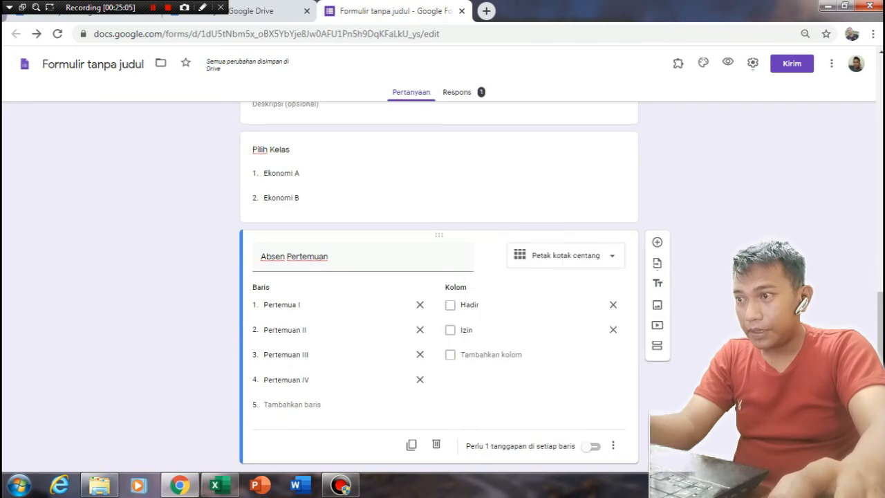
left_click(411, 444)
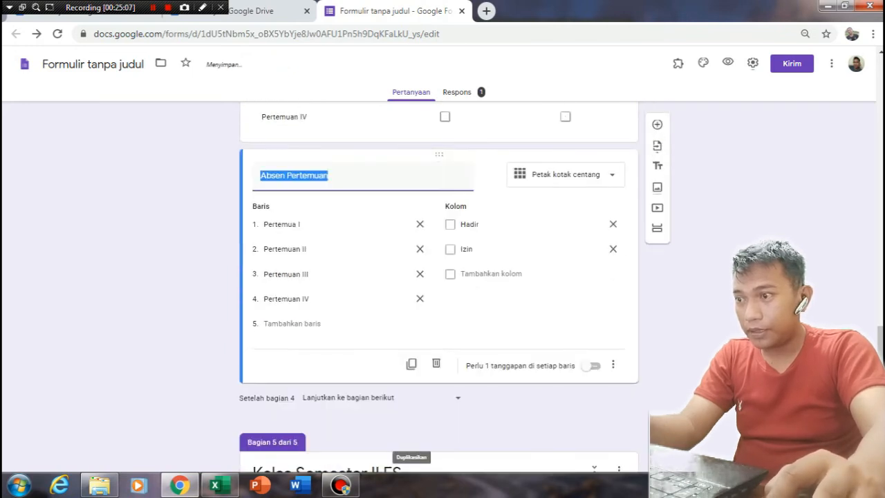
left_click_drag(439, 154, 439, 437)
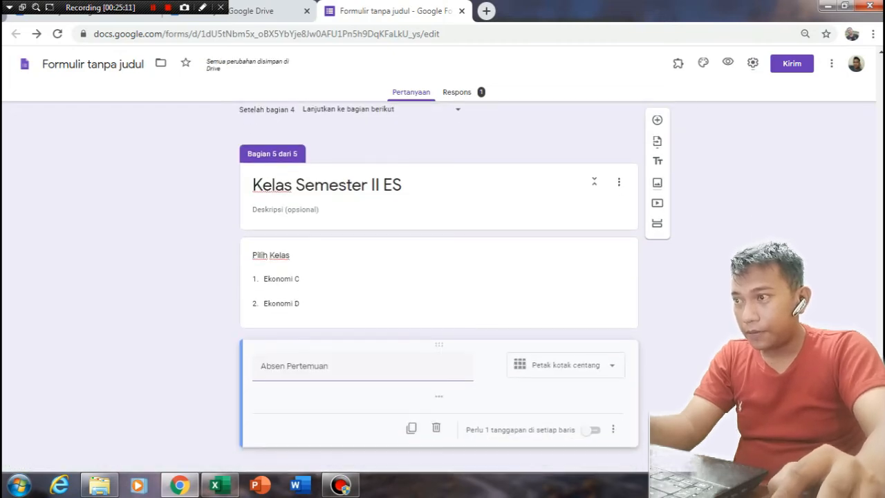
- Preview the form with the attendance grids, fill in a test name and student number, choose Ekonomi Syariah, and continue
scroll(439, 338, "up", 6)
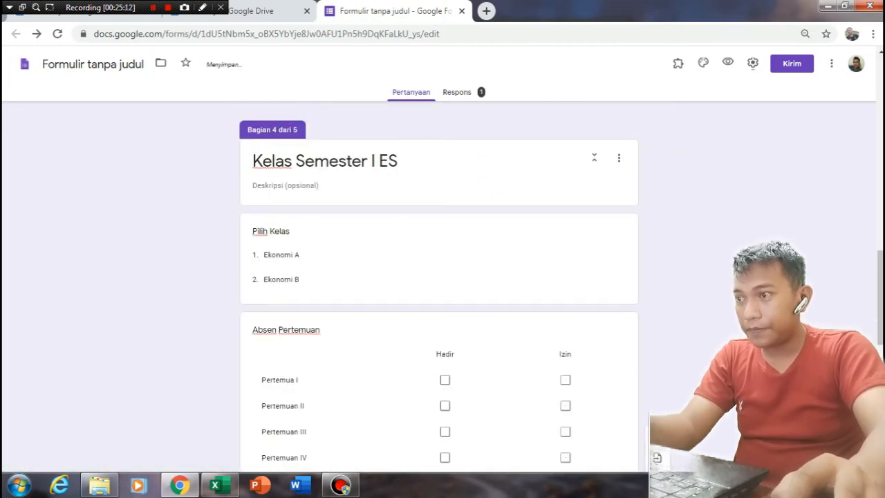
left_click(728, 63)
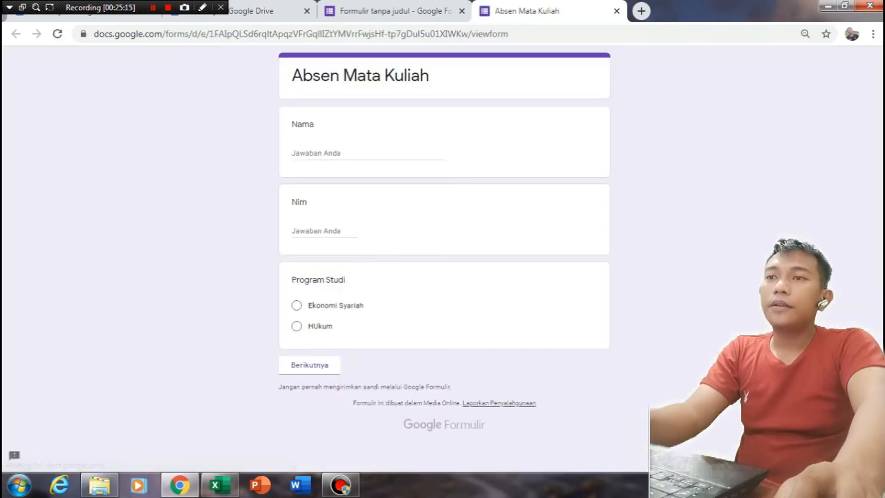
left_click(367, 153)
type("Bur")
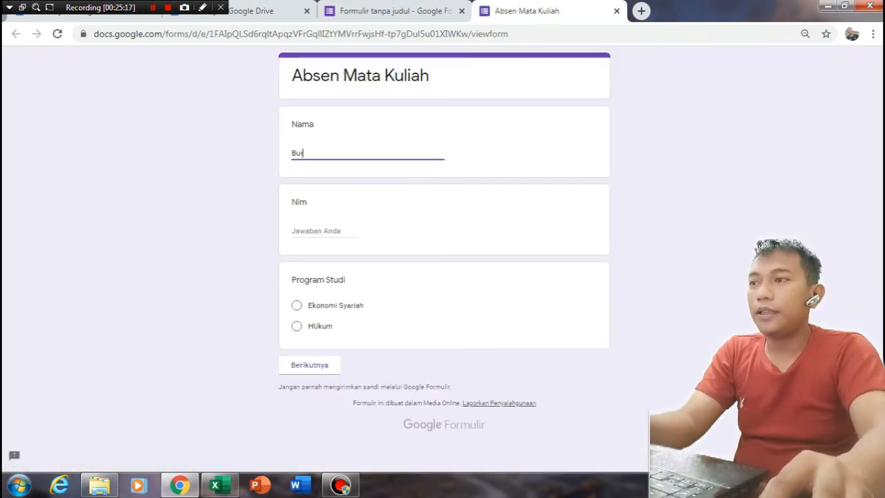
key("Tab")
type("123")
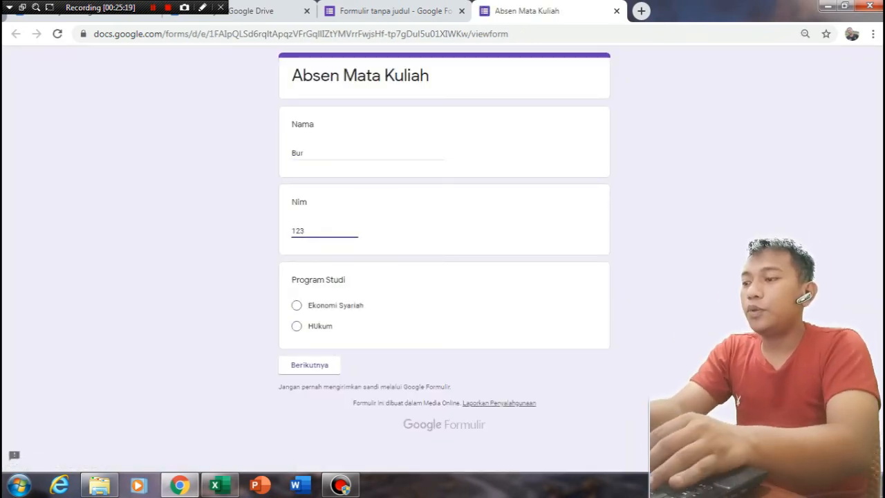
key("Tab")
key("space")
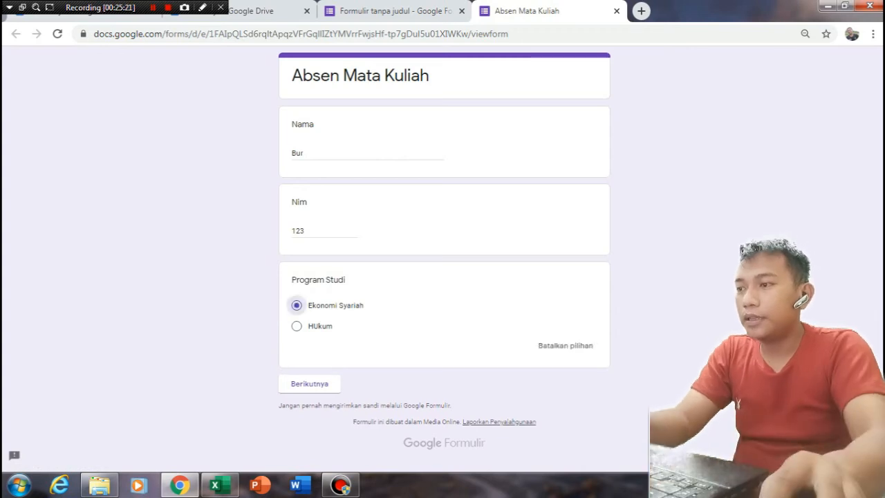
key("Tab")
key("Return")
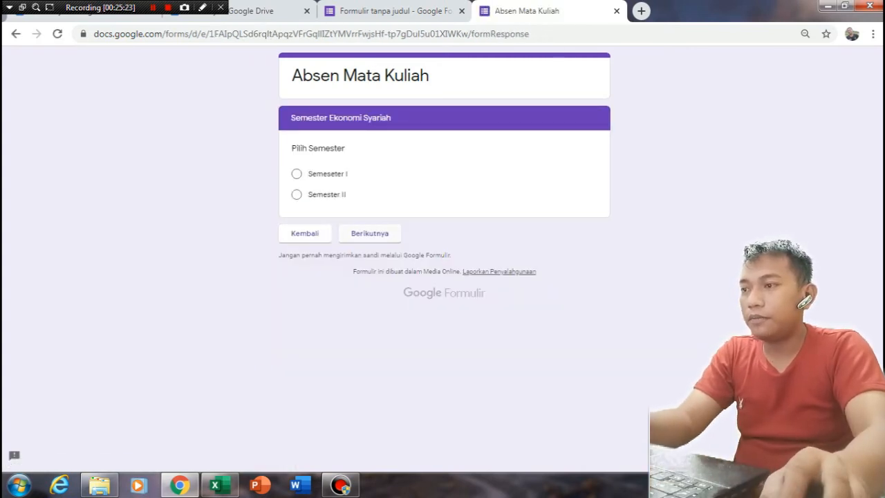
- Test the Semeseter I answer with class Ekonomi A, mark Hadir for Pertemua I, and continue to the following section
left_click(296, 174)
left_click(372, 252)
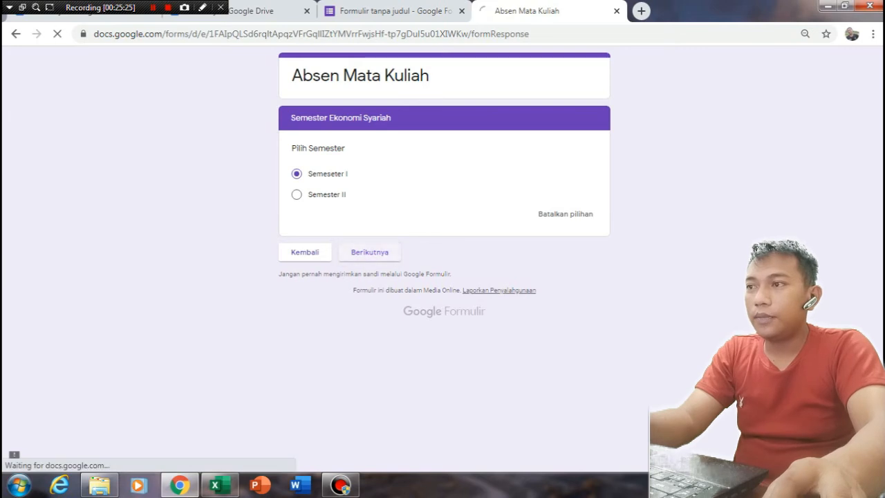
left_click(332, 180)
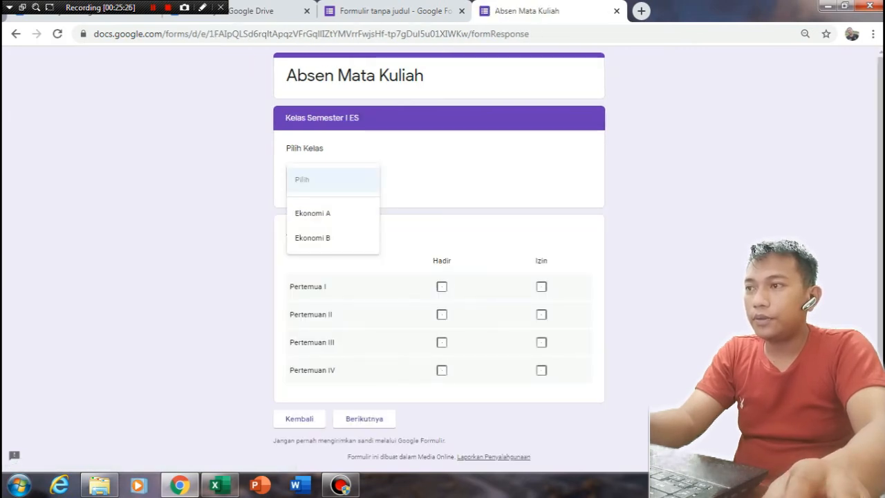
left_click(332, 213)
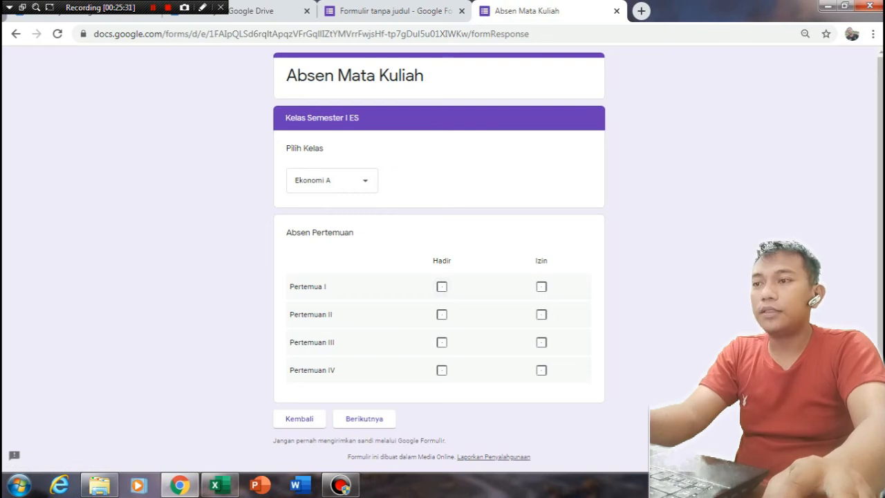
left_click(441, 286)
left_click(364, 418)
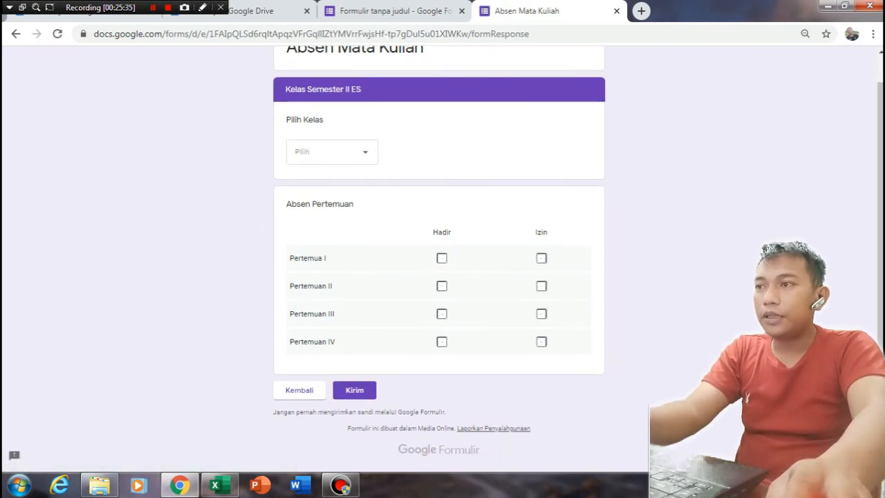
- Test the Kelas Semester II ES section with Izin for Pertemua I and class Ekonomi C, and close the preview without submitting
scroll(438, 277, "up", 1)
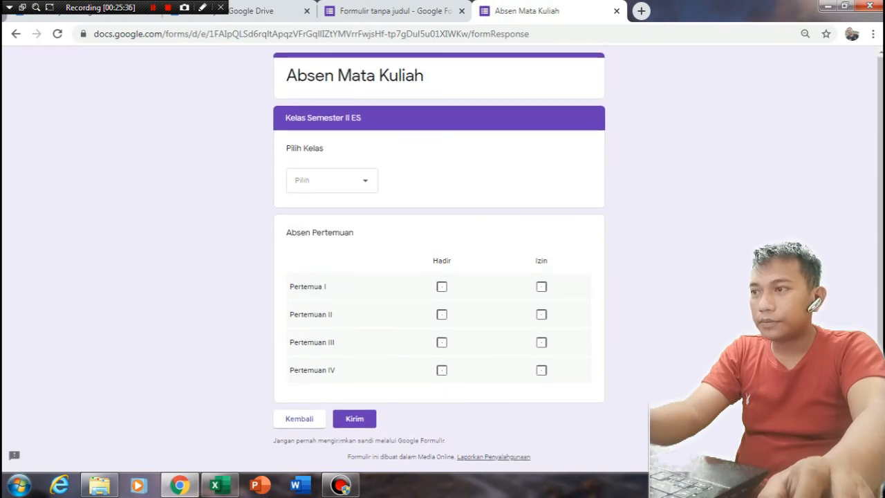
left_click(541, 286)
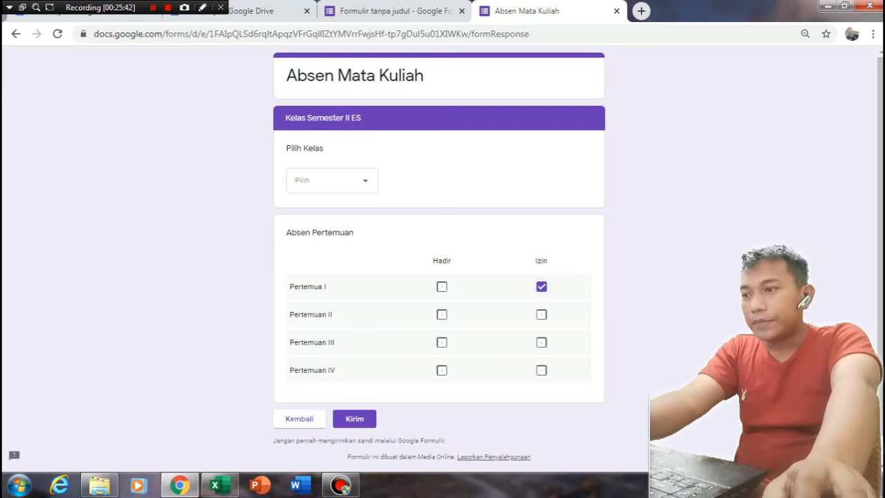
left_click(332, 181)
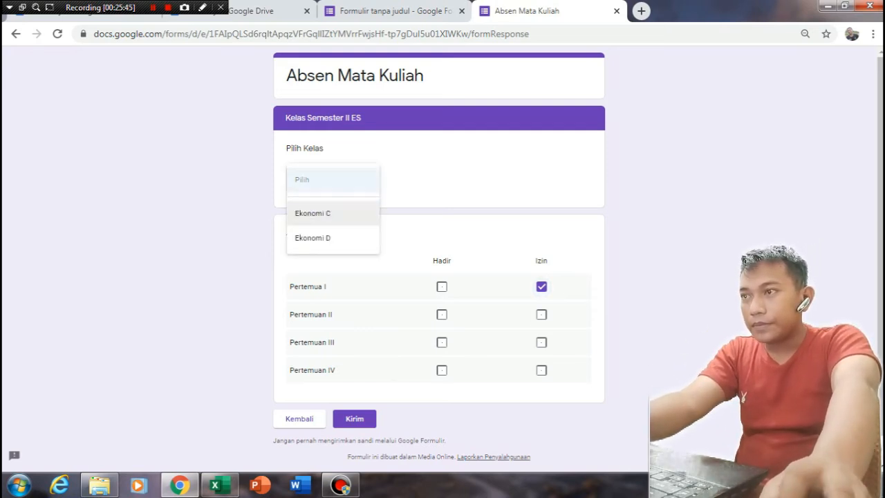
left_click(442, 181)
left_click(332, 180)
left_click(332, 213)
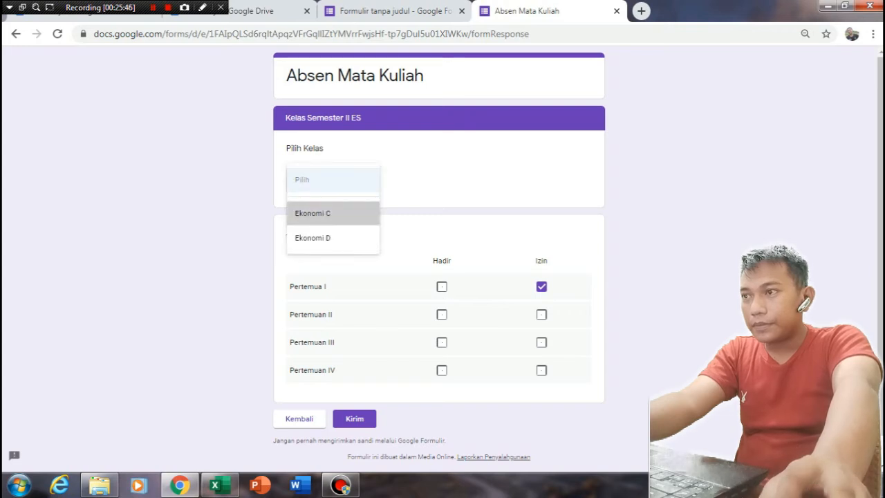
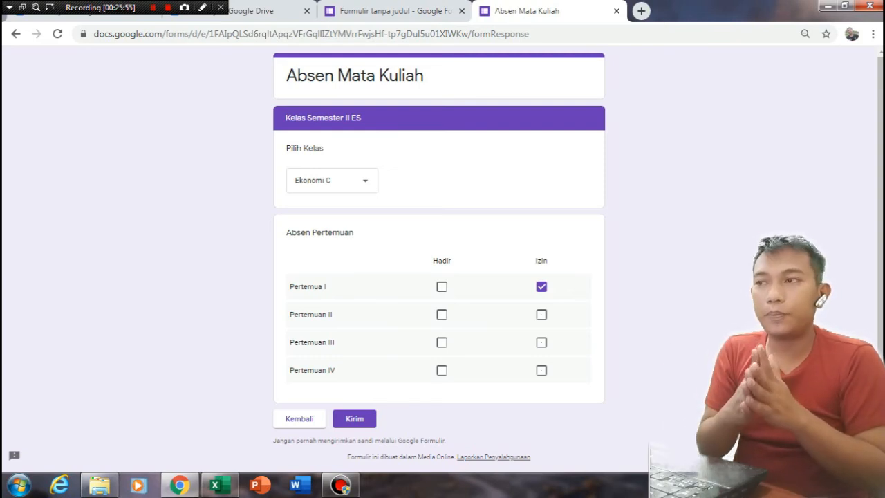
left_click(616, 11)
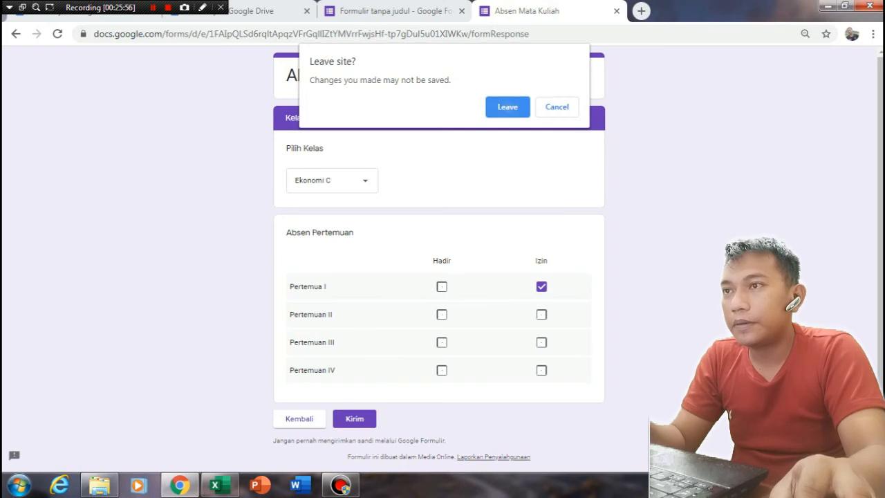
left_click(507, 107)
- Add a question titled Hadir below the Absen Pertemuan grid in section 5 (Kelas Semester II ES)
scroll(439, 277, "down", 7)
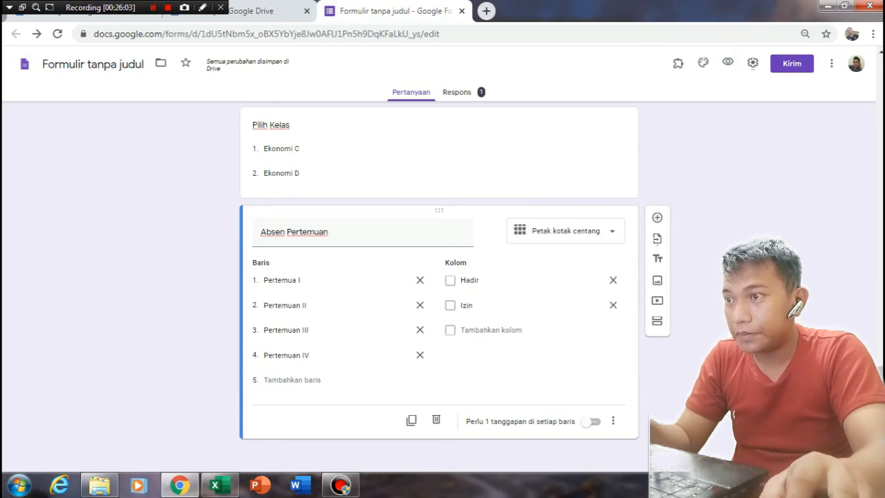
scroll(439, 277, "up", 2)
scroll(439, 276, "down", 2)
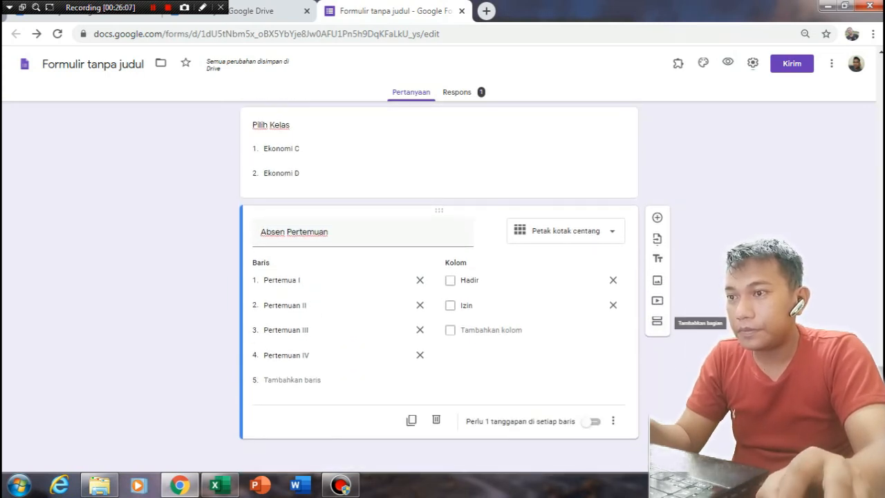
left_click(657, 217)
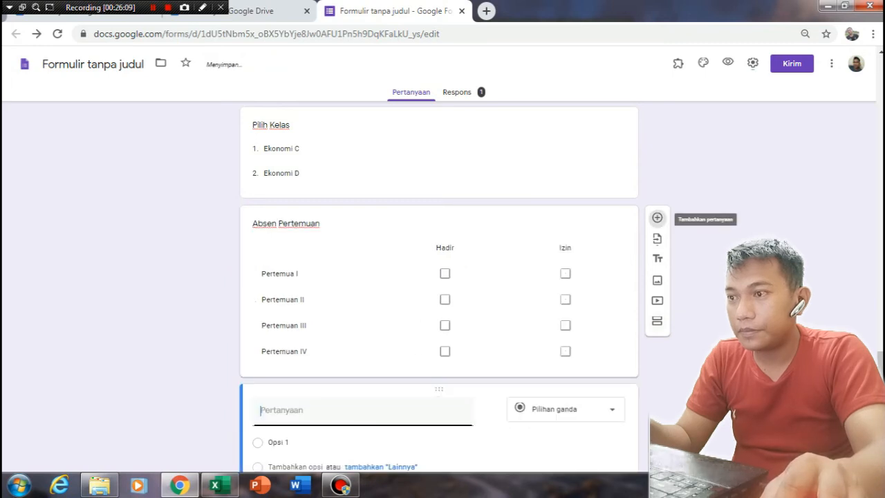
type("Hadir")
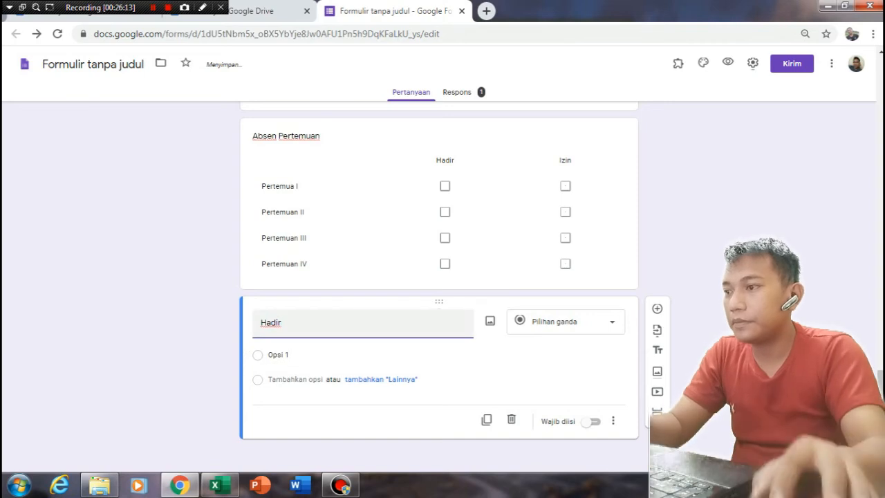
- Retitle the Hadir question as Absen, give it the single option Hadir, and make it required
key("ctrl+a")
type("Absen")
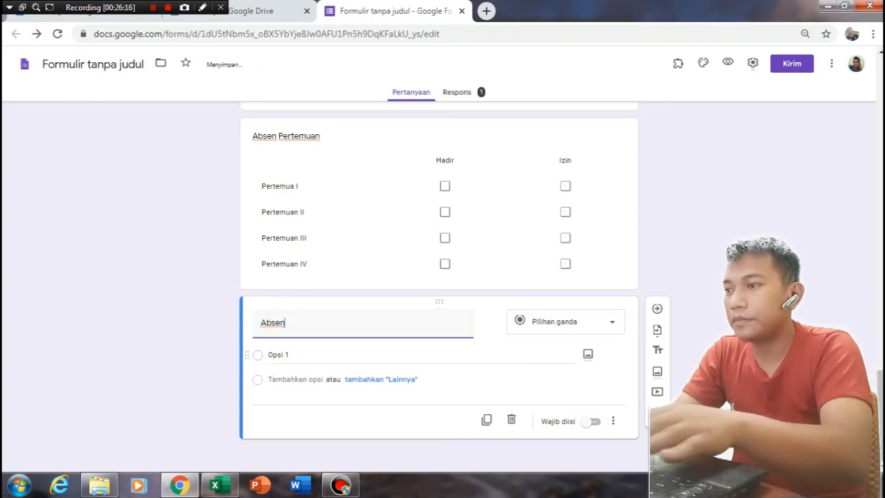
left_click(279, 354)
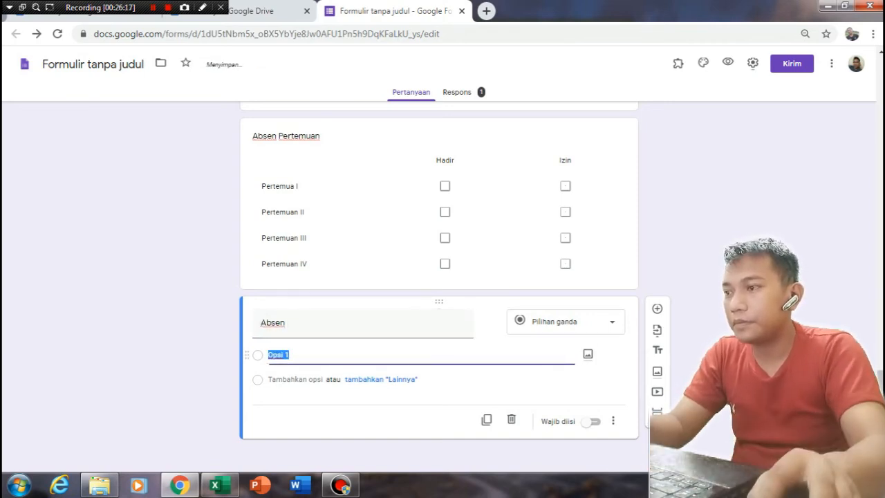
type("Hadir")
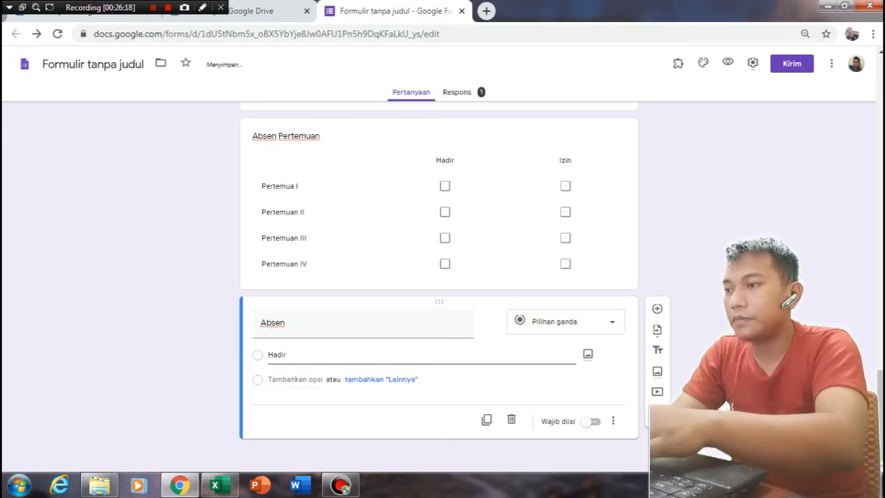
left_click(296, 380)
left_click(591, 422)
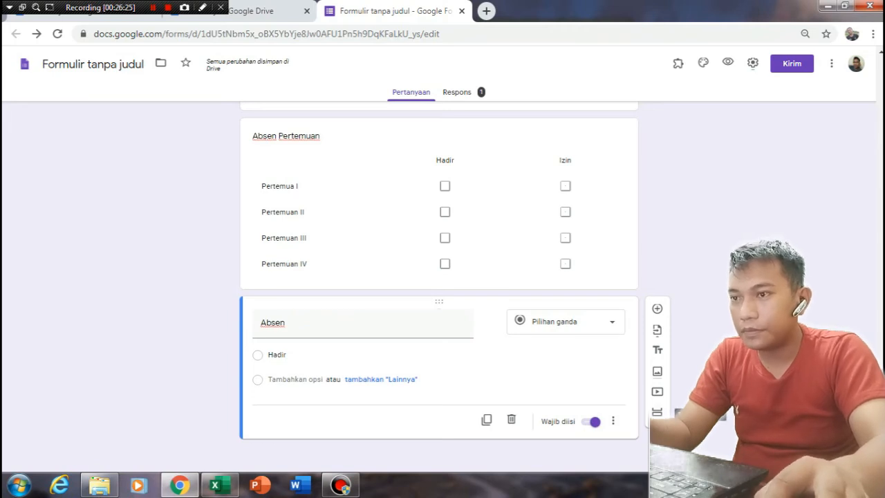
- Add a section titled Ceklist Kehadiran after section 5 and place the Absen question in it
left_click(657, 412)
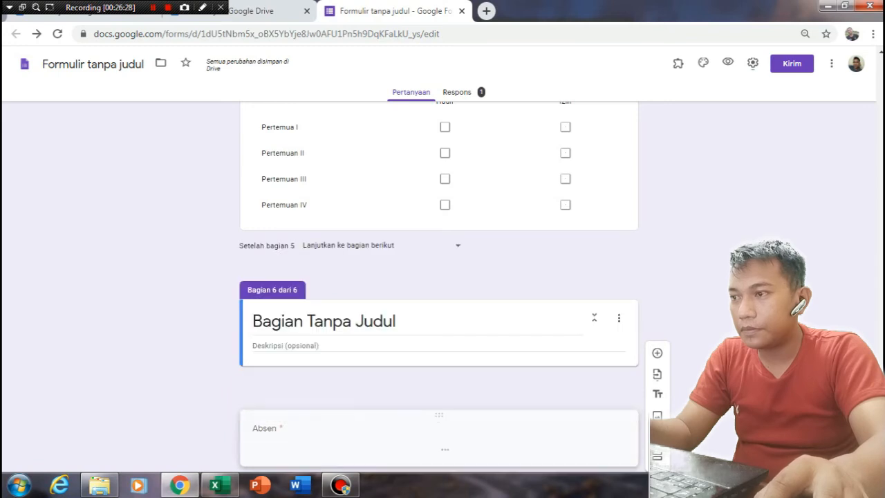
left_click_drag(439, 415, 439, 415)
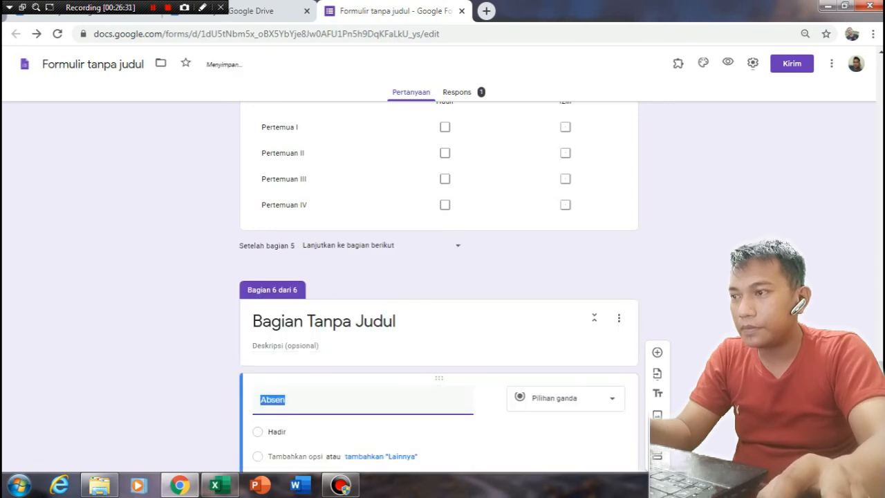
left_click(323, 321)
type("Ceklist ")
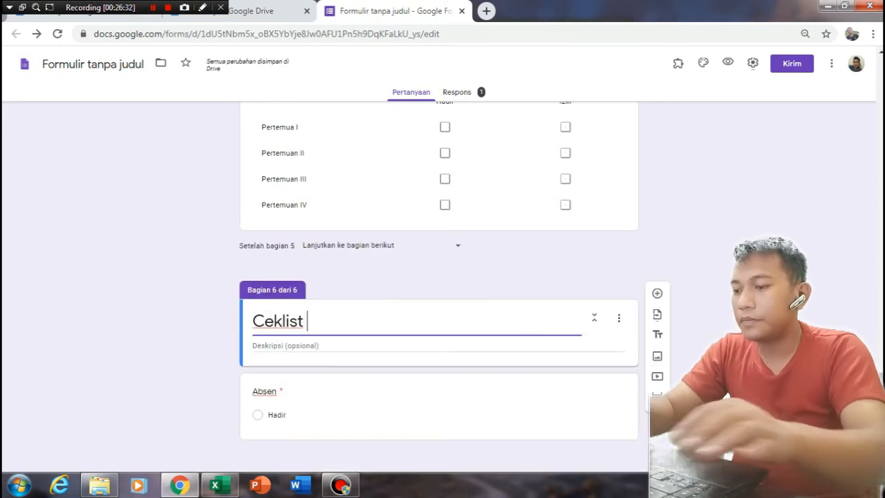
type("Kehadira")
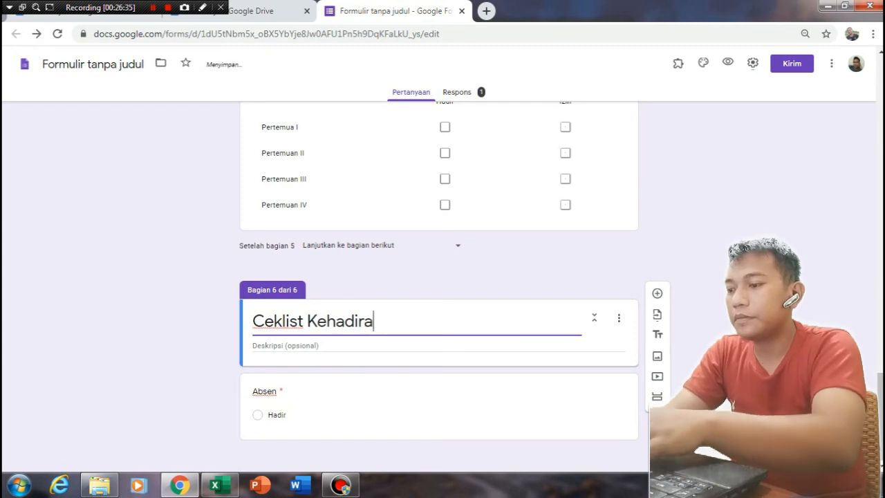
type("n")
- Preview the form, fill in a test name and student number, choose Ekonomi Syariah, and continue to the semester section
scroll(439, 277, "up", 3)
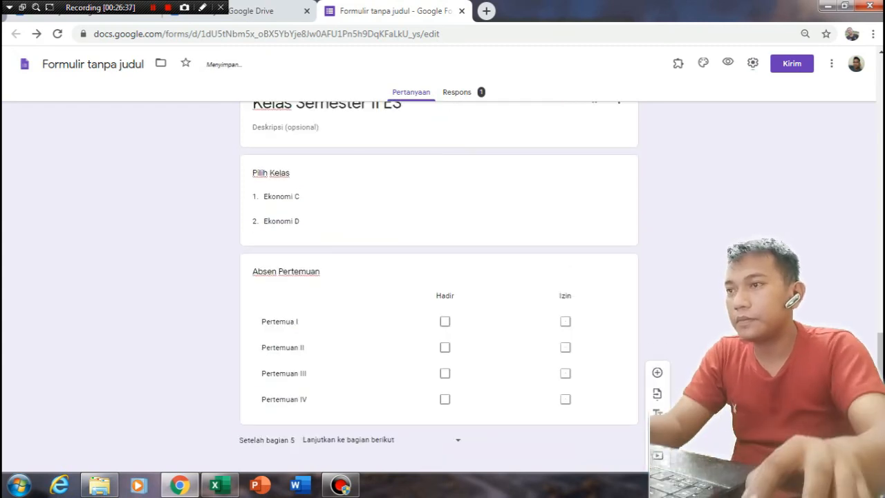
scroll(439, 277, "down", 3)
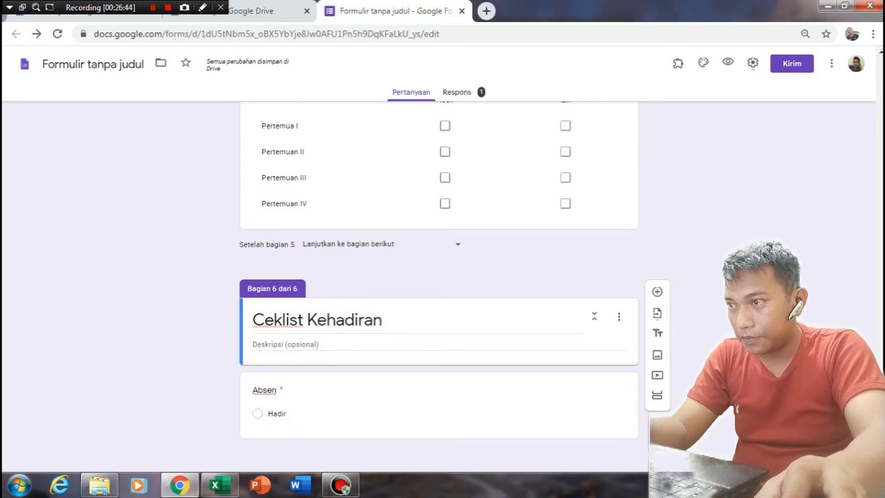
scroll(439, 276, "up", 15)
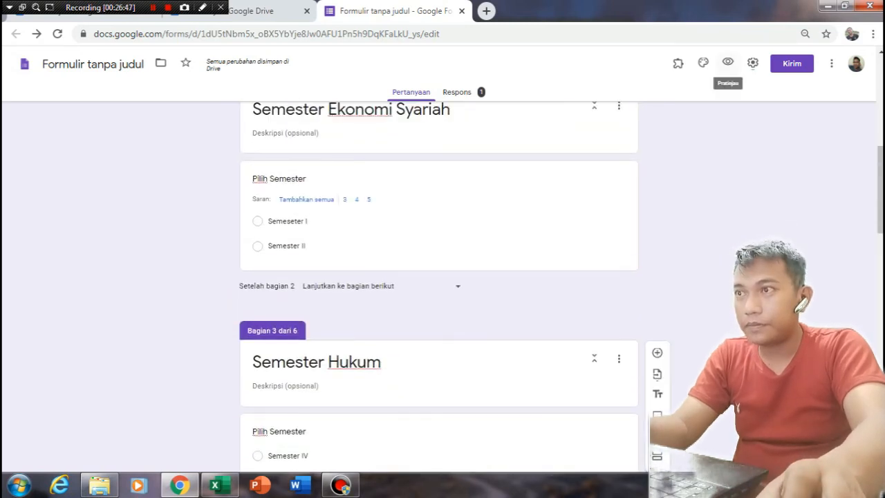
left_click(727, 62)
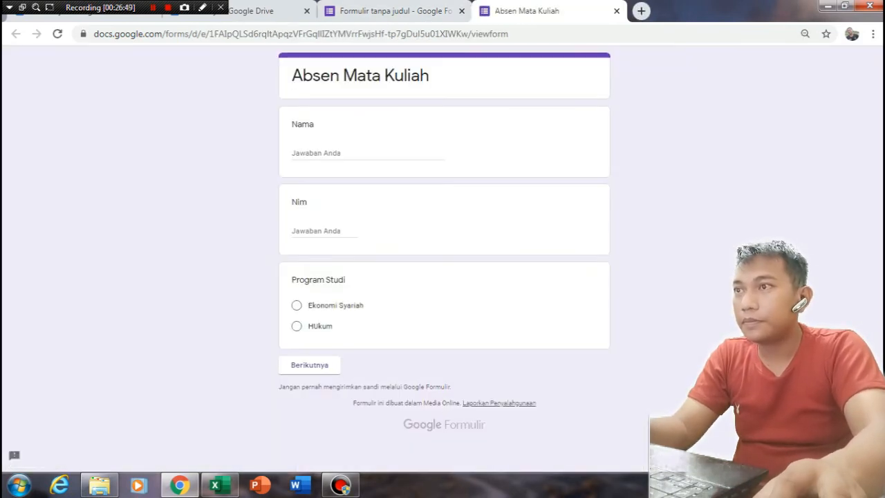
left_click(367, 153)
type("1")
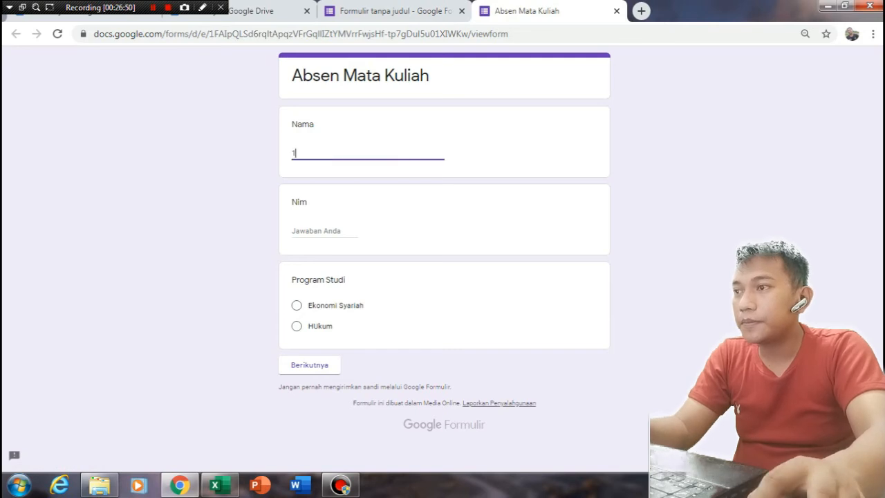
key("Tab")
type("12")
left_click(297, 305)
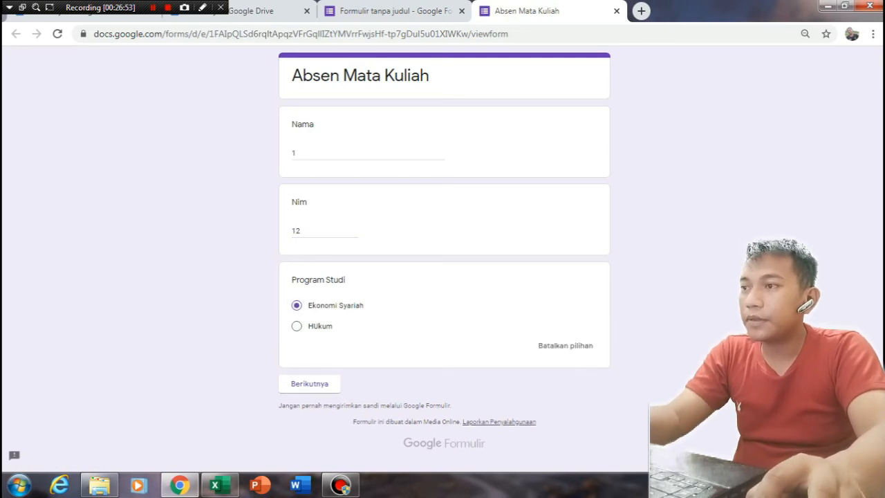
left_click(309, 383)
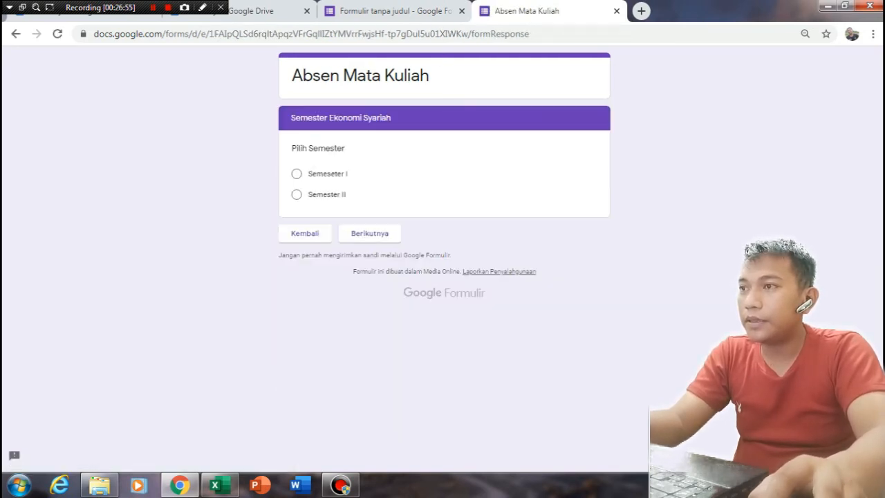
- Test the Semeseter I answer with Hadir for Pertemua I, class Ekonomi A, and Izin for Pertemuan II, and continue
left_click(296, 174)
left_click(370, 253)
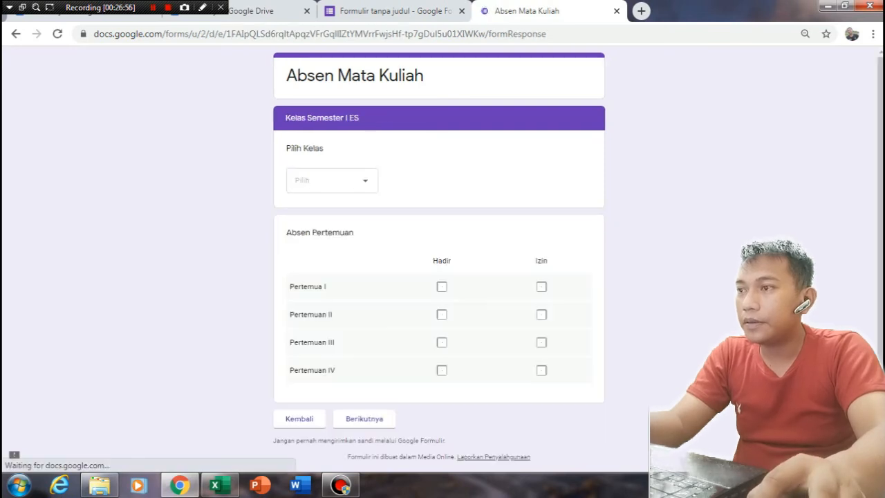
left_click(442, 286)
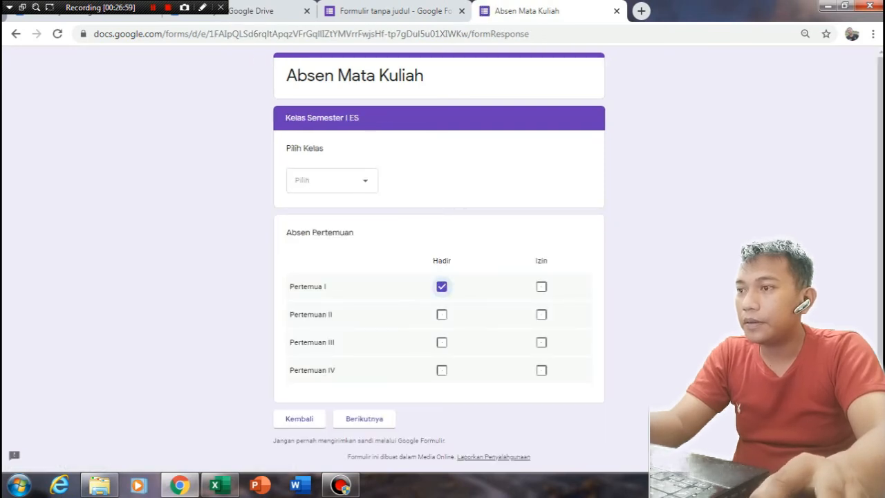
left_click(332, 180)
left_click(312, 212)
scroll(440, 259, "down", 1)
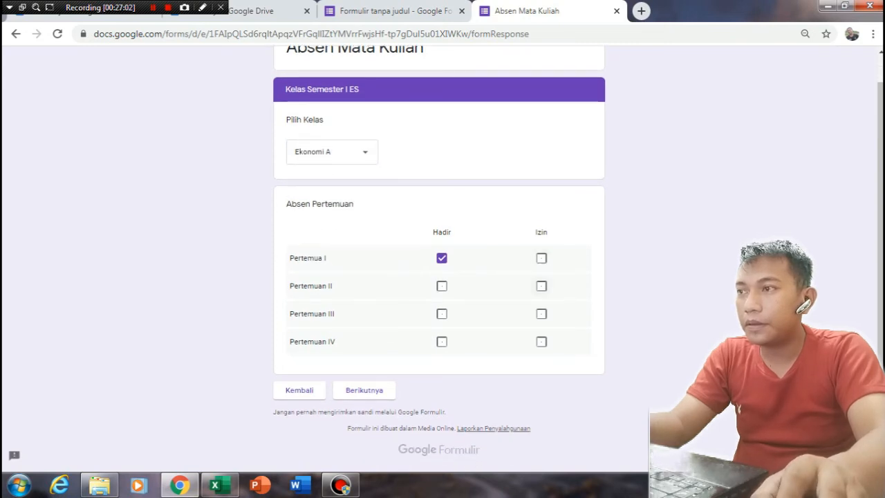
left_click(541, 285)
left_click(364, 390)
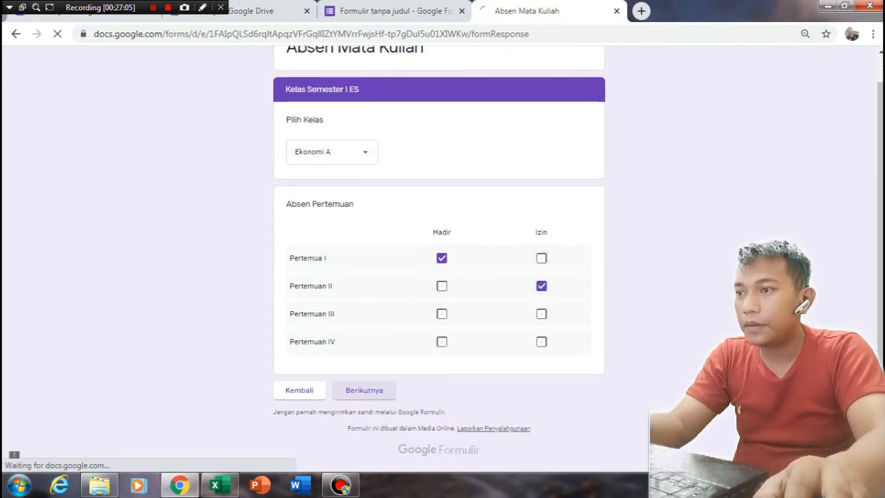
- Check which section follows Kelas Semester I ES in the preview, and close the preview without submitting
scroll(440, 259, "up", 1)
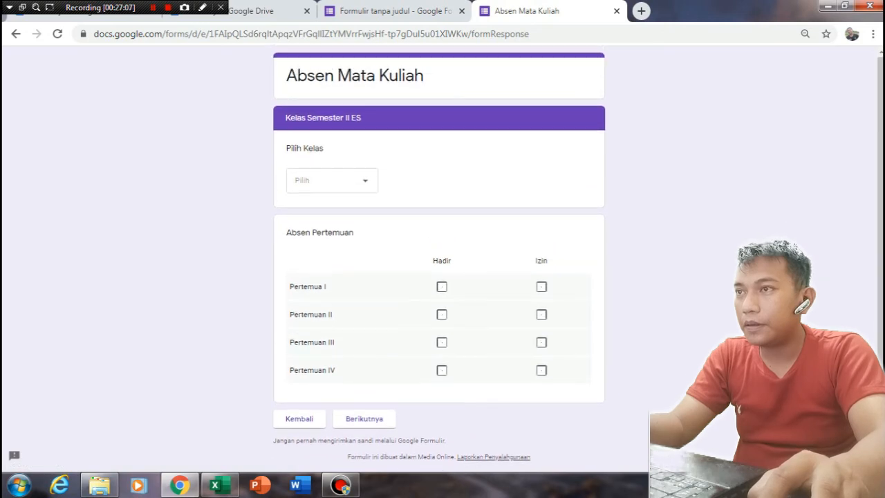
scroll(440, 259, "down", 1)
scroll(439, 259, "up", 1)
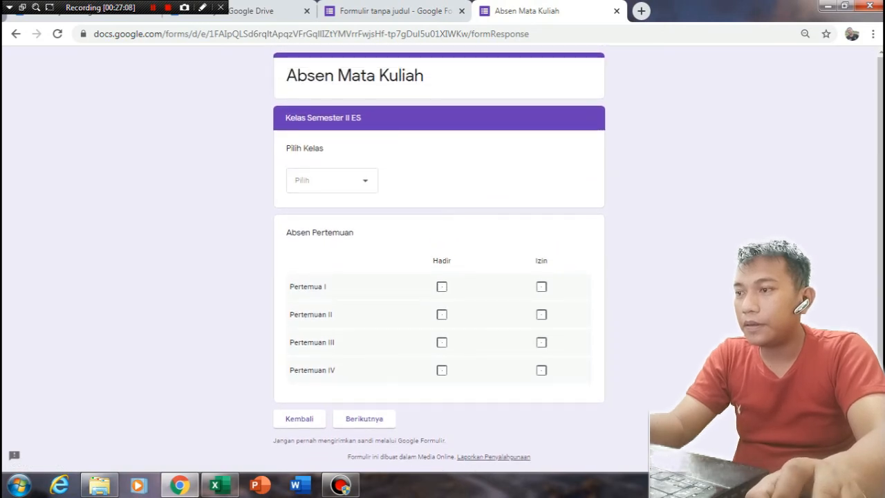
left_click(616, 10)
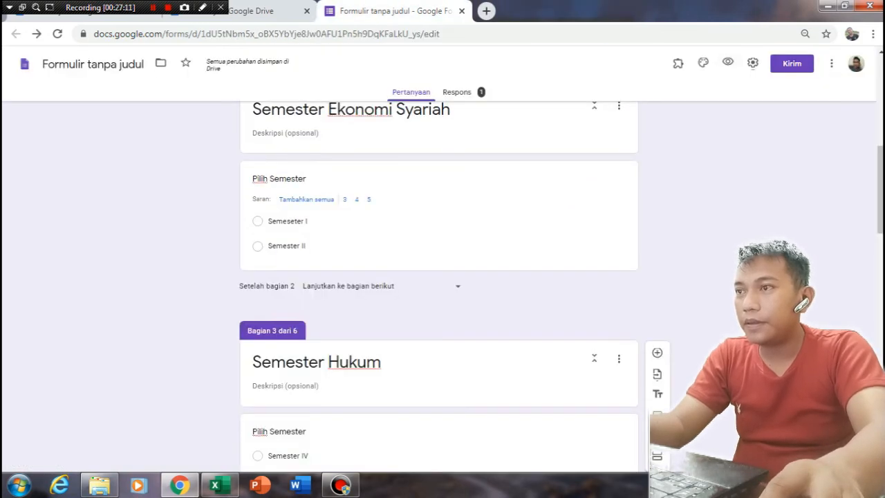
- Review the class sections, their attendance grids and after-section navigation from section 2 through Ceklist Kehadiran
scroll(438, 287, "down", 3)
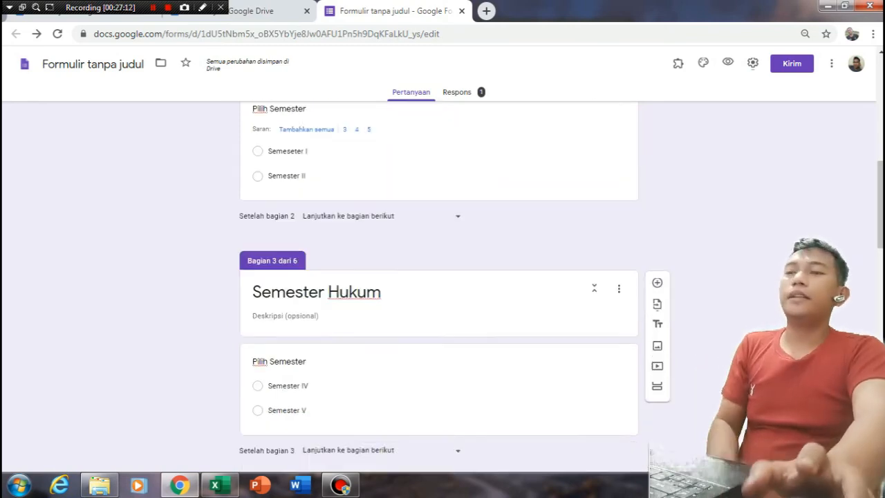
scroll(438, 287, "down", 5)
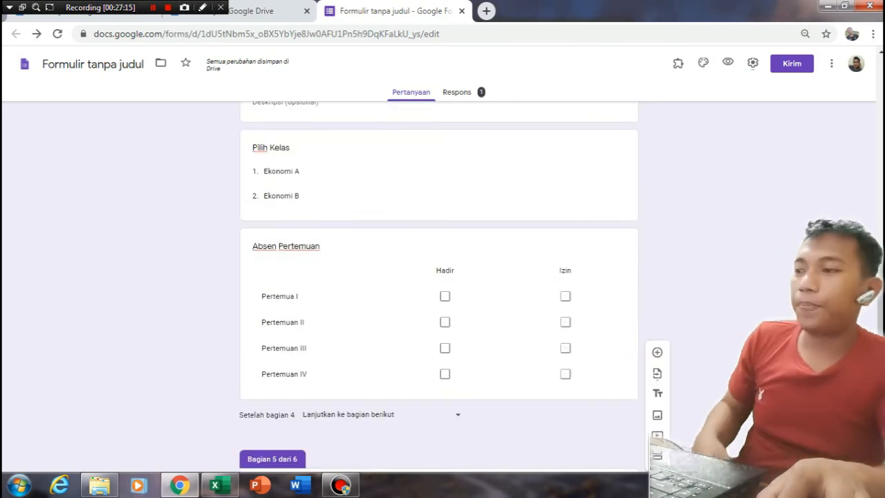
scroll(438, 286, "down", 3)
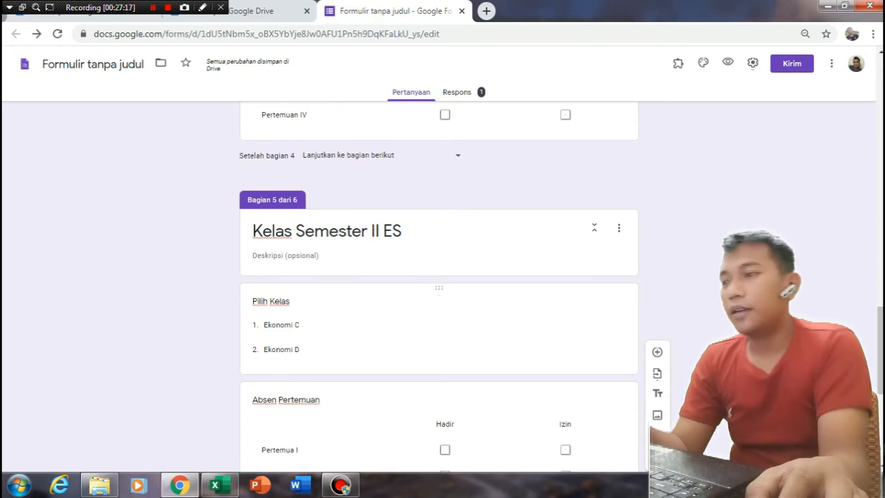
scroll(438, 287, "up", 2)
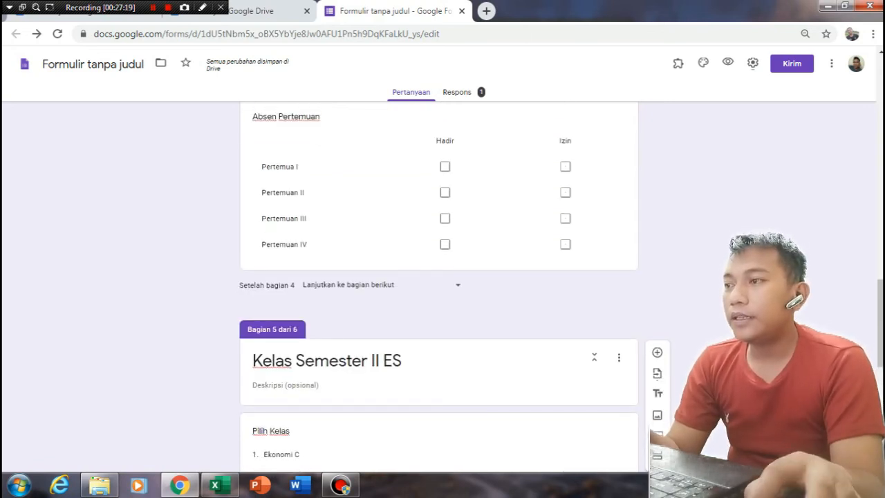
left_click(327, 360)
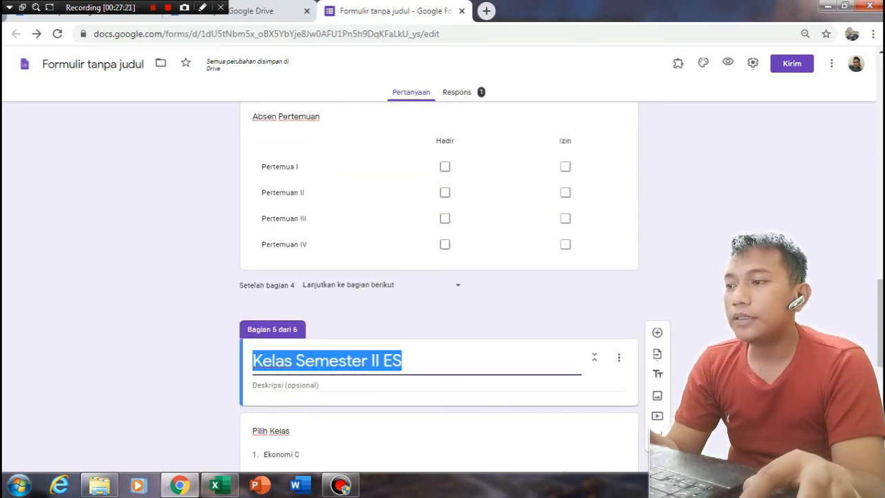
left_click(173, 346)
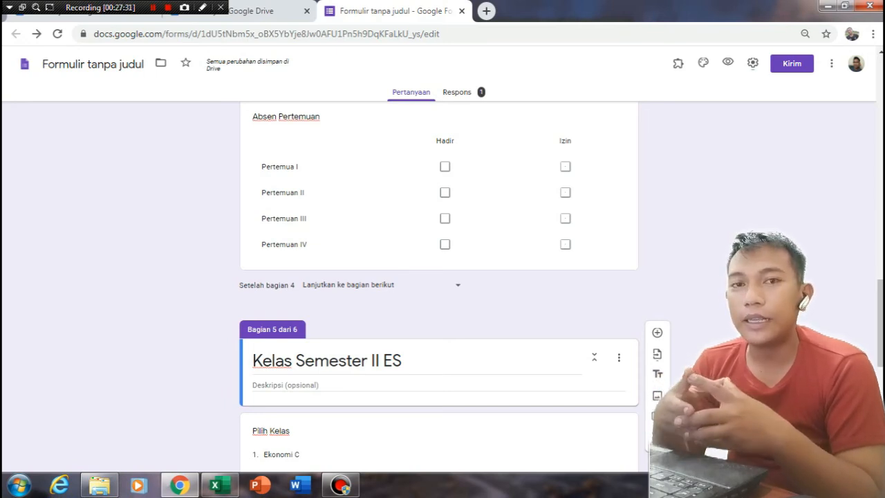
scroll(439, 276, "up", 3)
scroll(438, 277, "down", 2)
scroll(439, 276, "up", 1)
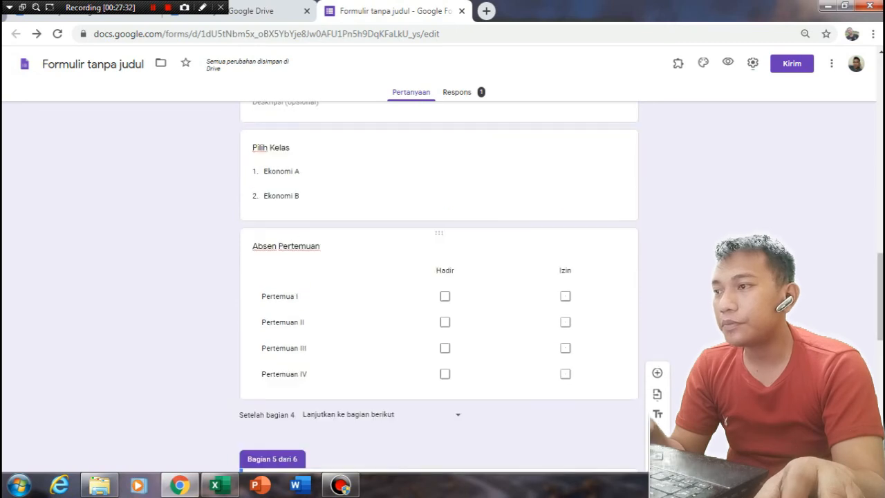
scroll(438, 277, "down", 1)
scroll(439, 277, "up", 2)
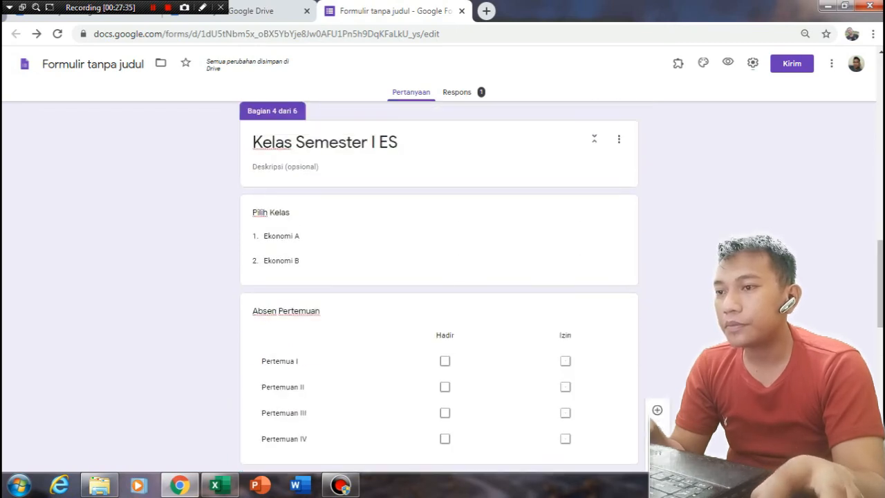
scroll(438, 277, "down", 1)
scroll(438, 277, "down", 9)
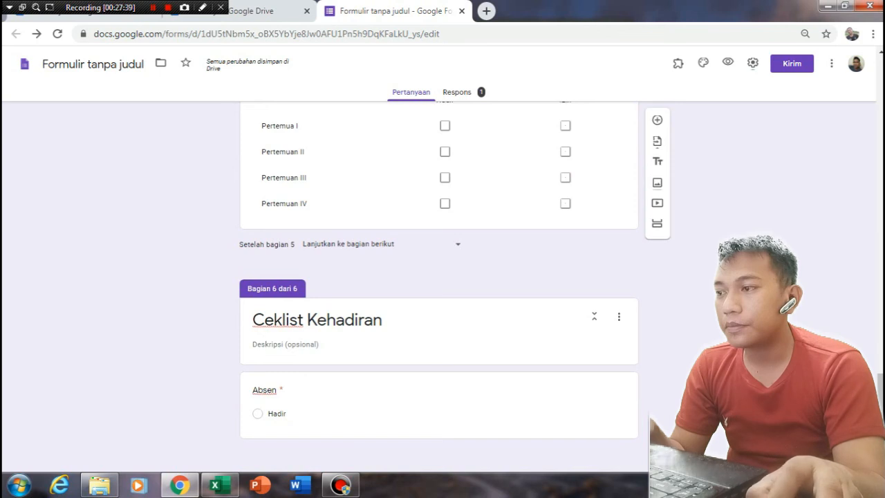
- Change the Absen Pertemuan question in the Kelas Semester II ES section to the Pilihan ganda question type
scroll(438, 276, "up", 3)
scroll(438, 276, "down", 1)
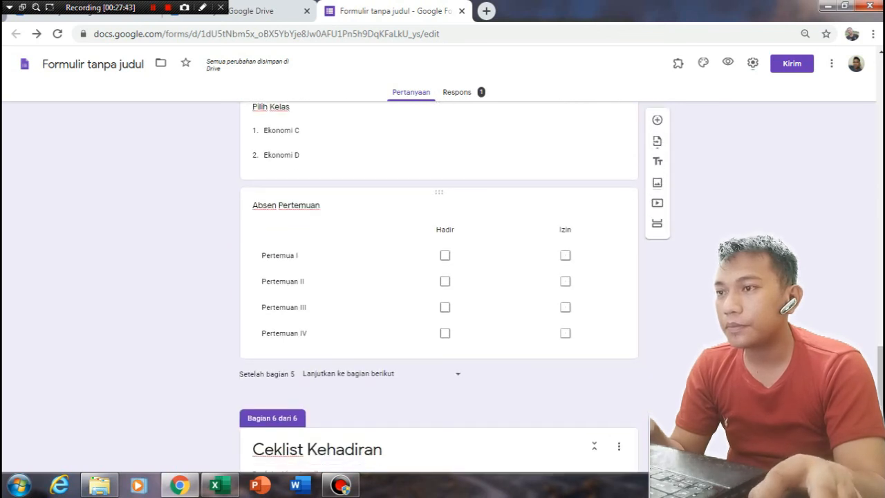
scroll(438, 277, "down", 1)
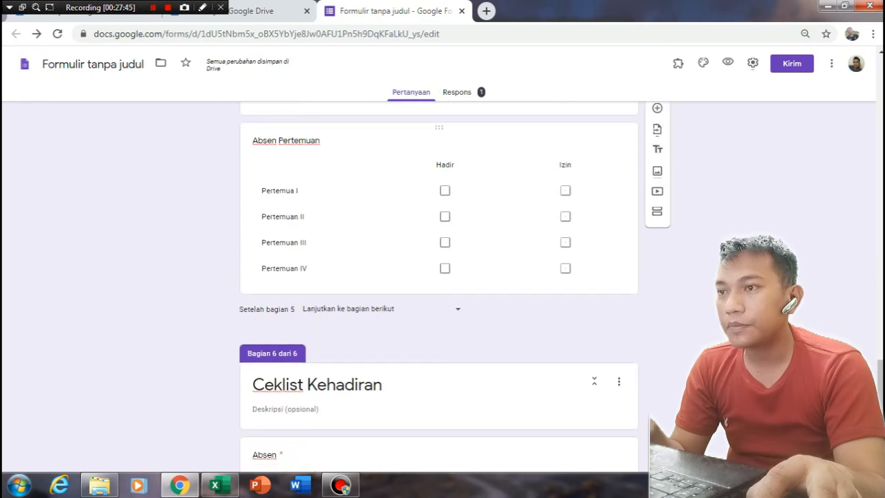
scroll(438, 276, "up", 3)
scroll(438, 276, "down", 1)
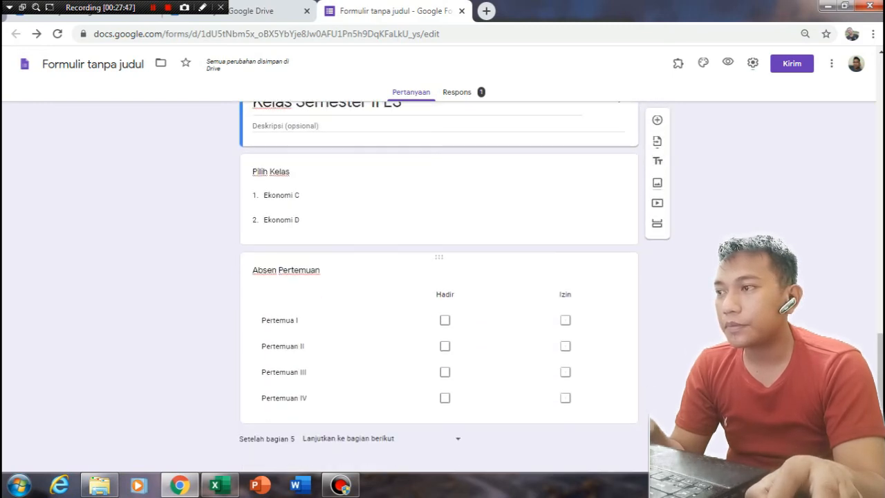
left_click(438, 333)
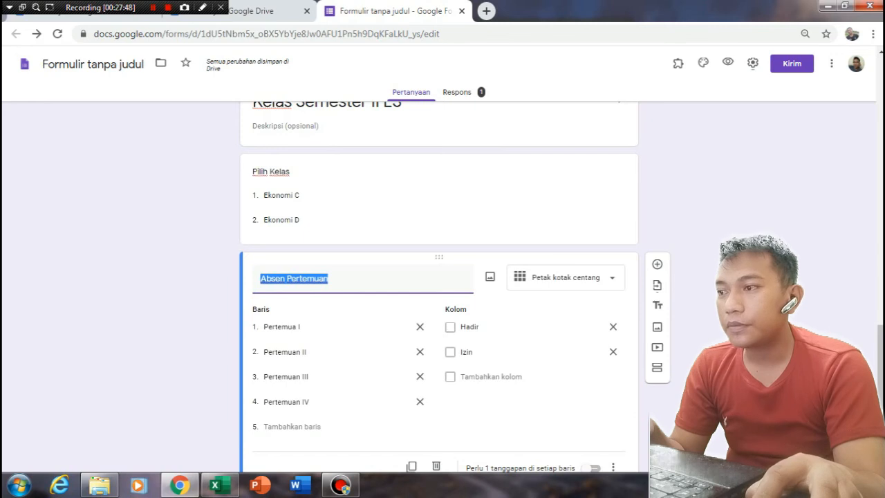
left_click(566, 277)
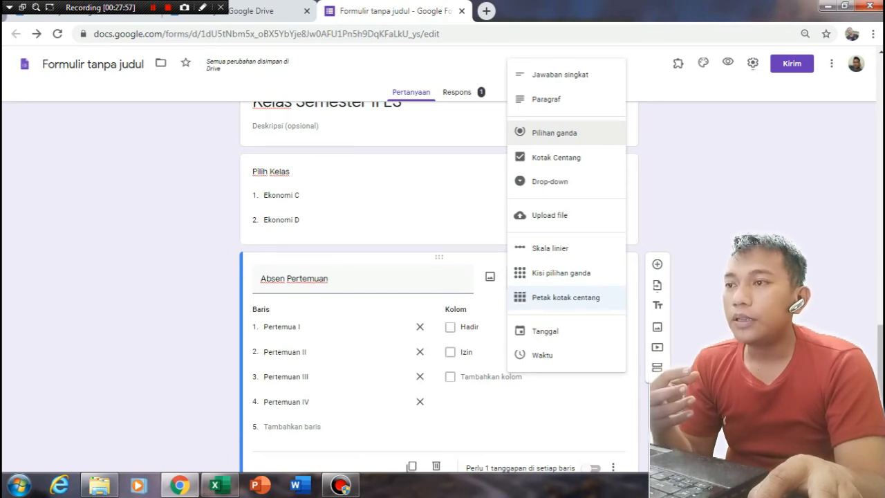
left_click(554, 132)
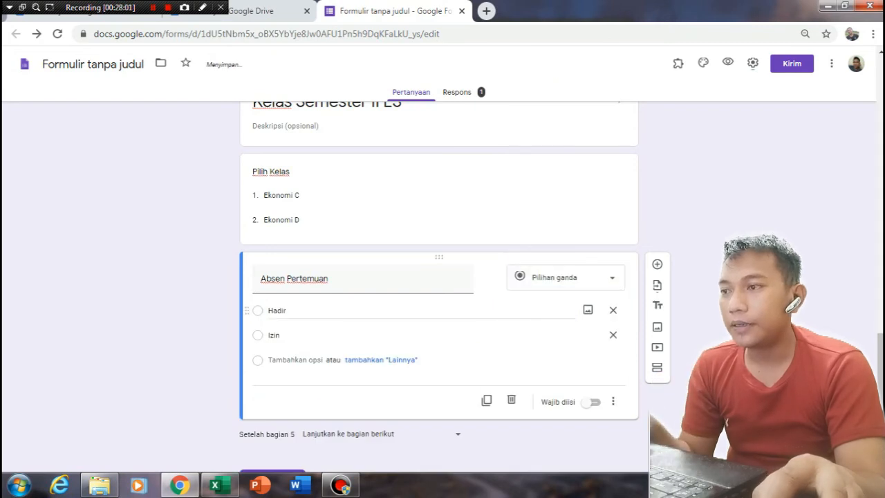
- Make the Absen Pertemuan options Pertemuan 1, Pertemuan 2, Pertemuan 3 and Pertemuan 4, and remove the Izin option
left_click(277, 310)
type("Pertemuan 1")
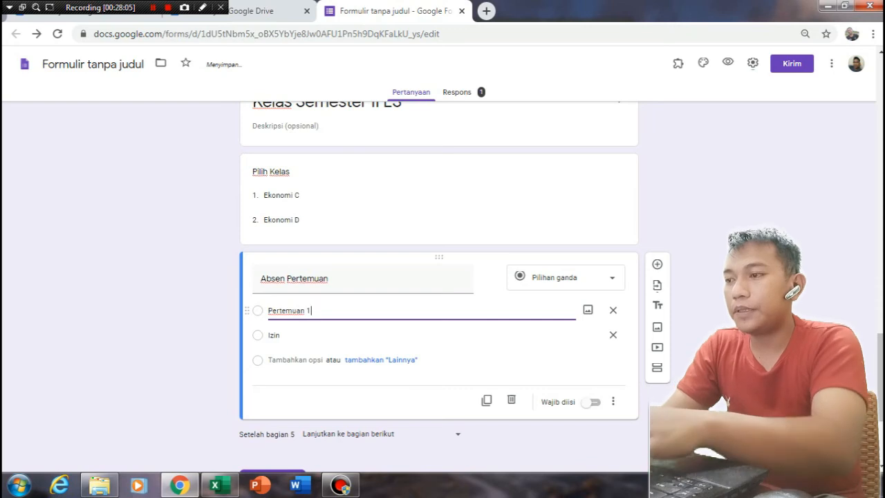
key("Return")
type("Pe")
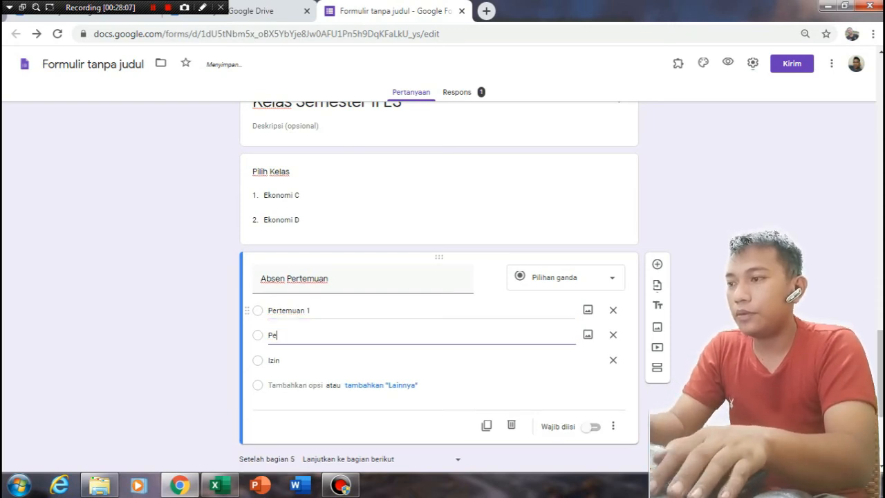
type("rtemuan 2")
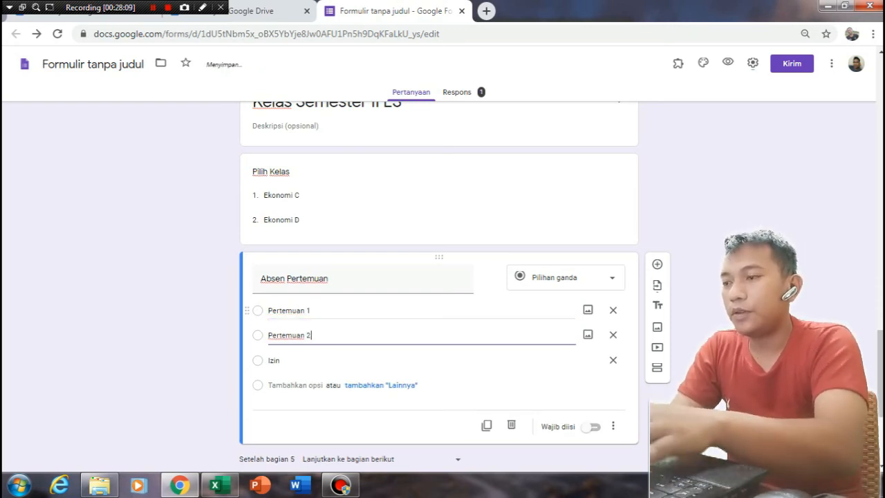
key("Return")
type("Perte")
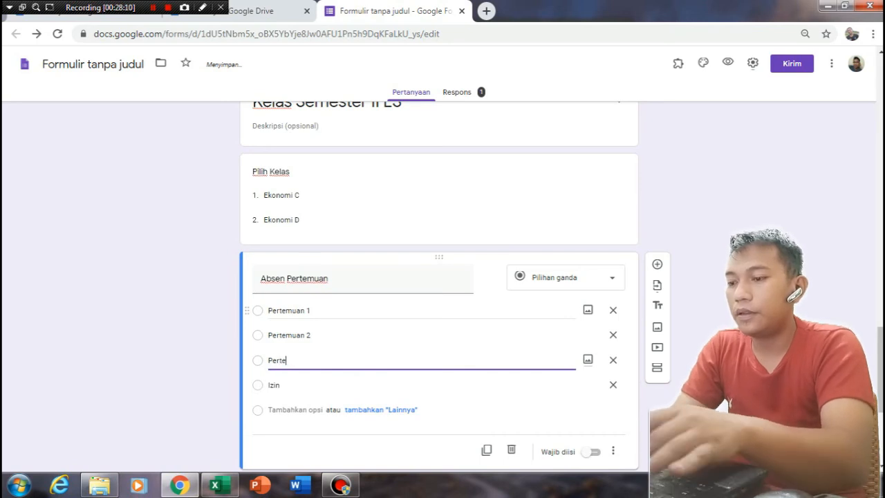
type("muan 3")
key("Return")
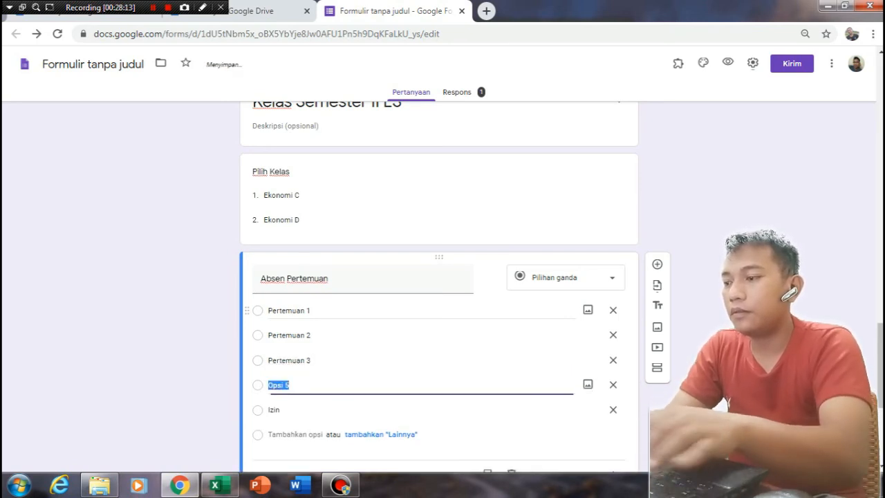
type("Pertemuan 4")
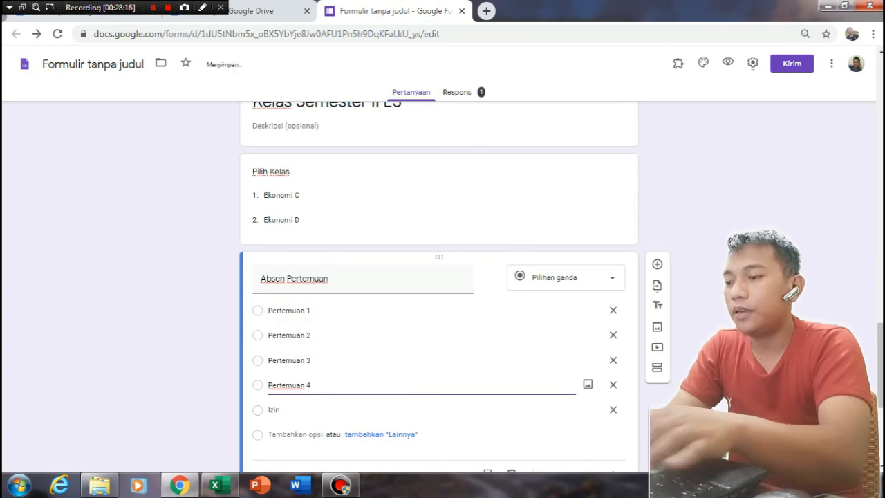
scroll(439, 286, "down", 2)
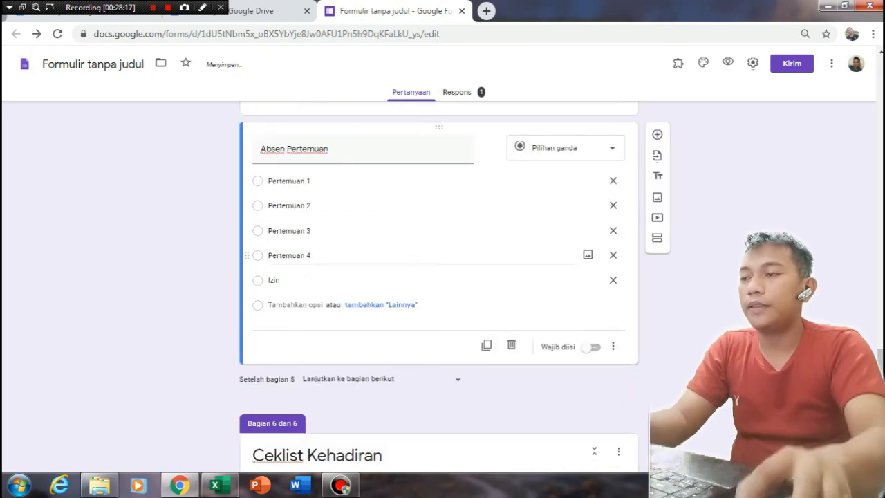
left_click(612, 279)
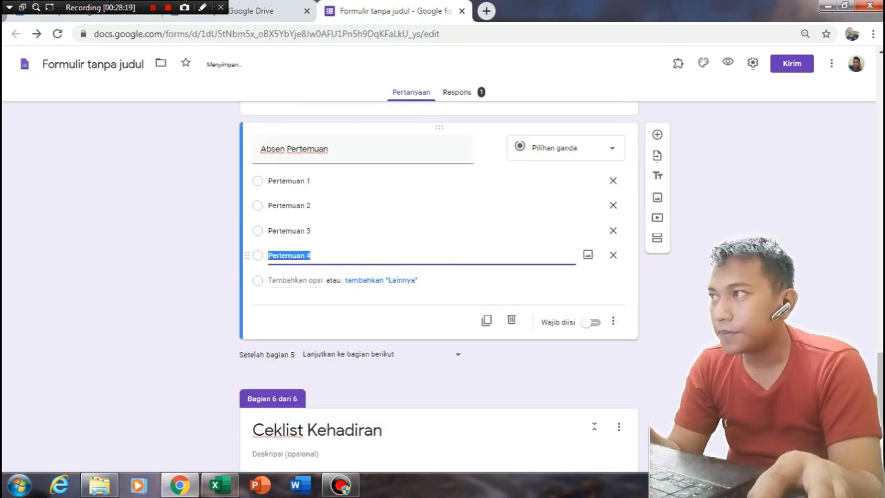
- Enable answer-based section routing for Absen Pertemuan and set all four Pertemuan options to Kirim formulir
scroll(612, 279, "up", 1)
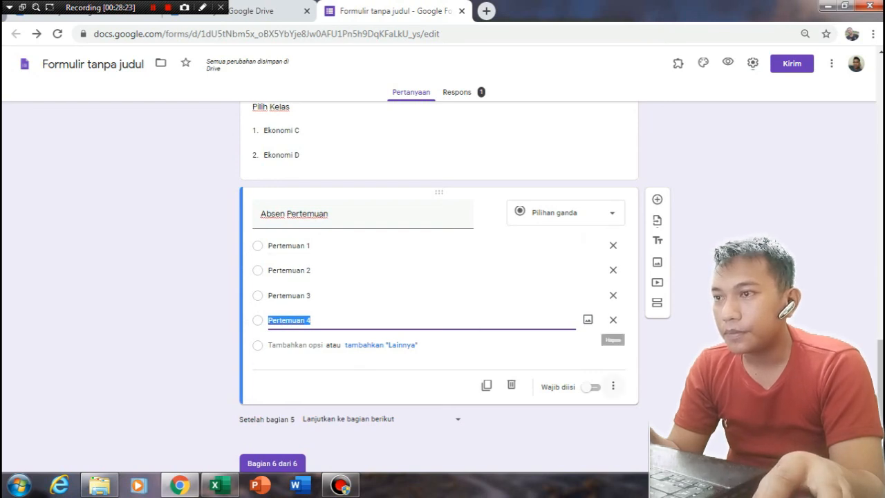
left_click(613, 386)
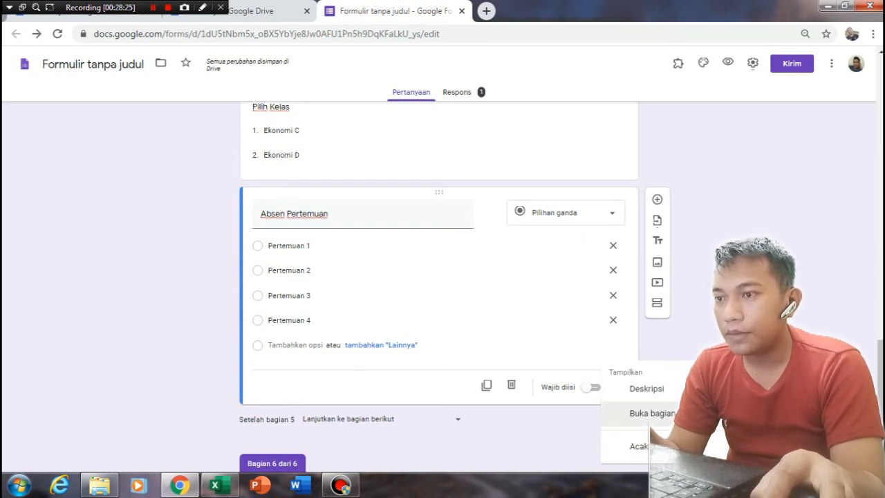
left_click(650, 413)
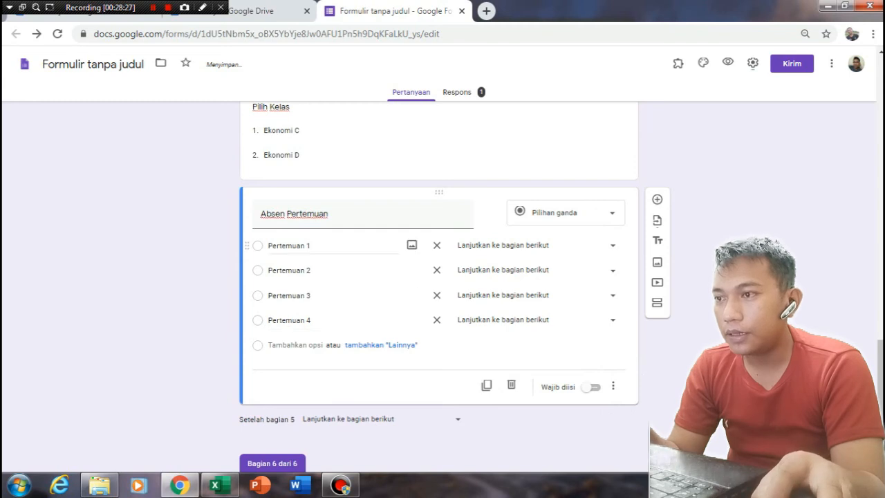
left_click(612, 245)
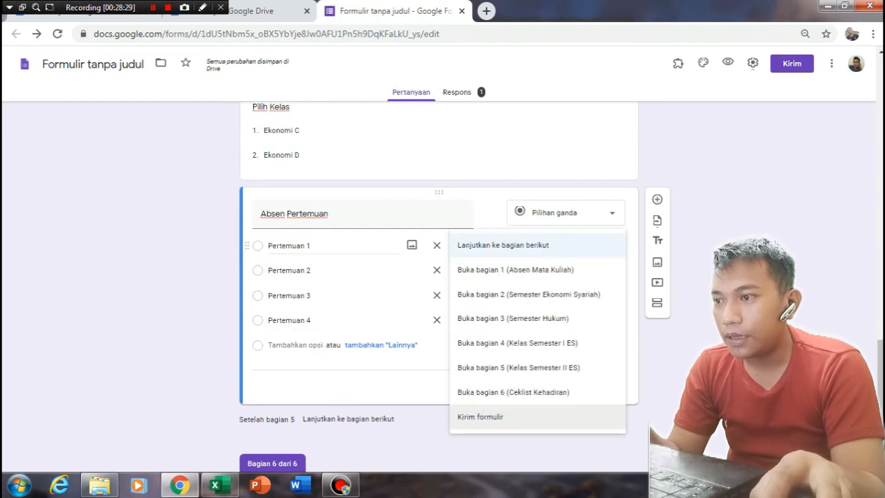
left_click(480, 417)
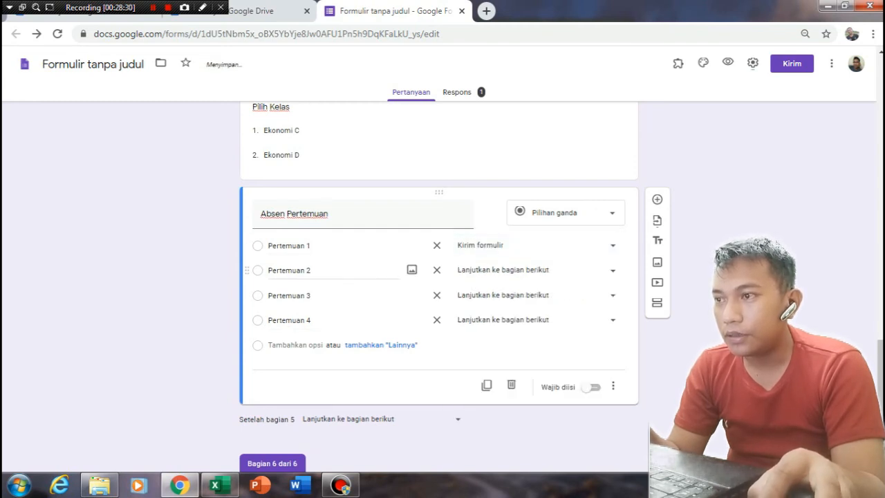
left_click(613, 269)
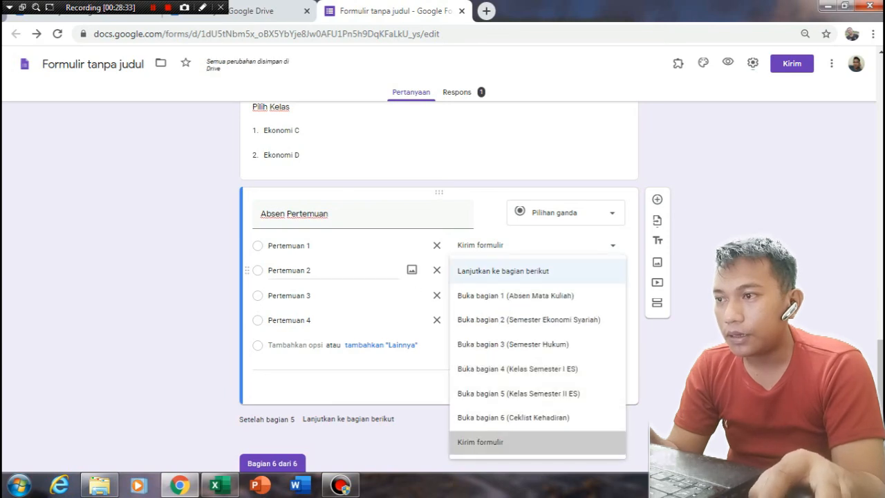
left_click(480, 443)
left_click(613, 295)
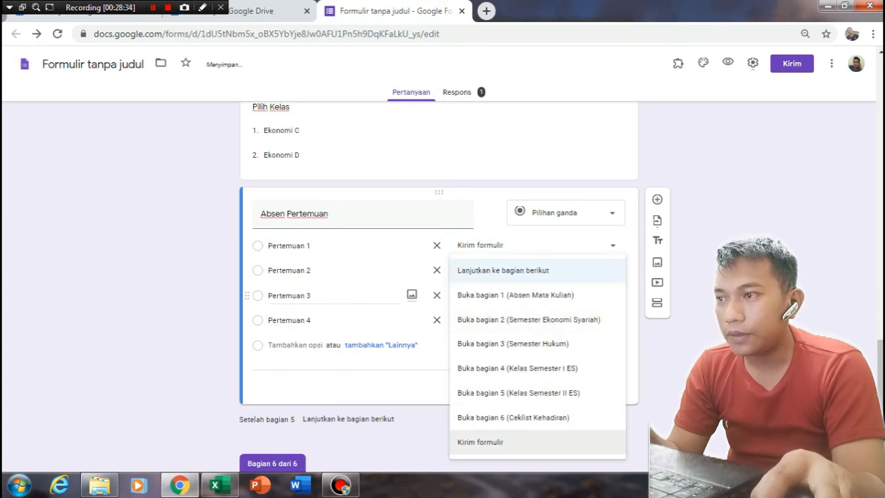
left_click(481, 441)
left_click(612, 319)
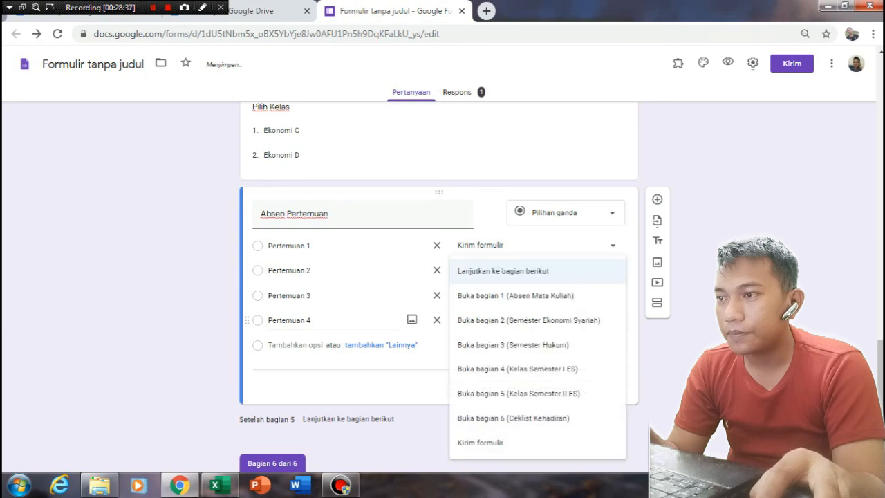
left_click(481, 443)
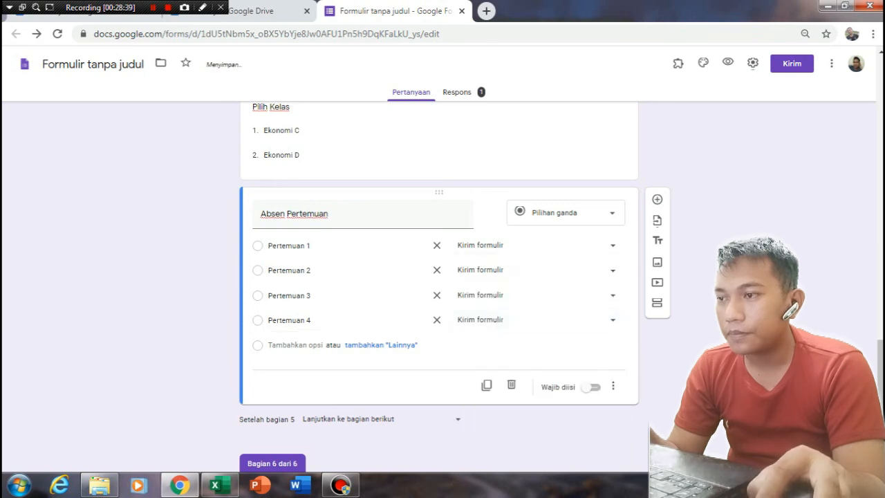
- Delete the Ceklist Kehadiran section from the end of the form
scroll(439, 290, "down", 3)
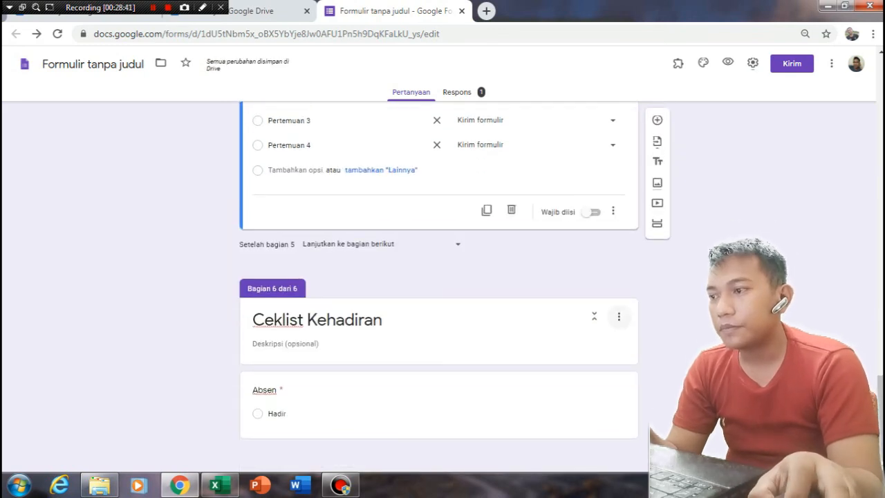
left_click(618, 316)
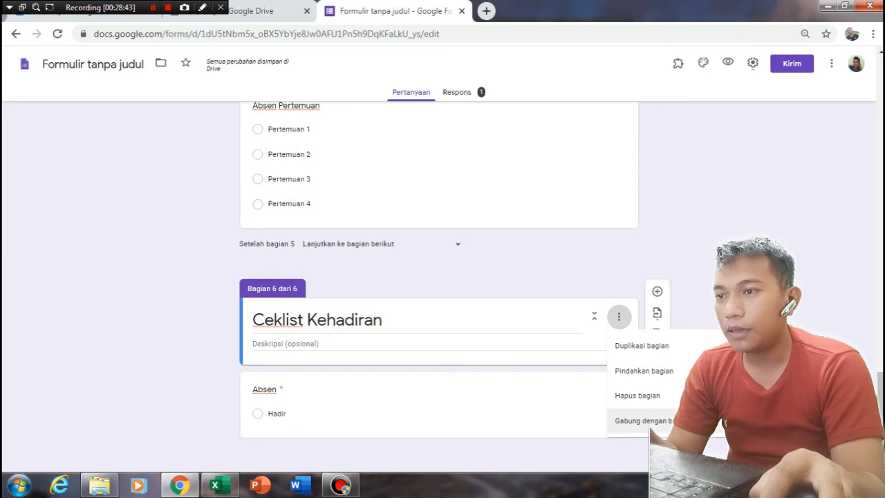
left_click(644, 396)
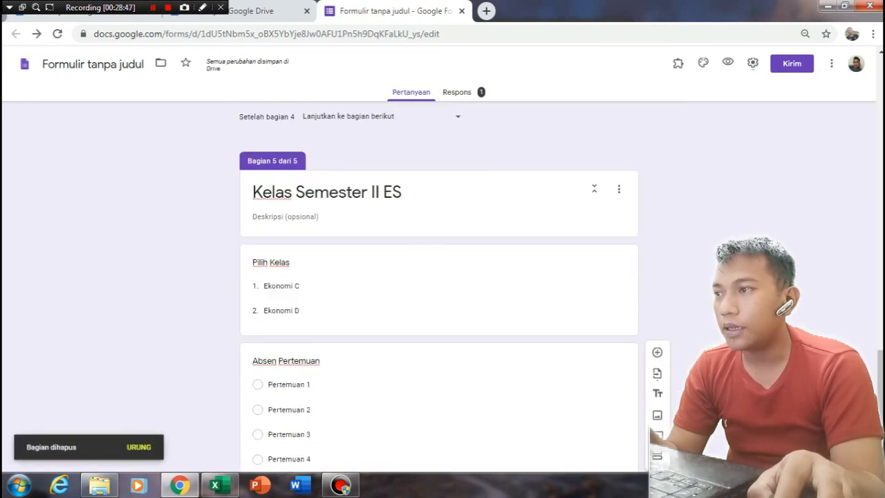
- Delete the Absen Pertemuan checkbox grid from the Kelas Semester I ES section
left_click(359, 315)
scroll(359, 311, "down", 1)
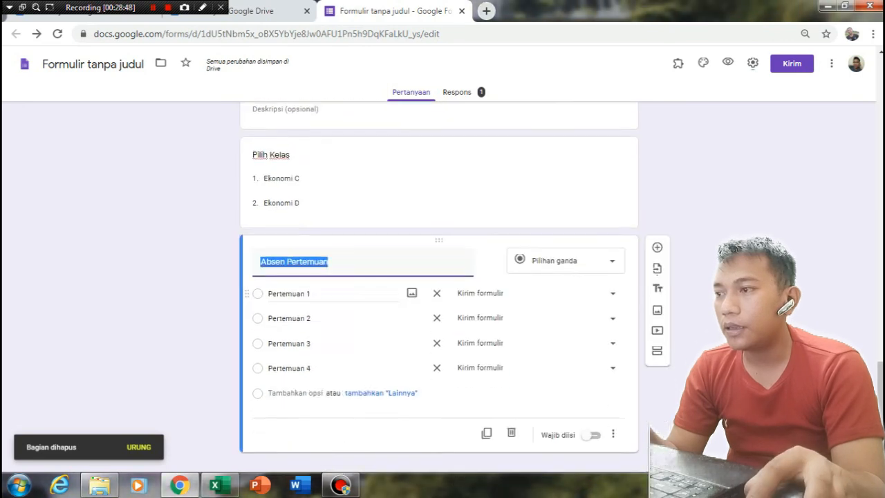
scroll(359, 311, "up", 3)
scroll(439, 290, "up", 3)
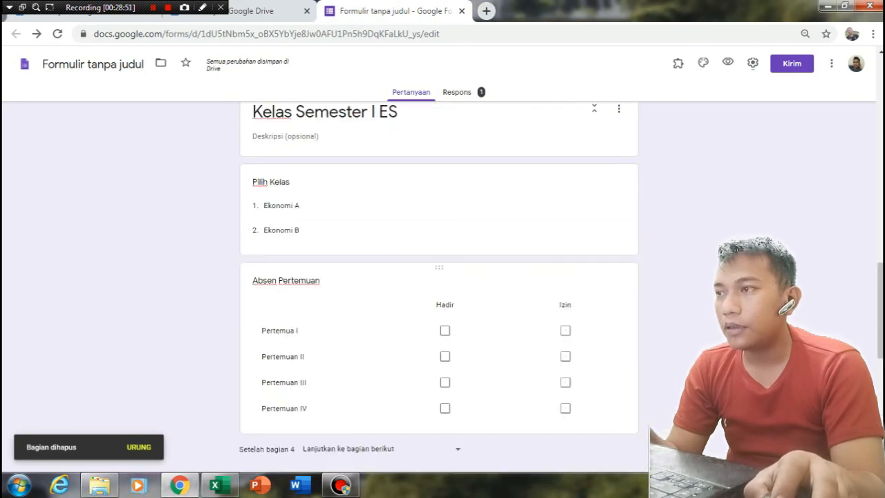
left_click(373, 311)
scroll(373, 311, "down", 2)
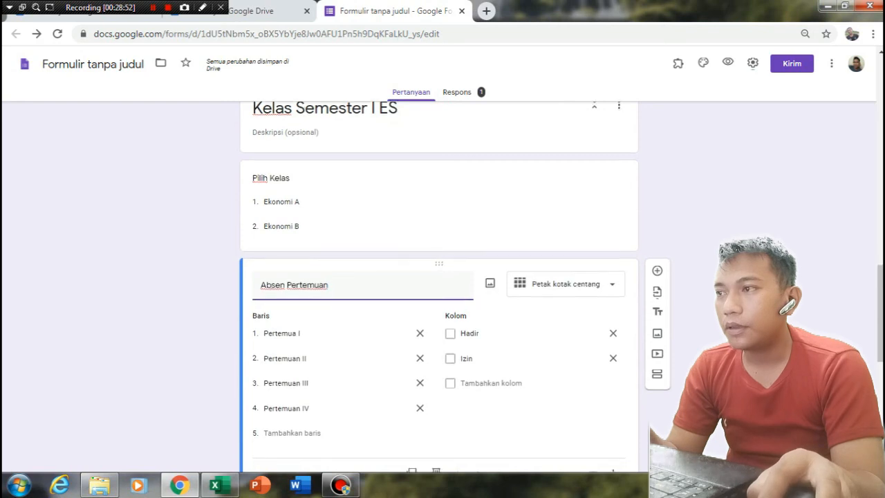
left_click(436, 346)
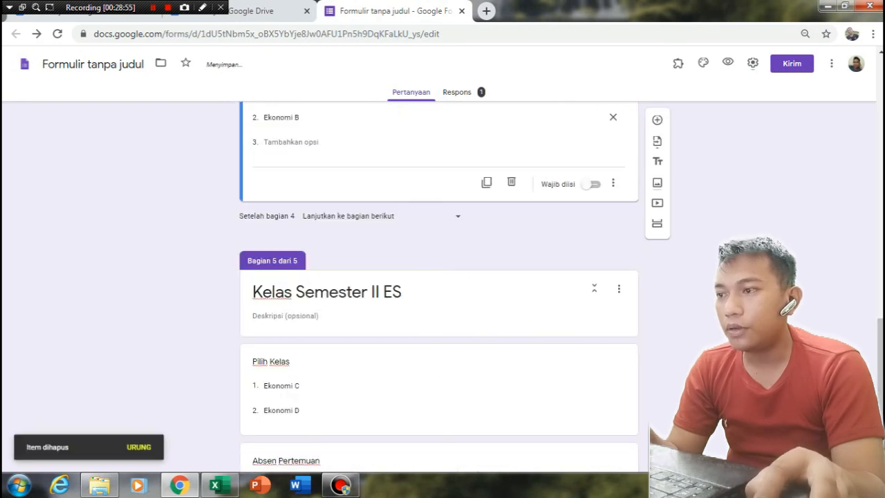
- Duplicate the multiple-choice Absen Pertemuan question and move the copy below Pilih Kelas in the Kelas Semester I ES section
left_click(436, 345)
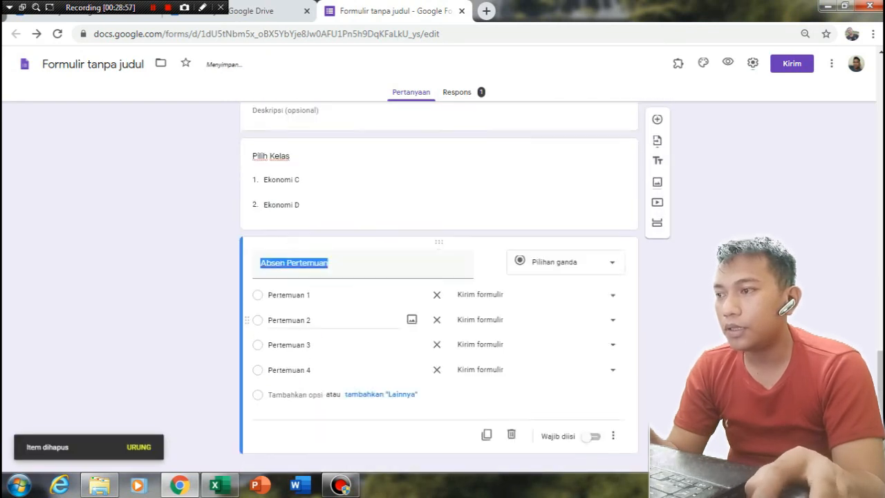
left_click(486, 419)
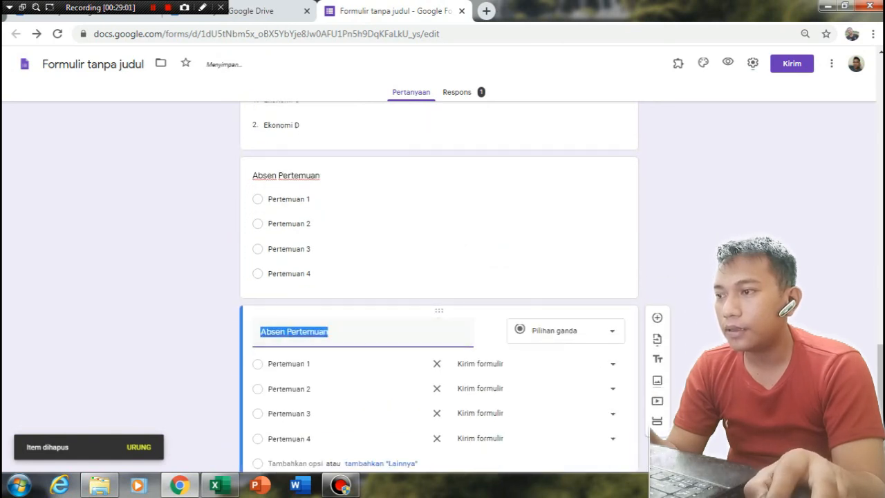
left_click_drag(439, 310, 439, 179)
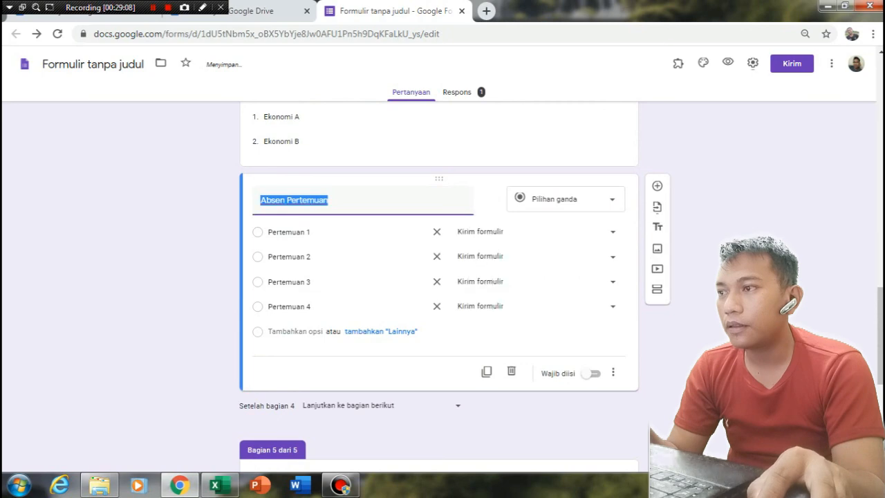
- Open a preview of the revised Absen Mata Kuliah form
scroll(439, 276, "up", 8)
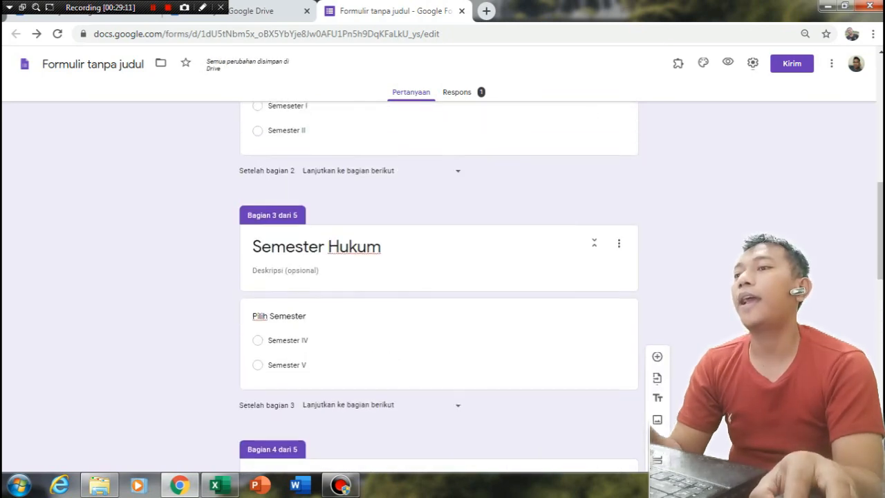
scroll(439, 277, "up", 5)
left_click(727, 63)
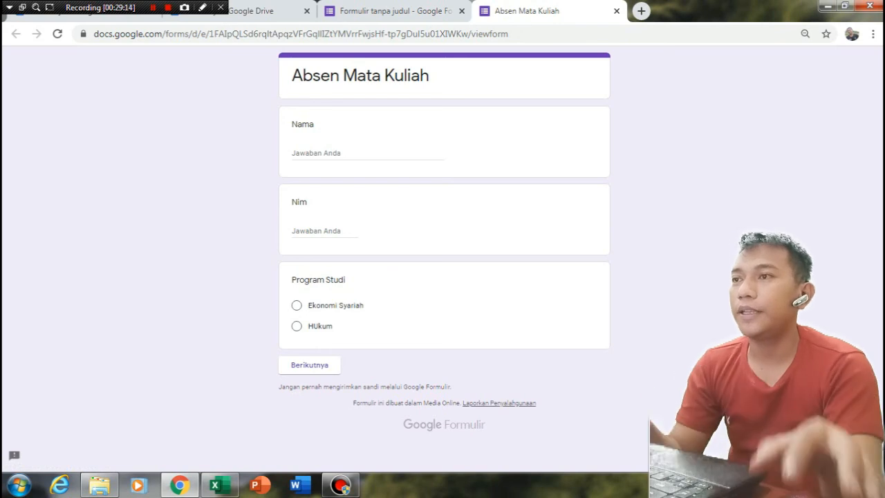
- Fill in the student's name and Nim, choose Ekonomi Syariah as Program Studi, and continue to the semester section
left_click(367, 153)
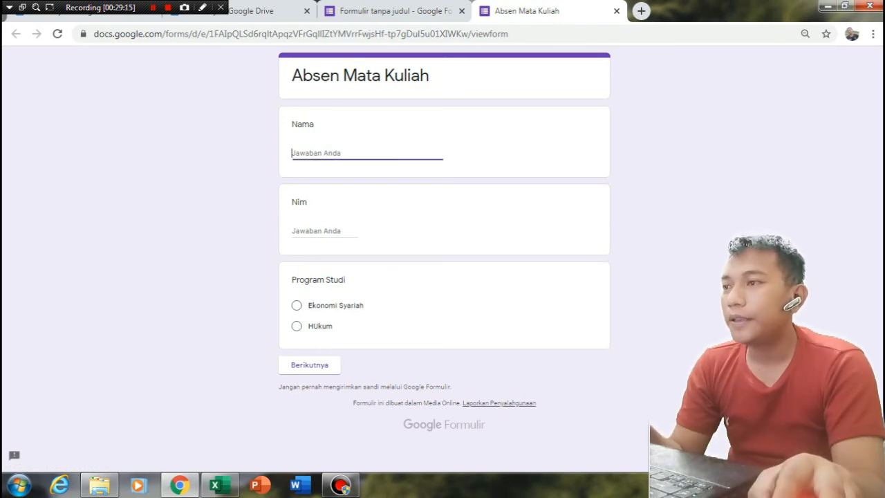
type("burhan")
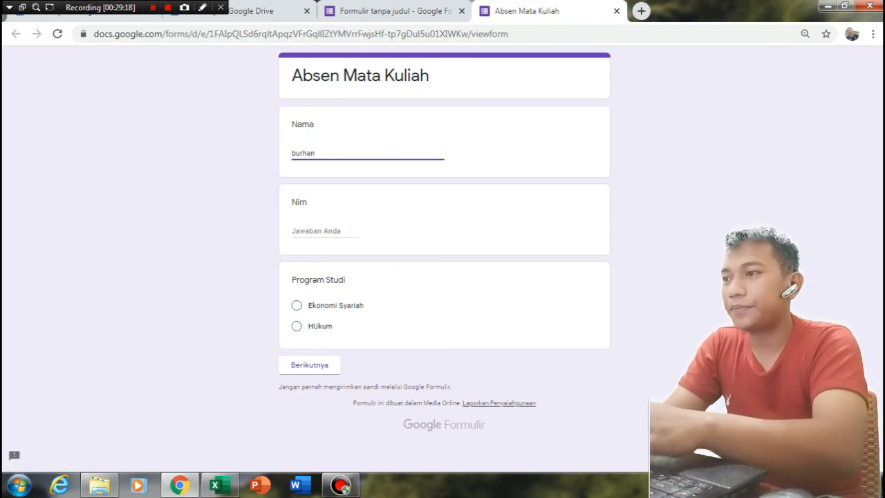
key("Tab")
type("122")
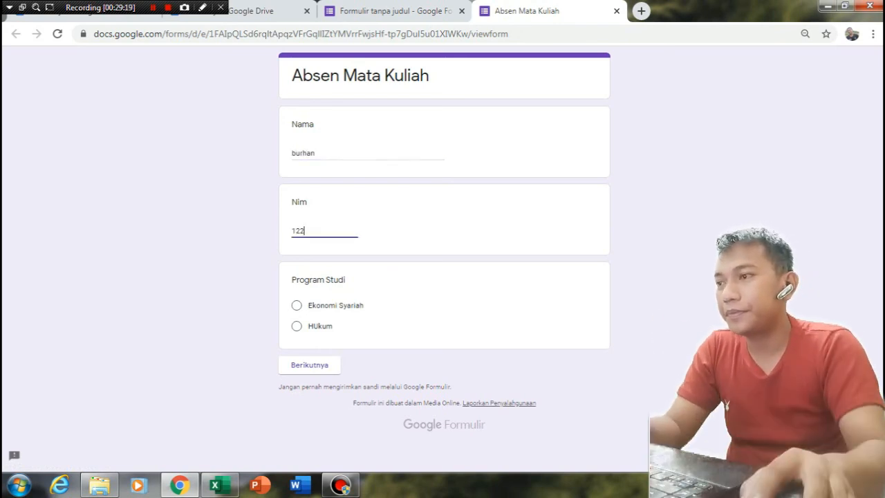
left_click(296, 305)
left_click(309, 384)
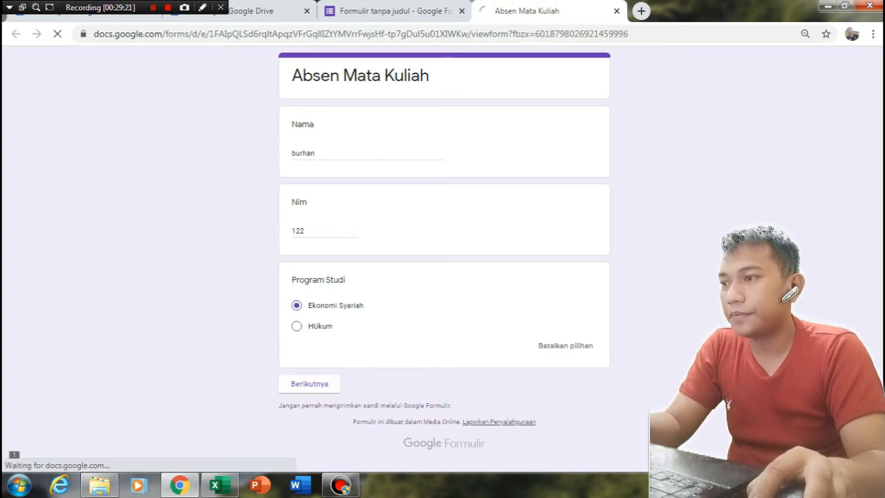
- Complete the test response with Semeseter I, class Ekonomi A and Pertemuan 1, and submit it
left_click(296, 173)
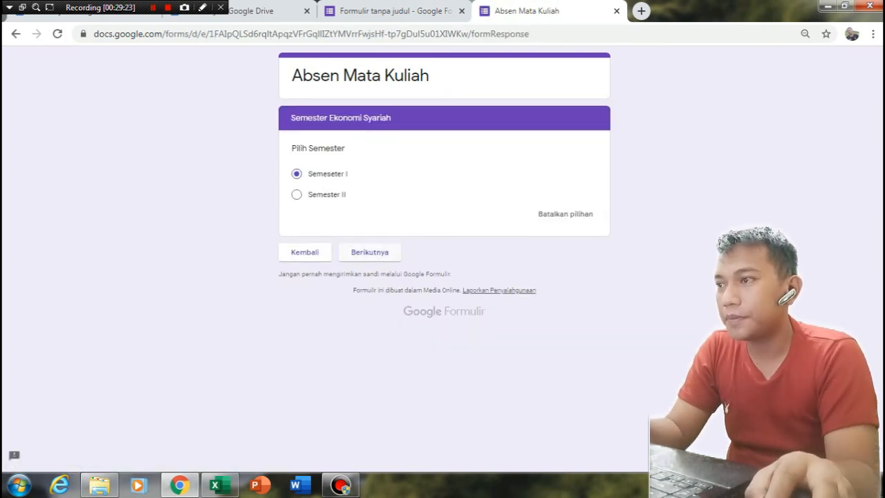
left_click(369, 253)
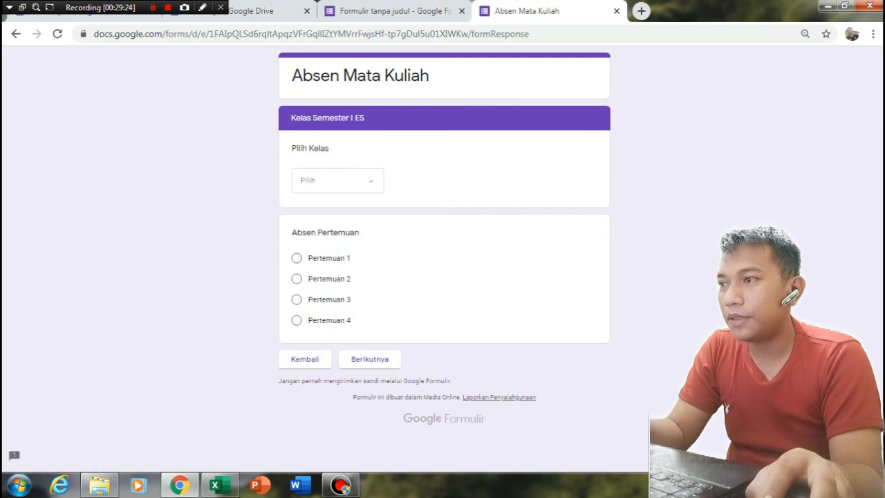
left_click(337, 180)
left_click(308, 211)
left_click(296, 257)
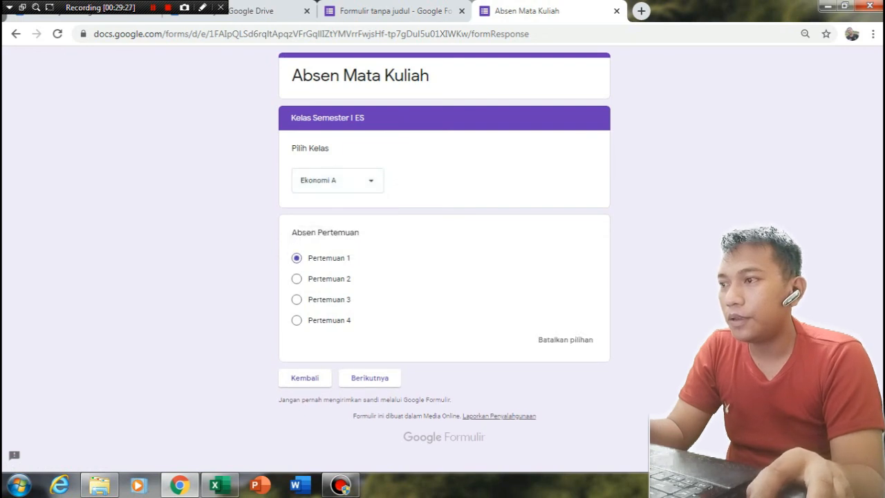
left_click(369, 377)
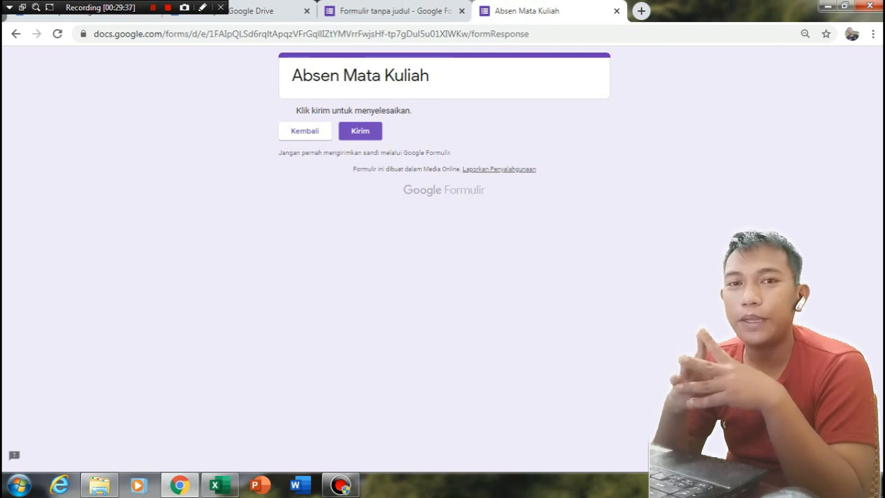
left_click(358, 131)
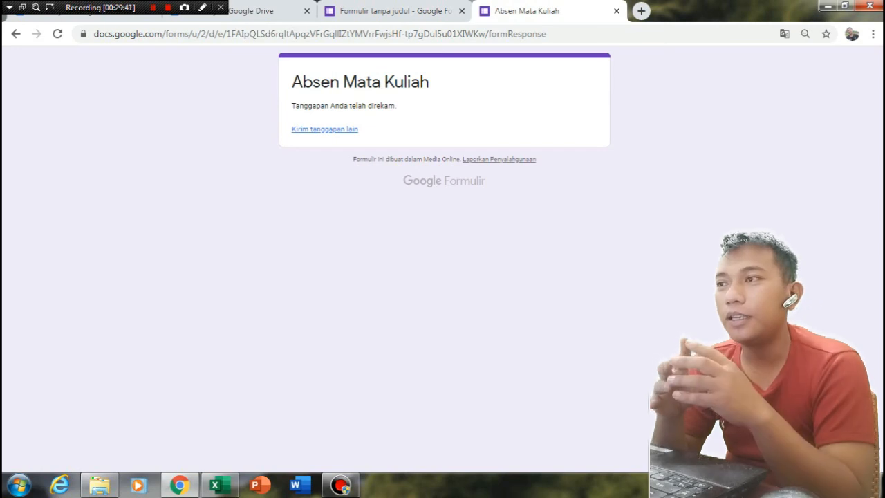
- Return to the form editor and examine the summary of submitted responses from Nama through the class sections
left_click(387, 11)
scroll(435, 190, "up", 1)
left_click(457, 92)
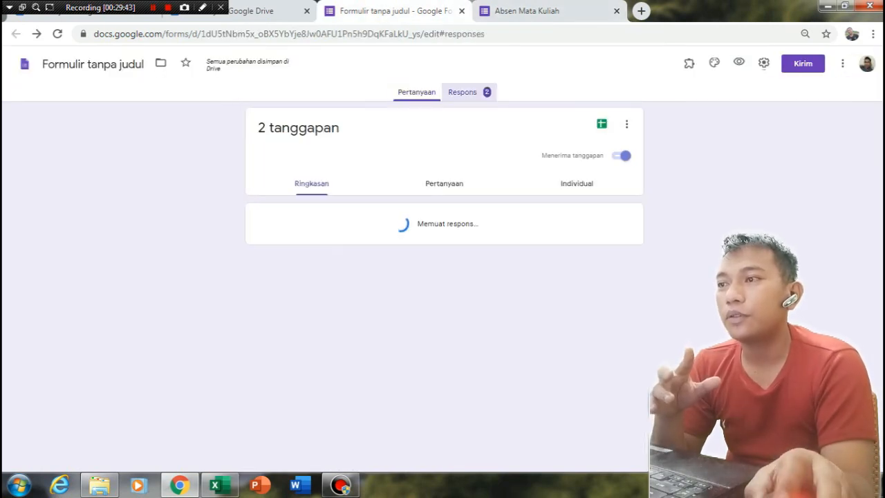
scroll(439, 276, "down", 1)
scroll(439, 286, "down", 9)
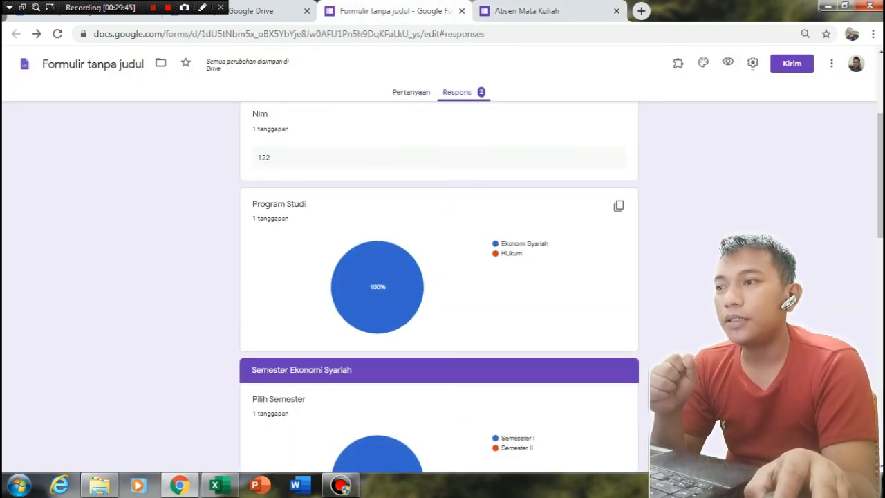
scroll(398, 266, "up", 5)
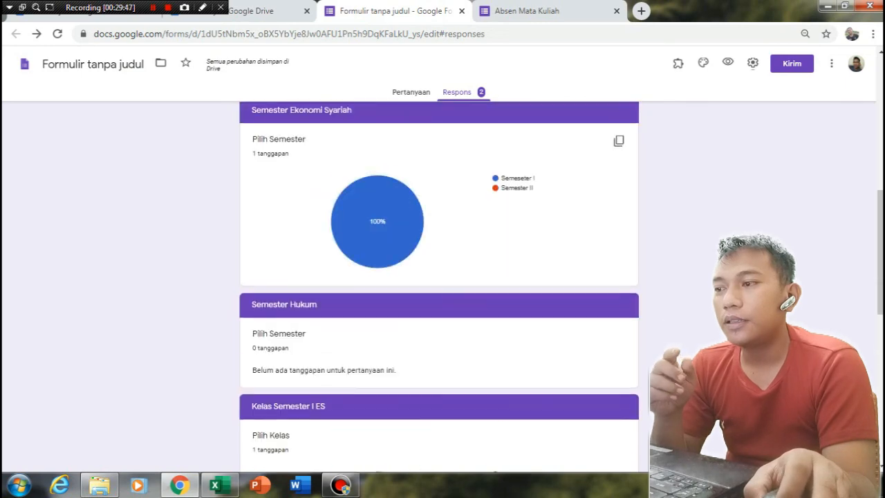
scroll(439, 276, "up", 3)
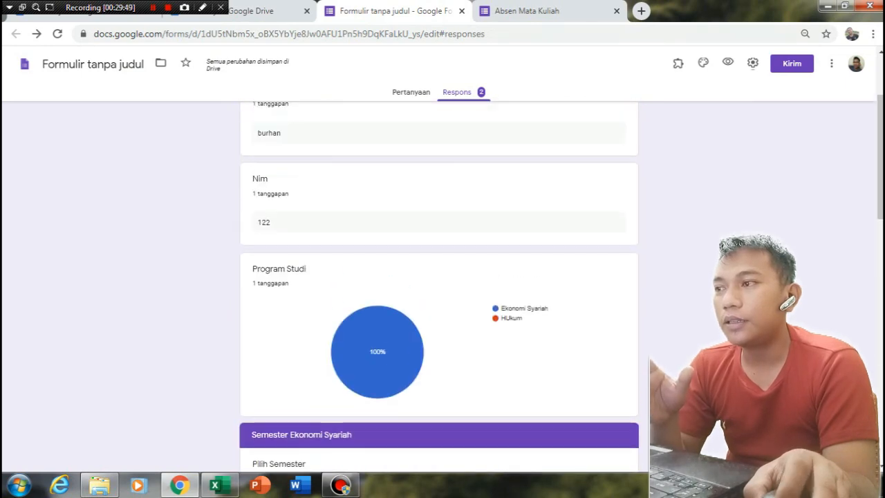
scroll(439, 276, "down", 1)
- Look at the responses by individual question, and review the Ringkasan summary again from the Nama answers to the semester charts
left_click(438, 118)
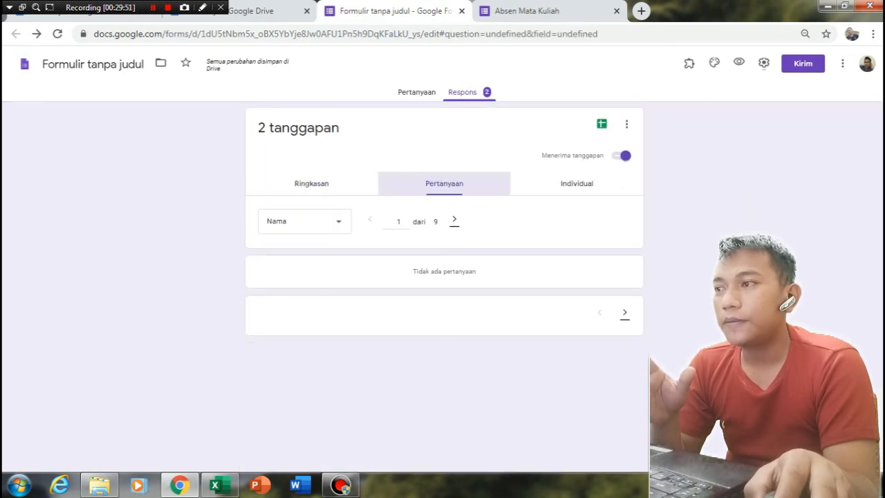
left_click(311, 184)
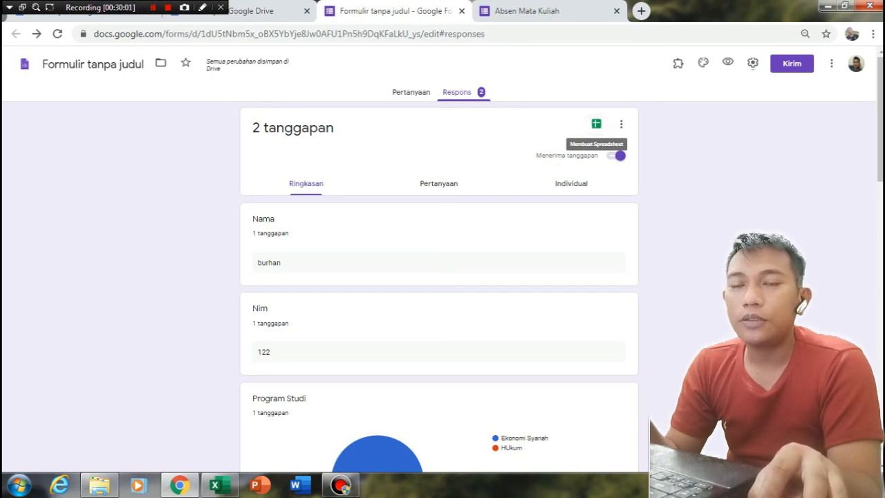
scroll(439, 287, "down", 5)
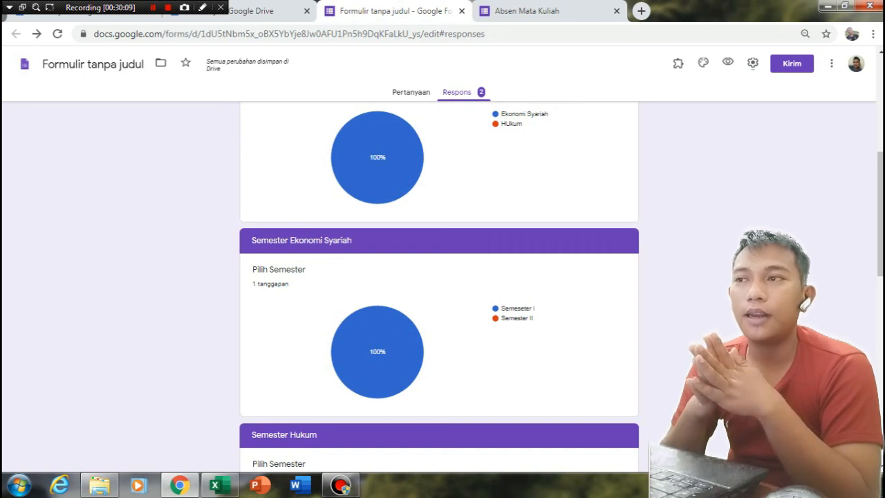
scroll(439, 286, "up", 5)
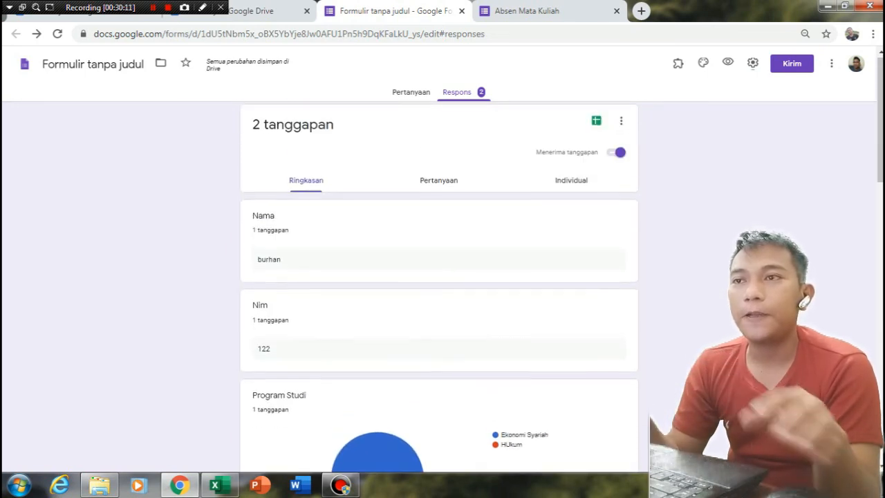